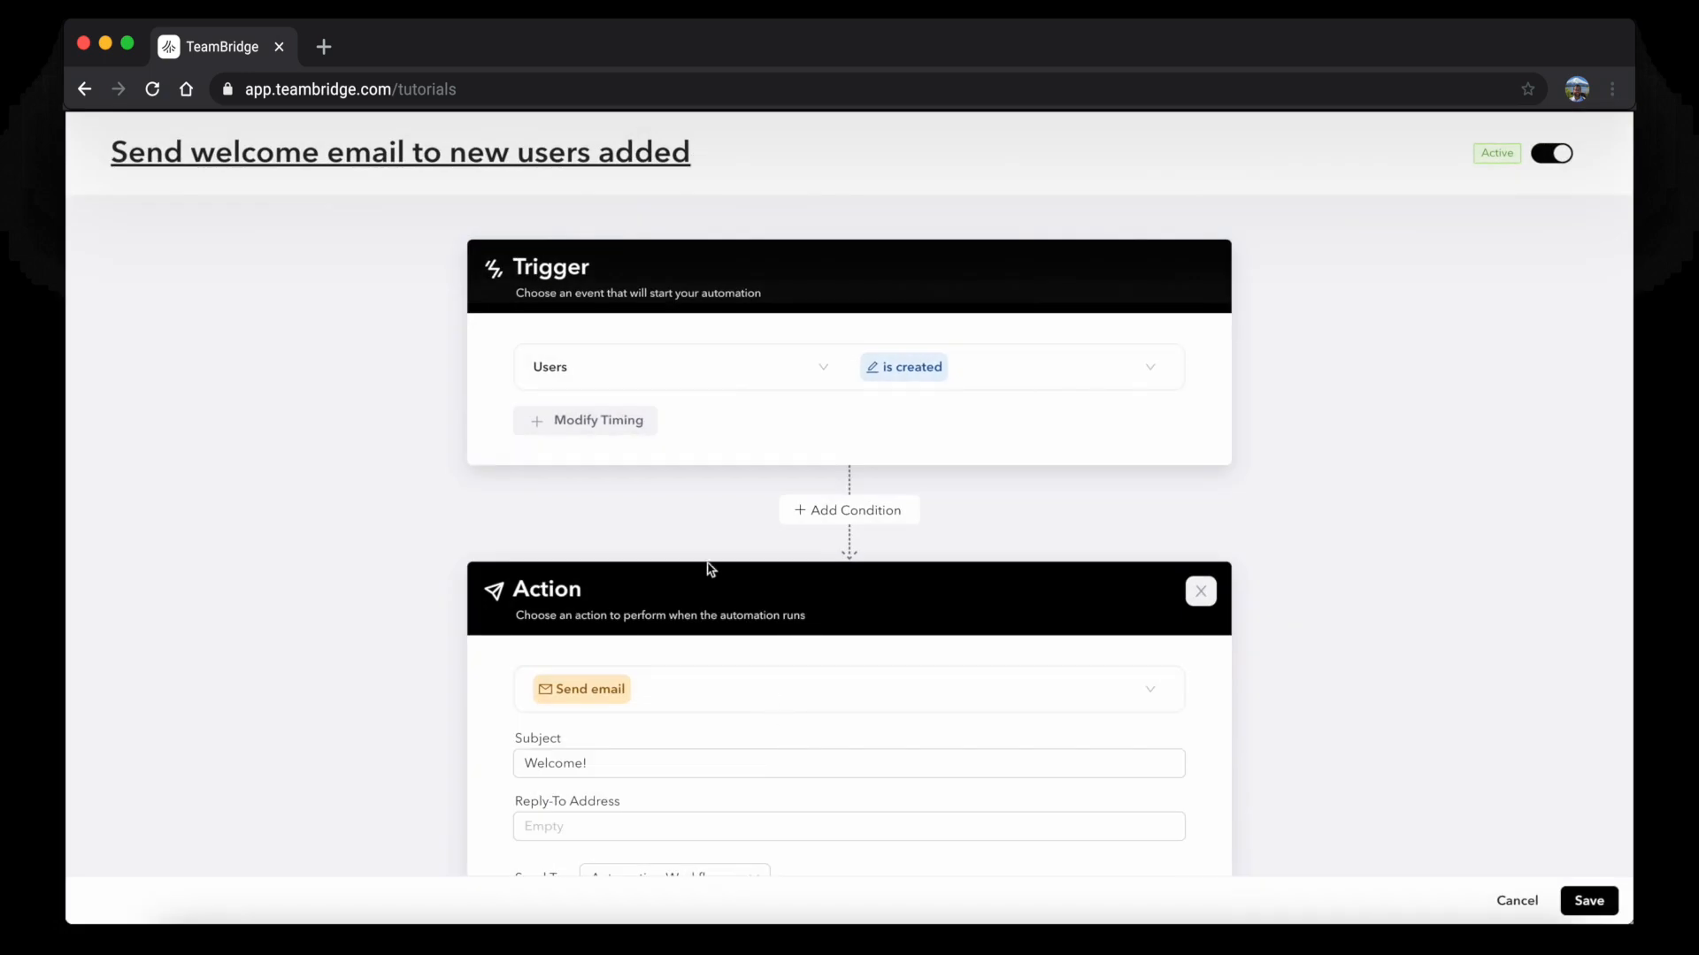
Scroll through the 'Send welcome email to new users added' automation to review its trigger and action
scroll(699, 560, "down", 3)
scroll(699, 559, "up", 3)
Add a condition limiting the automation to Access Group is Onboarding Staff
left_click(878, 517)
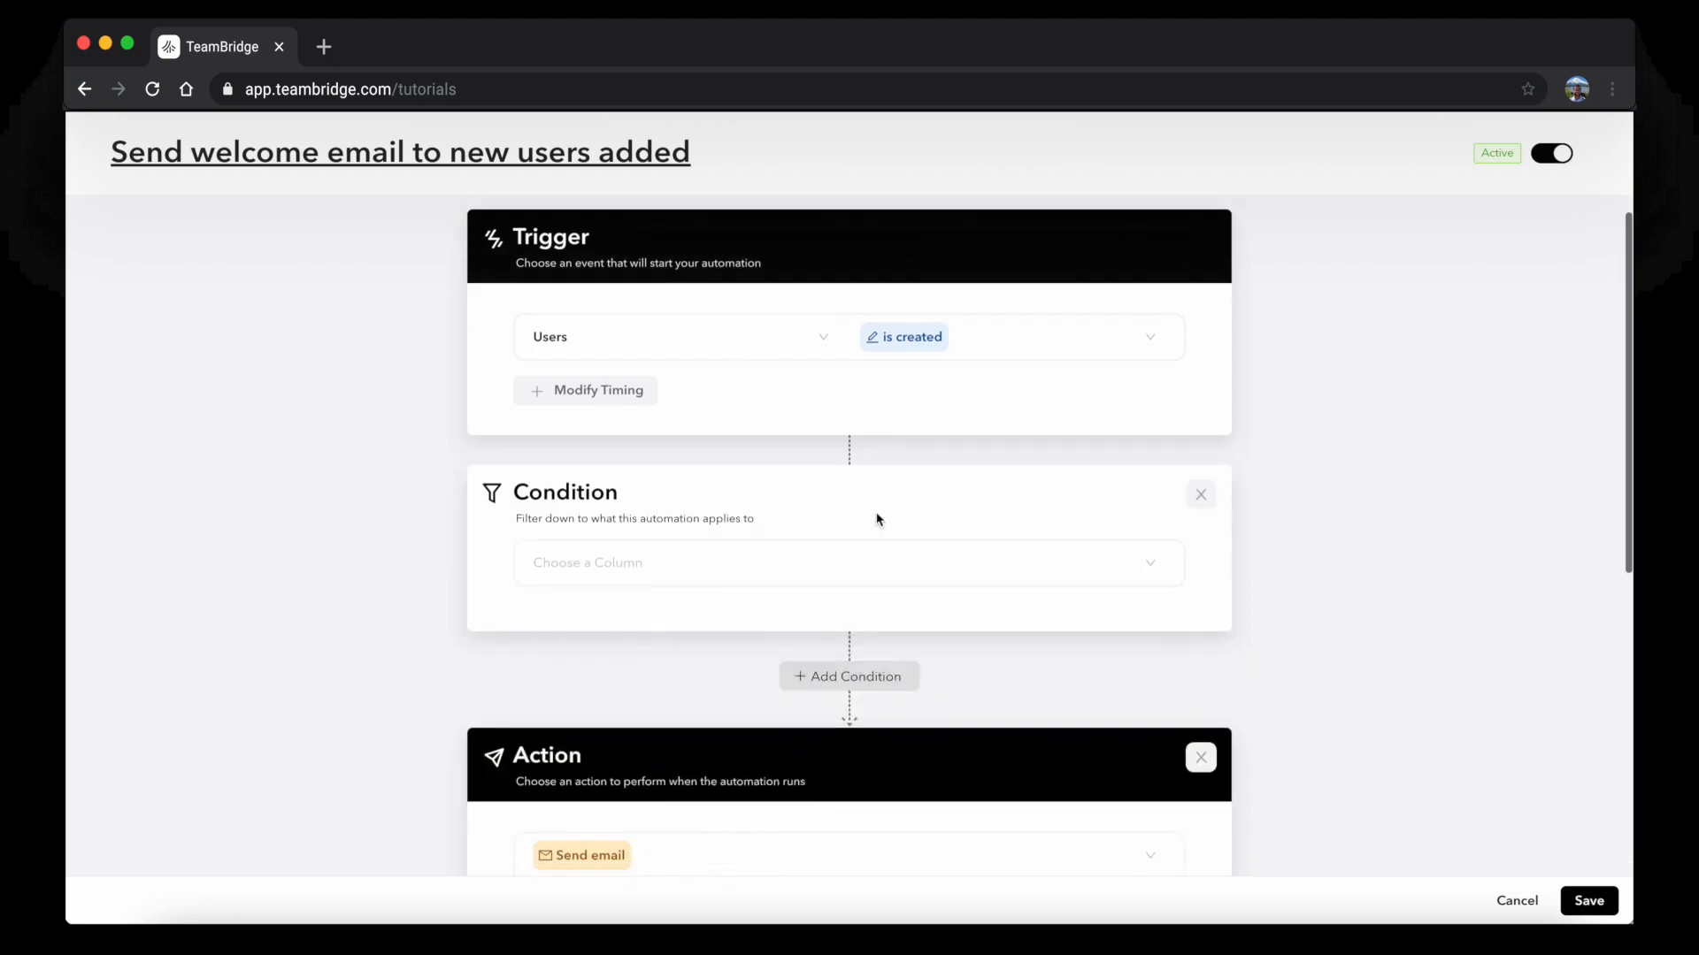
left_click(625, 553)
scroll(630, 676, "down", 1)
scroll(626, 708, "down", 3)
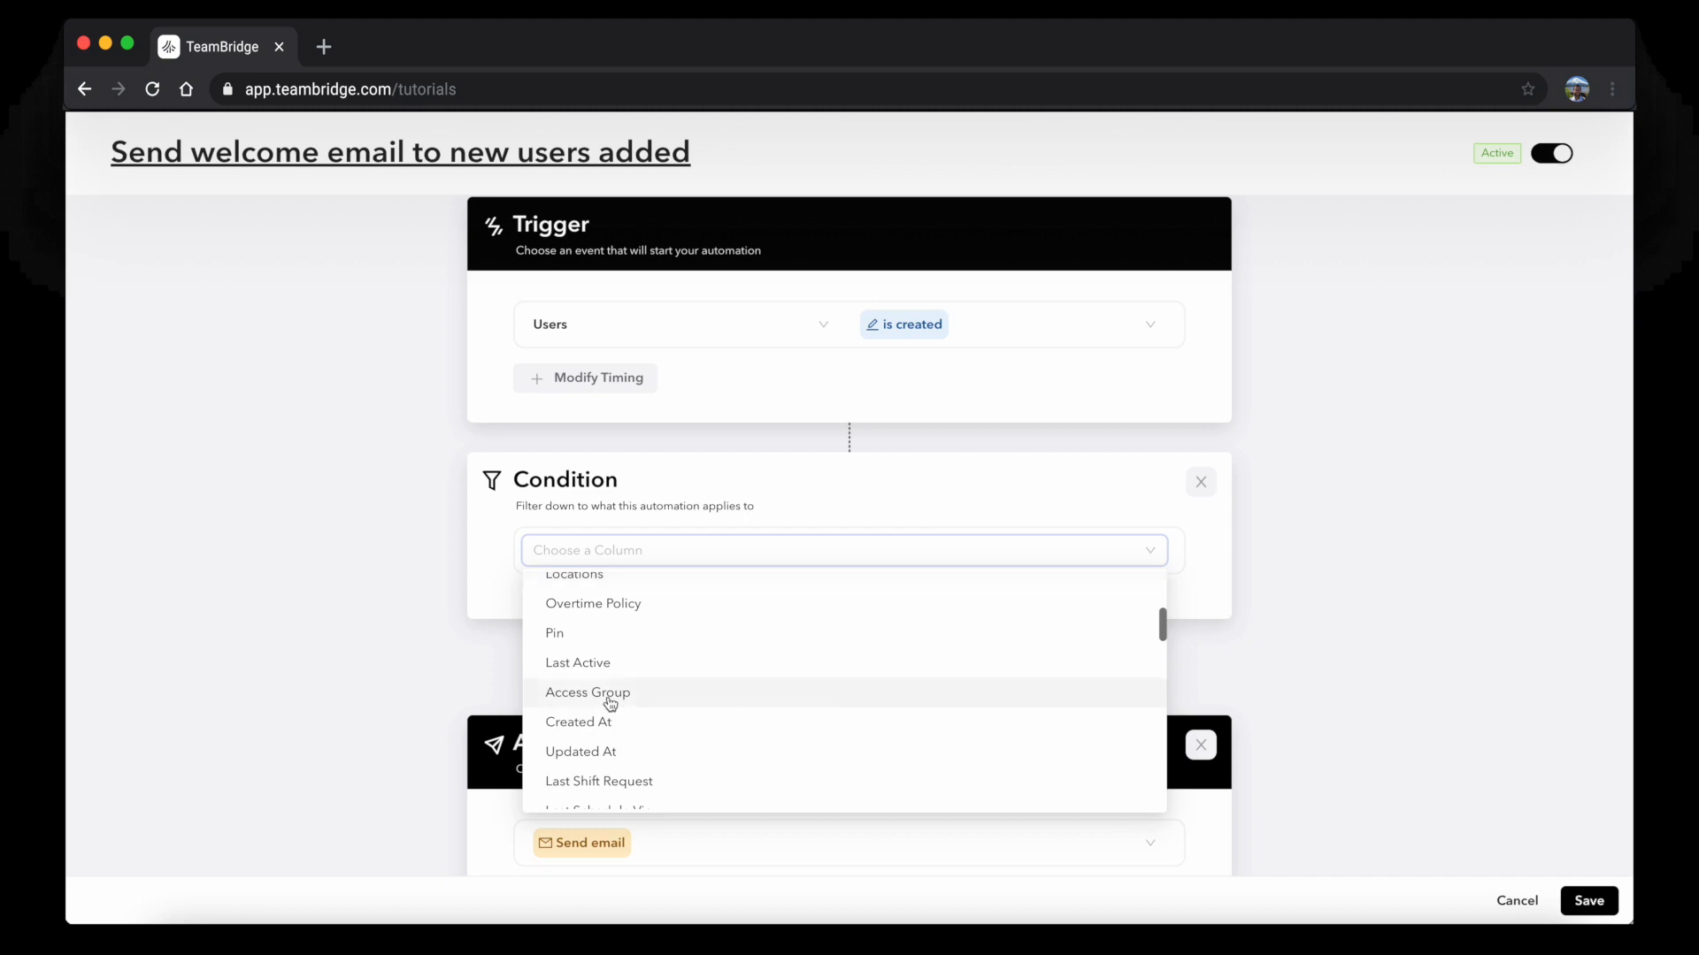
left_click(587, 693)
left_click(979, 550)
left_click(1009, 619)
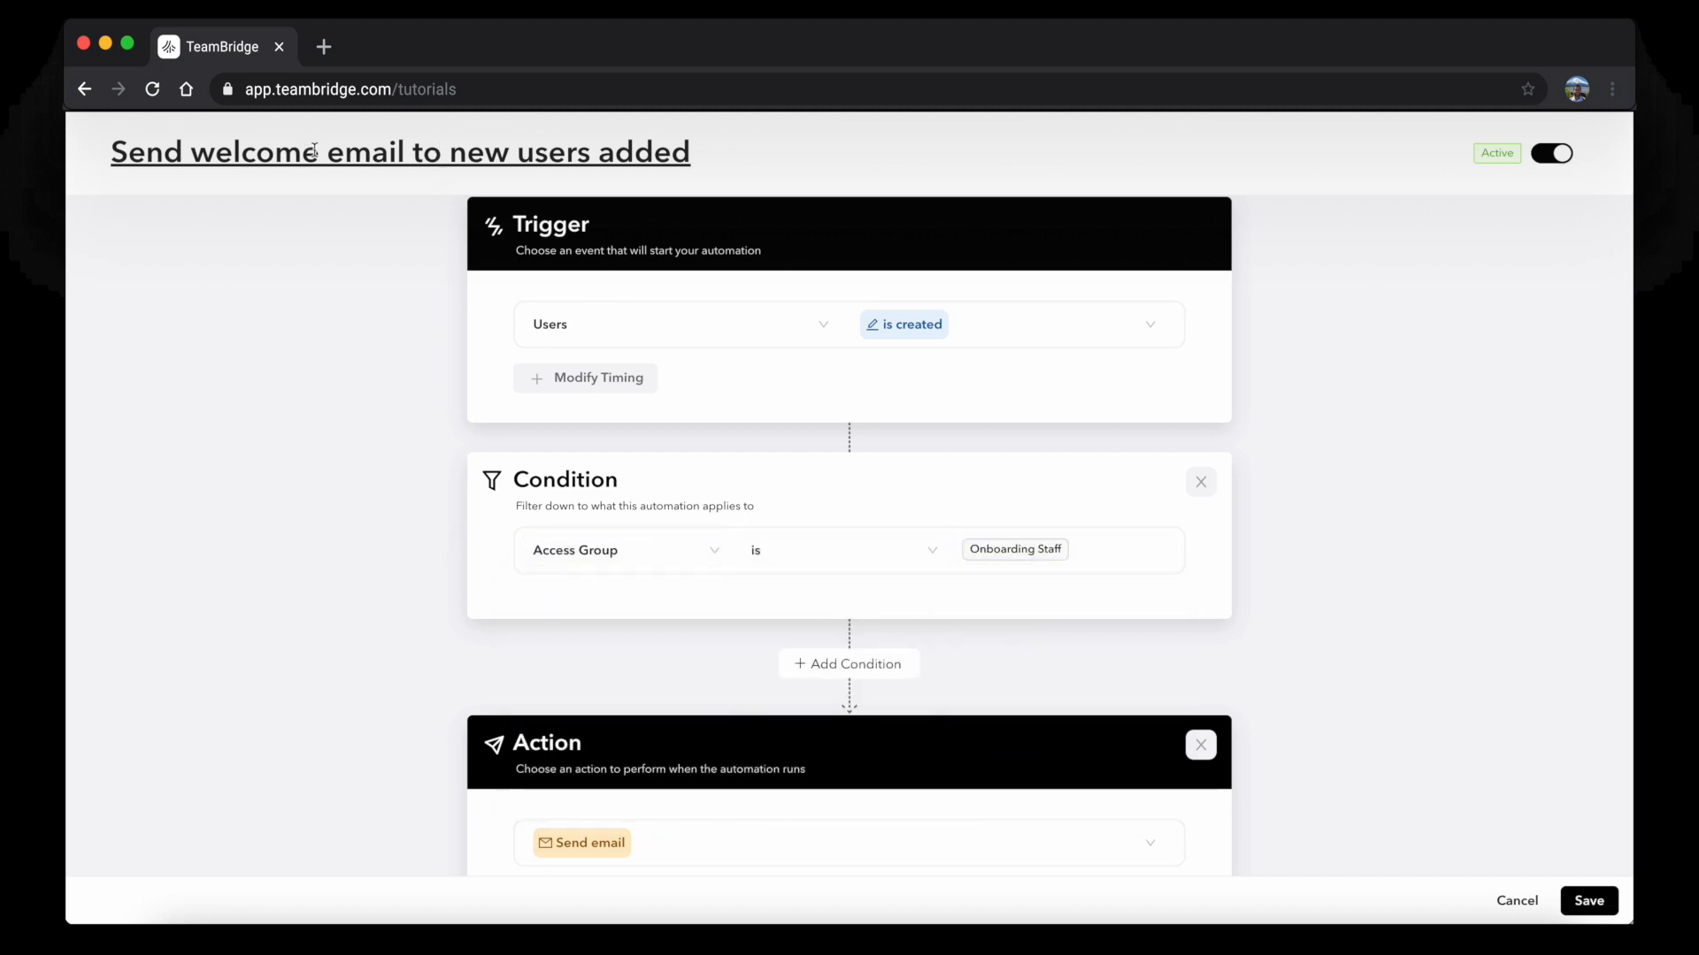
Retitle the automation 'Send welcome email to new onboarding users'
left_click(501, 151)
type("onba")
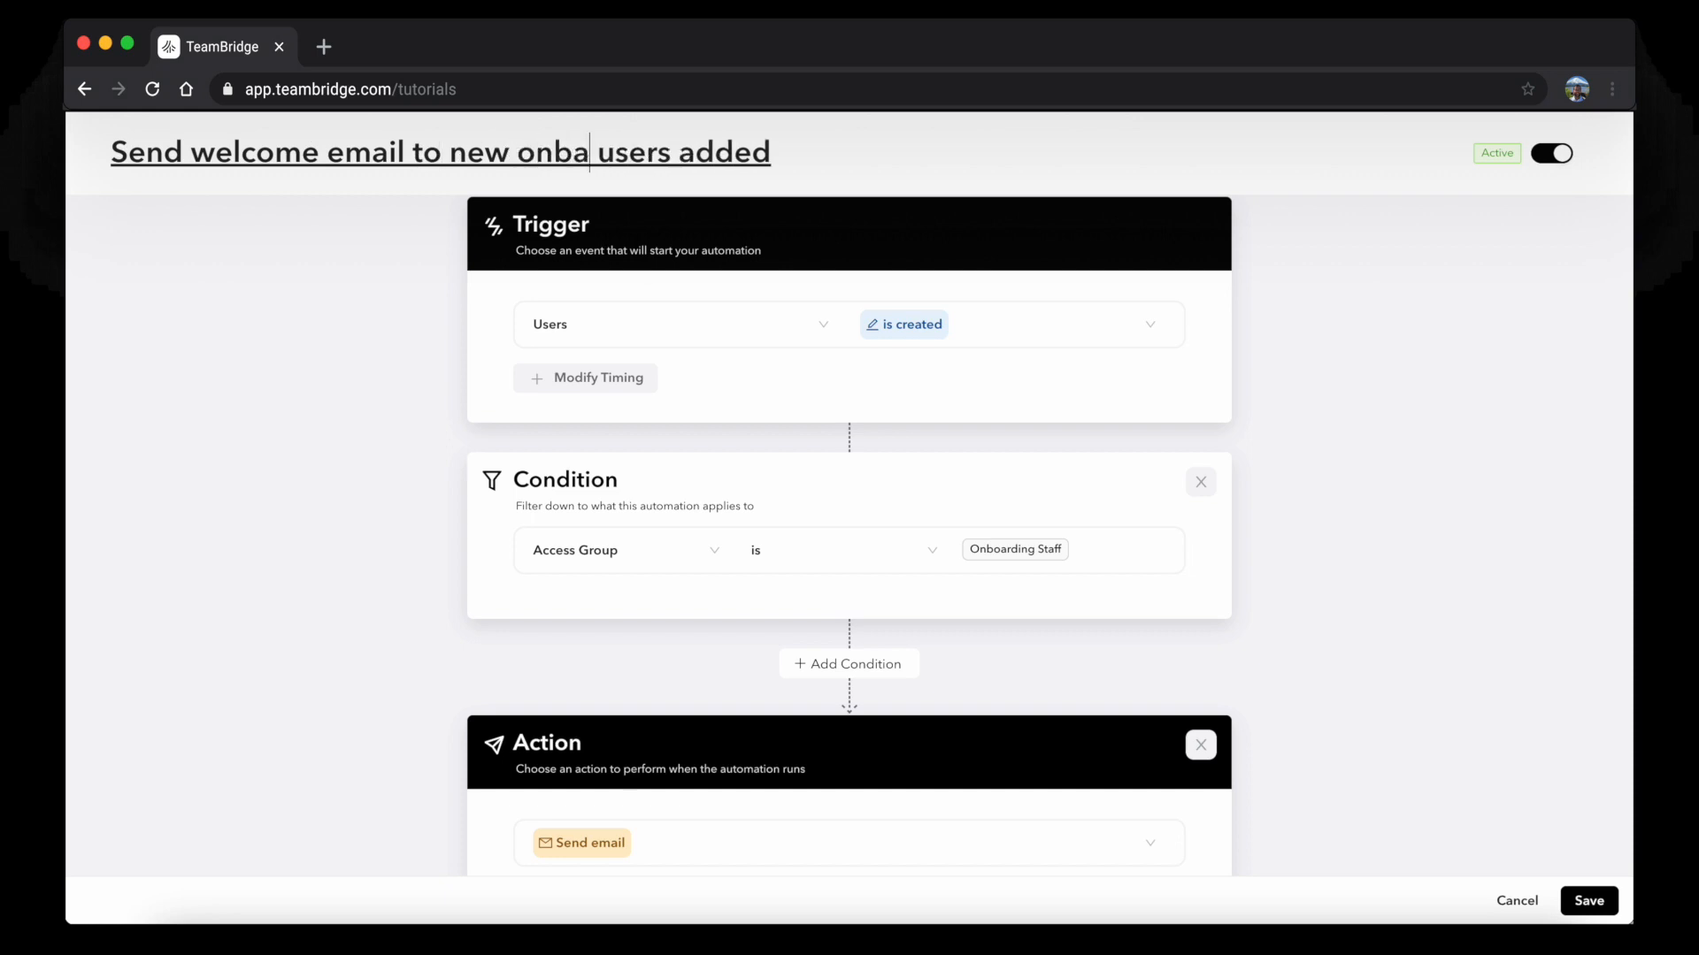
key("BackSpace")
type("oarding")
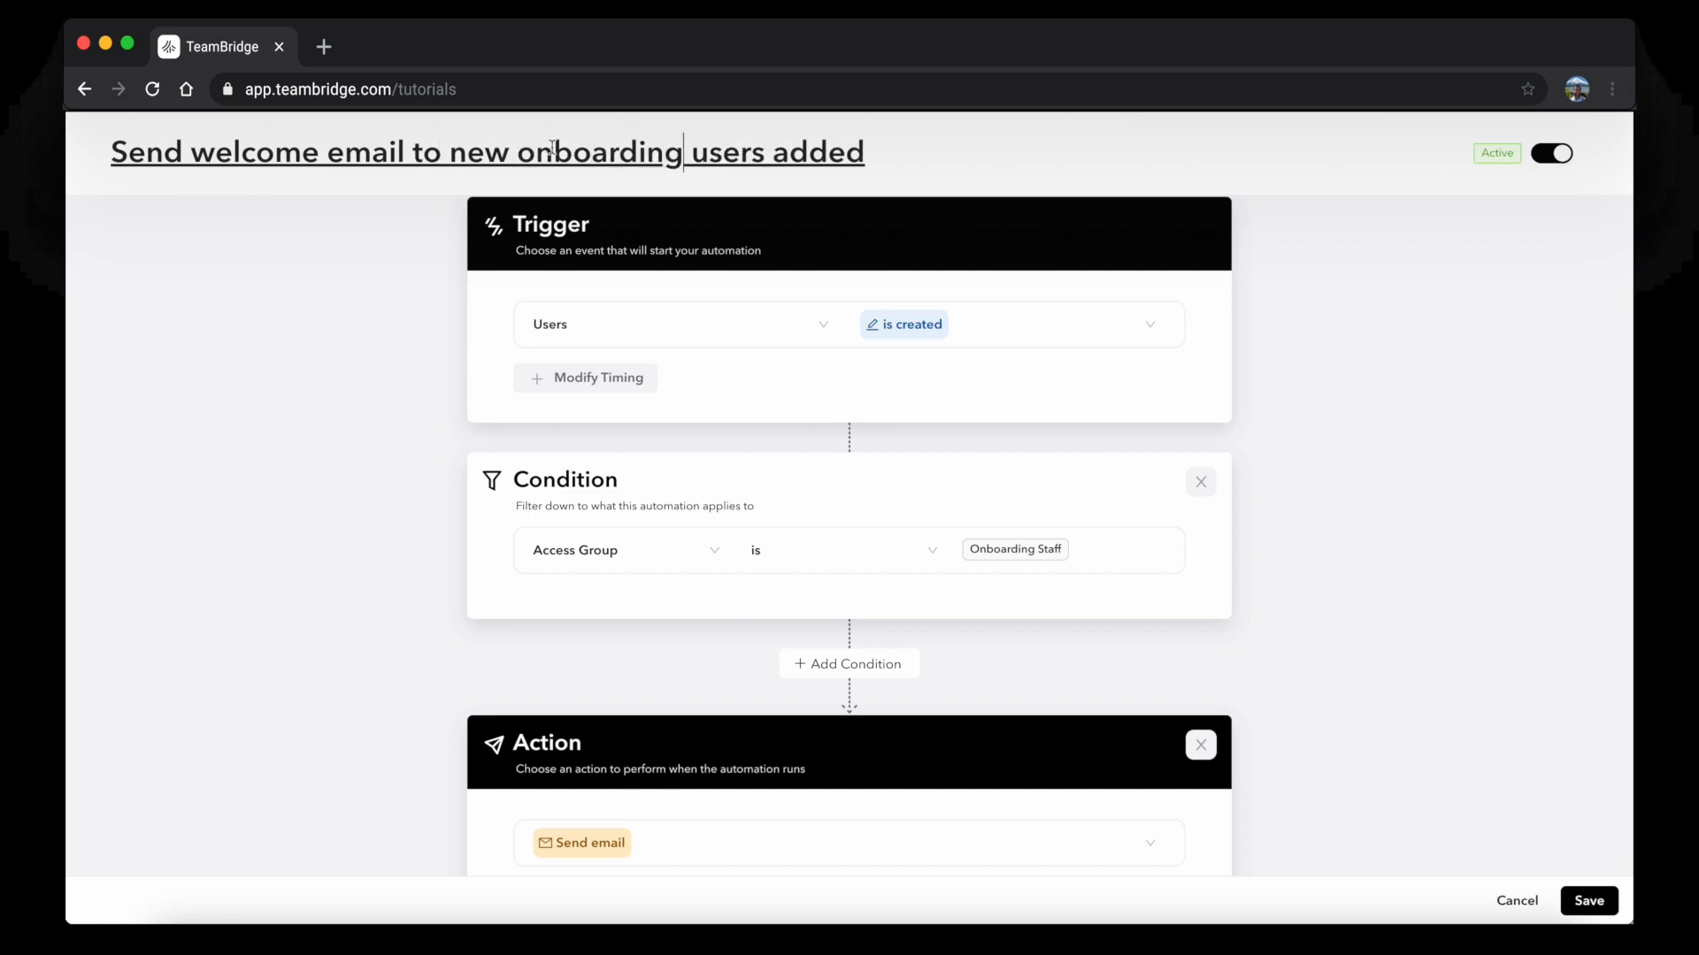
left_click_drag(865, 152, 766, 152)
key("BackSpace")
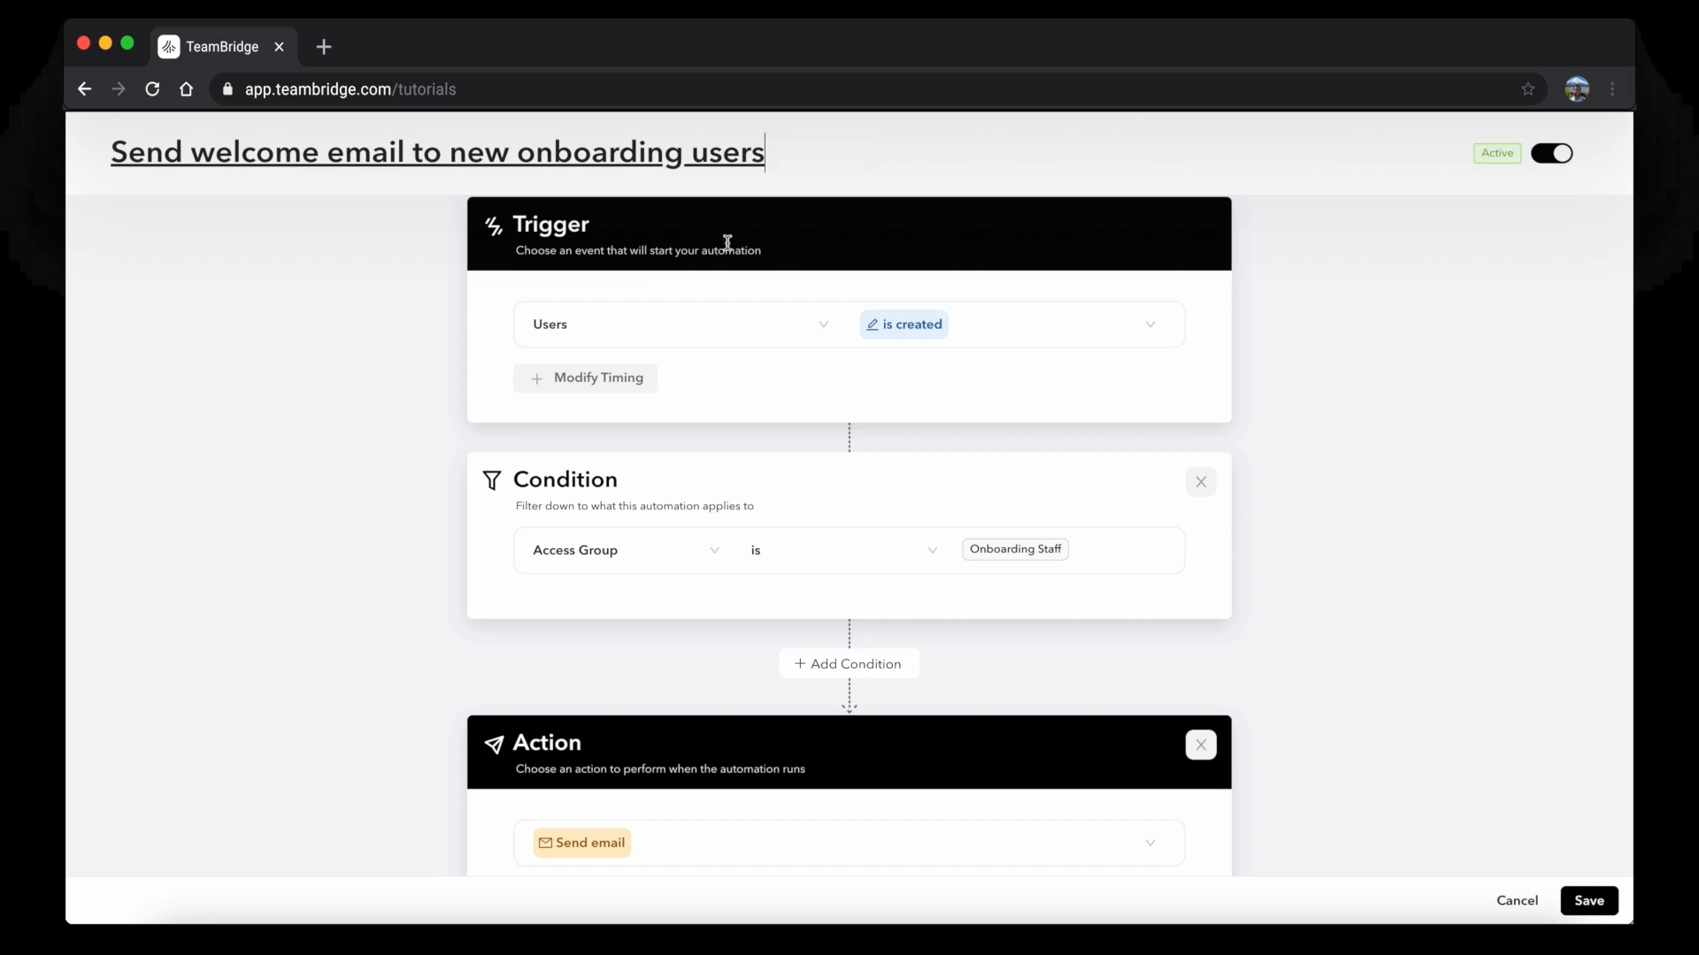
scroll(785, 553, "down", 5)
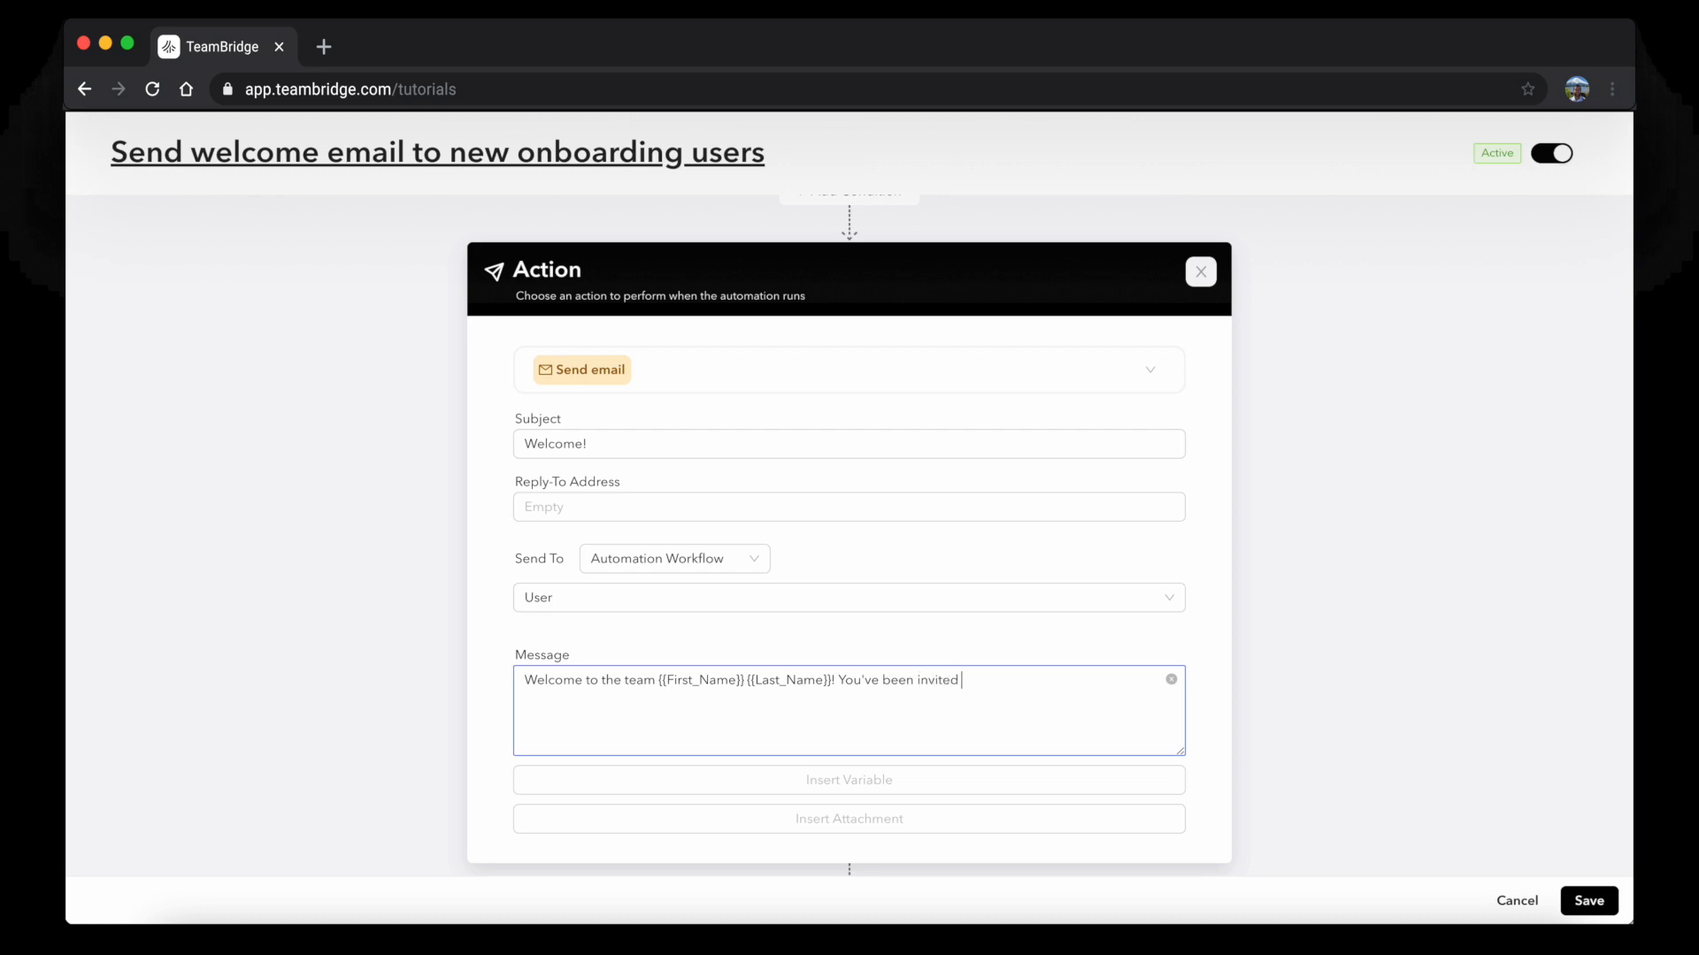
Finish the message inviting users to the PRN Medical Staffing team on TeamBridge, then add another action
type("PRN Medical Staffing team on TeamBridge. Please register your account and claim some shifts todaty")
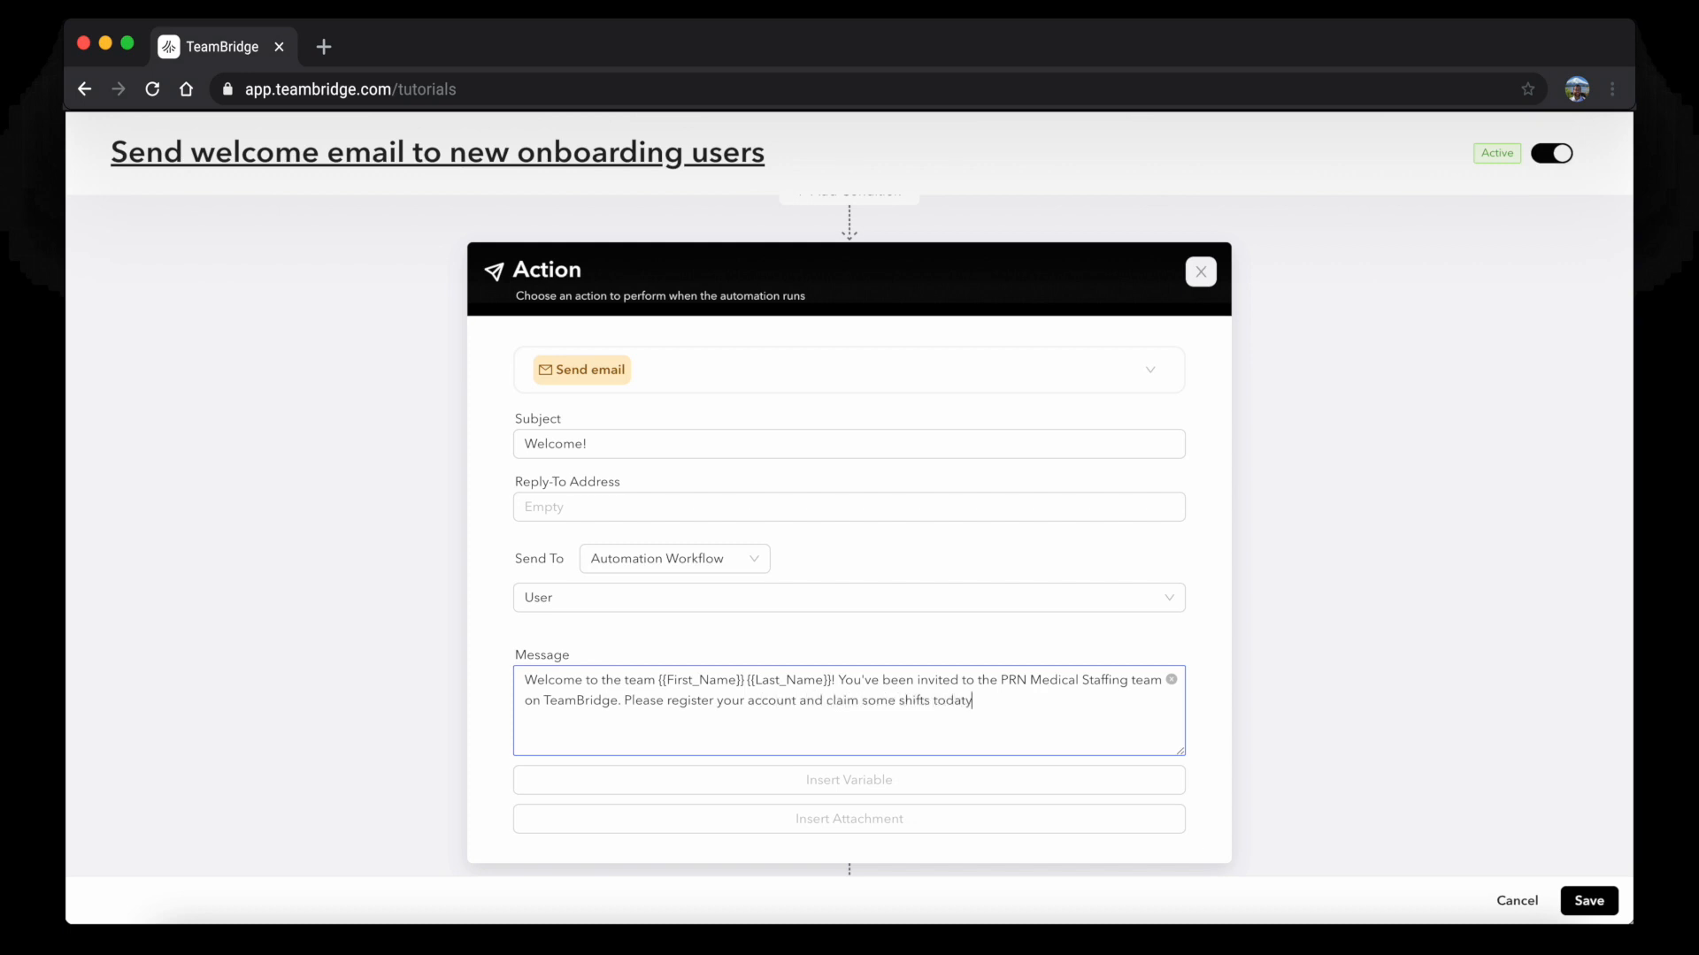
scroll(955, 730, "down", 2)
left_click(851, 830)
scroll(845, 779, "down", 4)
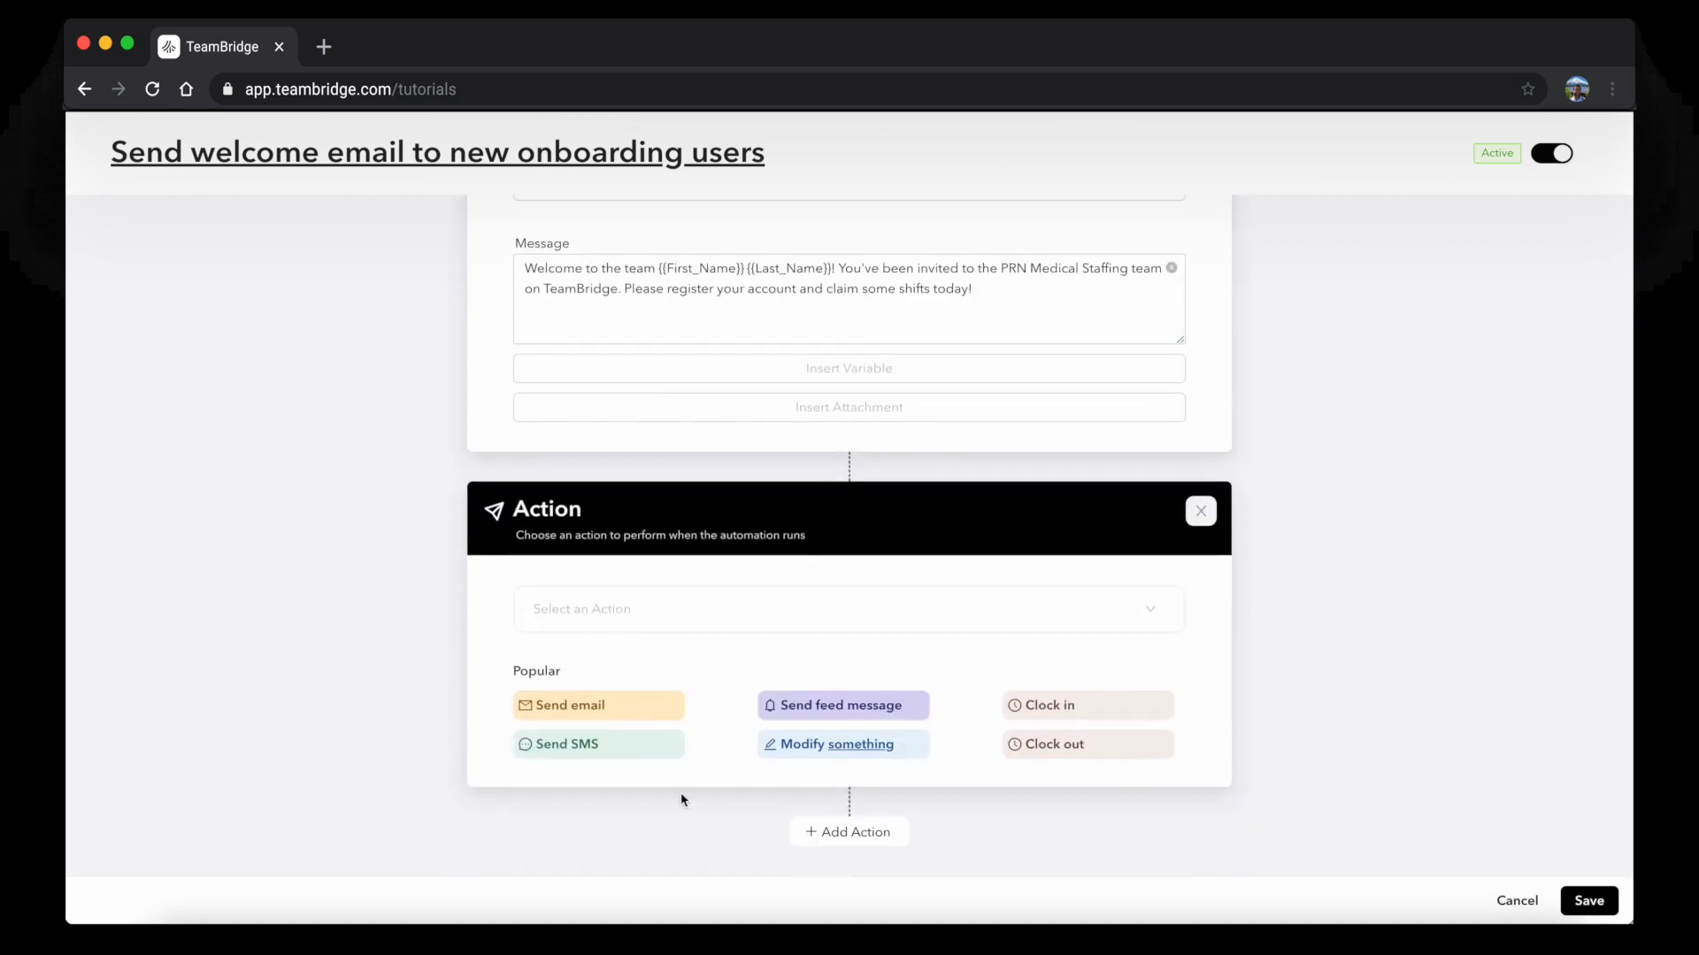
Discard the empty action, save, and reopen the onboarding welcome automation from the list
left_click(1202, 513)
left_click(1589, 901)
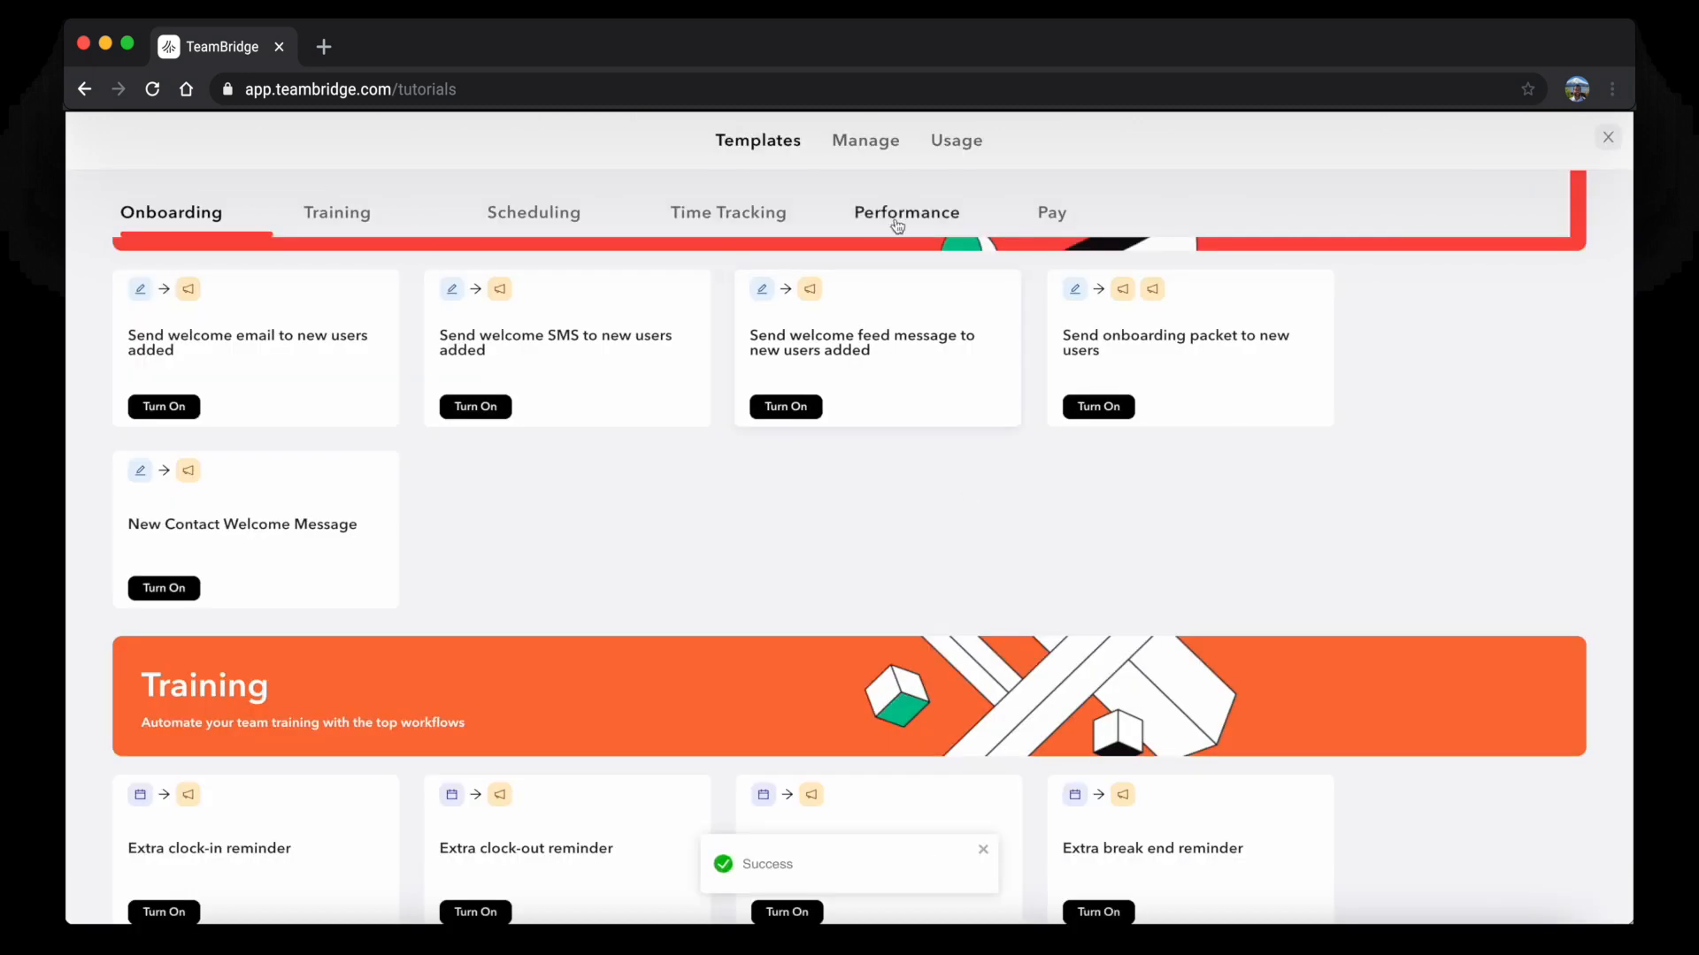
left_click(840, 141)
scroll(688, 430, "down", 2)
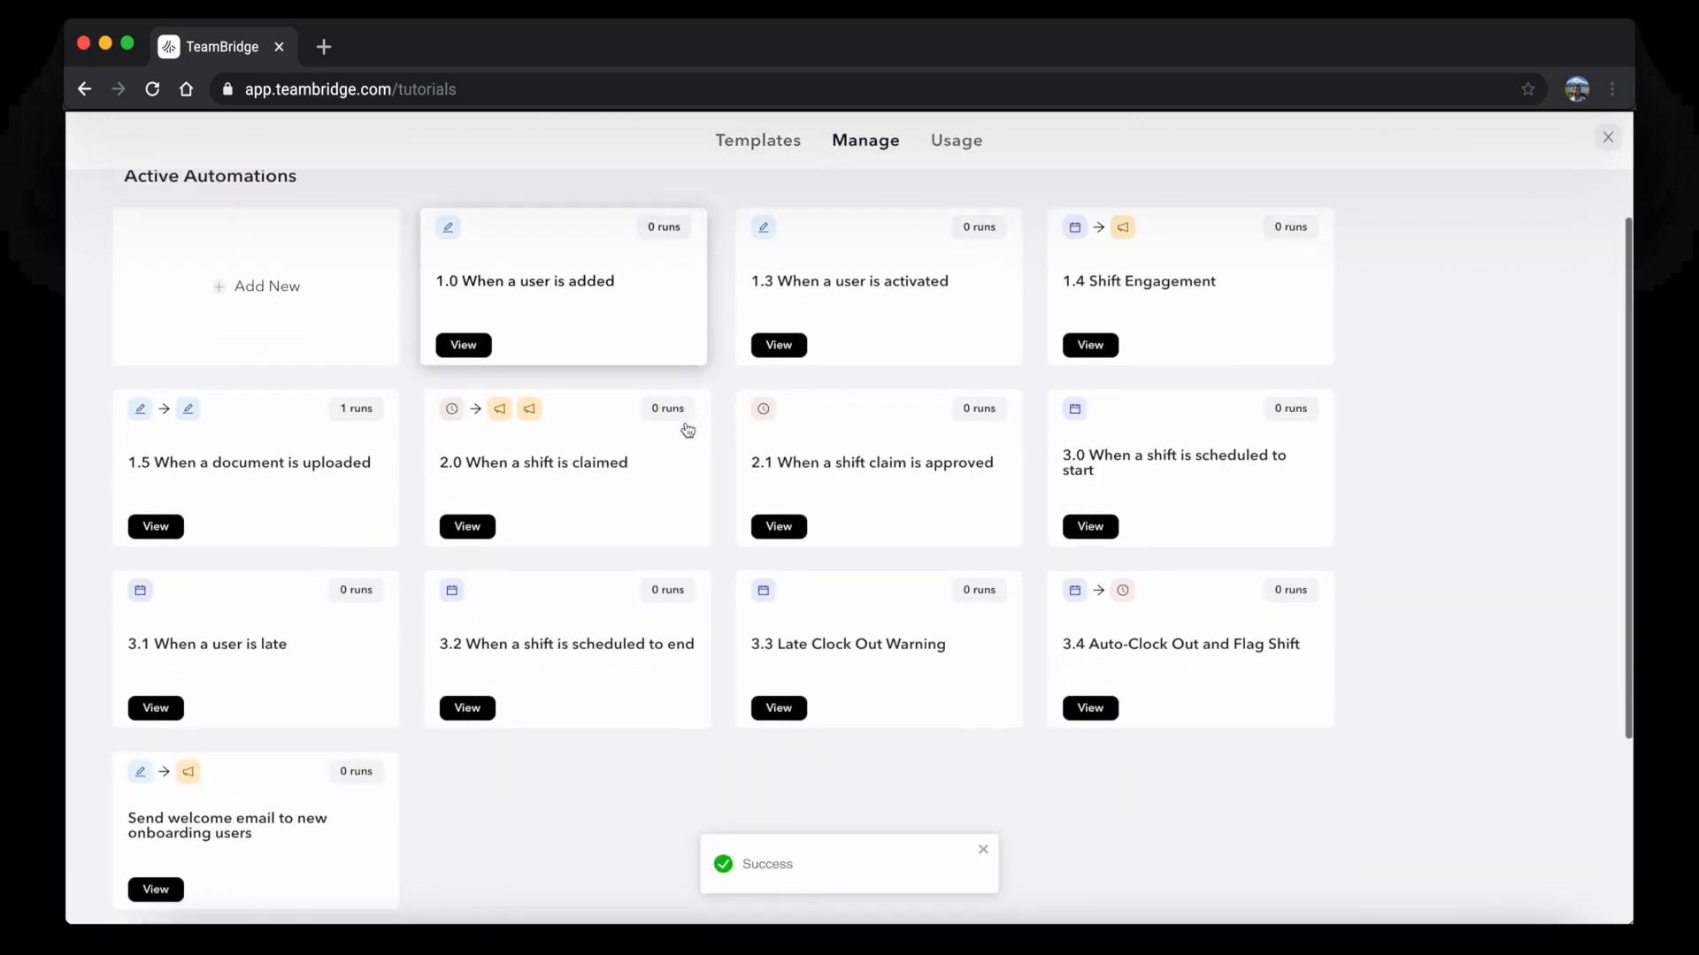
left_click(321, 805)
Switch the onboarding welcome automation to Inactive and delete it
left_click(1539, 155)
left_click(1581, 153)
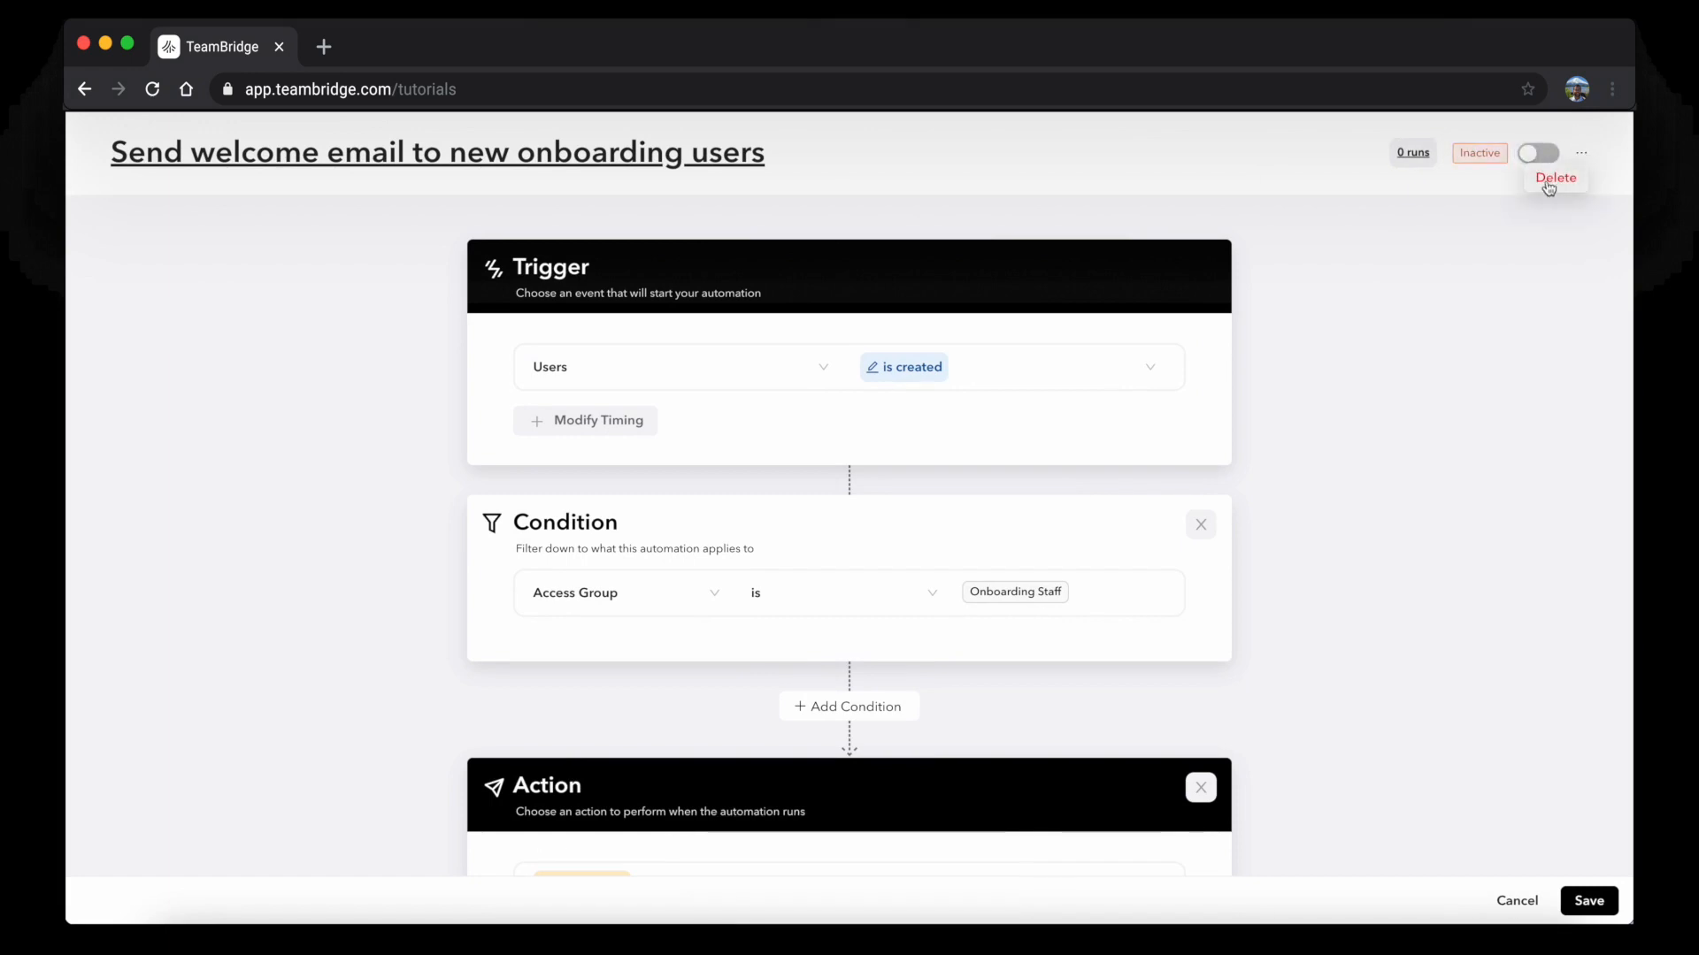
left_click(1549, 180)
left_click(1473, 228)
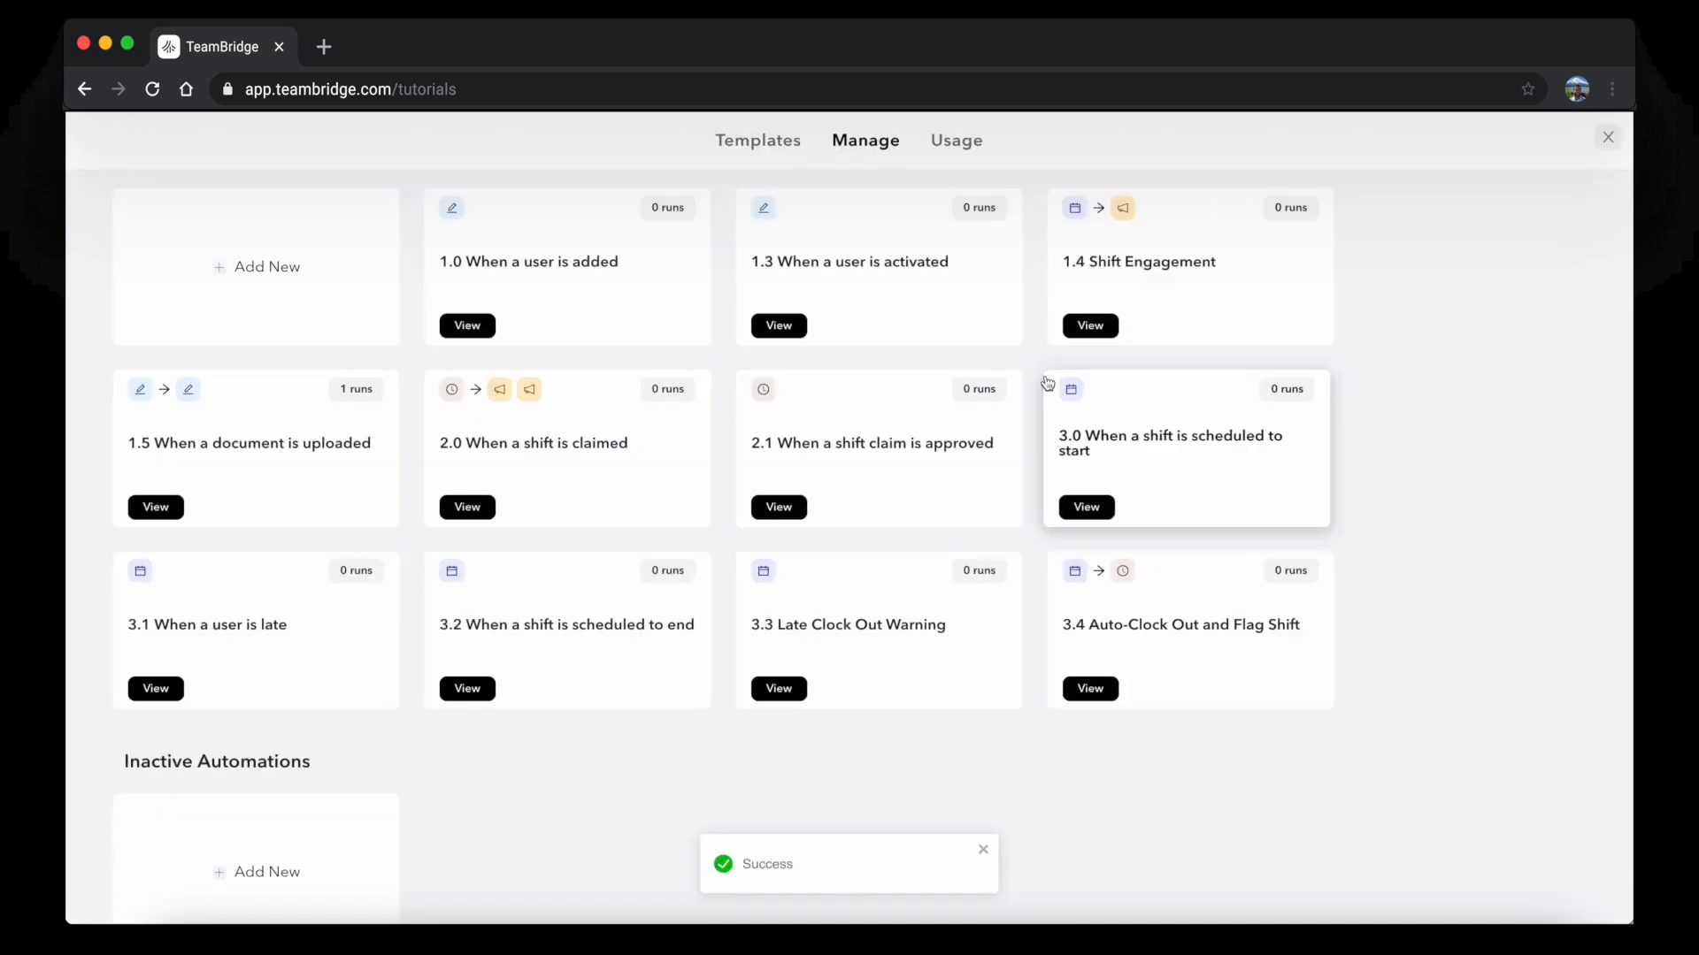
Open the '2.0 When a shift is claimed' automation
scroll(1047, 382, "up", 2)
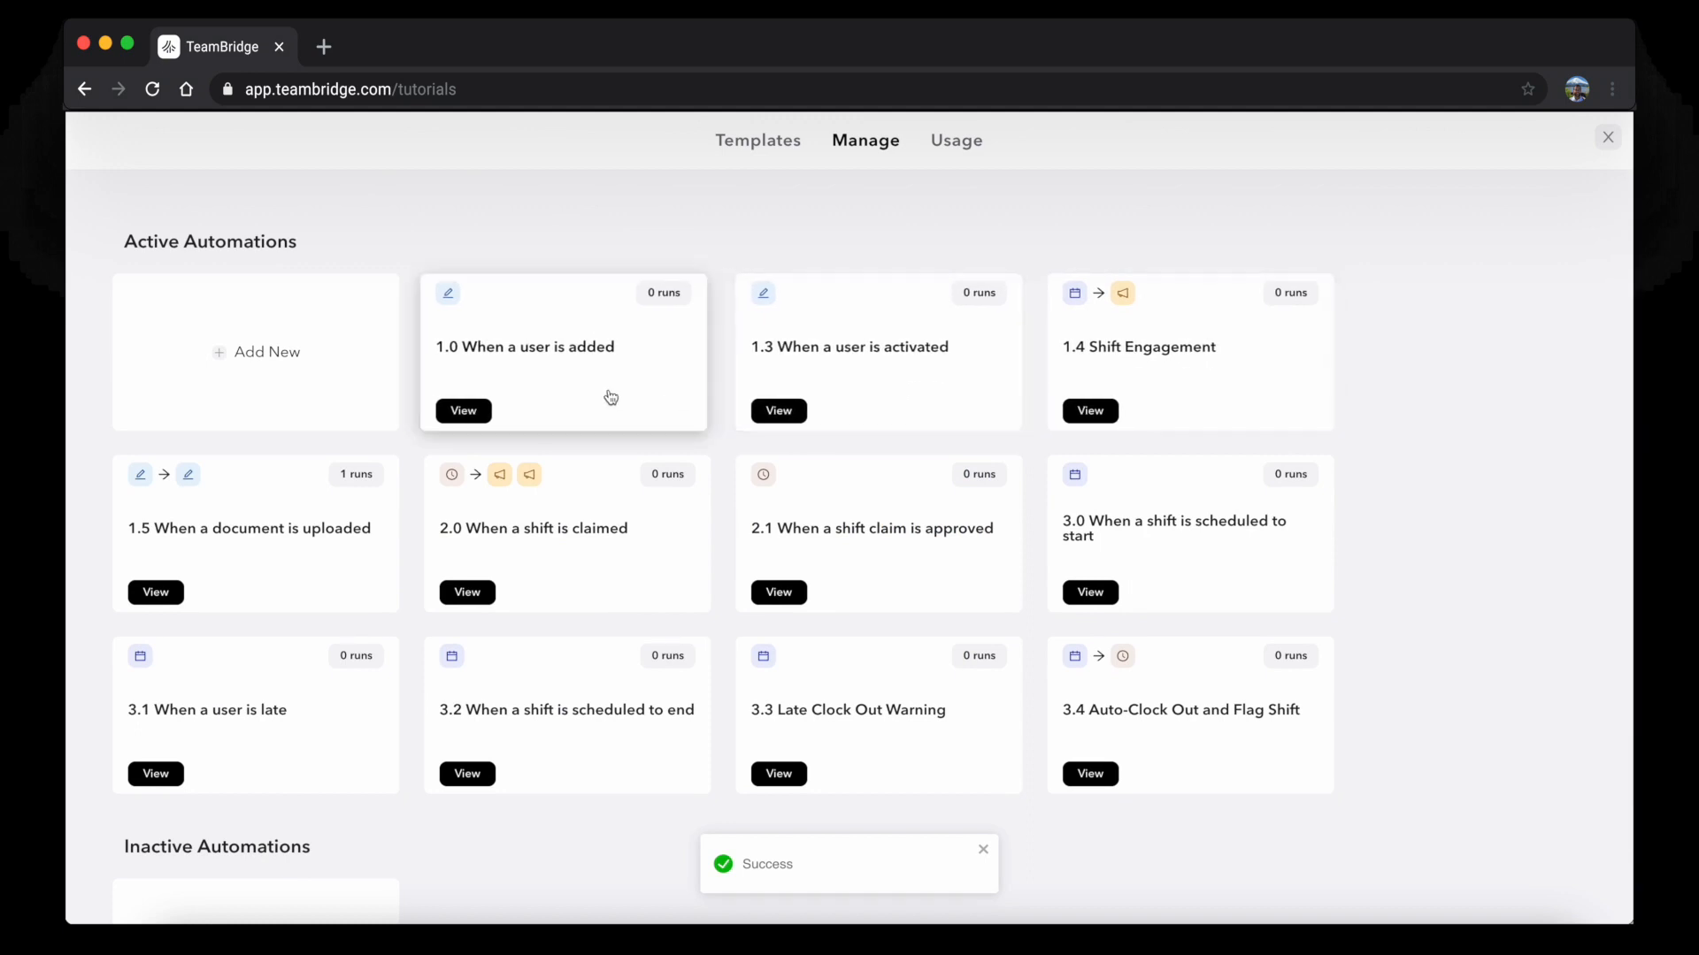
scroll(650, 385, "down", 1)
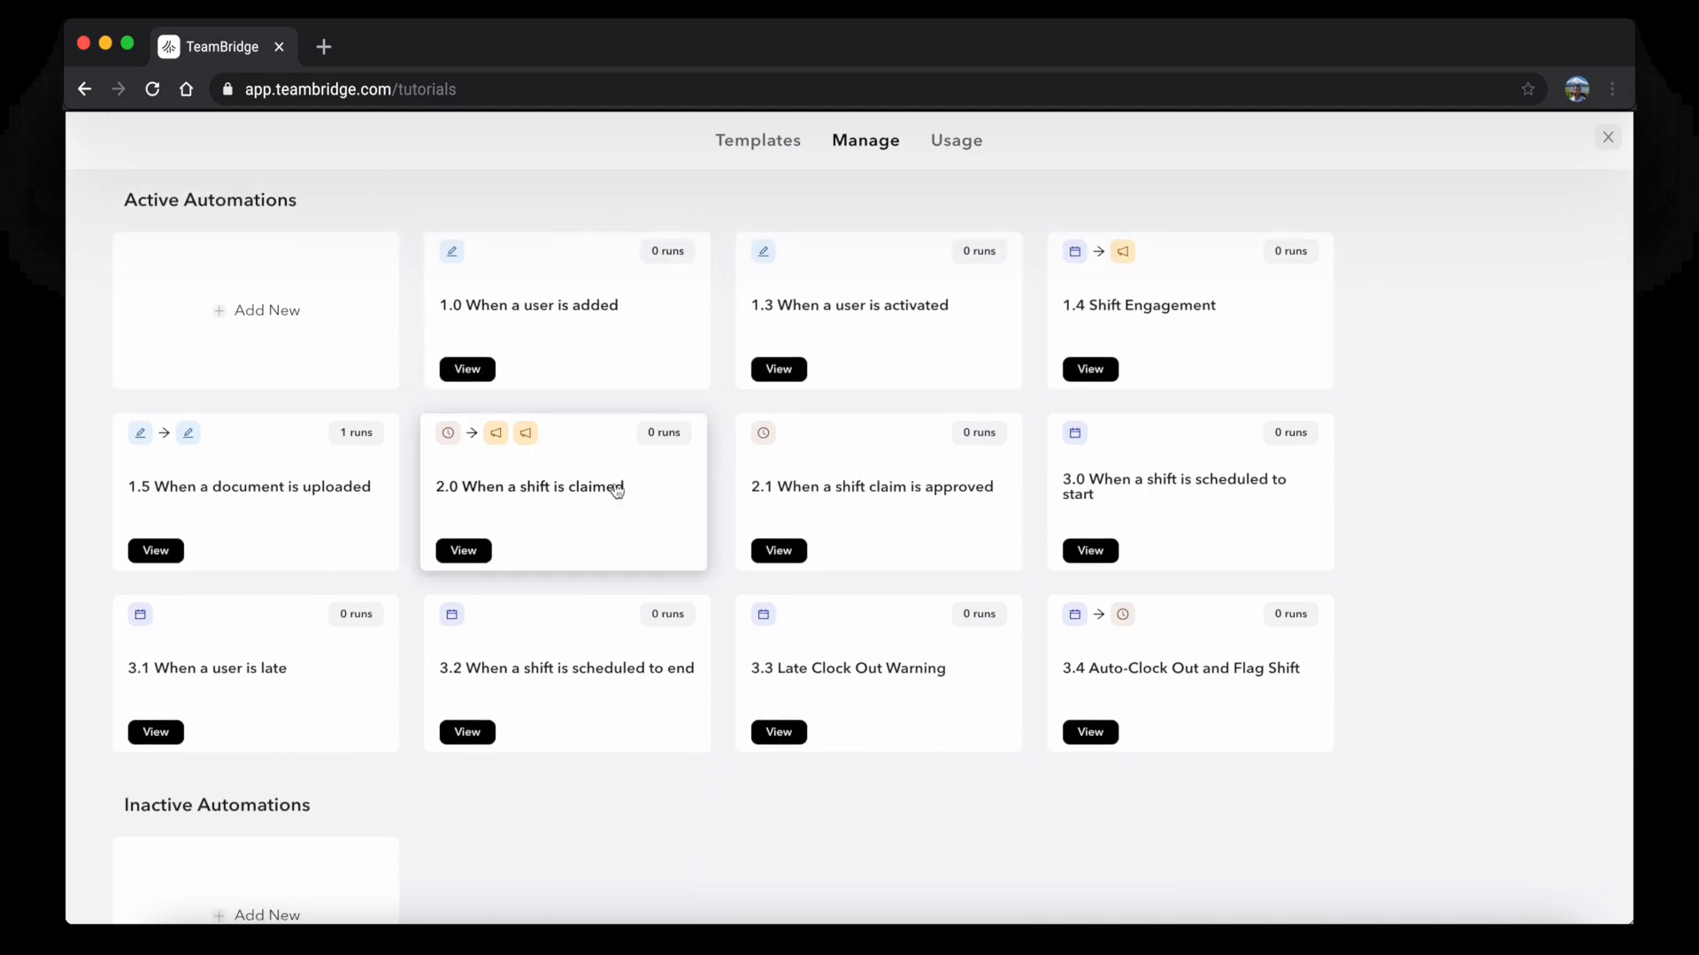
left_click(617, 492)
left_click(746, 374)
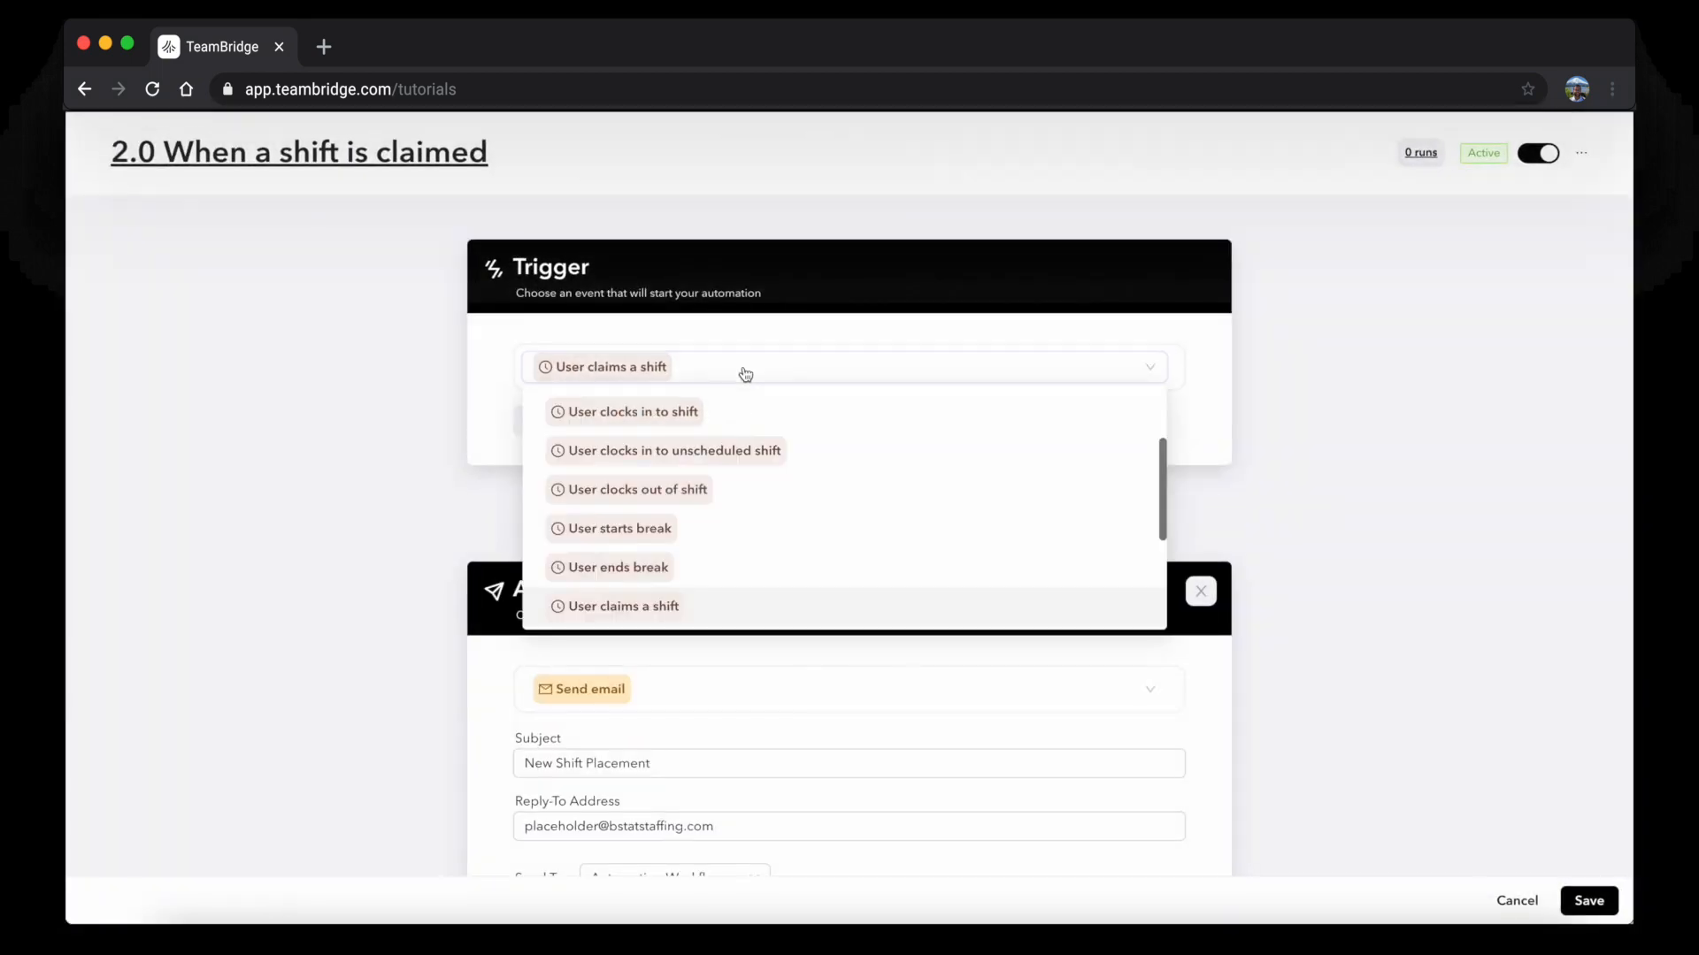
scroll(727, 446, "up", 5)
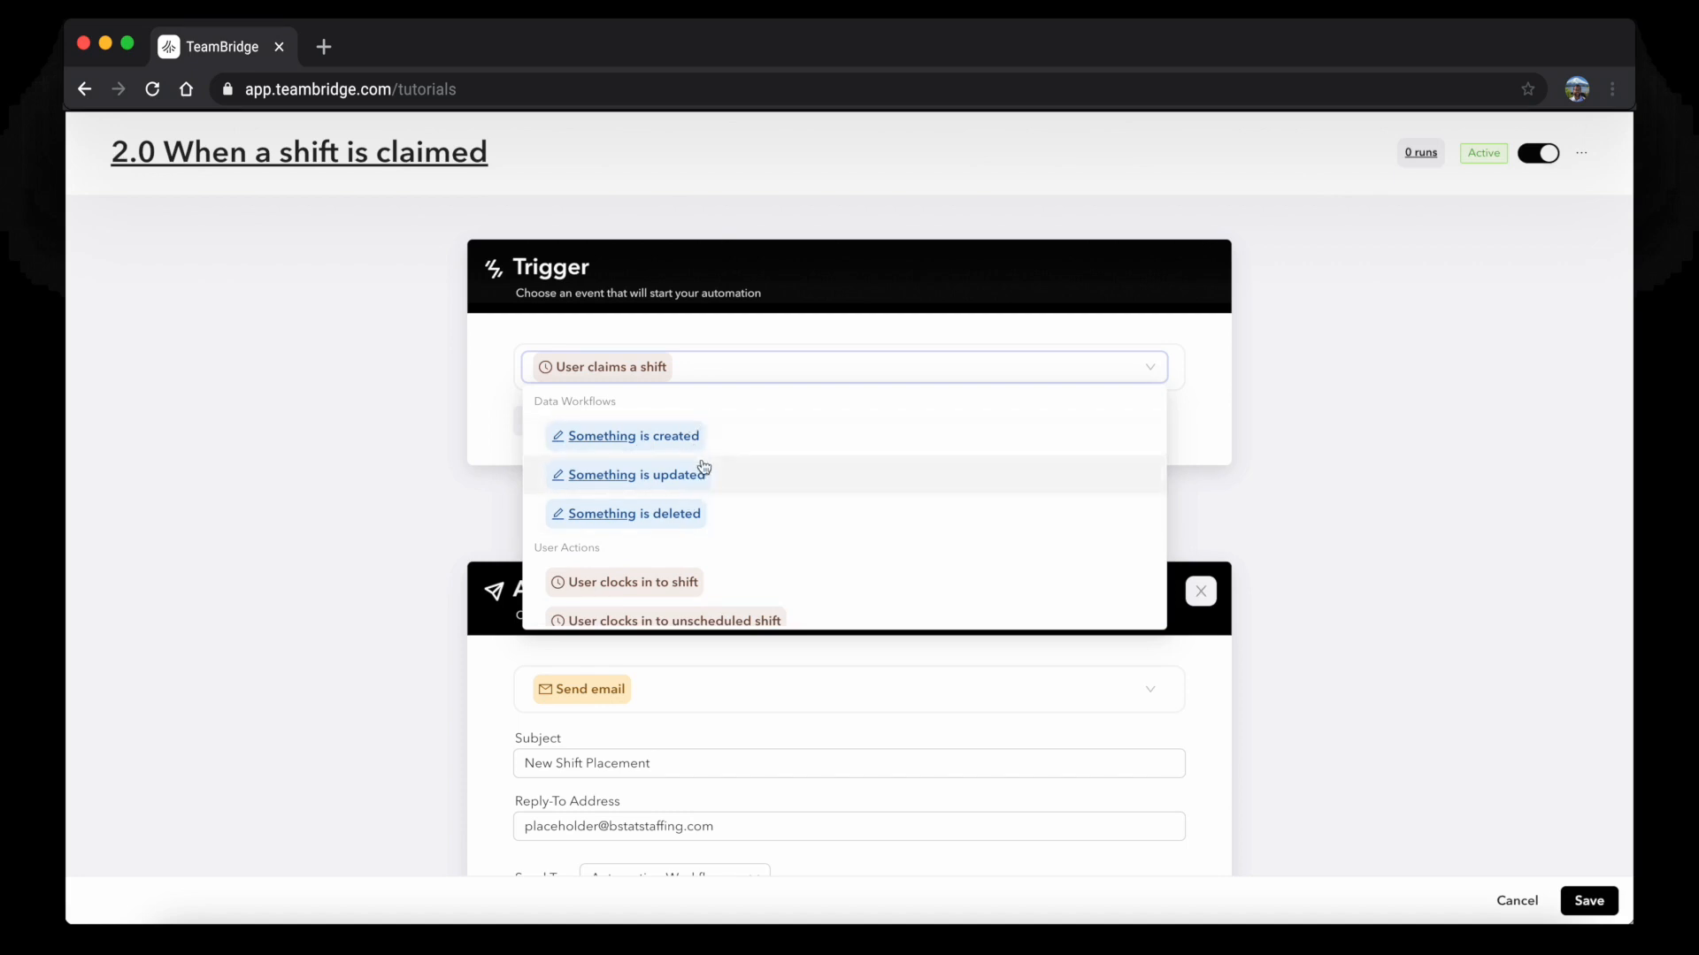
scroll(705, 483, "down", 3)
scroll(684, 451, "up", 1)
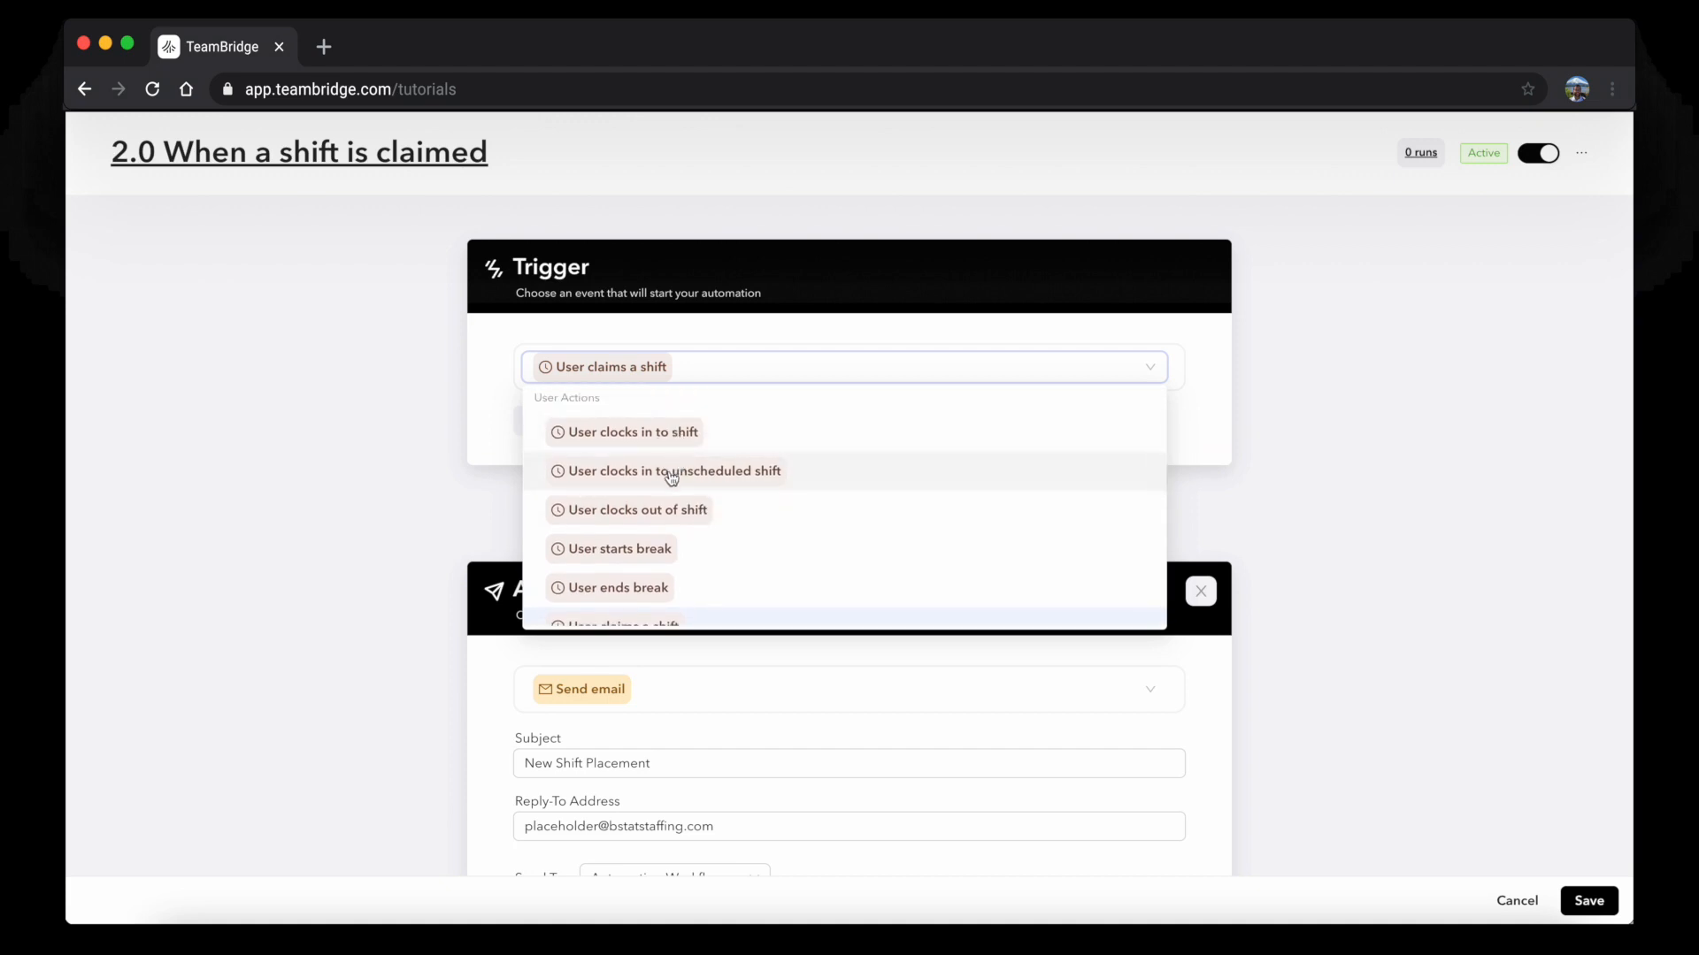
scroll(674, 501, "down", 5)
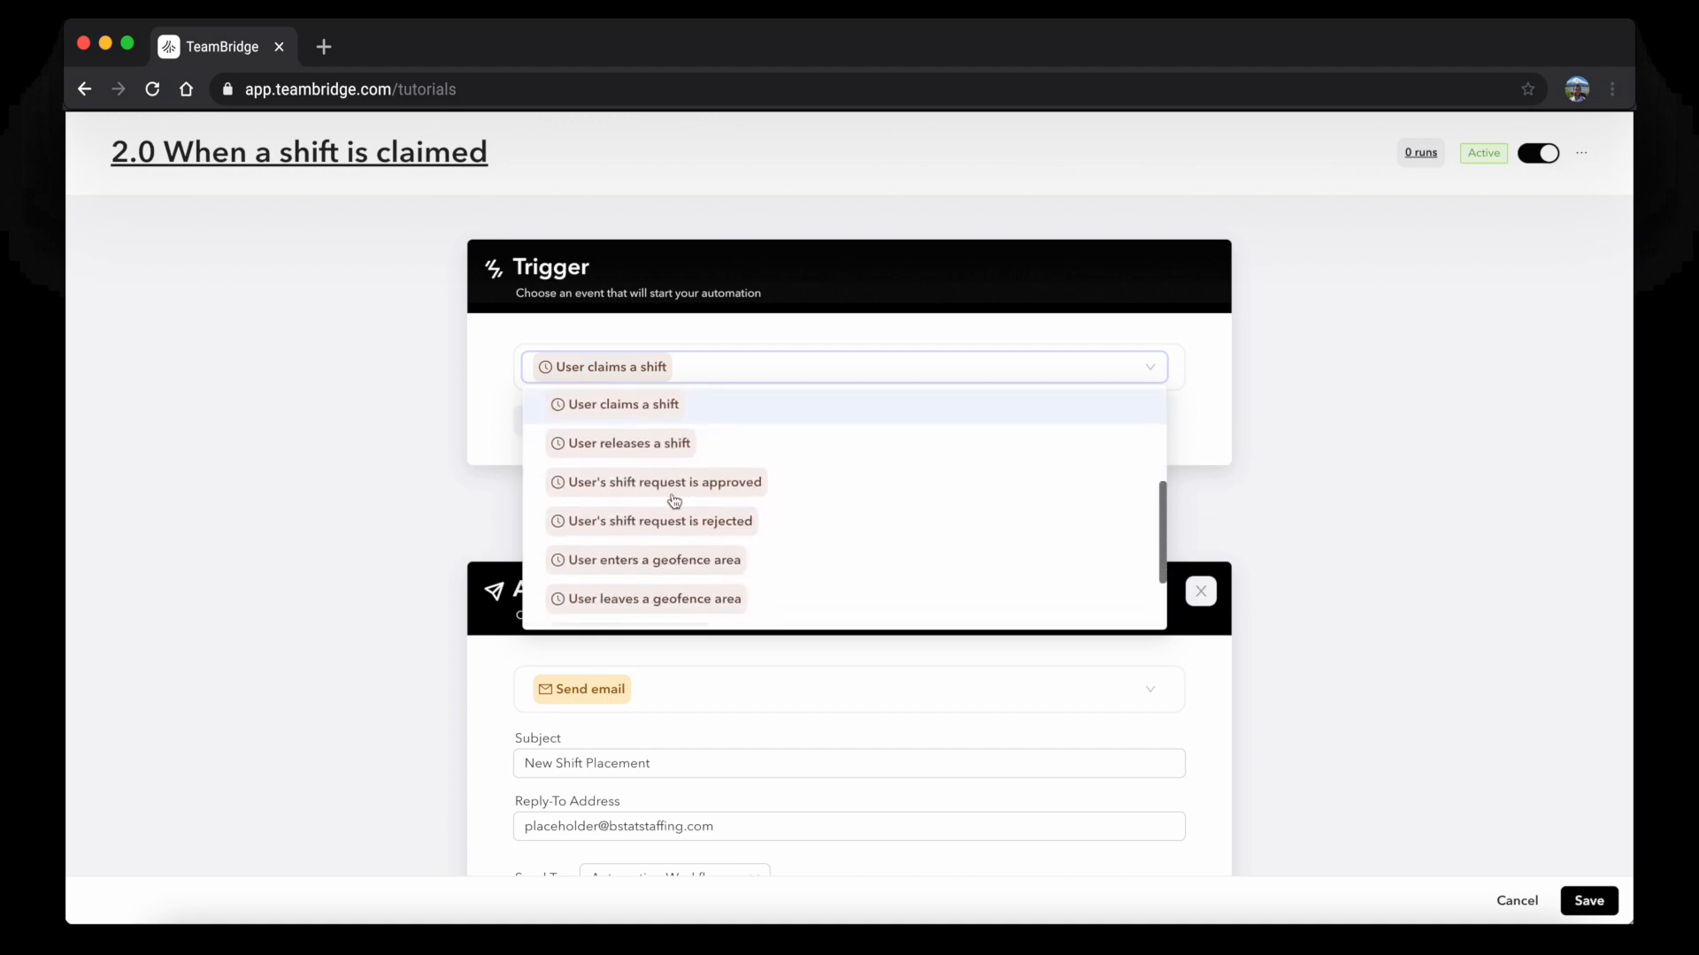
scroll(674, 500, "down", 4)
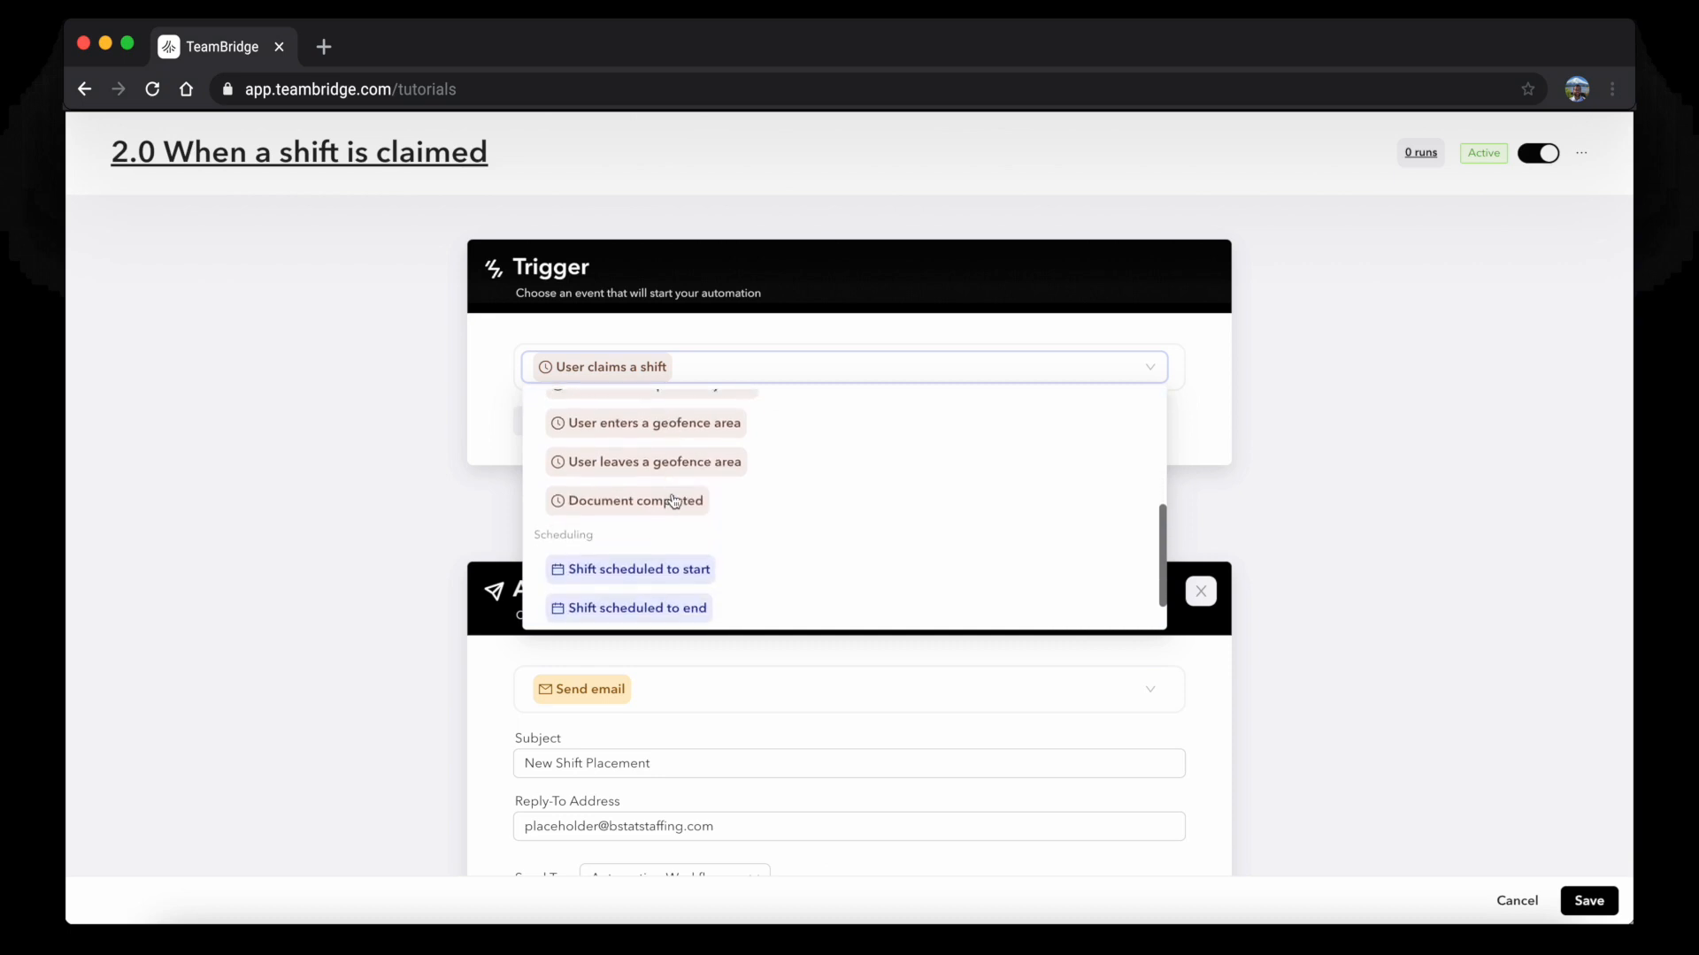
scroll(674, 501, "down", 3)
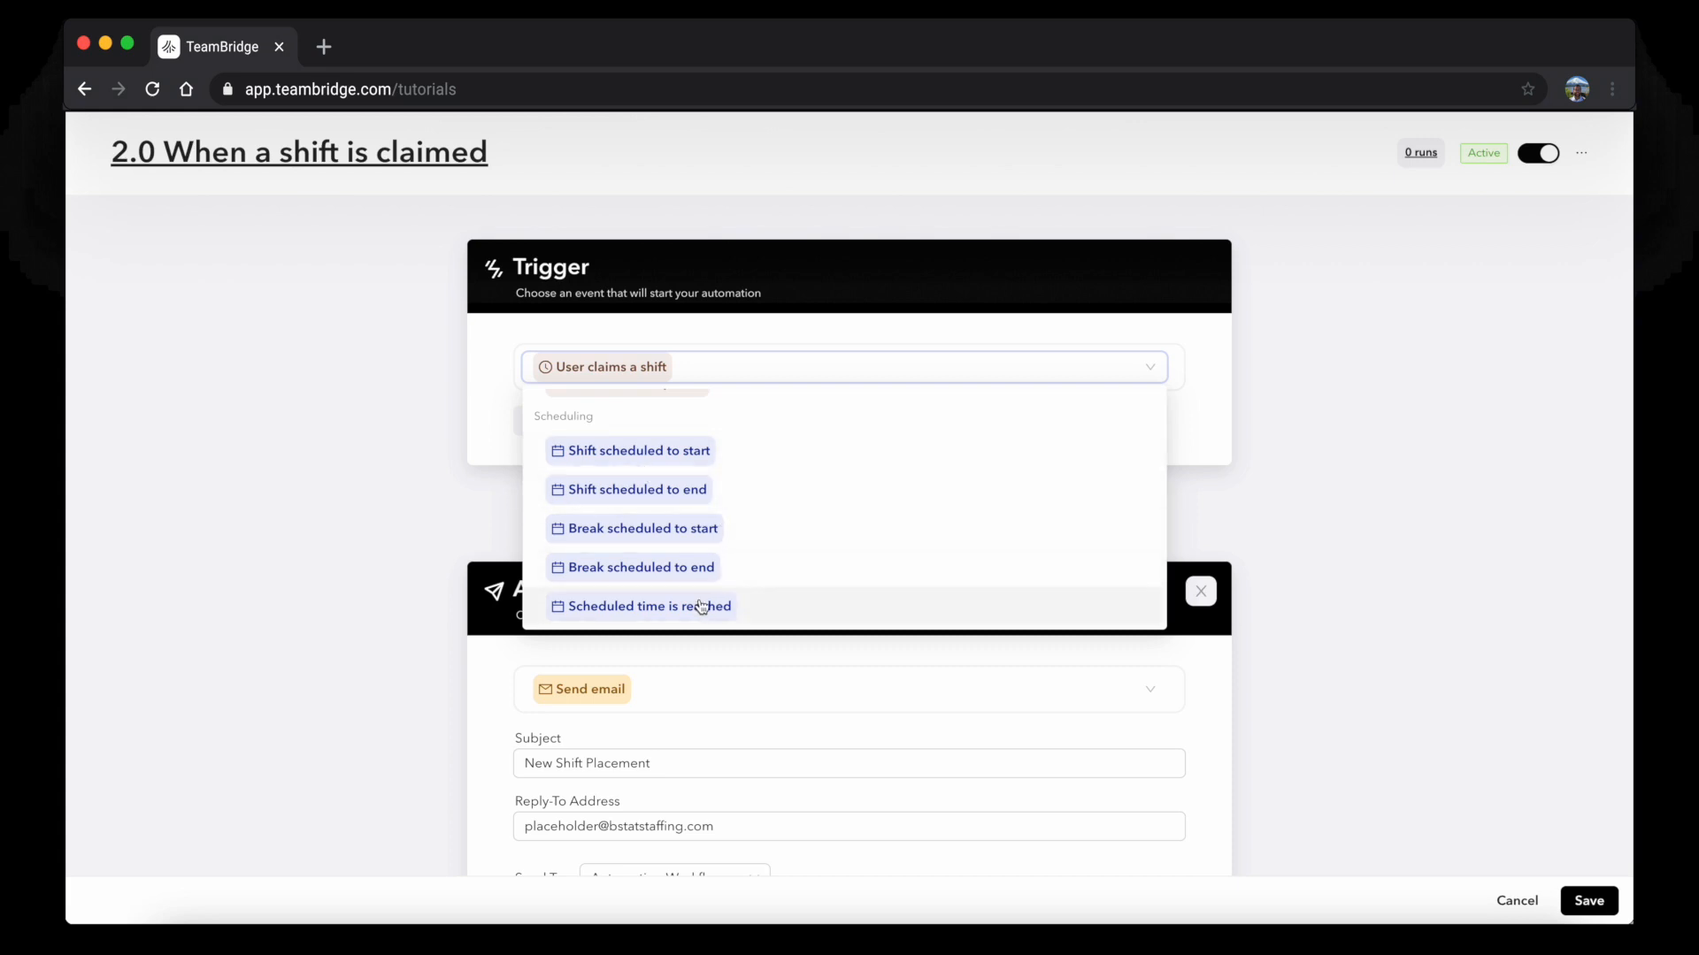
left_click(1442, 485)
scroll(1203, 665, "down", 2)
scroll(819, 469, "down", 3)
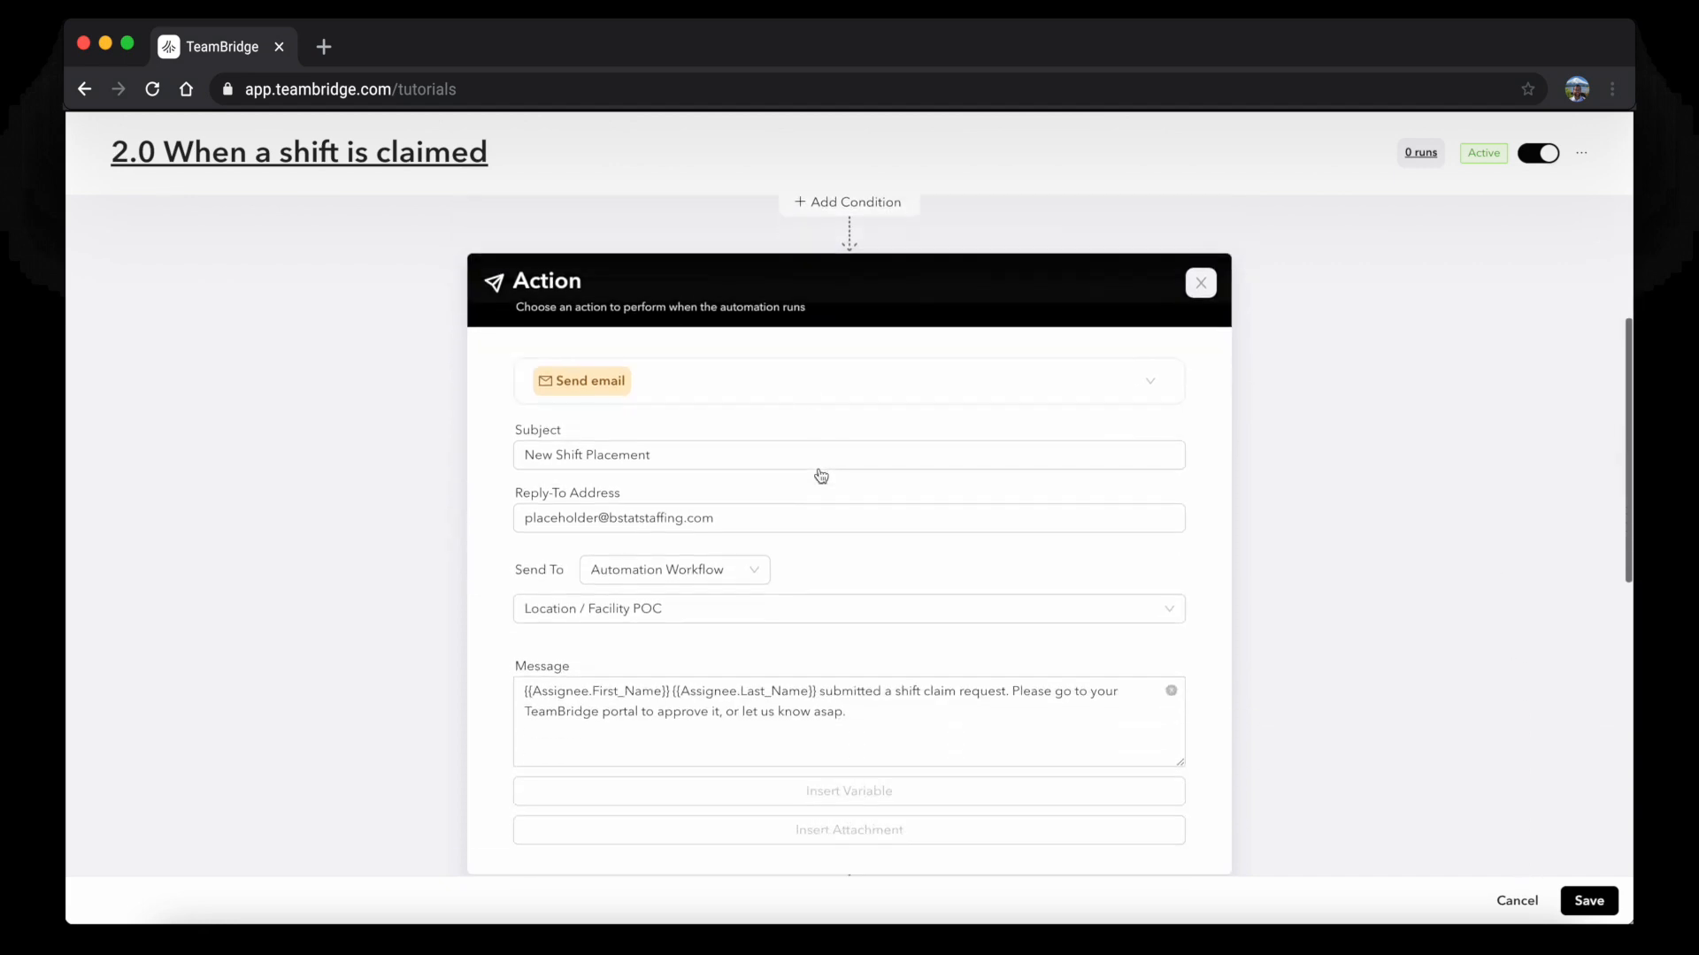
Discard changes and start a new automation titled '1.6 Document Expiration'
left_click(1517, 901)
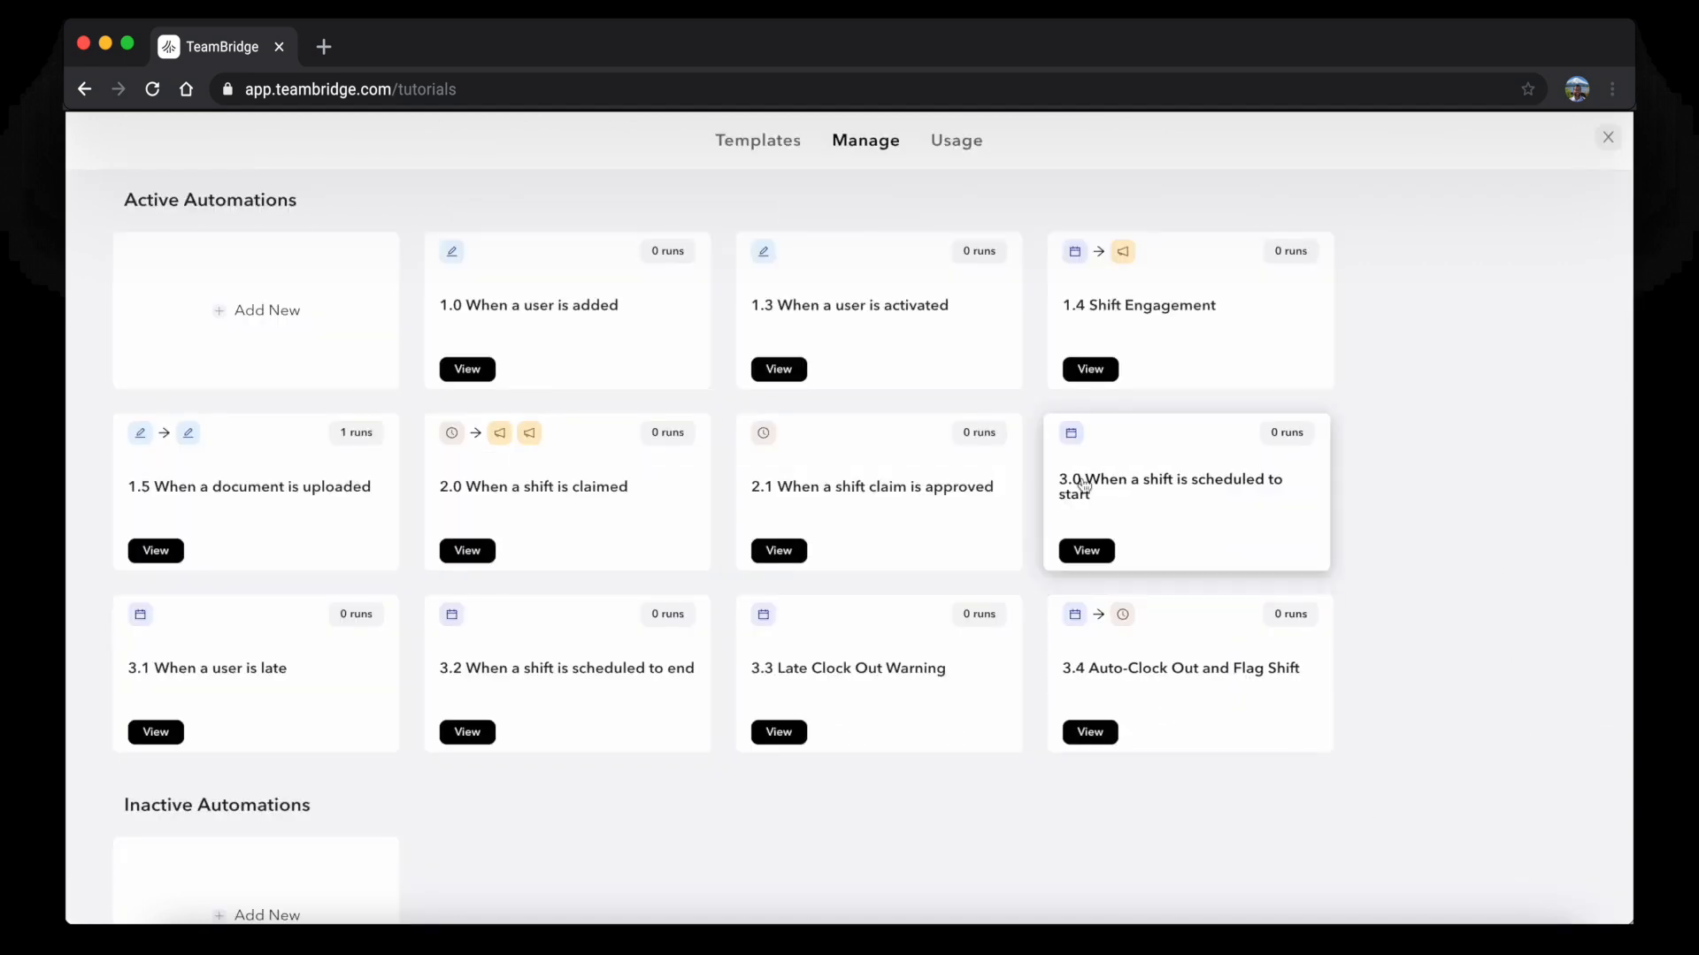
left_click(280, 353)
triple_click(396, 152)
type("1.6 Docume")
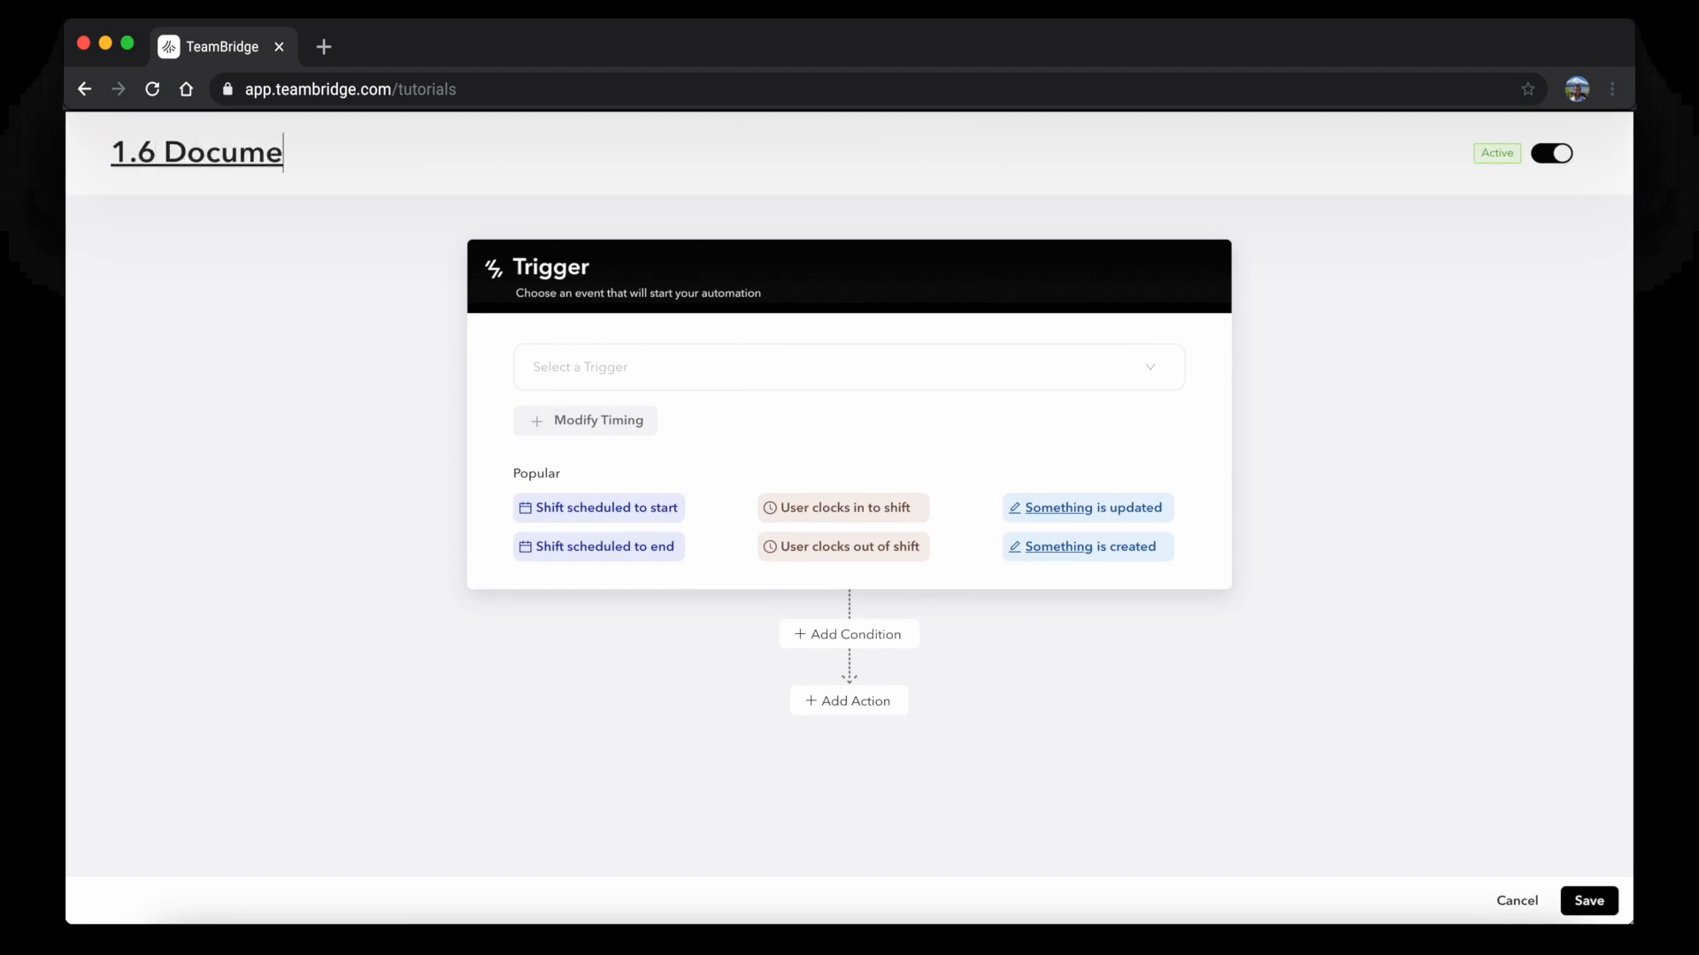
type("nt Expiration")
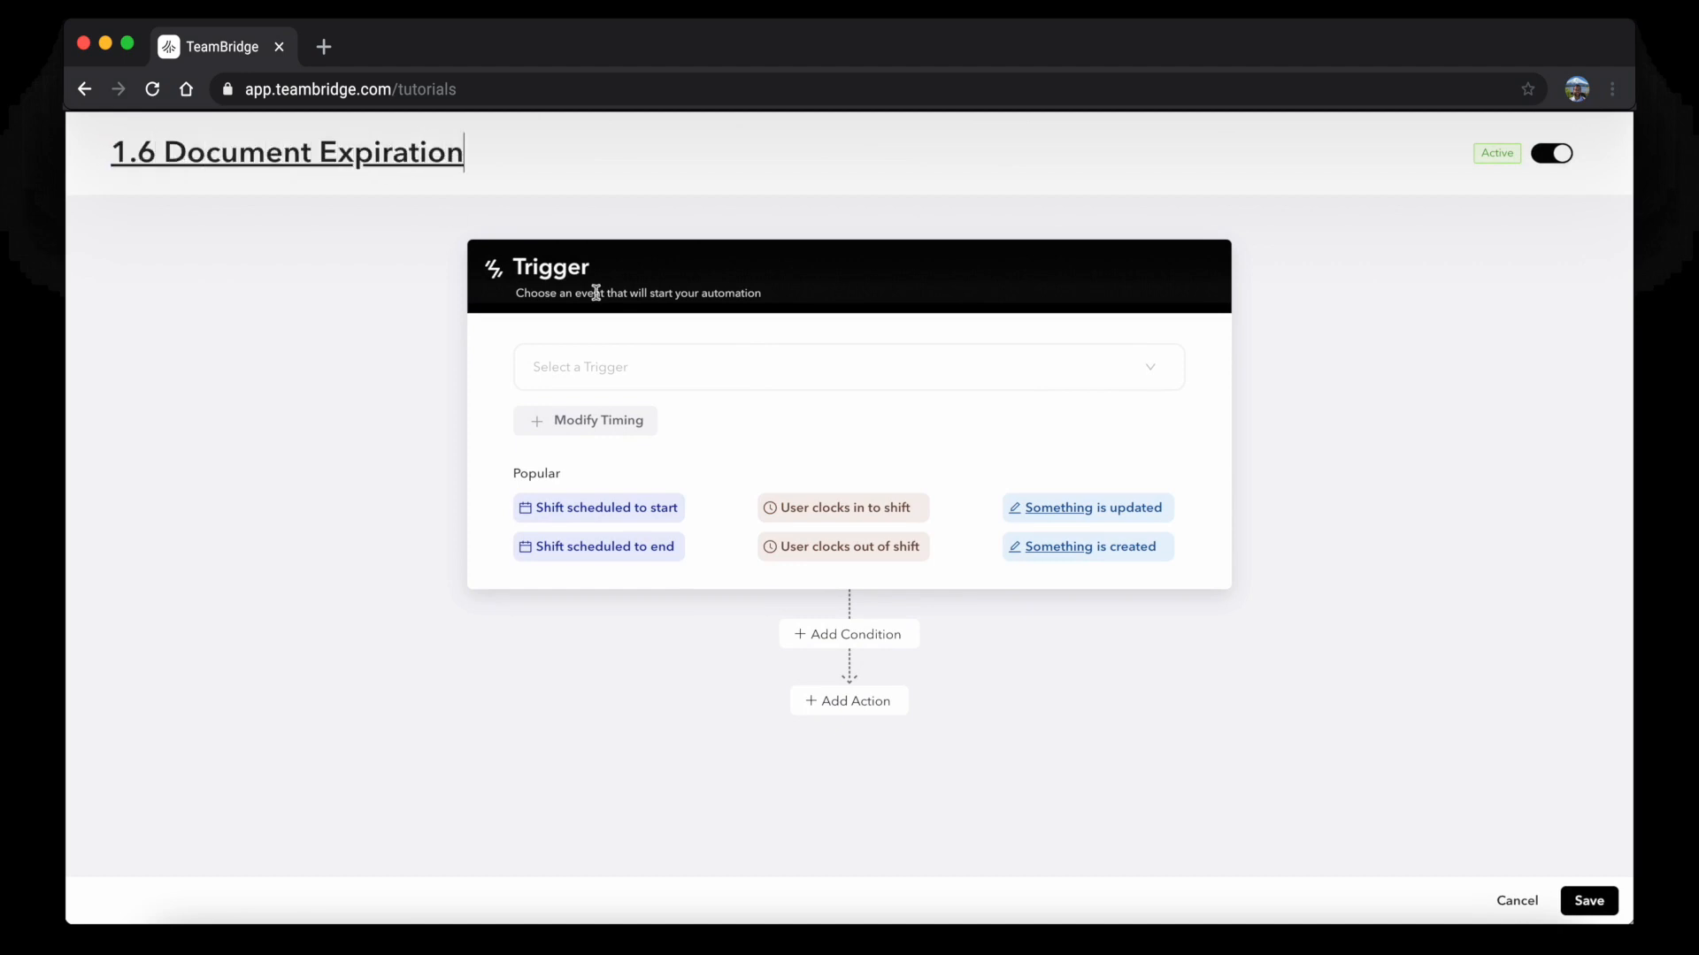
Trigger the automation on a scheduled time based on the Documents Expiry Date
left_click(618, 363)
scroll(666, 531, "down", 5)
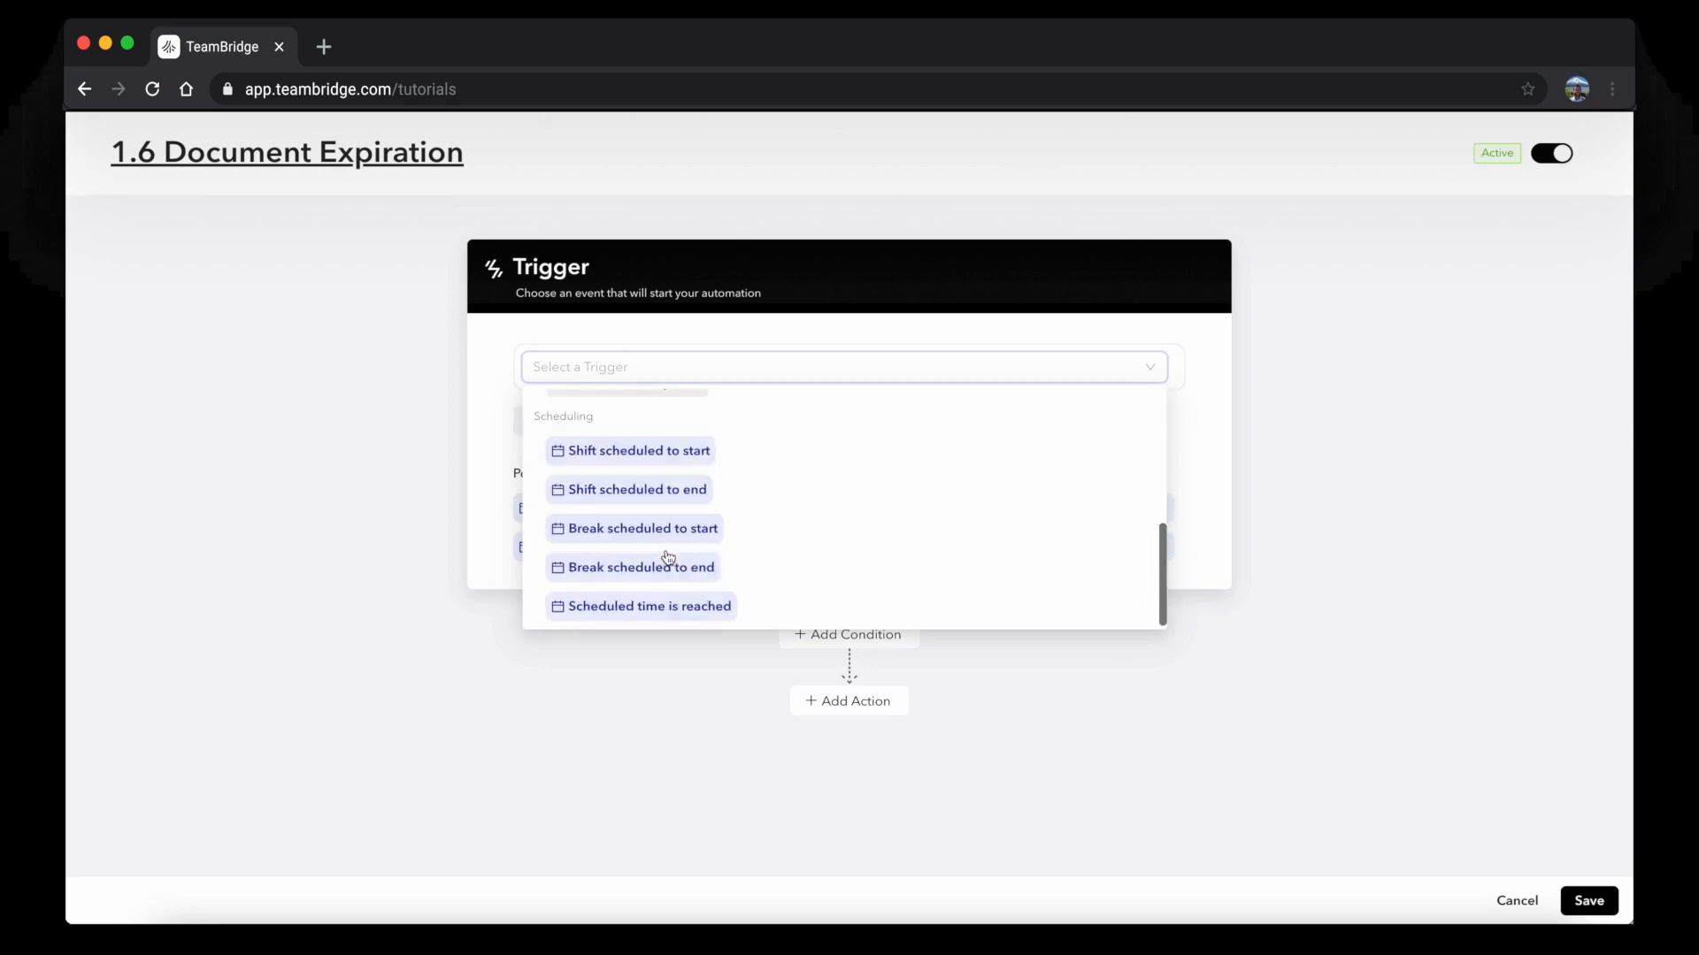
left_click(655, 604)
left_click(628, 380)
scroll(649, 596, "down", 3)
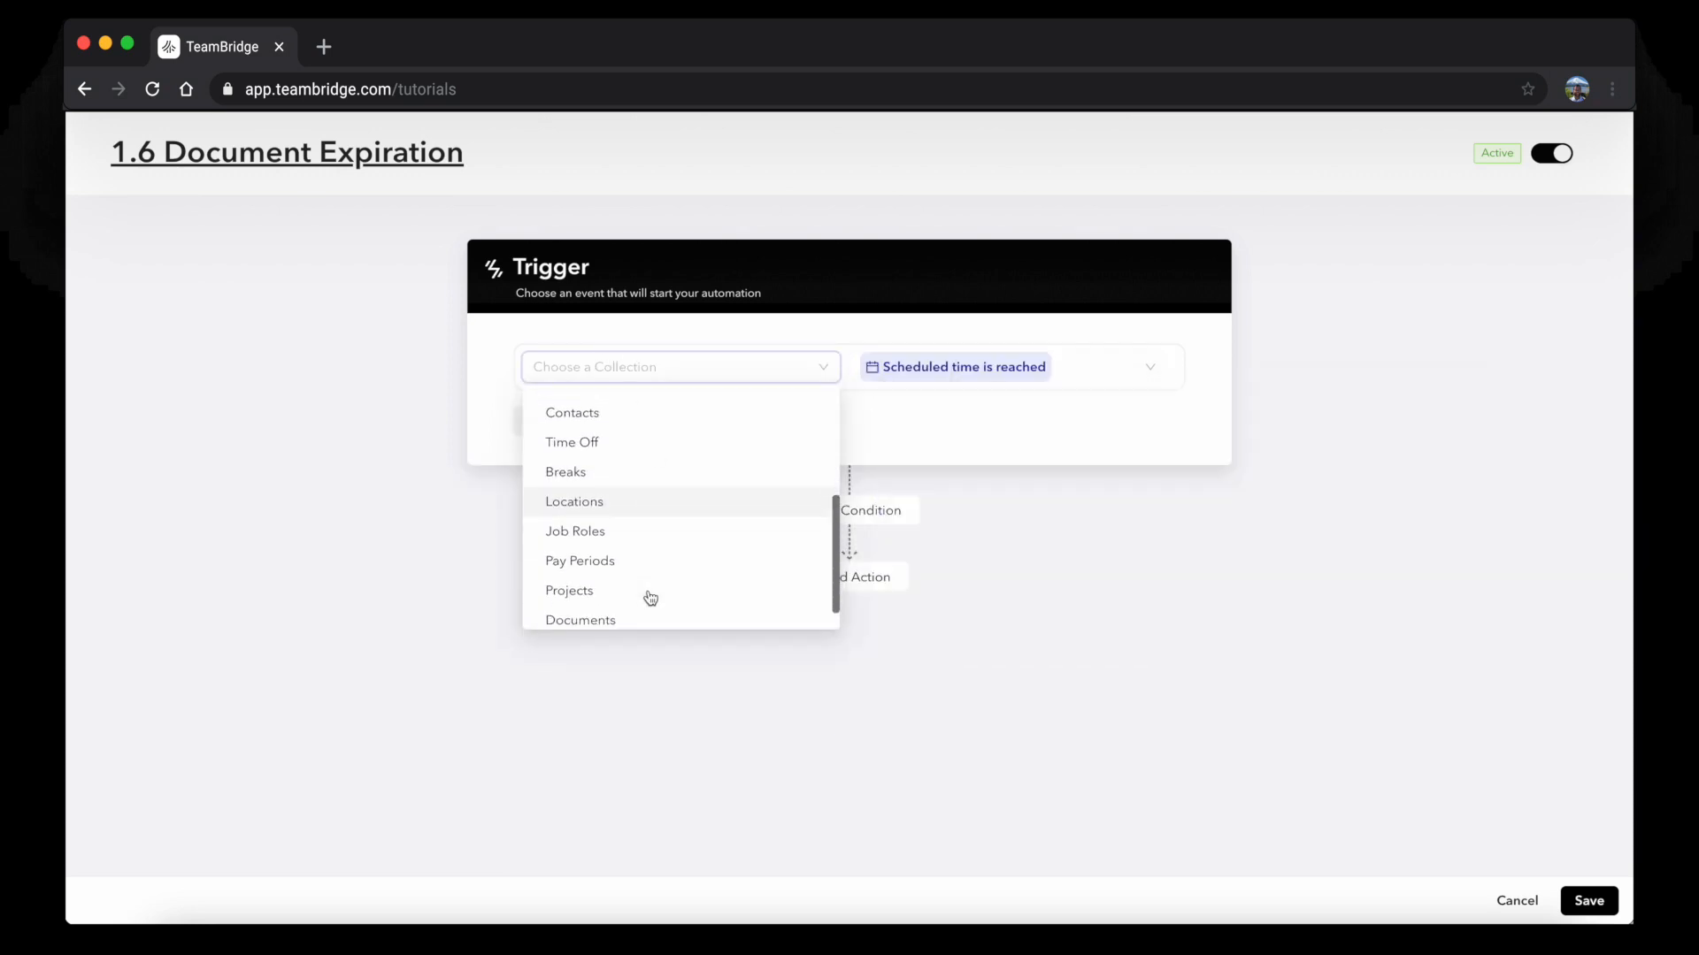
left_click(623, 610)
left_click(784, 349)
scroll(838, 496, "down", 2)
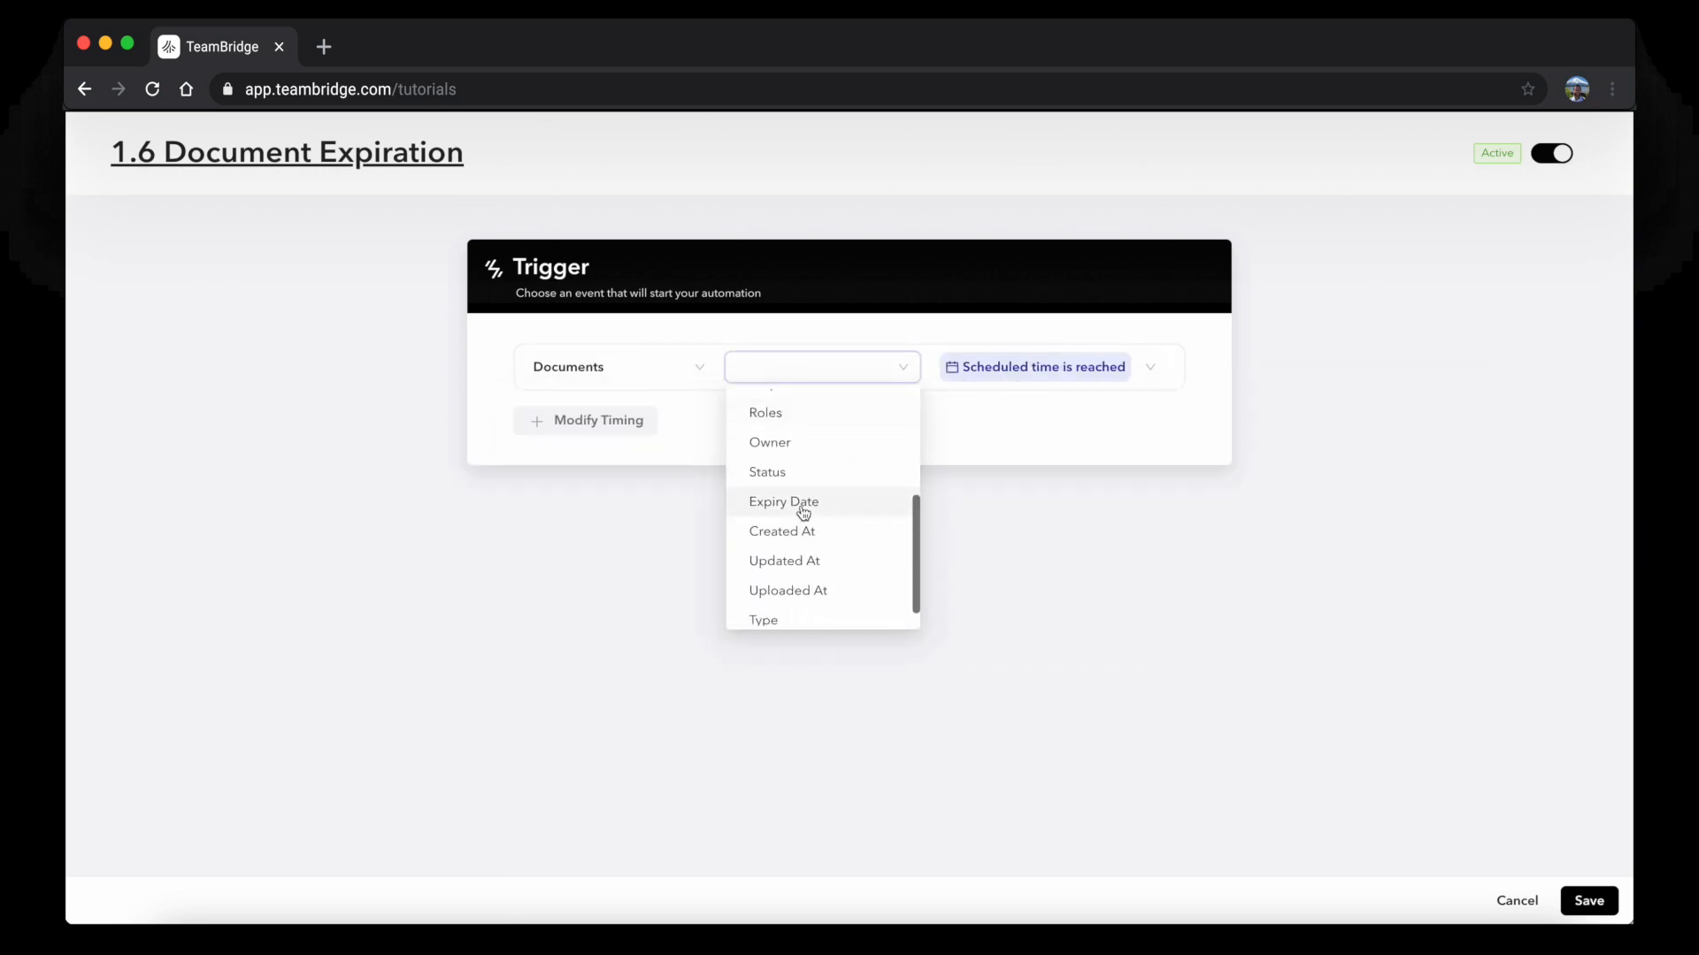
left_click(804, 500)
Offset the trigger to 1440 minutes before the expiry date and add a condition step
left_click(588, 422)
left_click(650, 422)
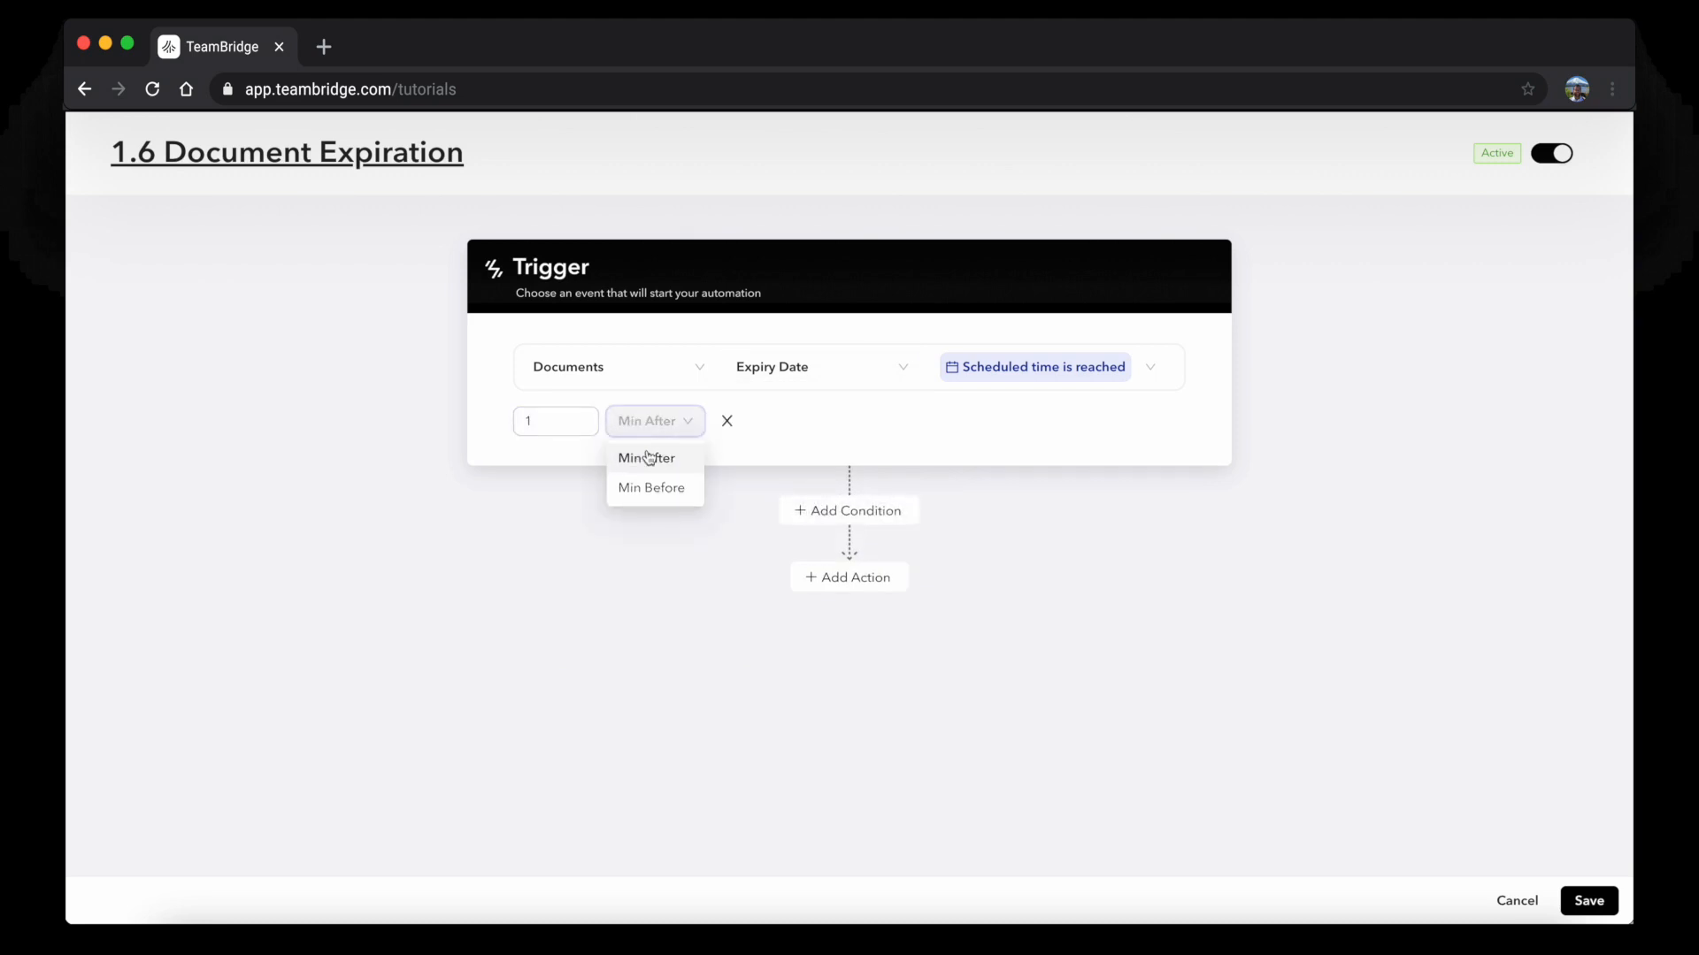
left_click(659, 489)
double_click(563, 426)
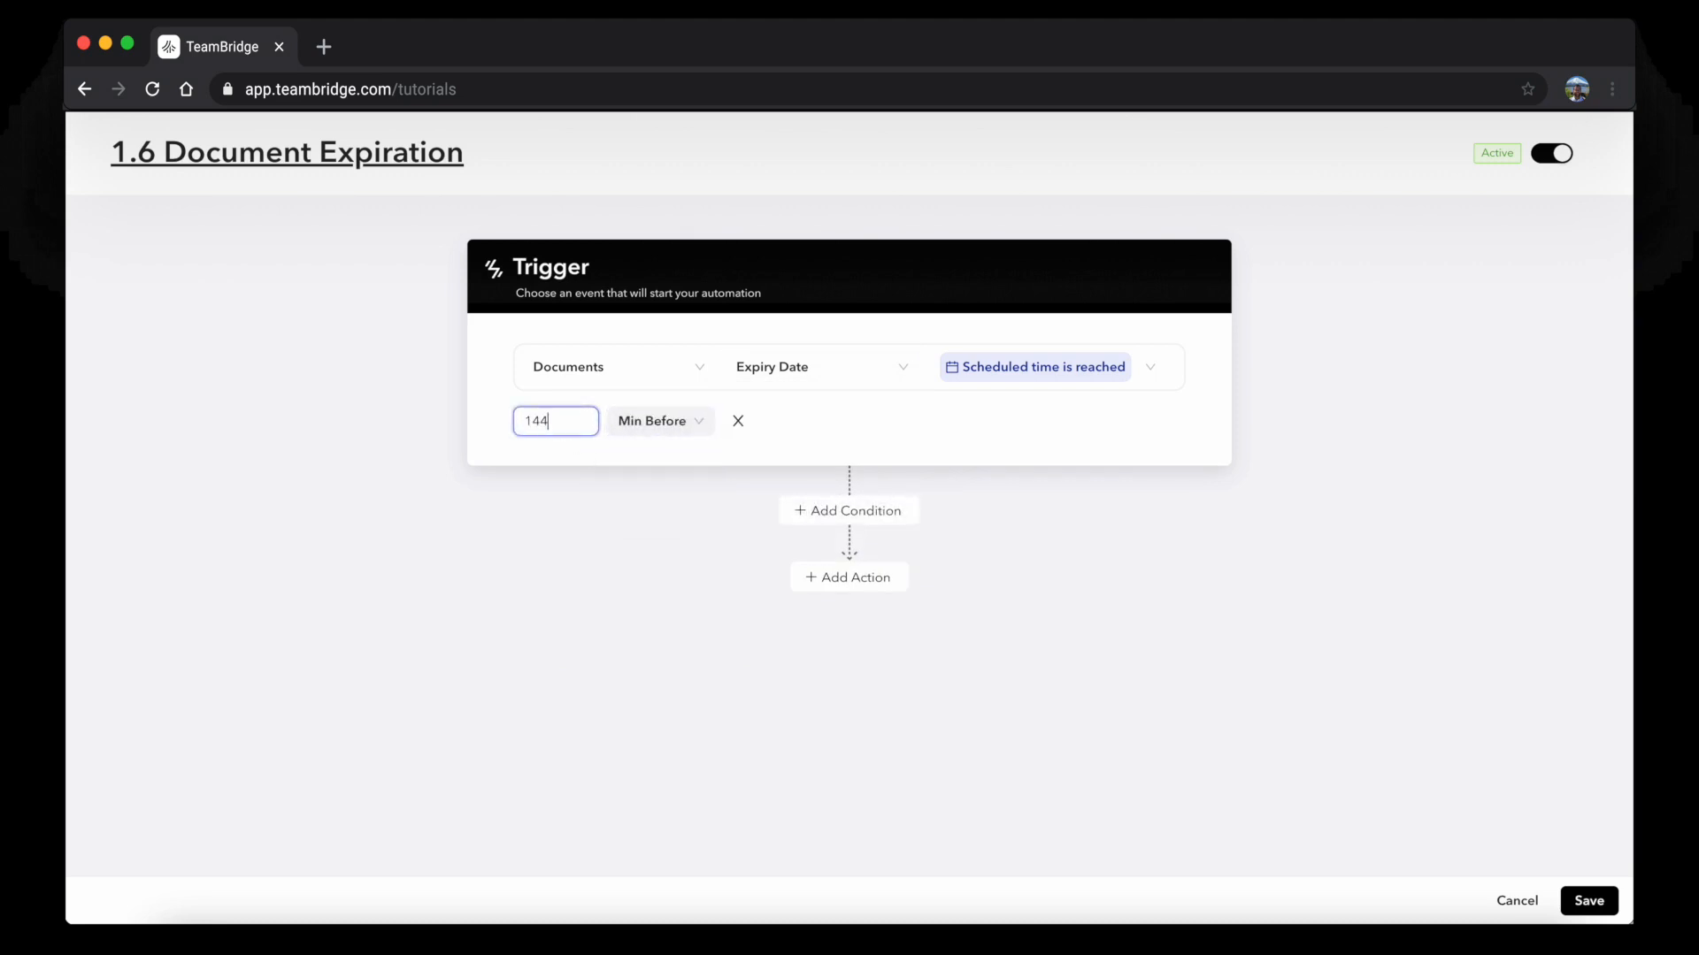
left_click(581, 473)
left_click(819, 522)
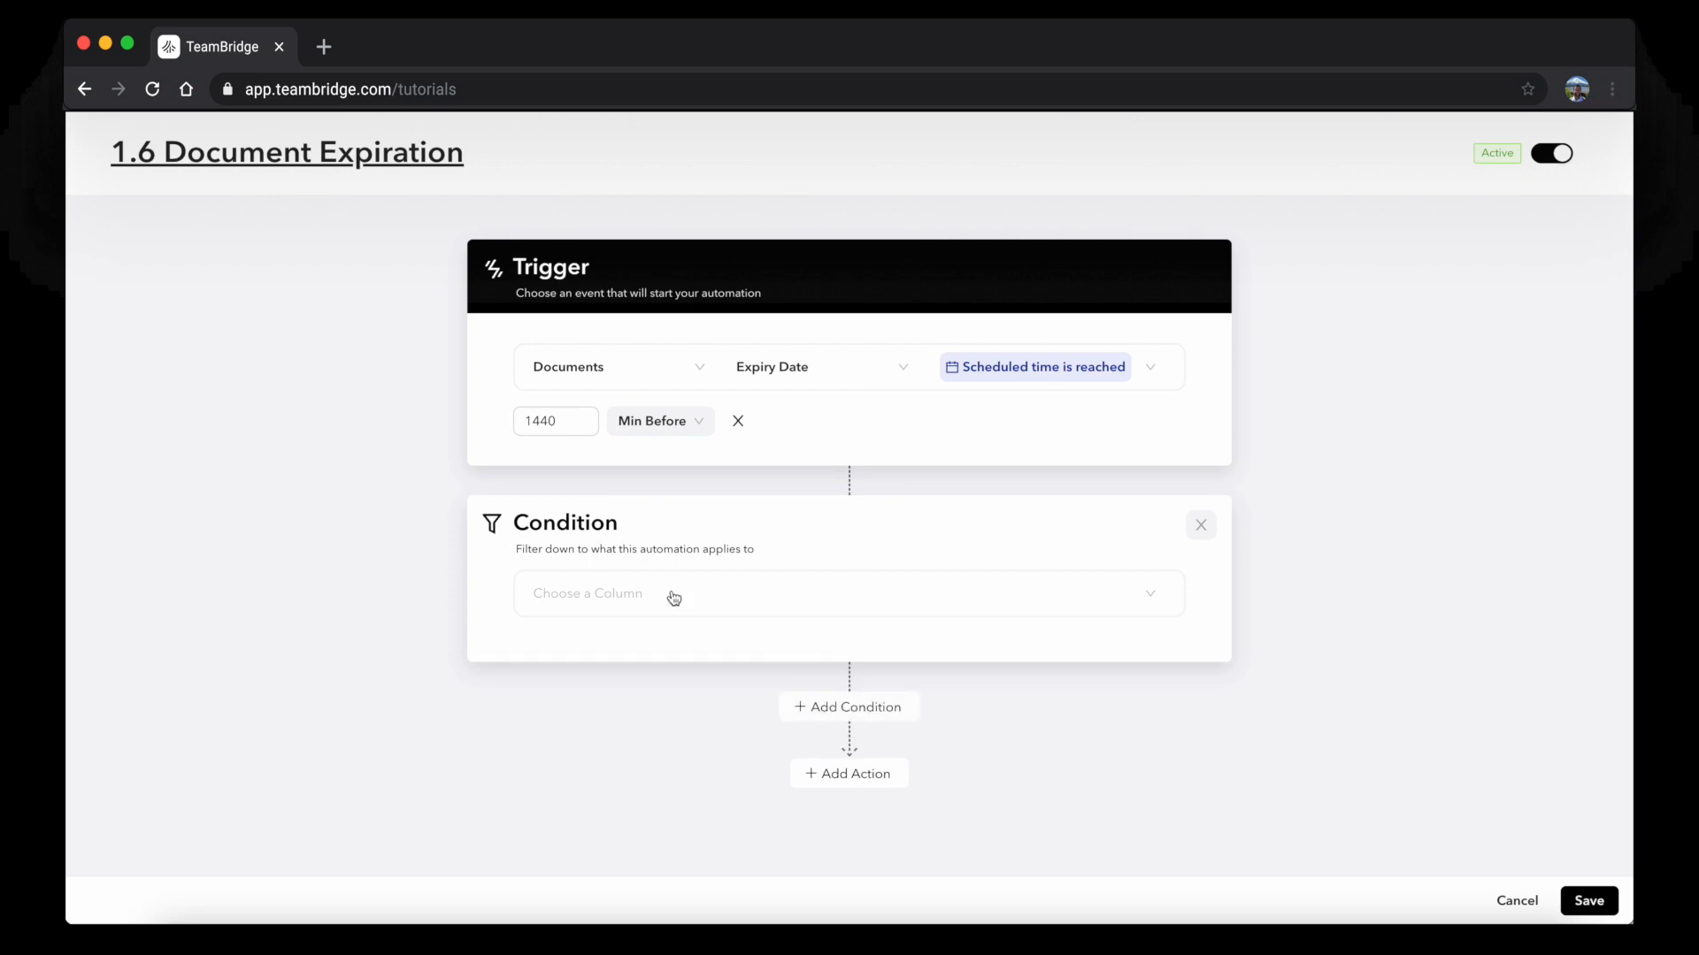
Set the first condition to Status is Approved
left_click(668, 595)
scroll(677, 718, "down", 3)
scroll(641, 699, "up", 2)
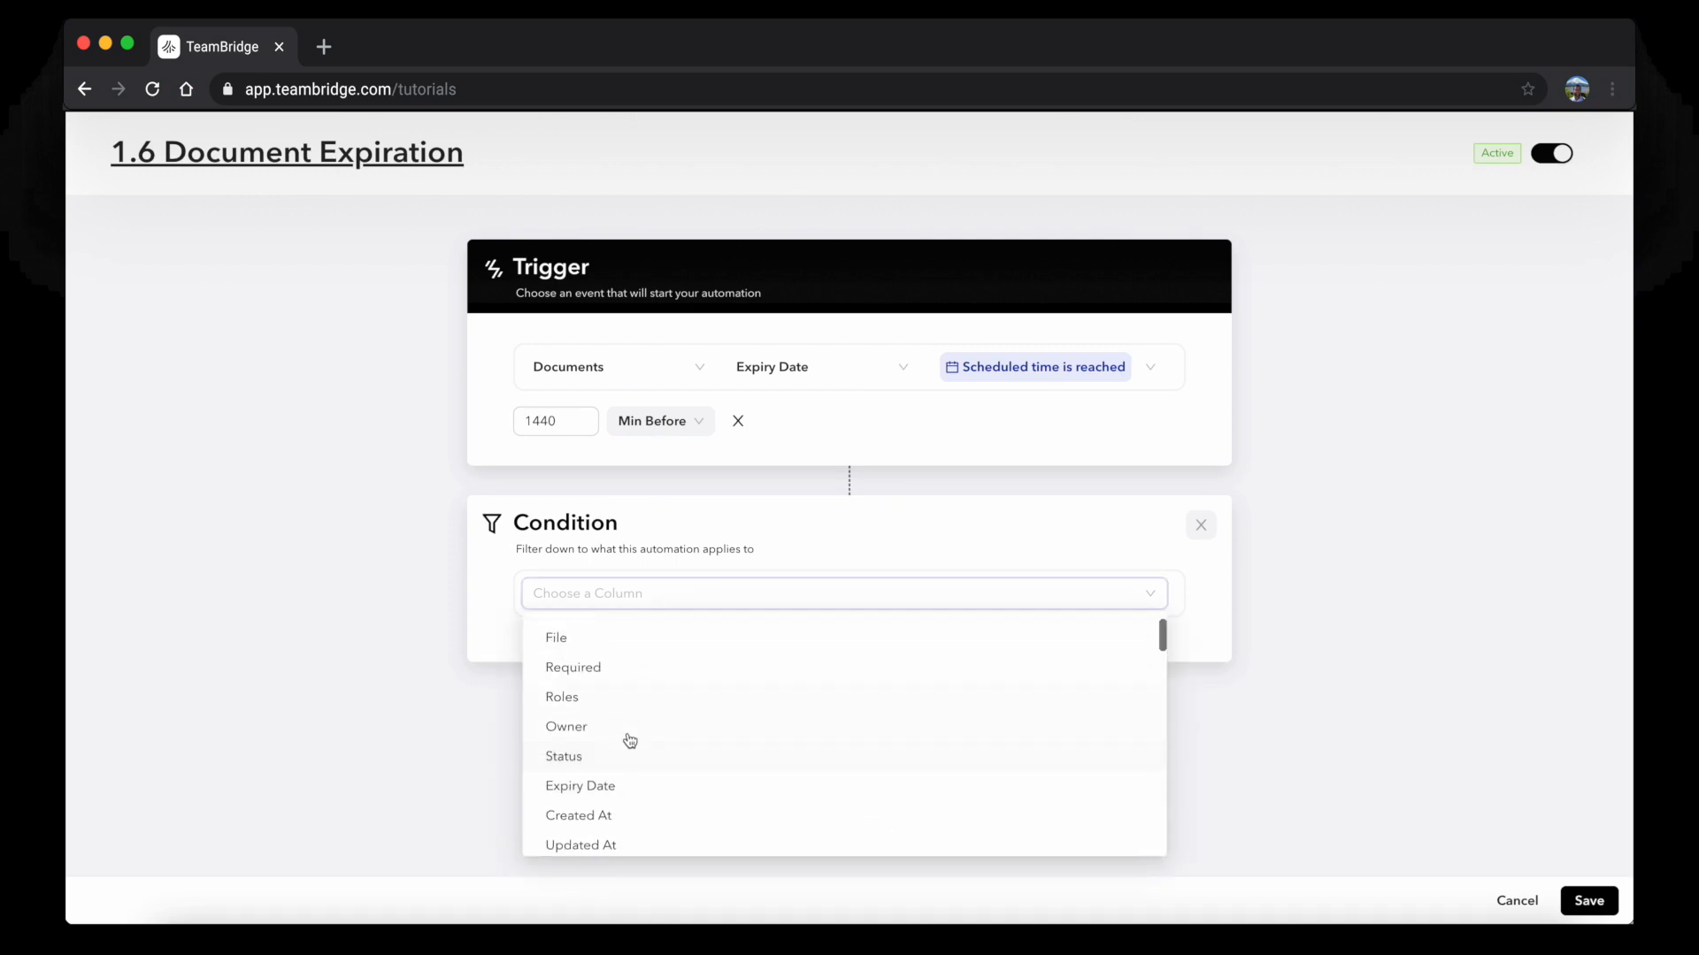
left_click(614, 757)
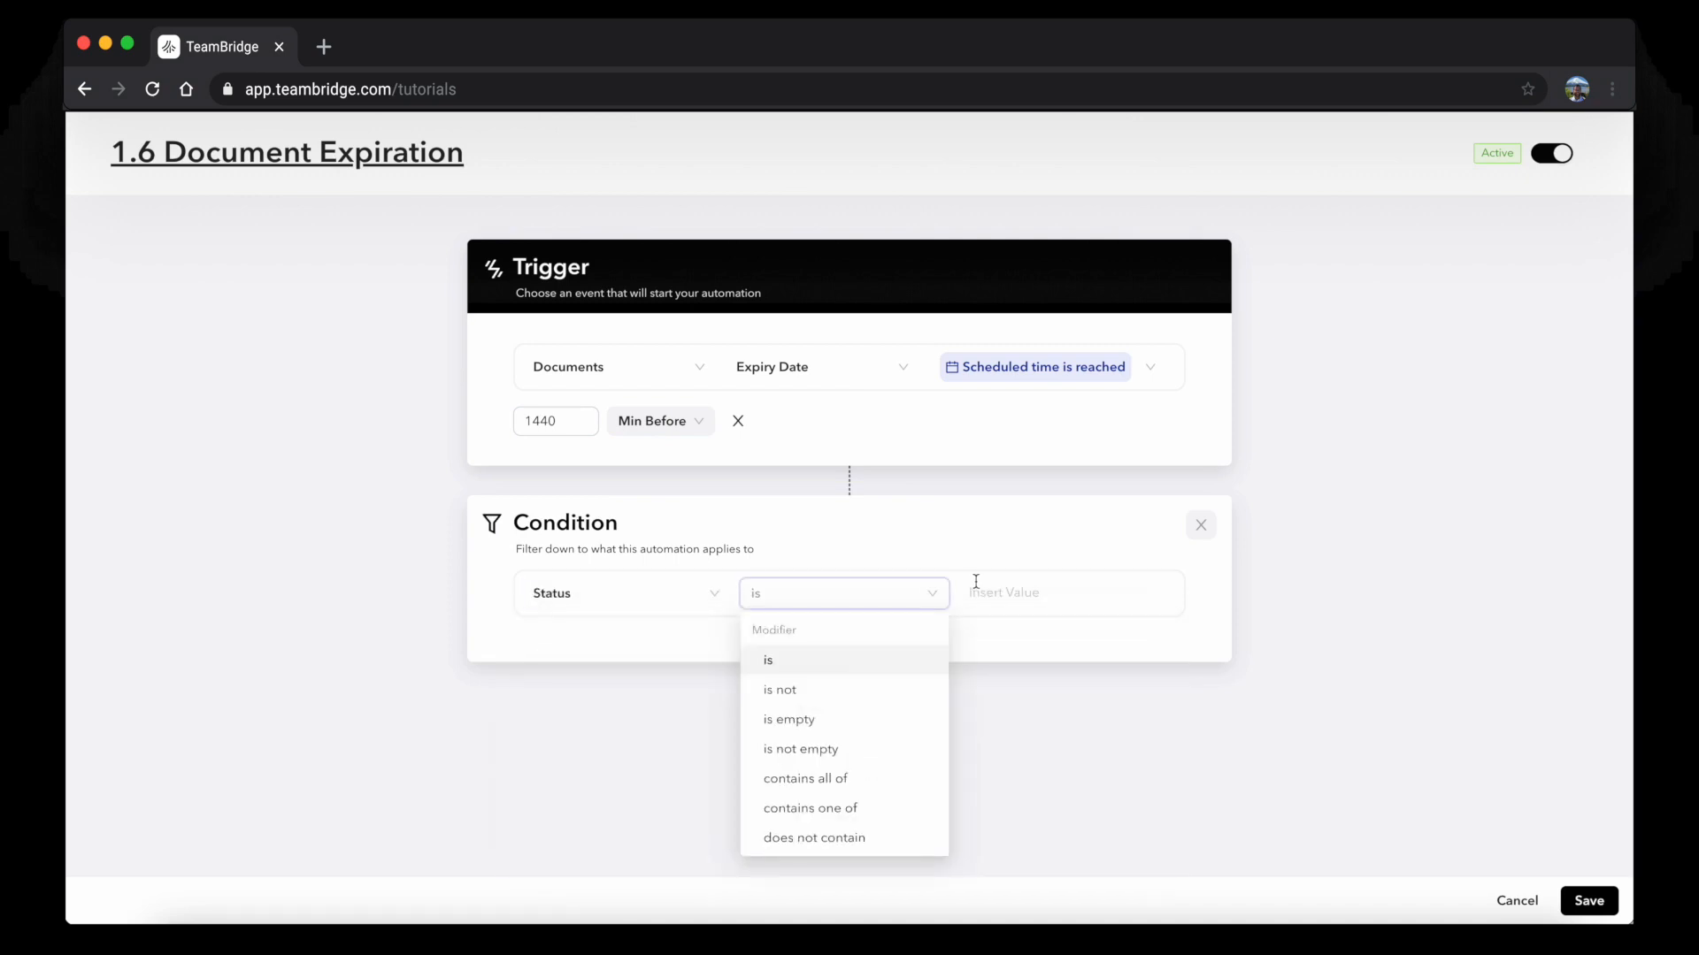
left_click(973, 591)
left_click(1009, 697)
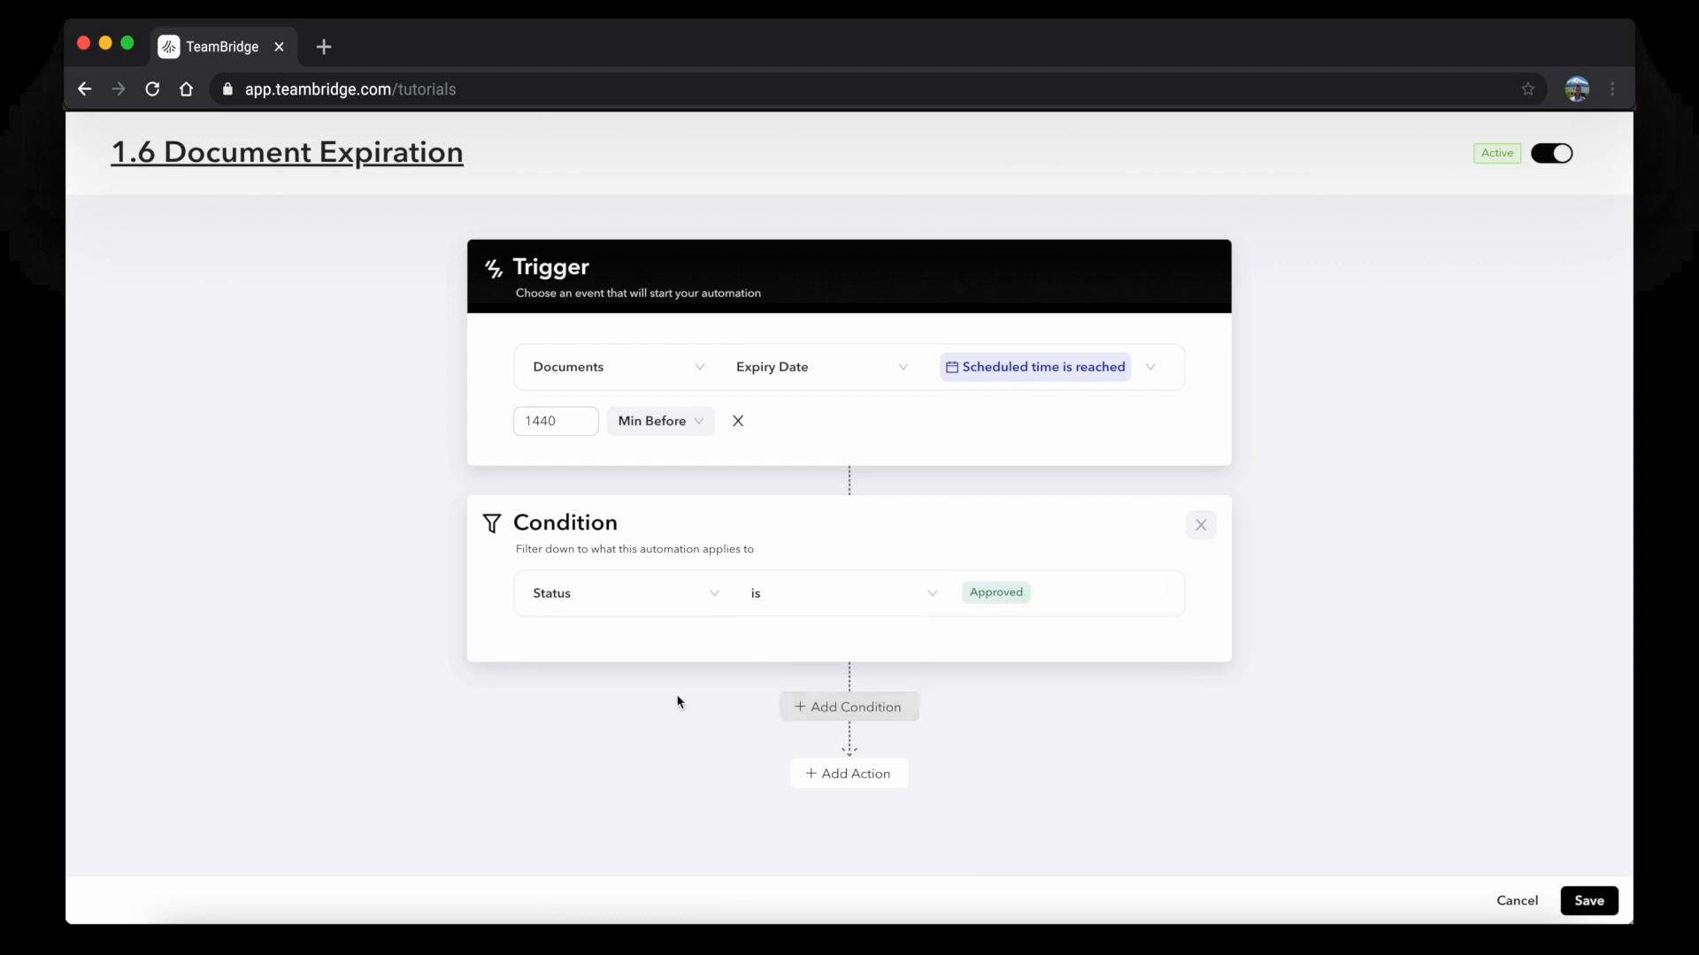
Add a second condition Required is Yes, then add an action step
left_click(790, 706)
left_click(618, 650)
scroll(626, 768, "down", 2)
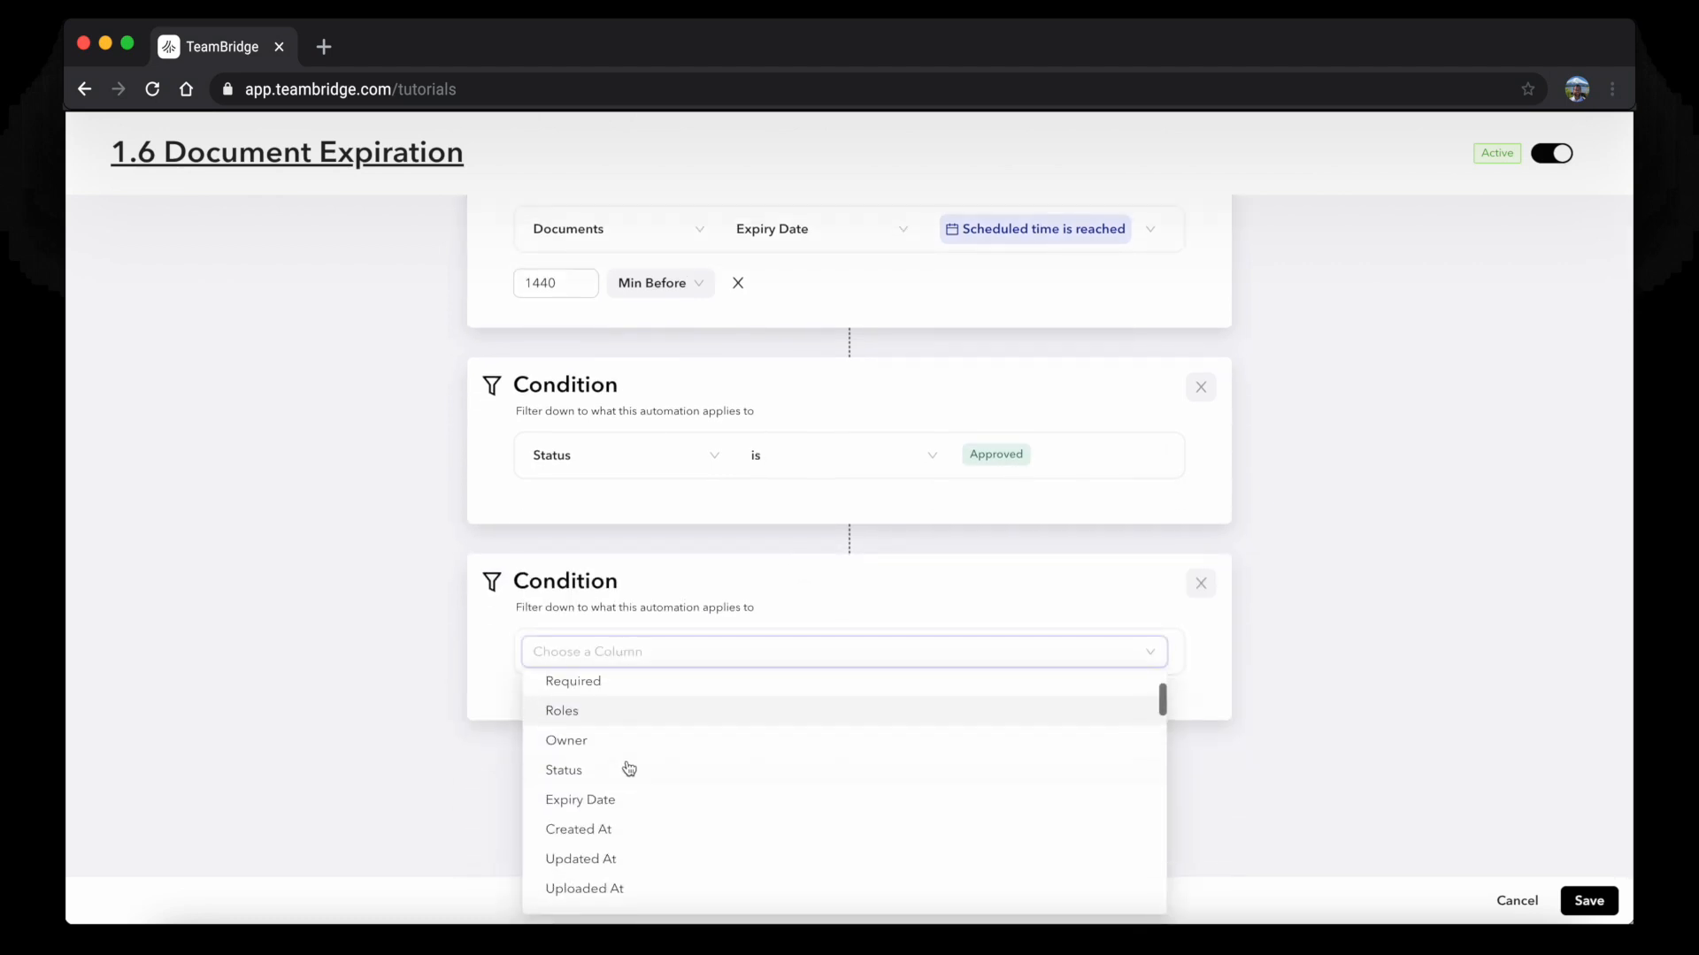
left_click(584, 683)
left_click(1078, 651)
left_click(1027, 691)
left_click(871, 829)
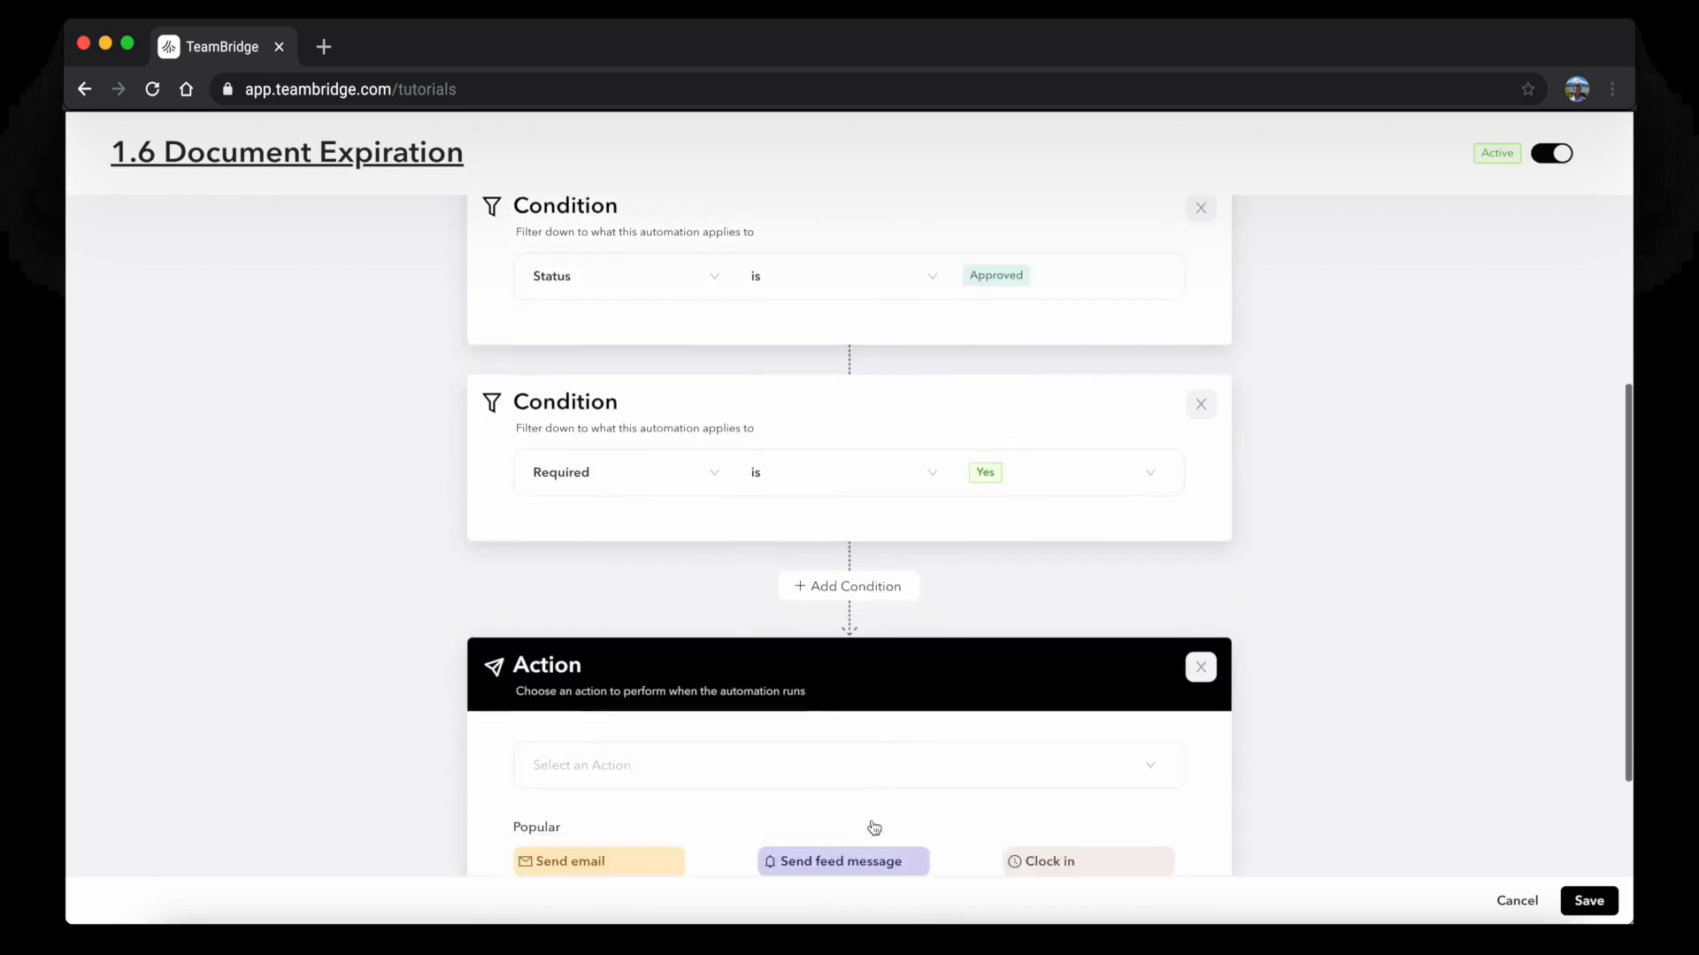
Make the action email 'Document Expiration Warning' to the document Owner and fill in the Reply-To
left_click(604, 703)
scroll(598, 699, "down", 2)
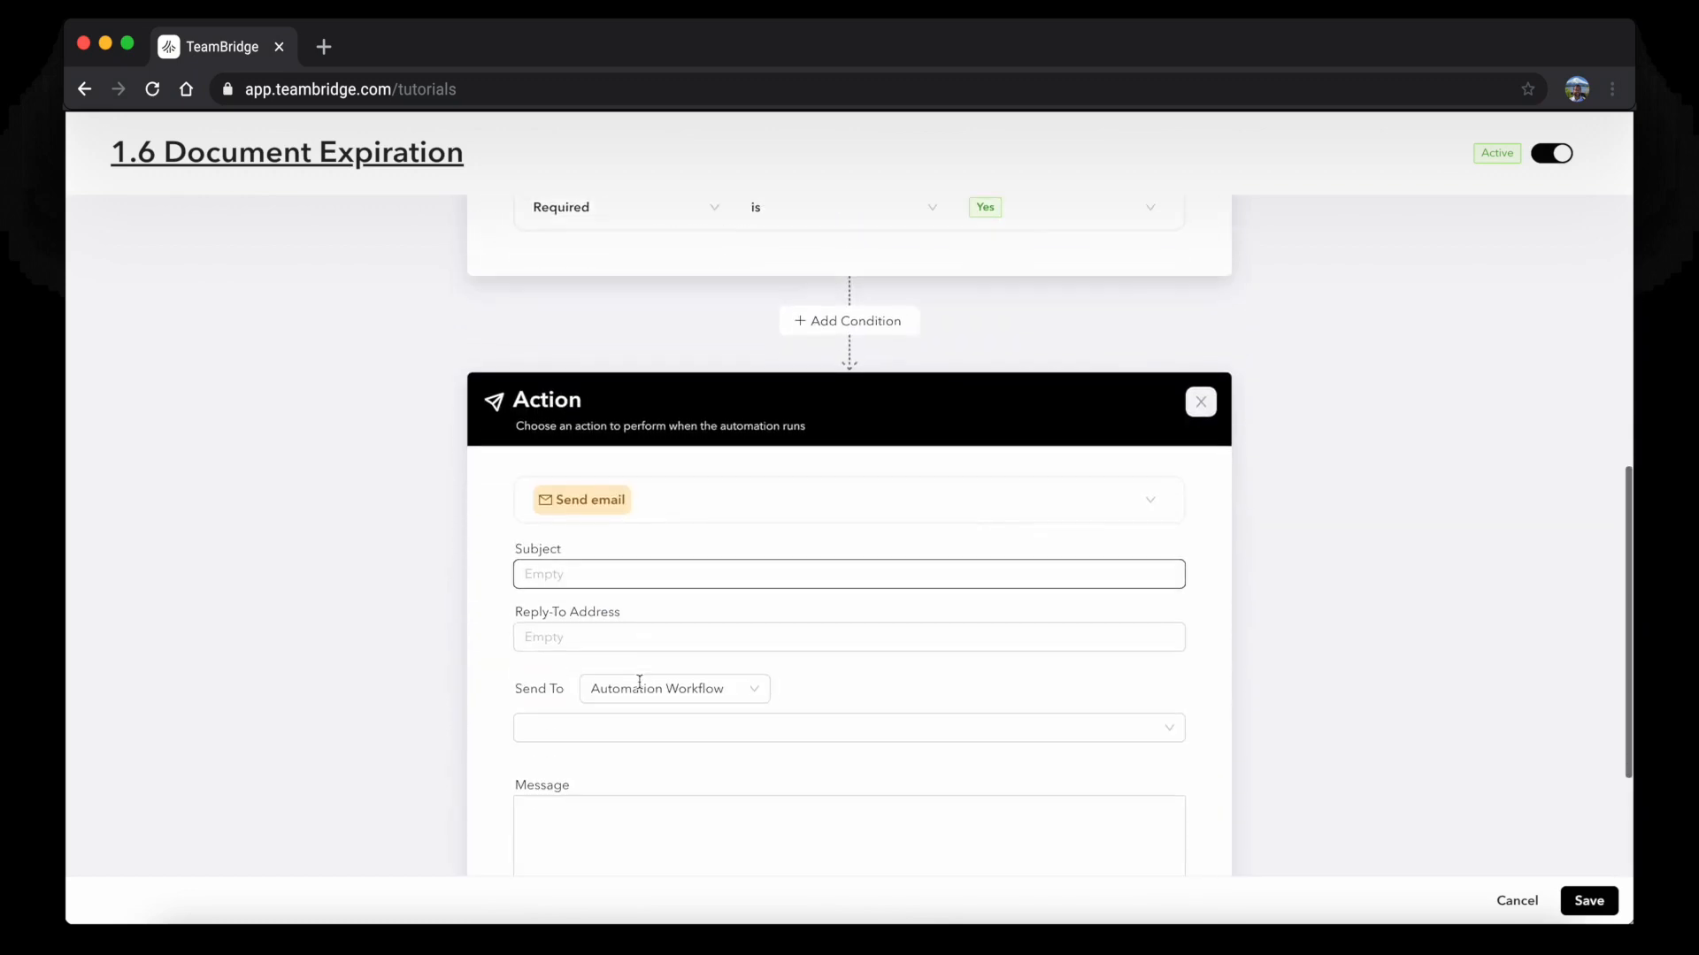
left_click(578, 573)
type("Document Expiration Warning")
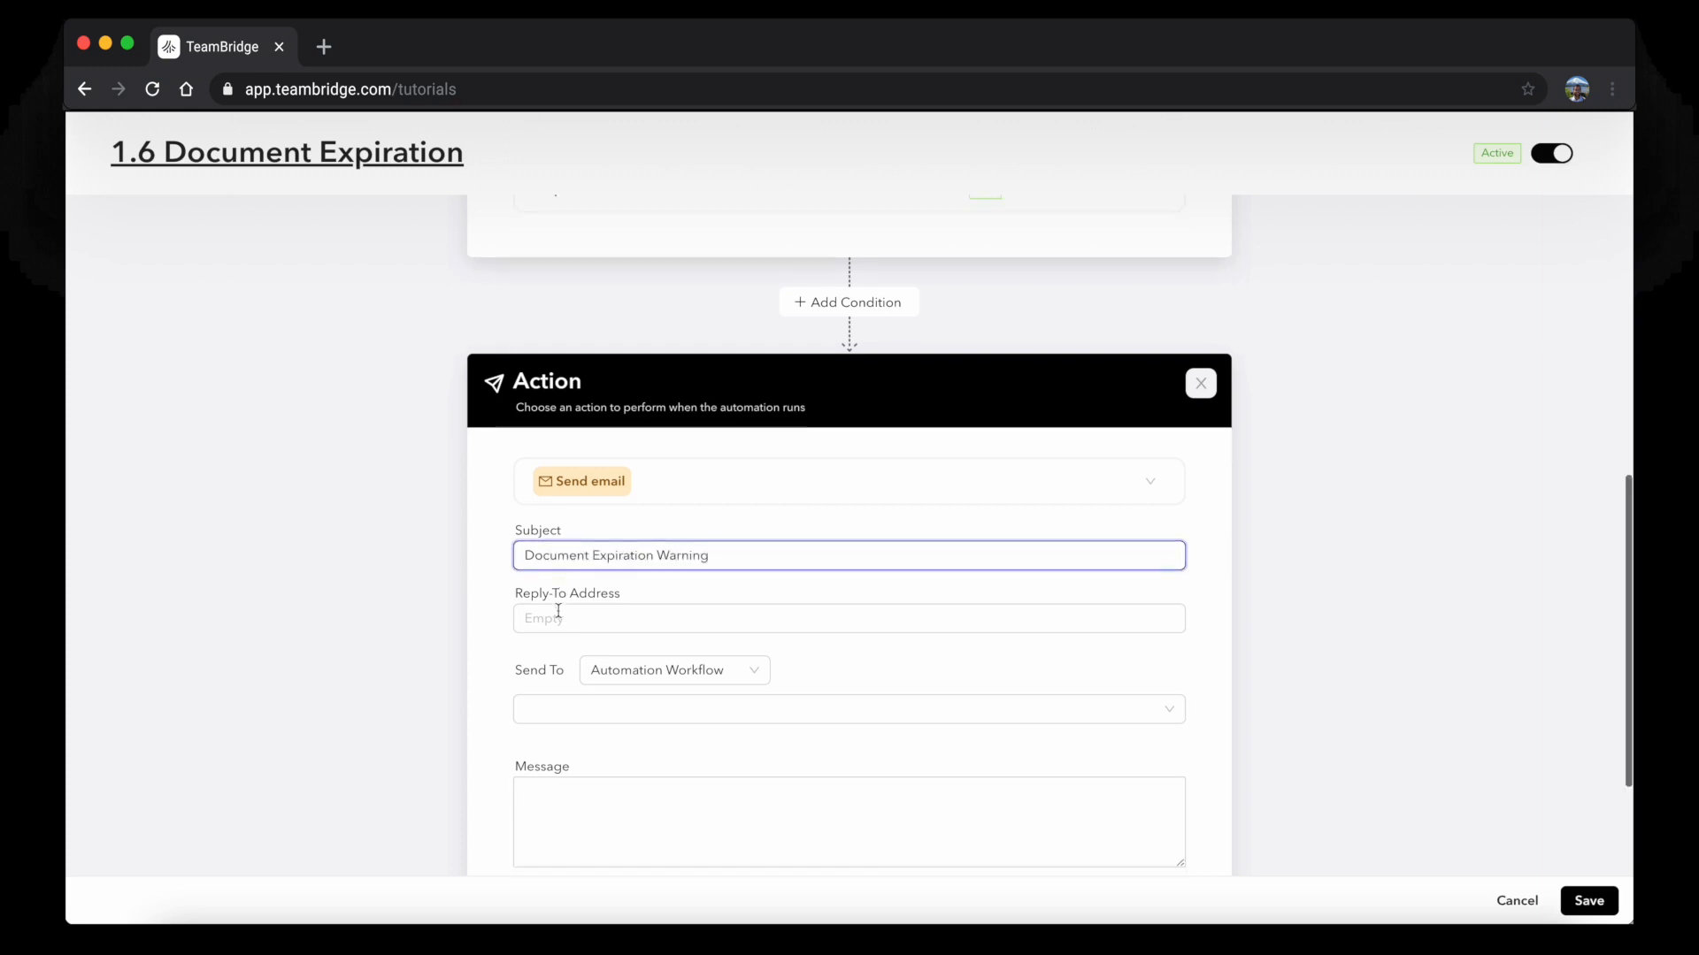
scroll(566, 610, "down", 2)
left_click(589, 636)
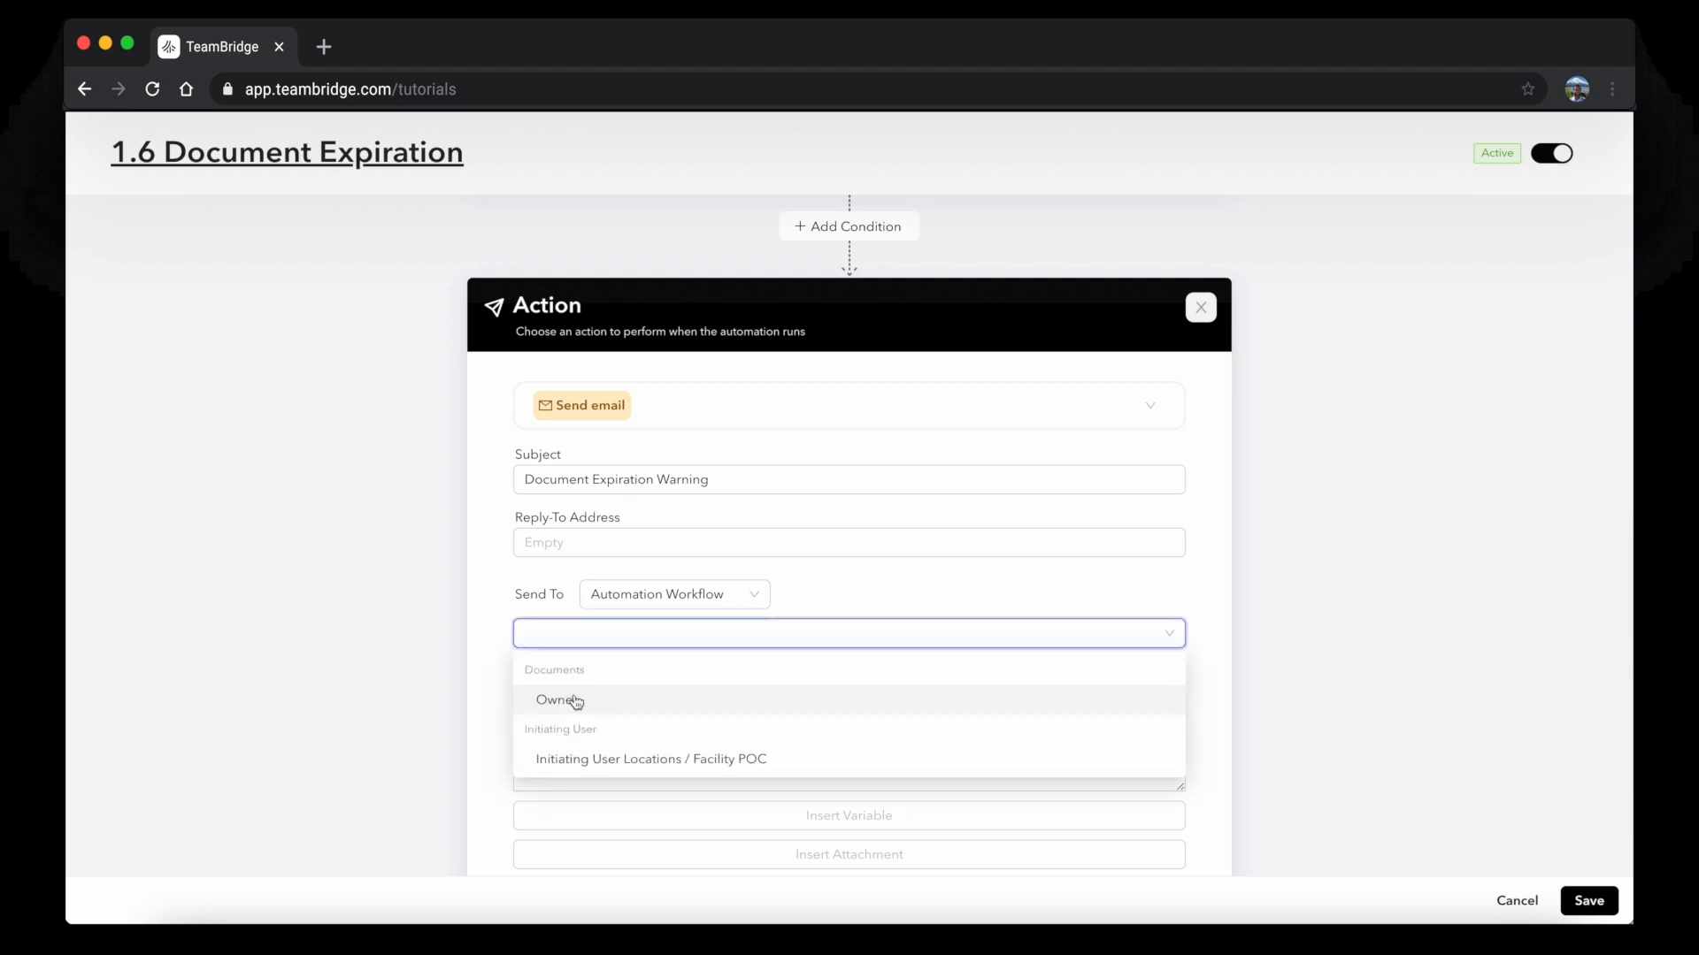
left_click(553, 699)
scroll(588, 618, "down", 2)
left_click(550, 469)
type("no-")
key("BackSpace")
key("BackSpace")
key("BackSpace")
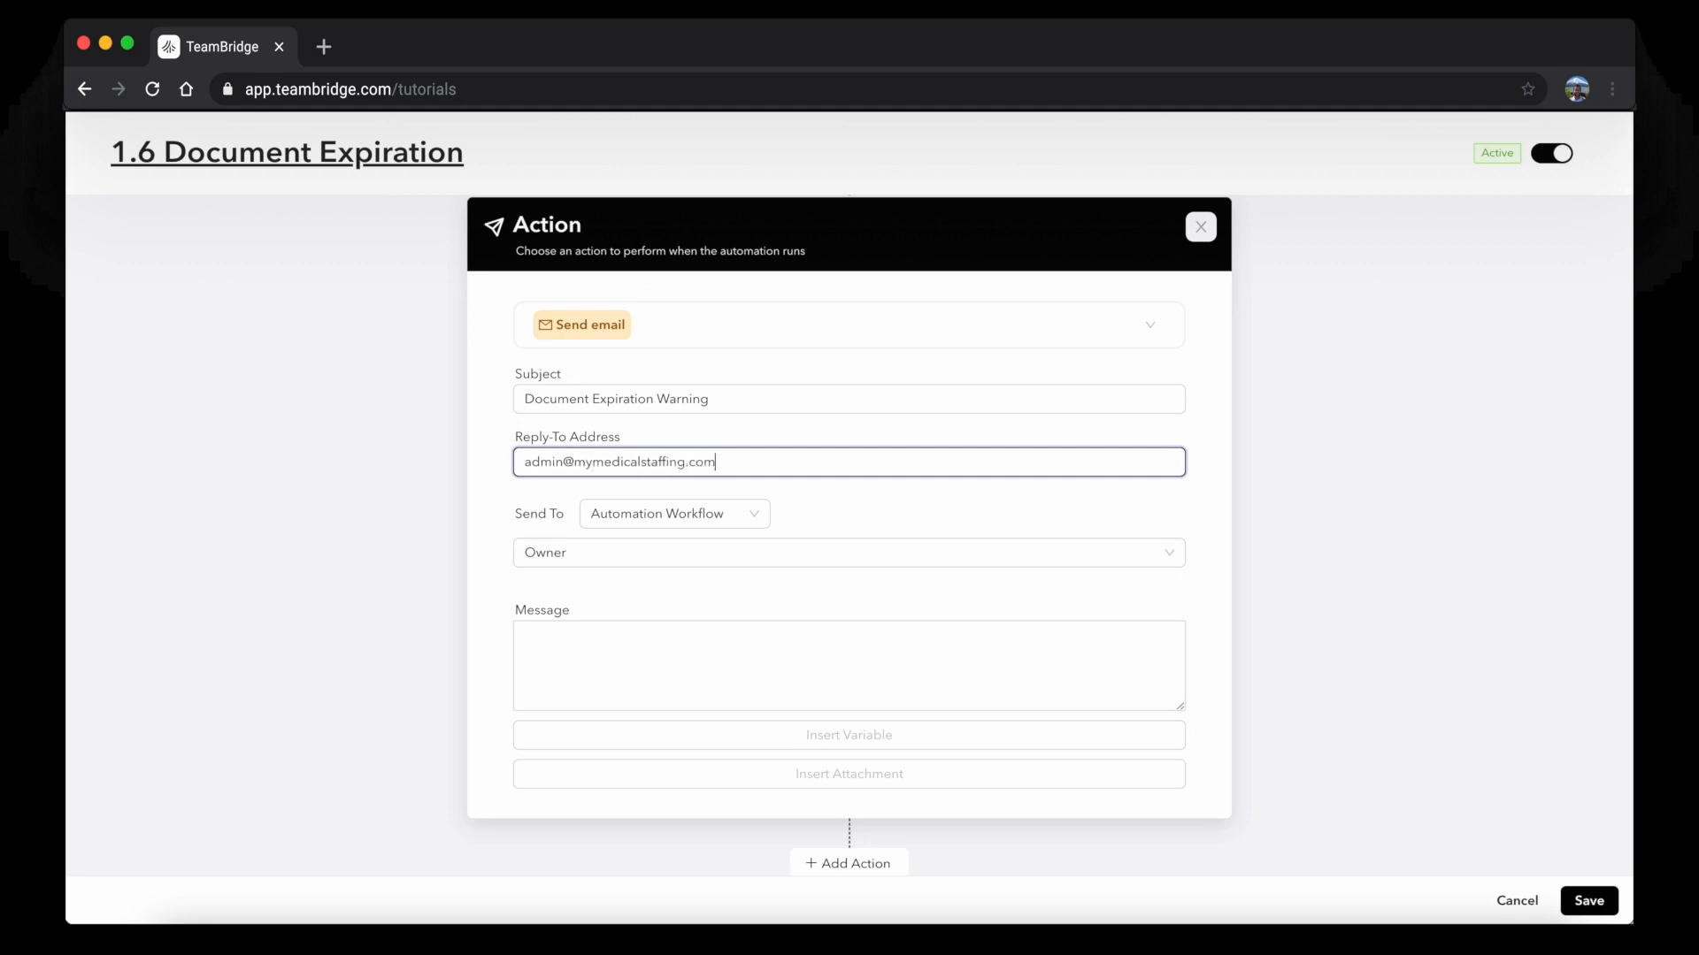
Write the warning message starting 'Your' with Type and Expiry_Date variables, then add another action
left_click(622, 652)
scroll(622, 652, "down", 1)
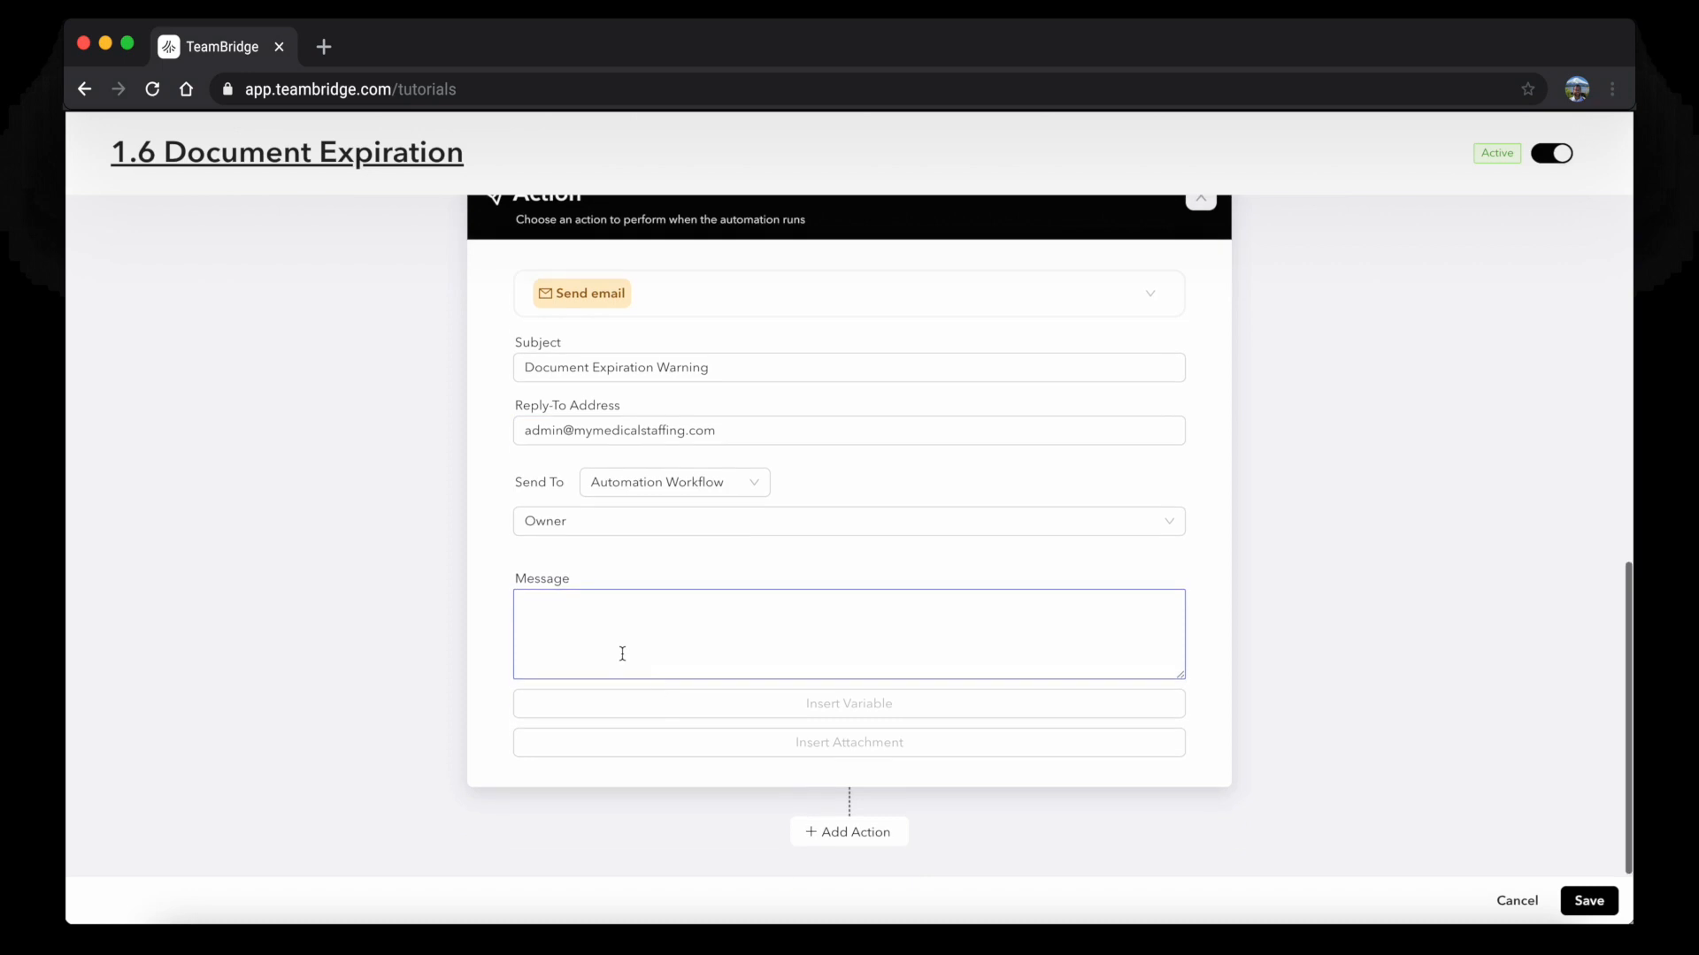
type("Your")
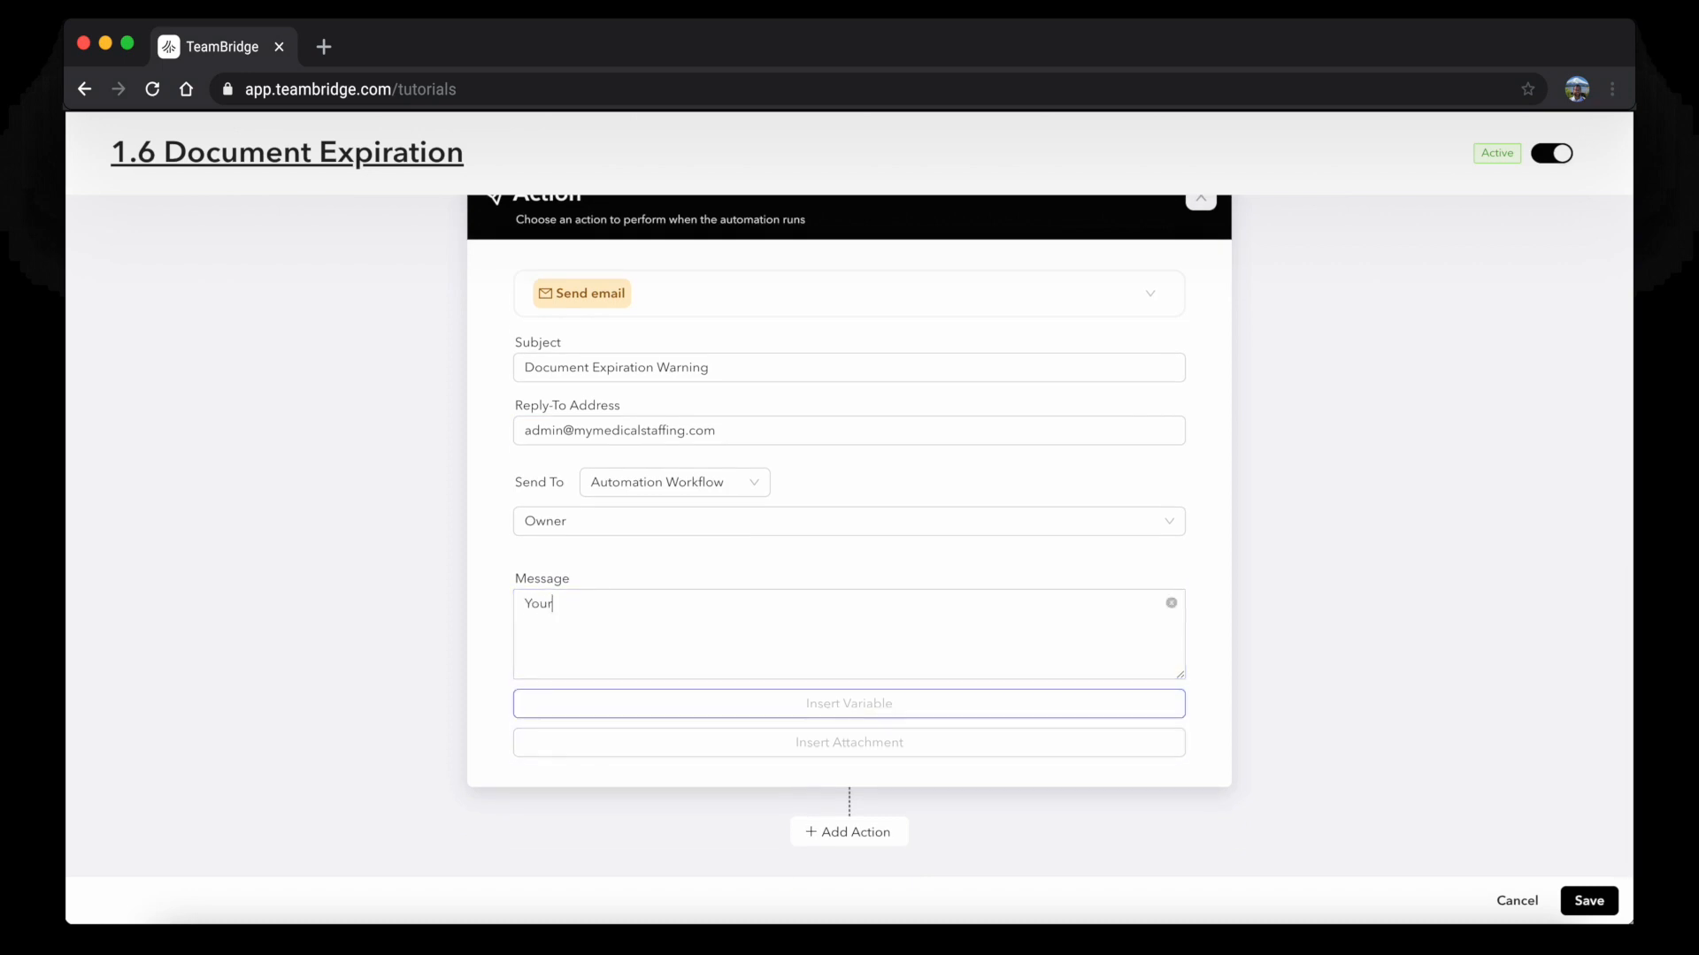
left_click(681, 705)
scroll(682, 667, "down", 5)
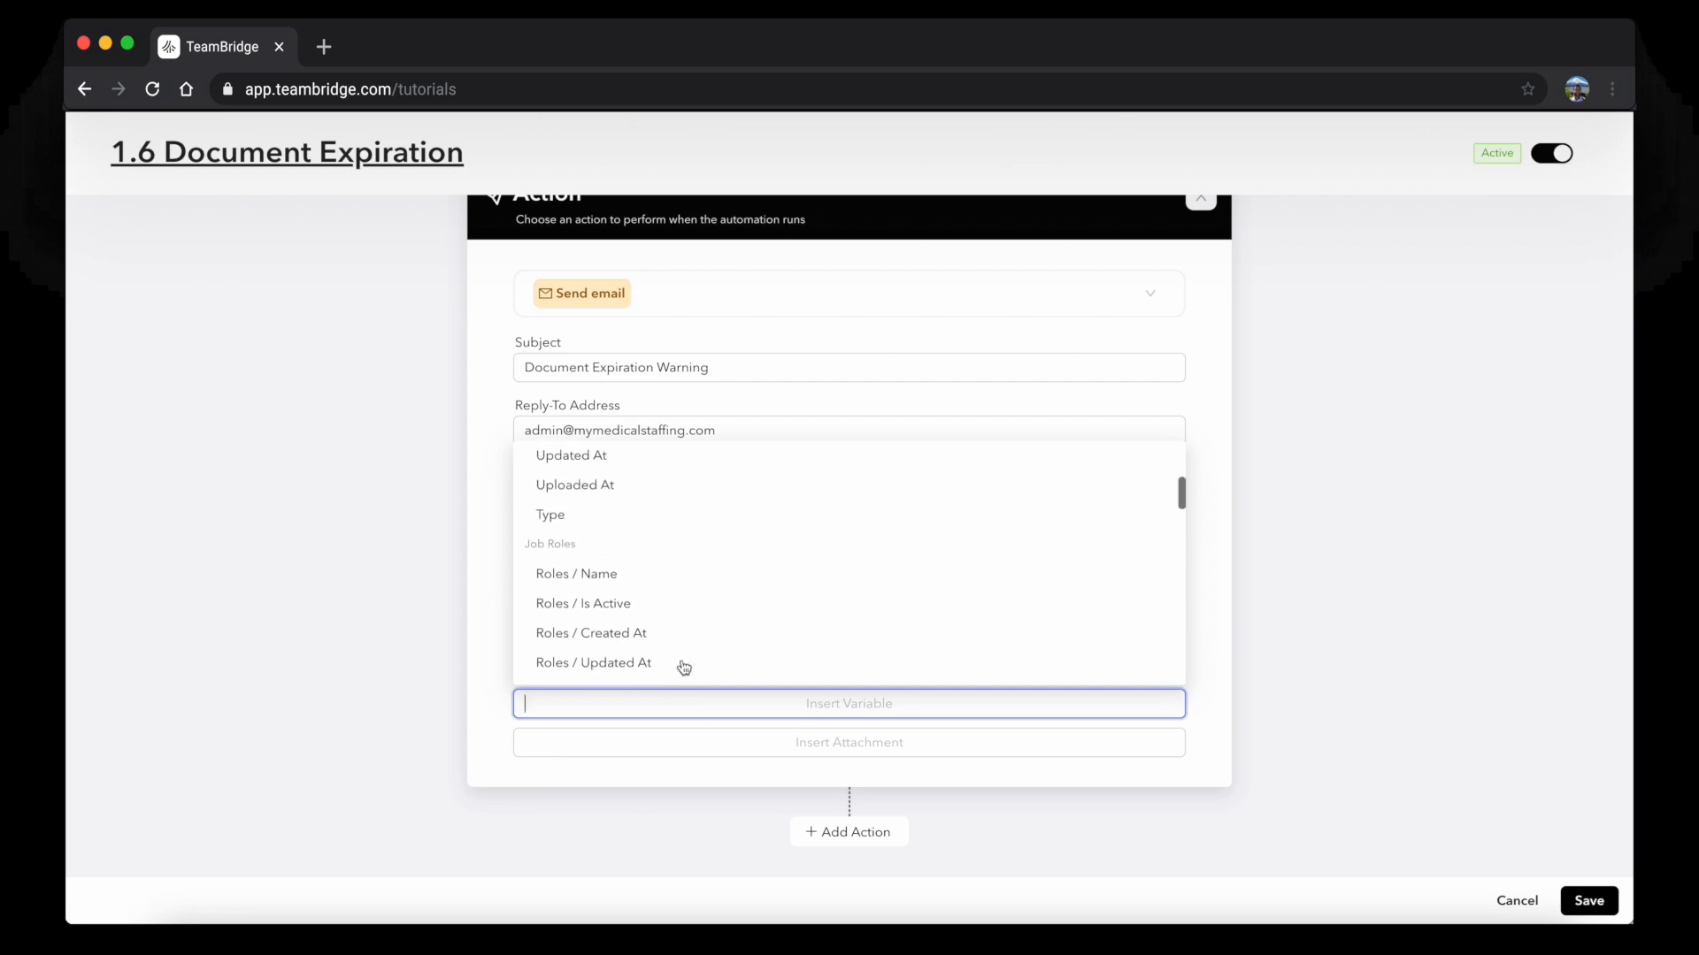
scroll(684, 667, "up", 2)
left_click(586, 584)
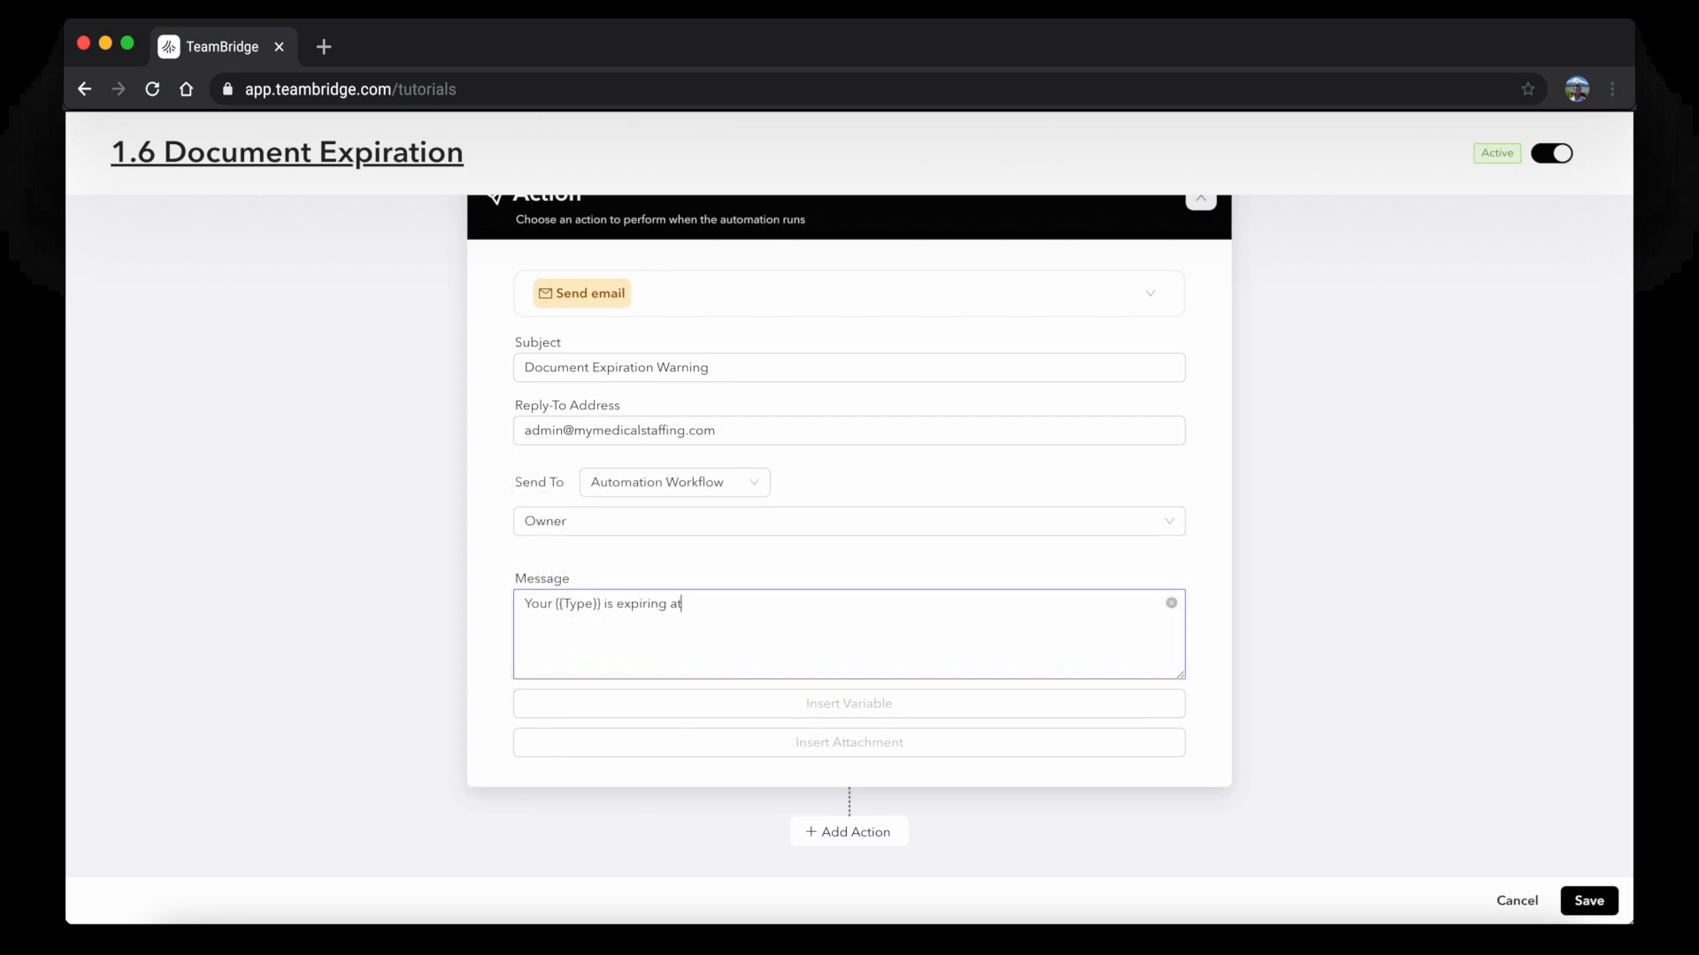
left_click(708, 708)
scroll(646, 602, "up", 3)
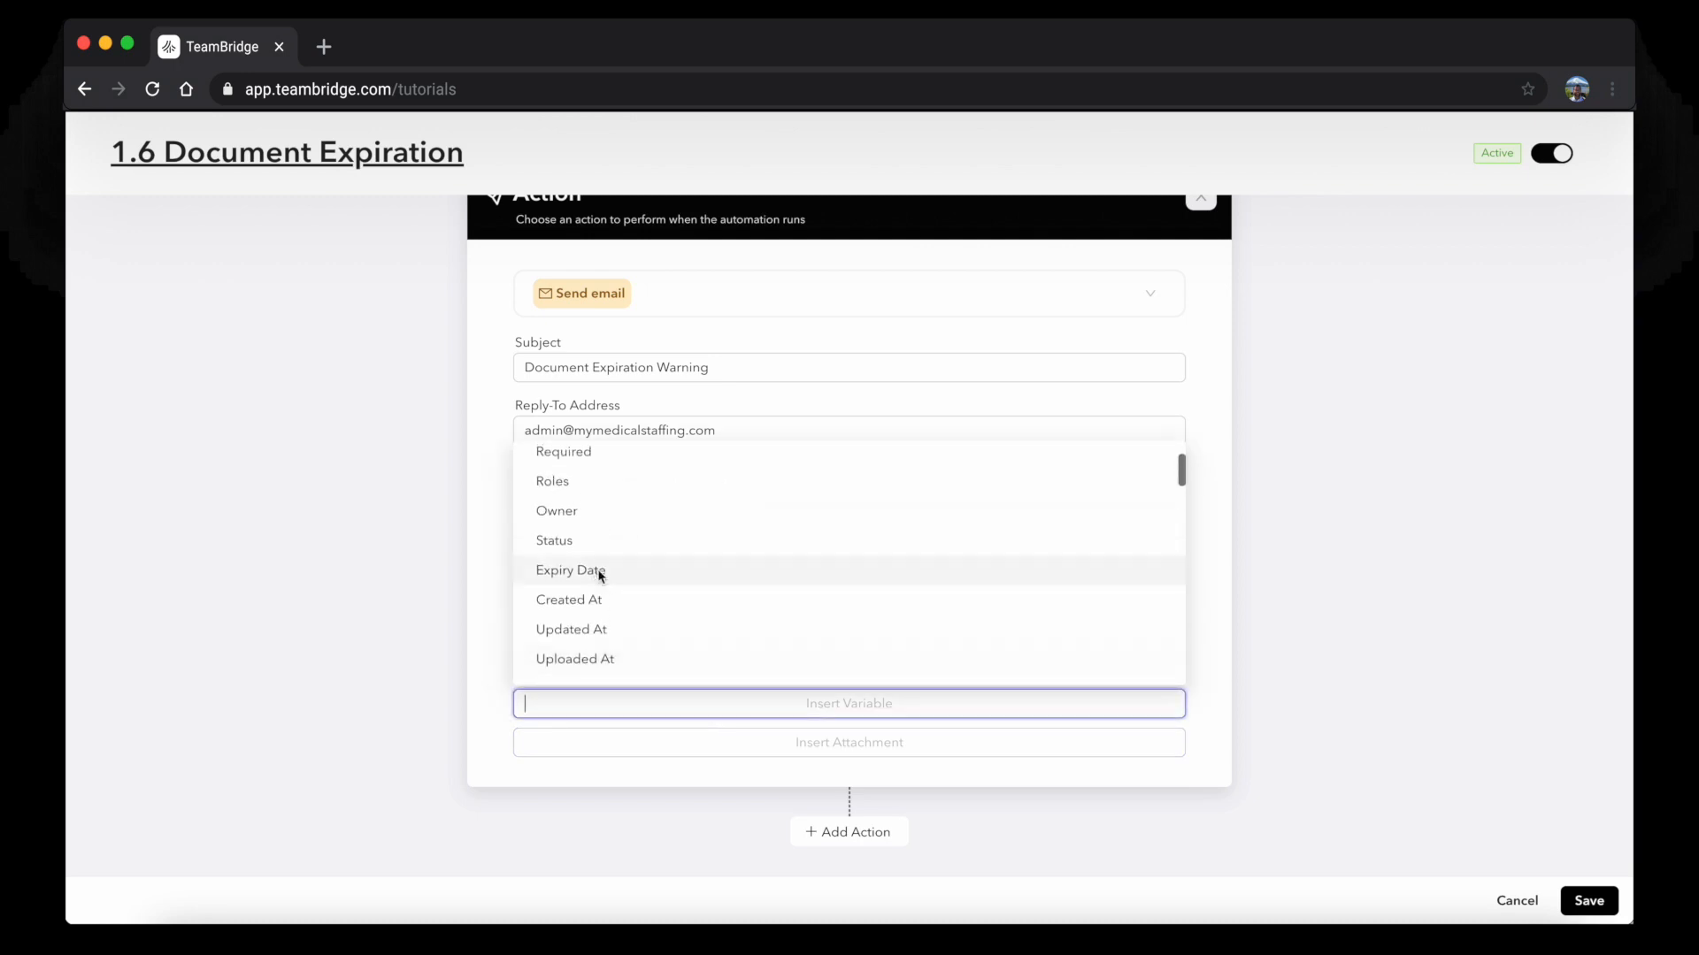
left_click(600, 576)
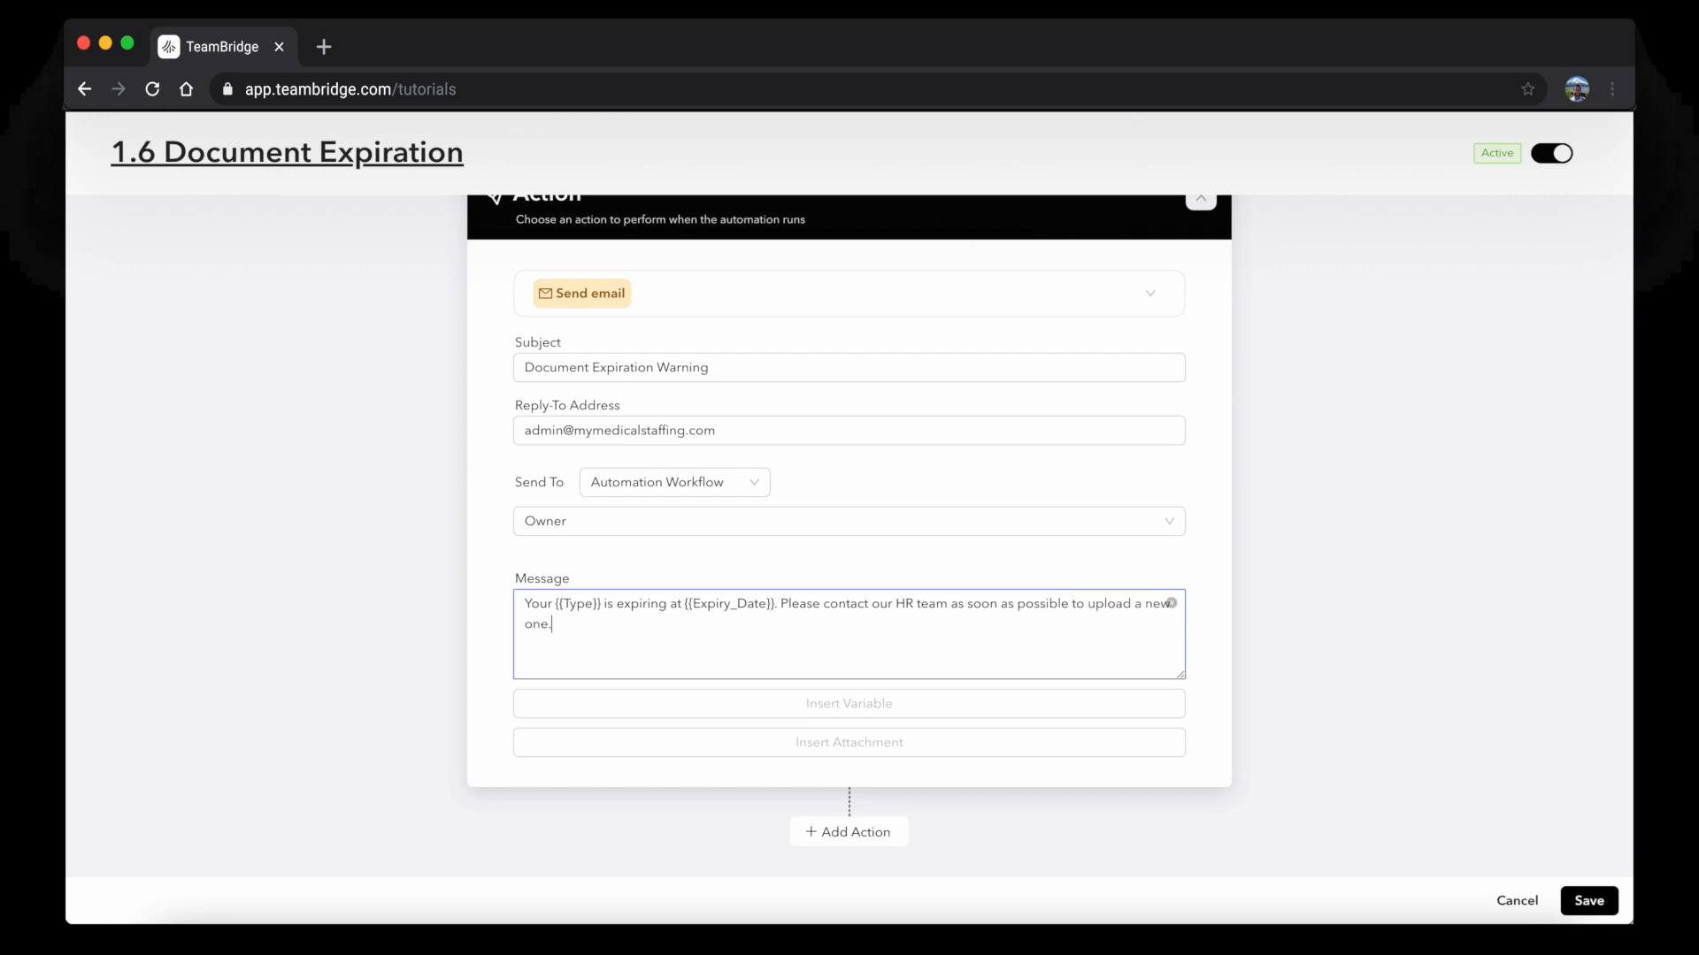
left_click(808, 829)
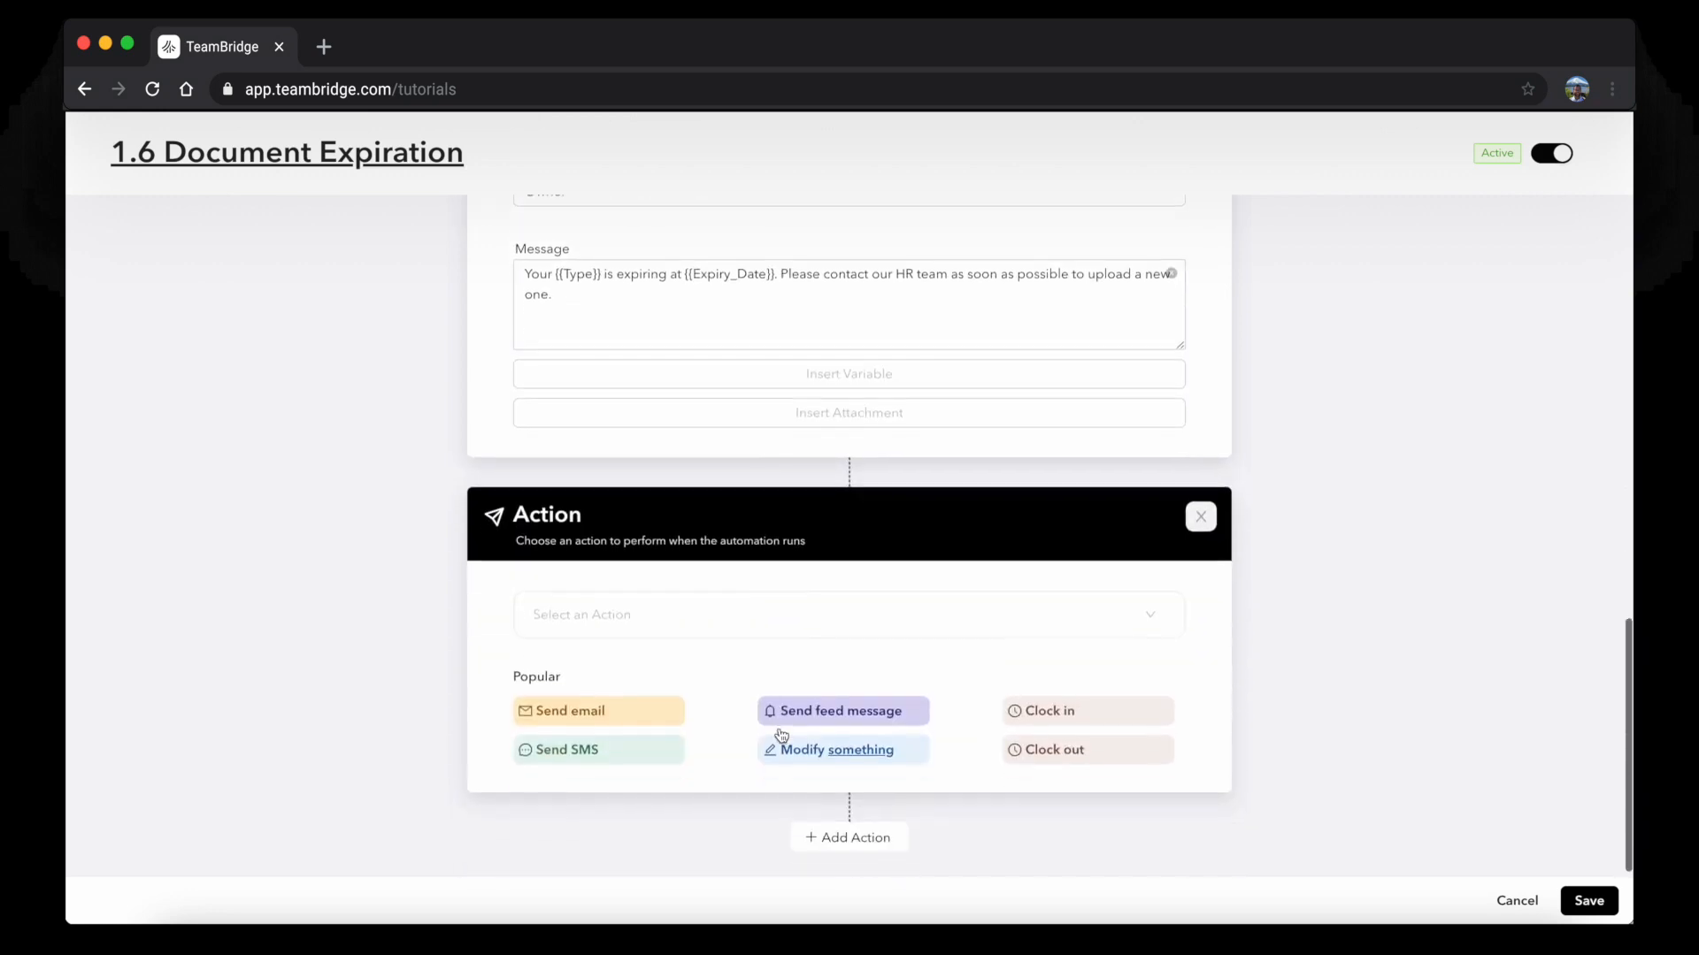
Make the second action email a specific admin e-mail address and begin its subject
left_click(627, 707)
scroll(618, 683, "down", 1)
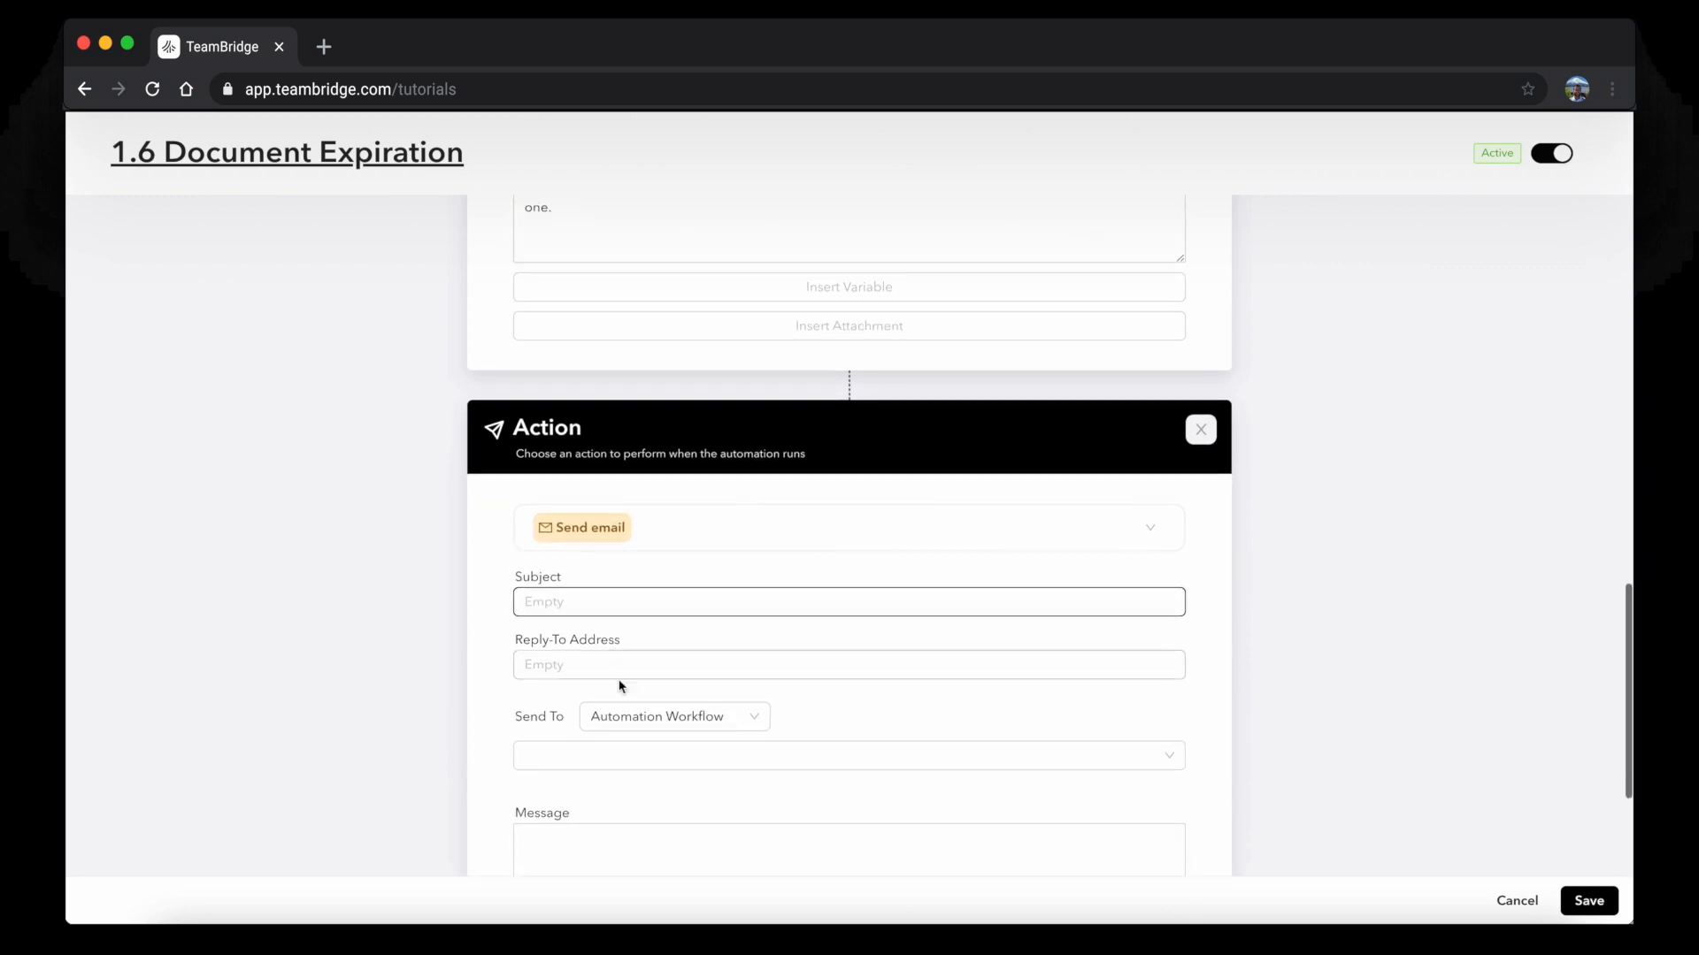
left_click(637, 713)
left_click(633, 812)
left_click(609, 755)
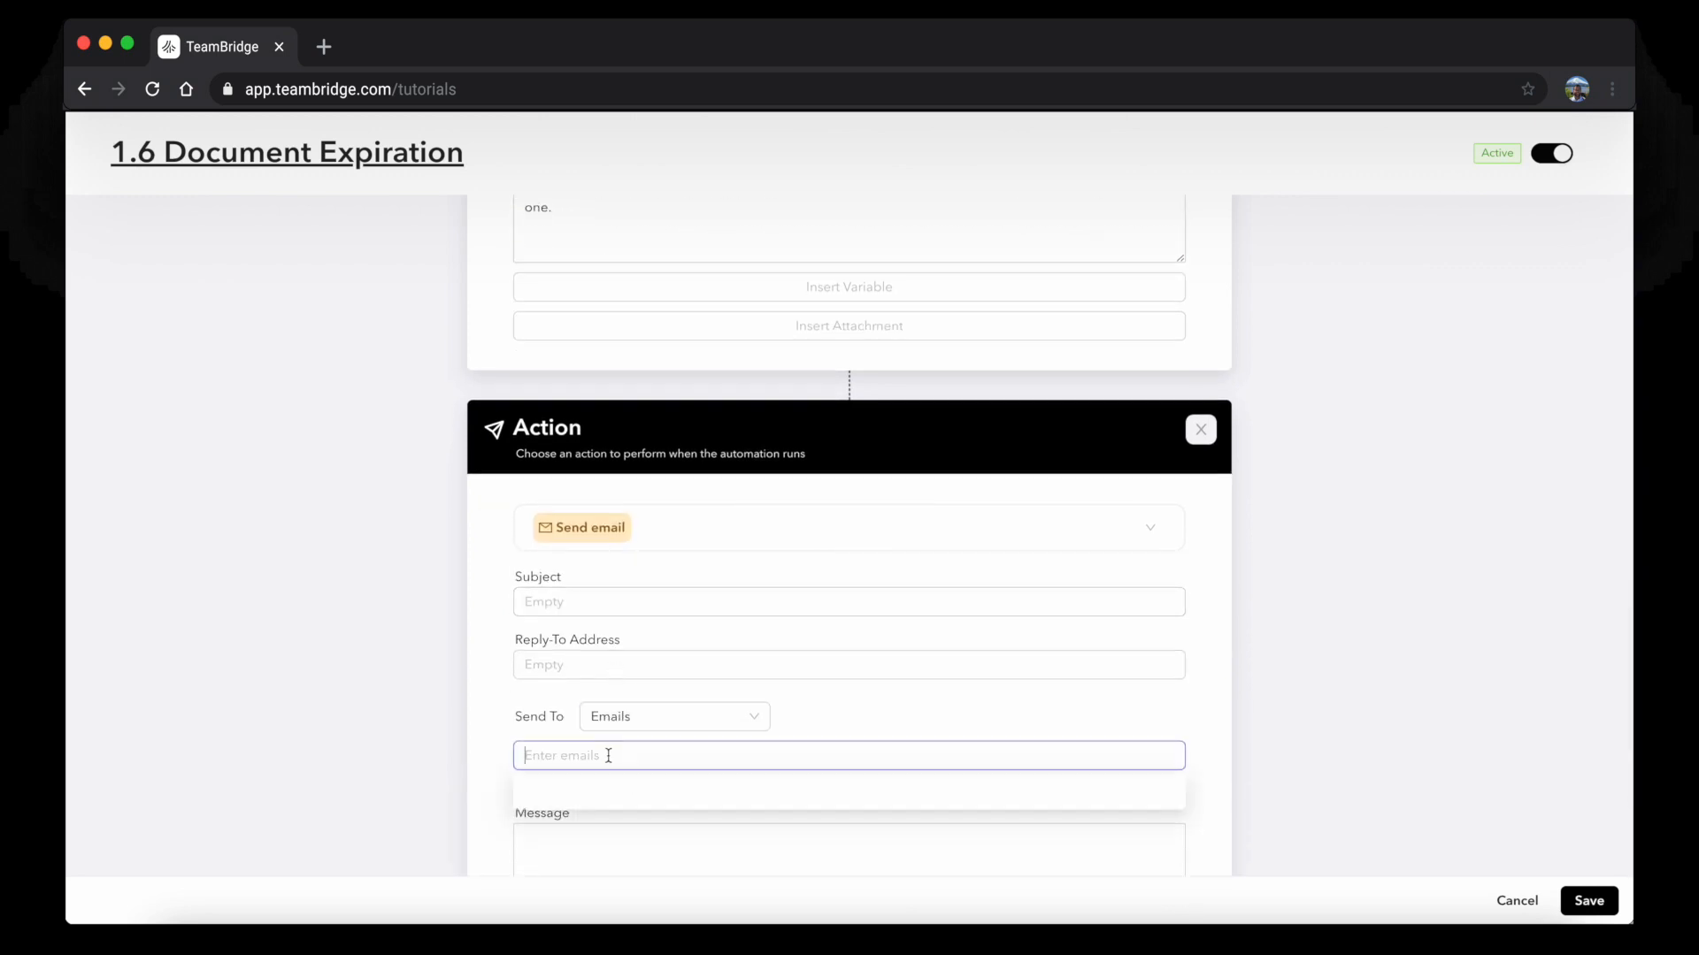
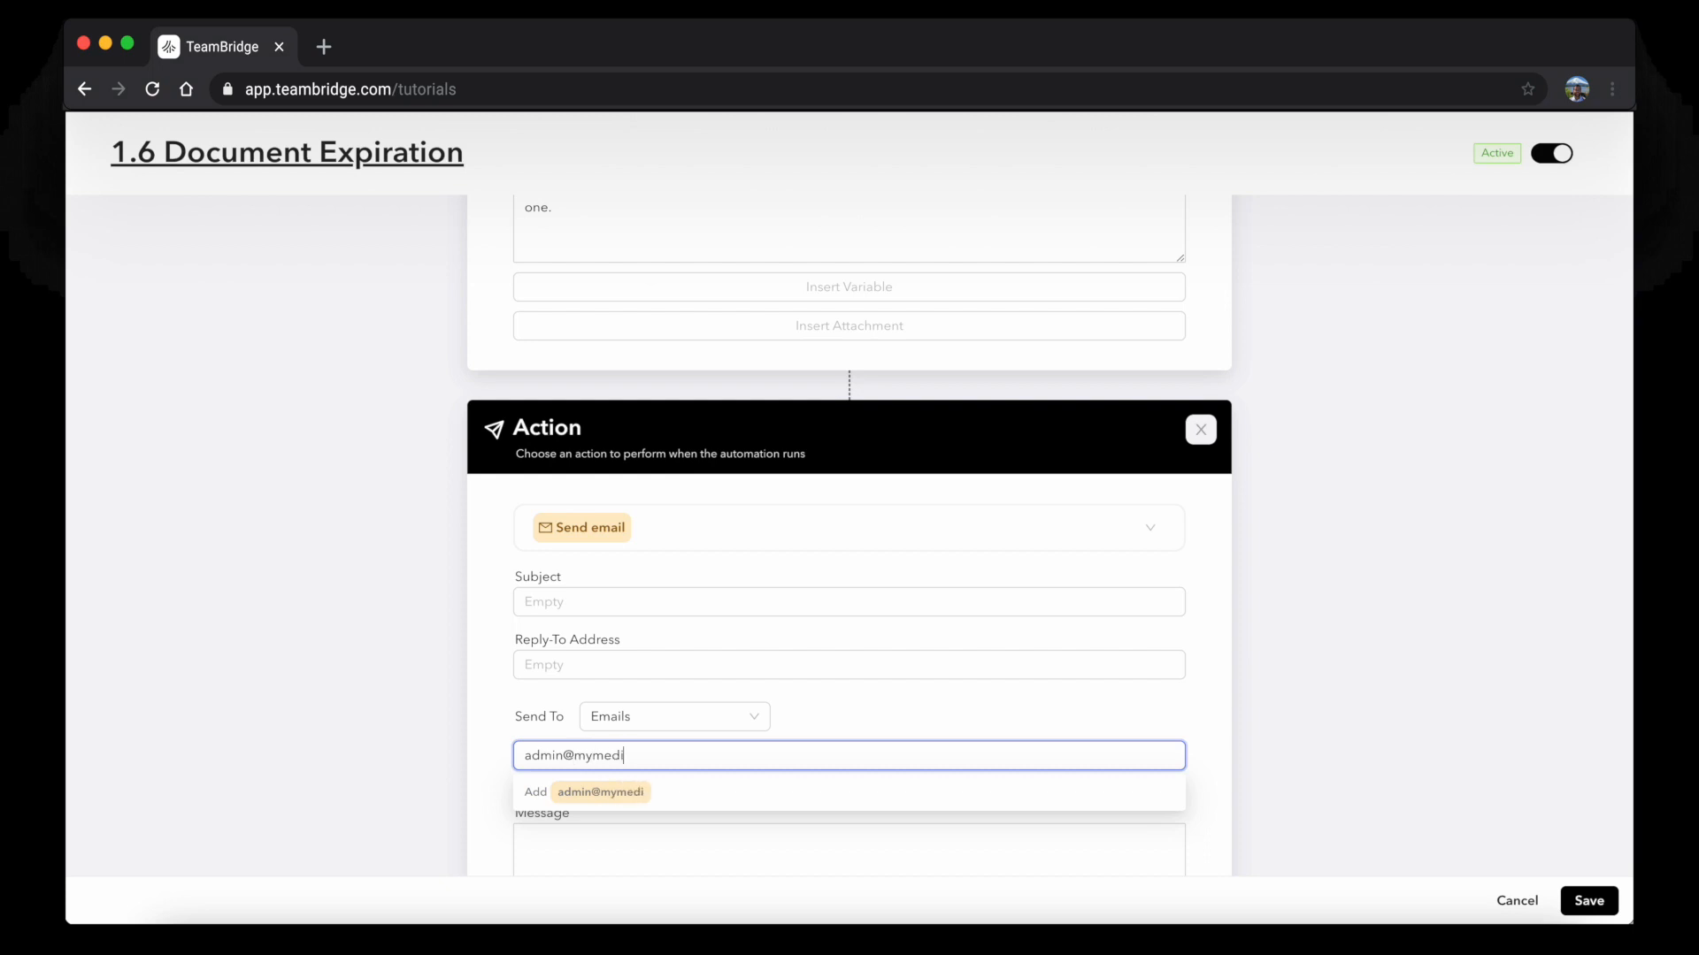
left_click(553, 605)
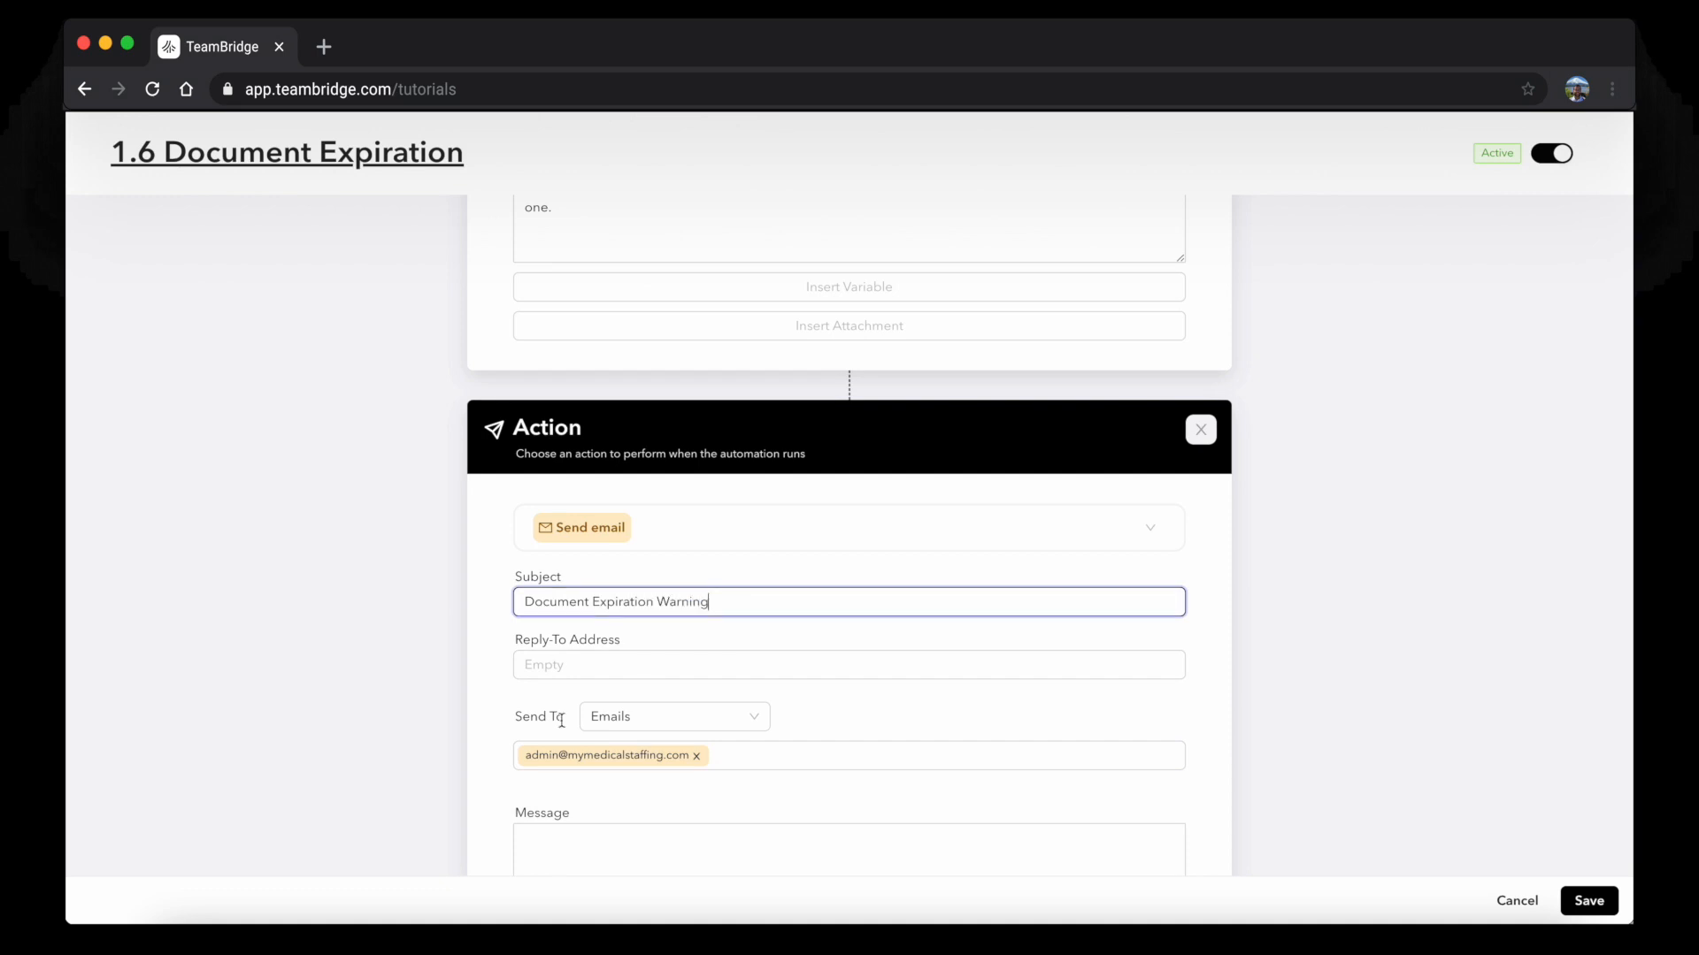
Copy the first action's warning message into the second email's message box
scroll(619, 672, "down", 3)
scroll(628, 636, "up", 4)
triple_click(606, 382)
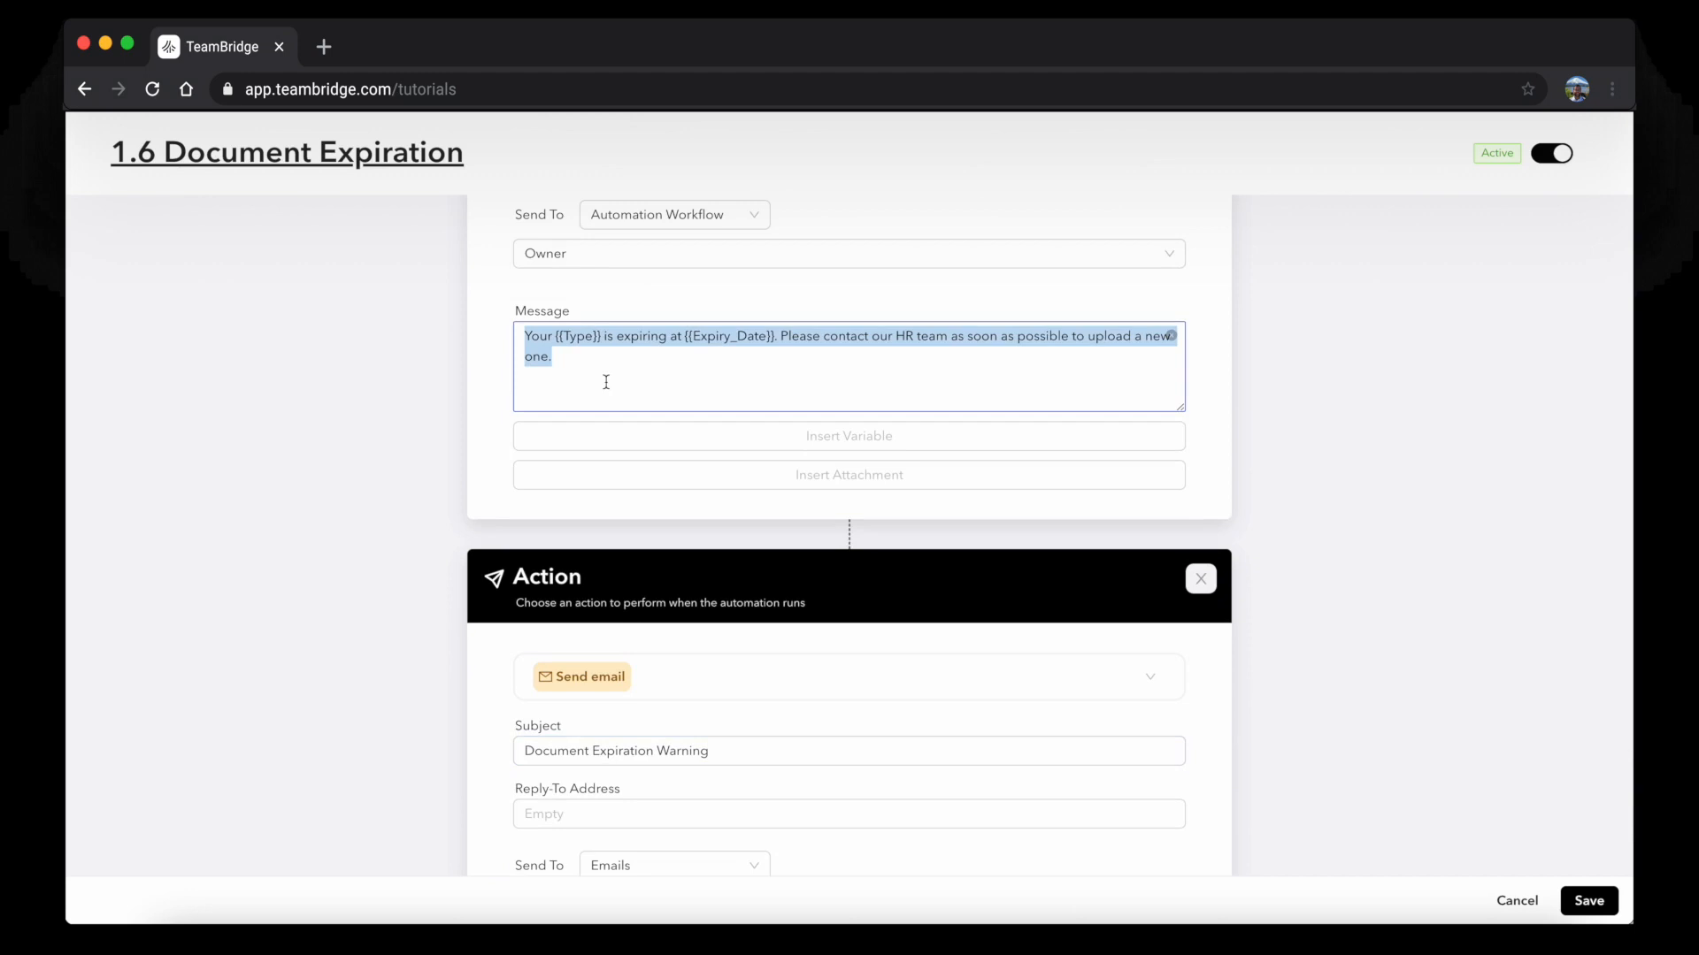
key("ctrl+c")
scroll(606, 443, "down", 5)
left_click(596, 619)
key("ctrl+v")
Reword the pasted message to begin "{{Owner}}'s {{Type}}" and save the automation
left_click(751, 704)
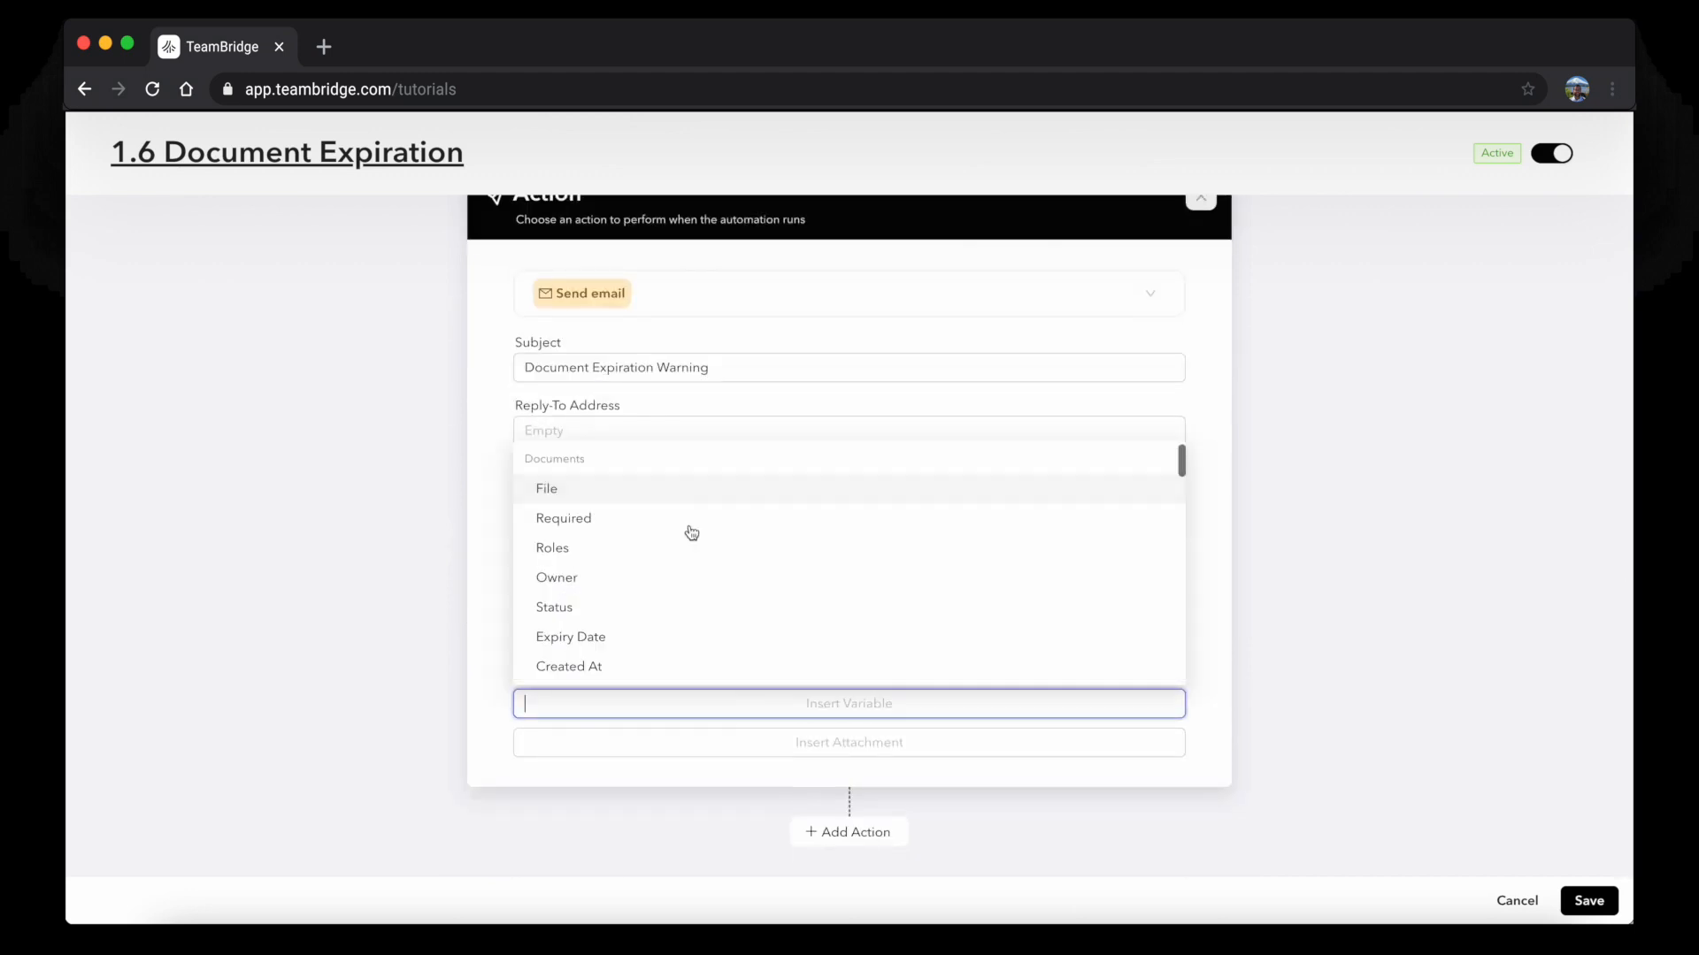
scroll(655, 549, "down", 1)
left_click(644, 561)
left_click_drag(635, 634, 484, 604)
key("BackSpace")
key("ctrl+v")
key("BackSpace")
type("'s")
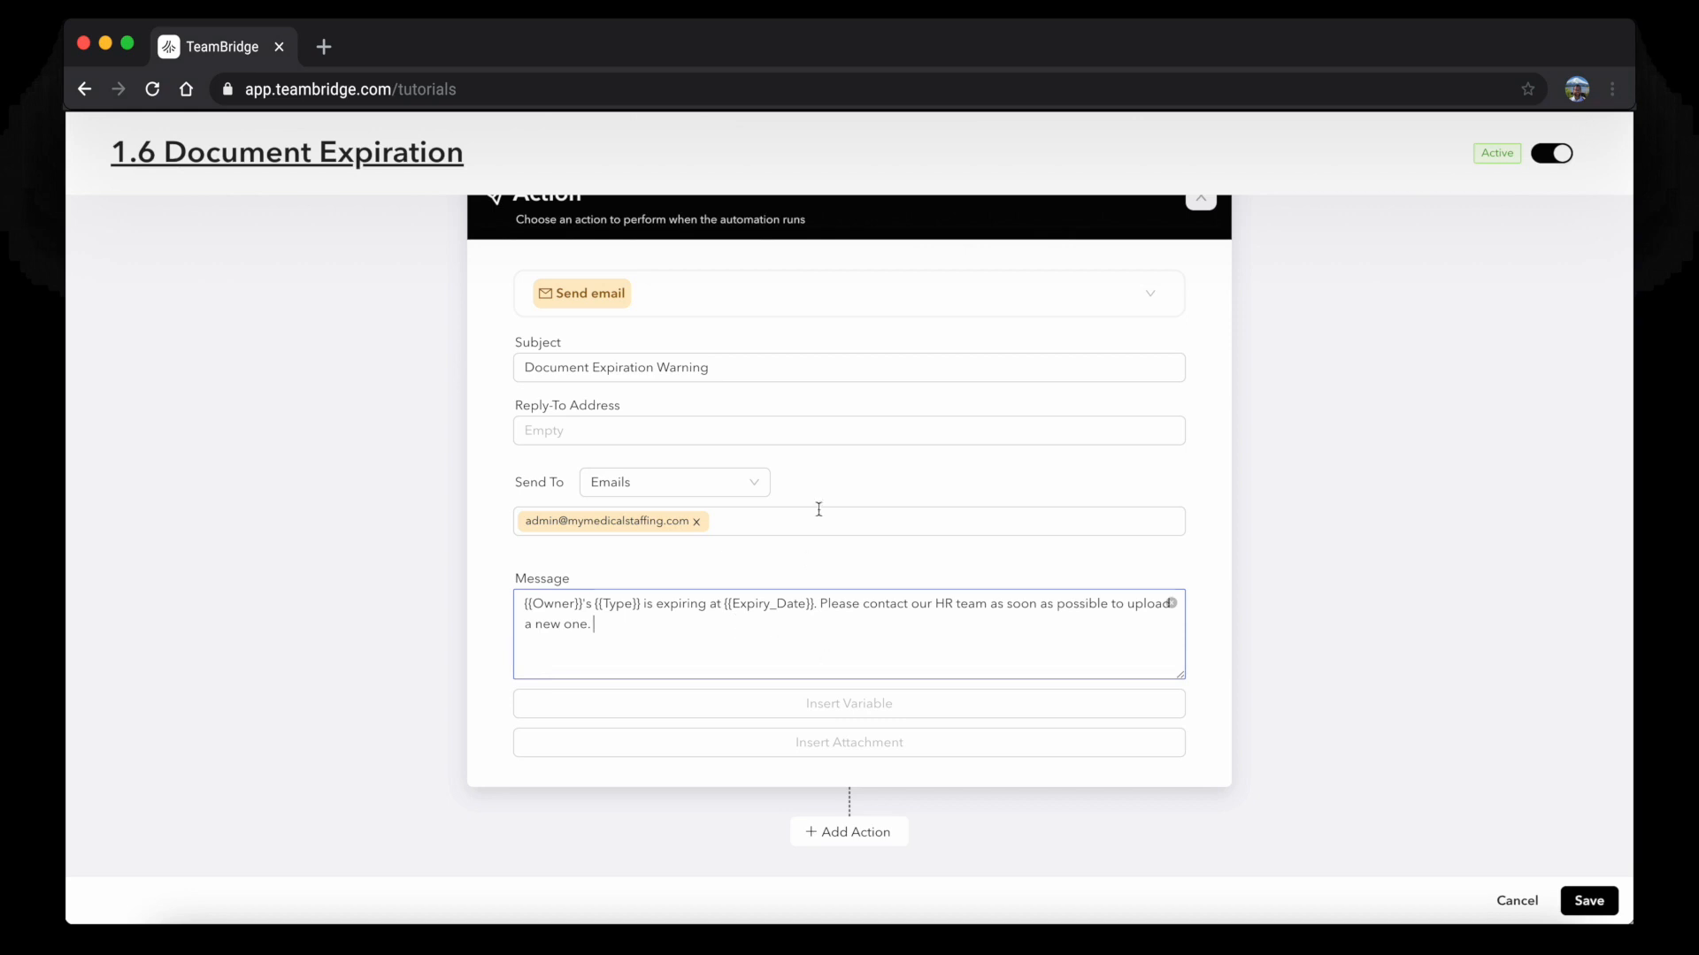
left_click(1602, 904)
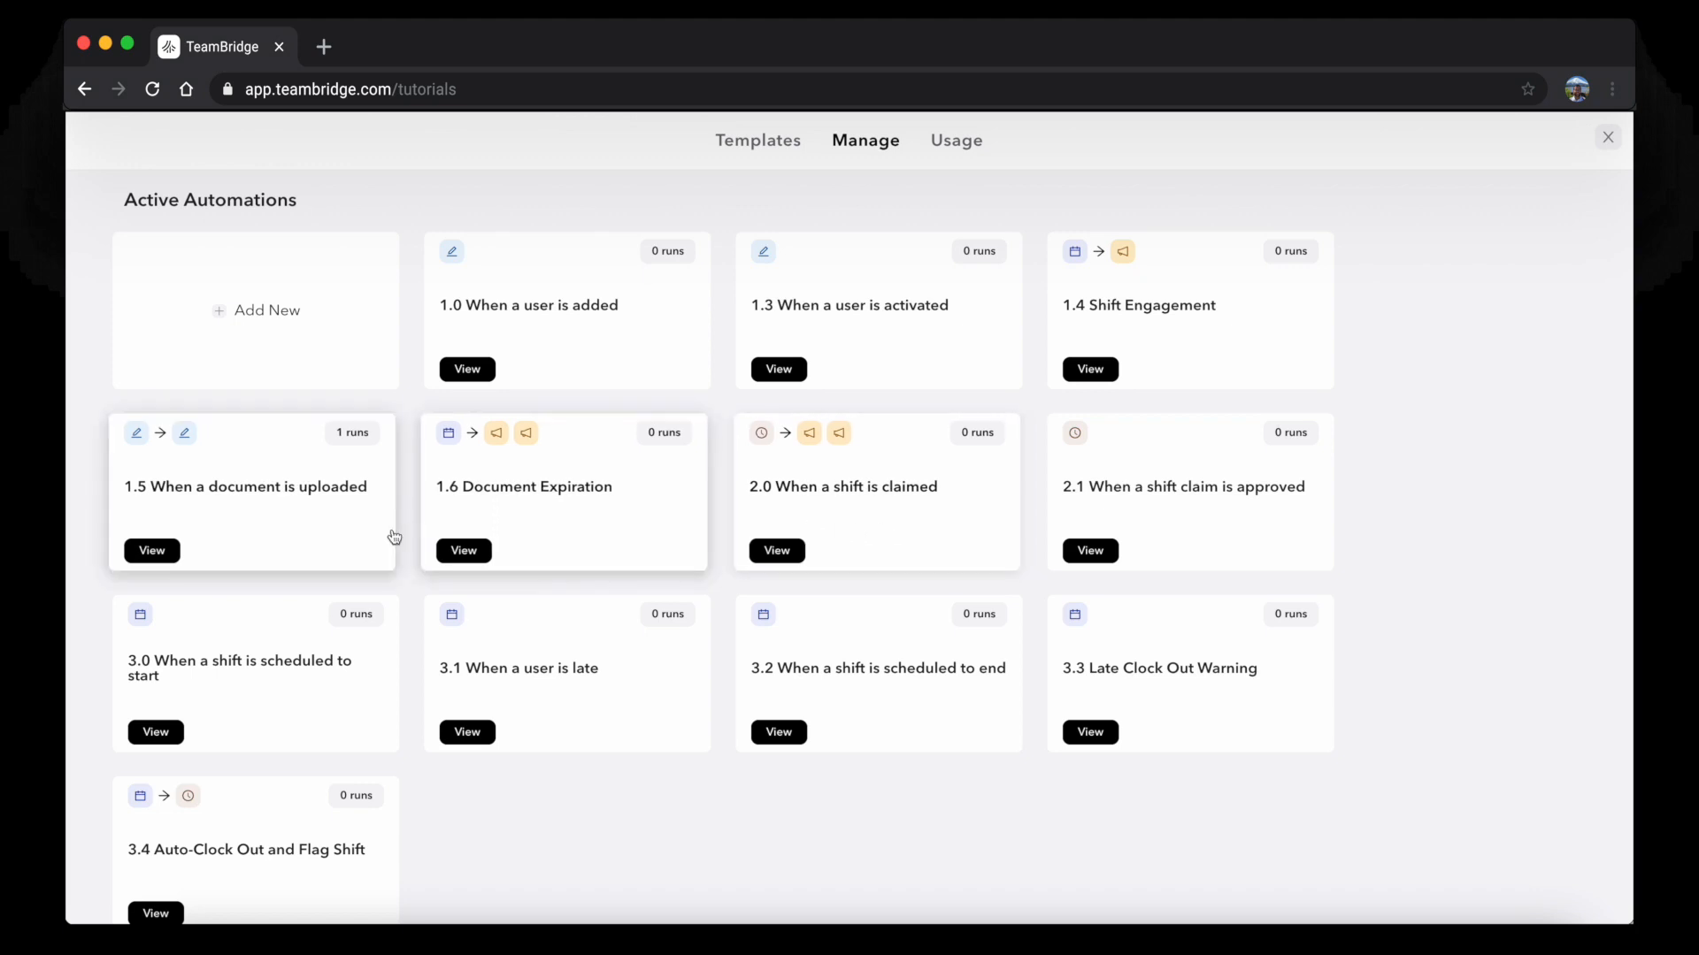
Scroll the Active Automations list and create a new automation from the Add New card
scroll(390, 534, "down", 2)
scroll(343, 751, "up", 3)
scroll(779, 444, "down", 3)
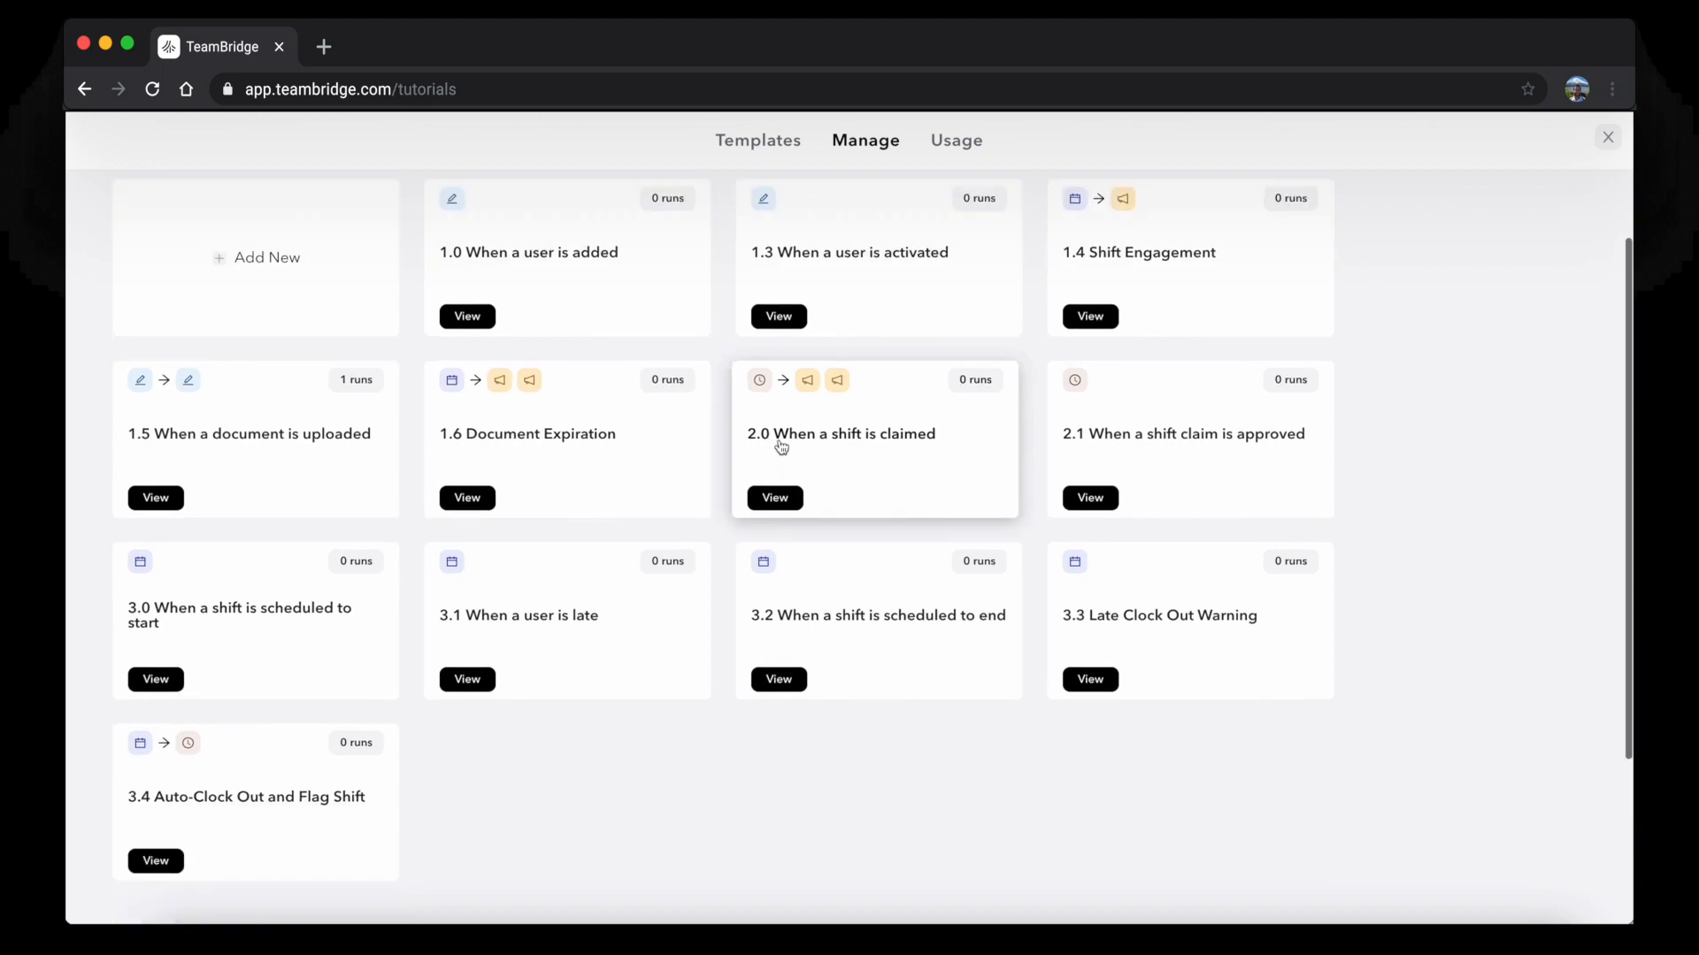
scroll(779, 444, "up", 3)
left_click(389, 386)
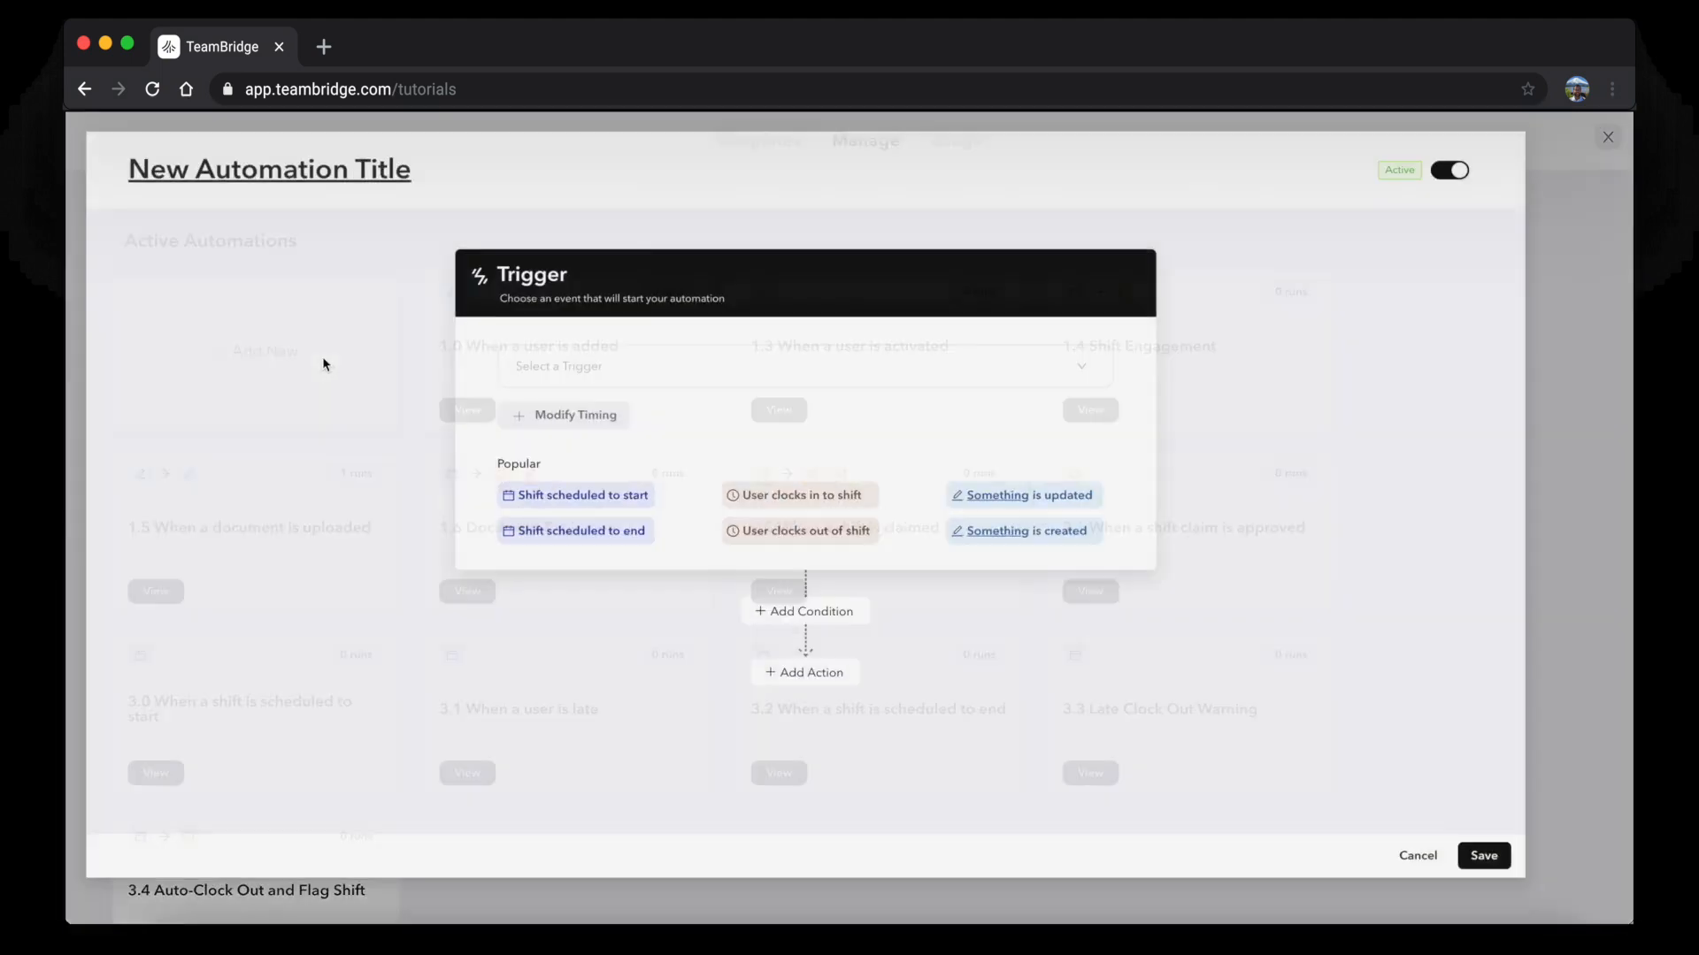
Replace the default title with 'When a document is uploaded notify admins'
triple_click(381, 150)
type("When ")
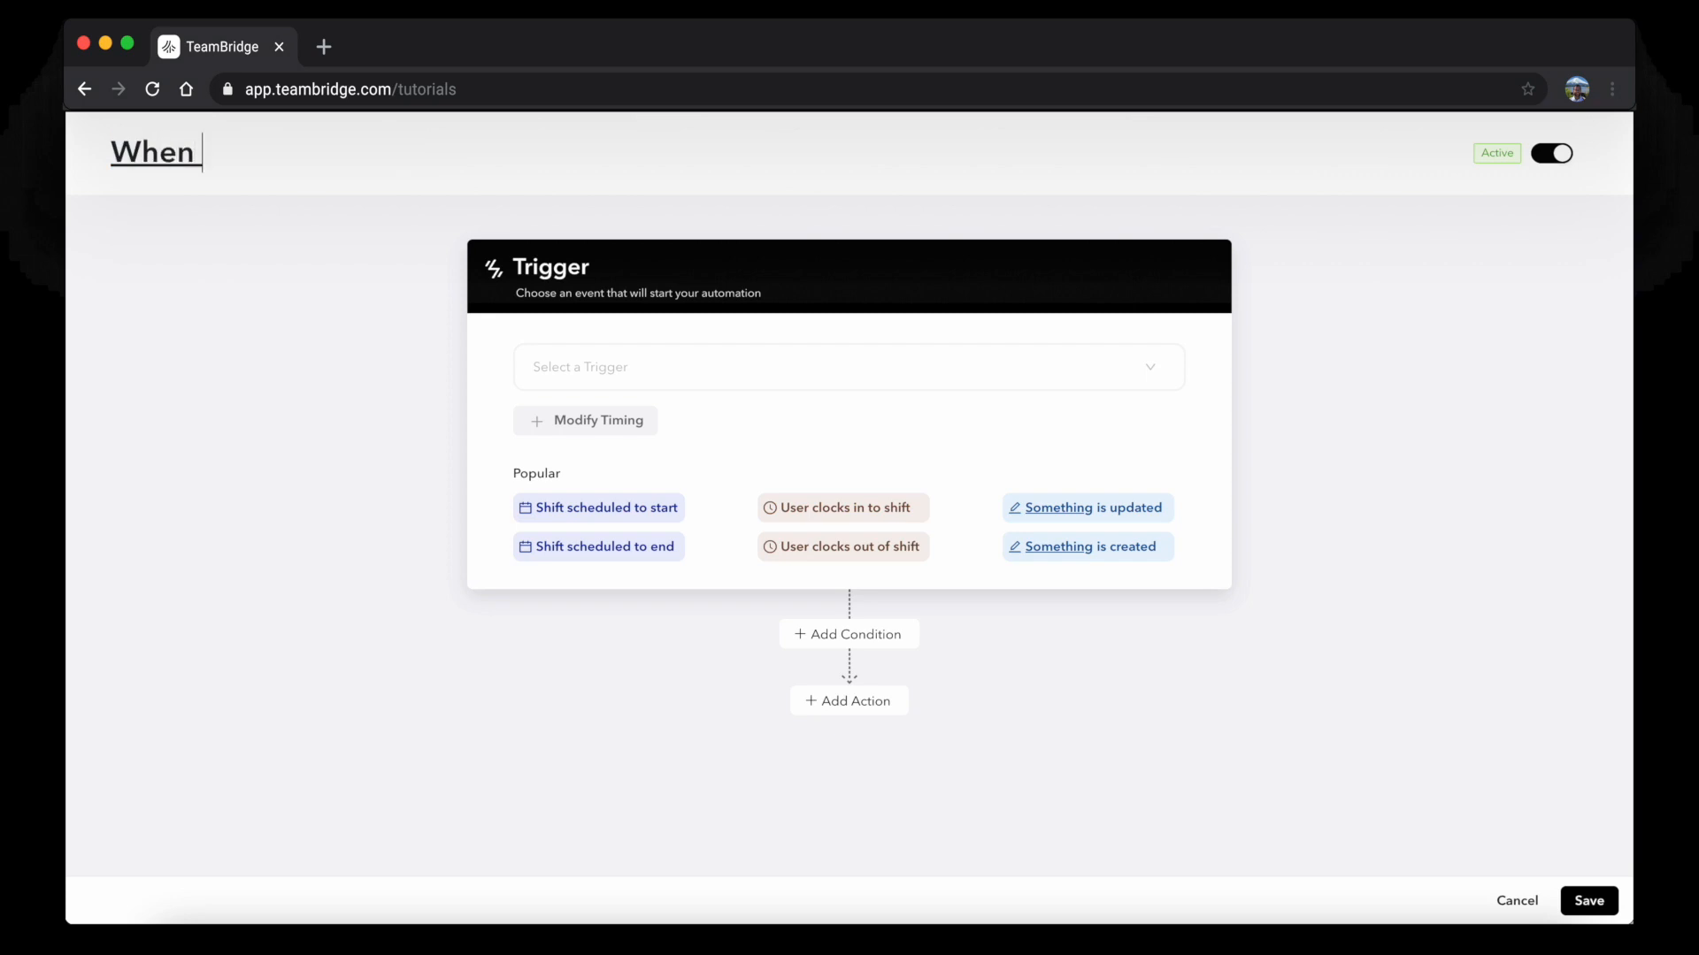
type("X happens do Y")
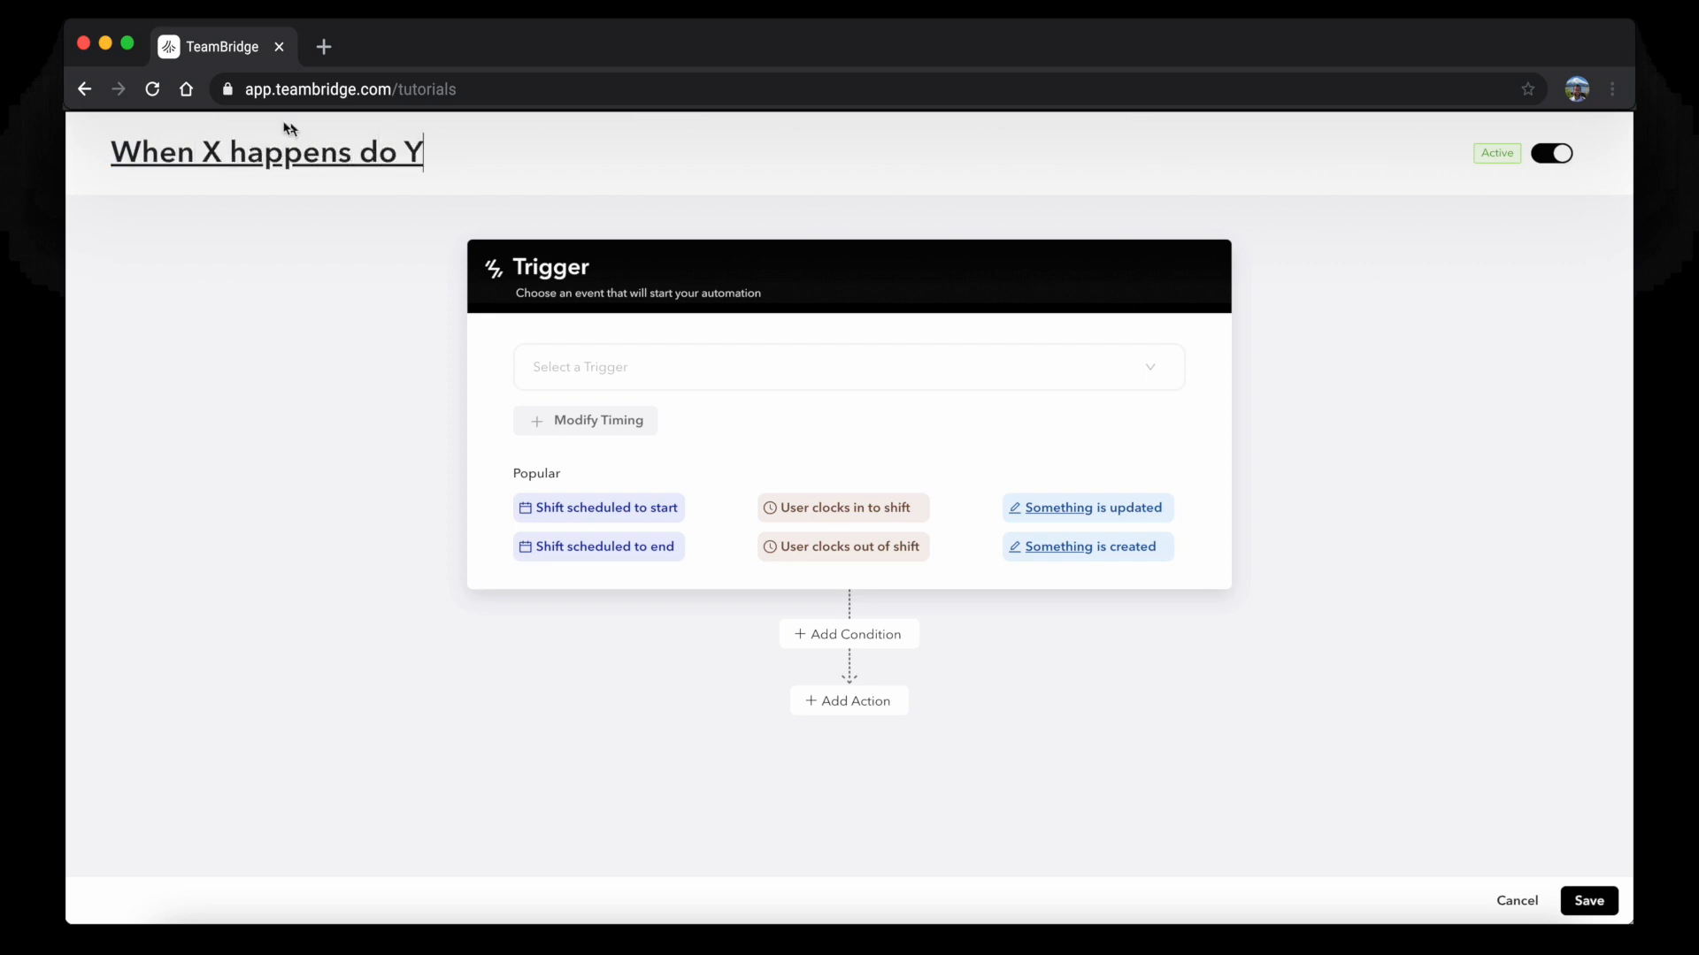
double_click(209, 160)
type("a document is up")
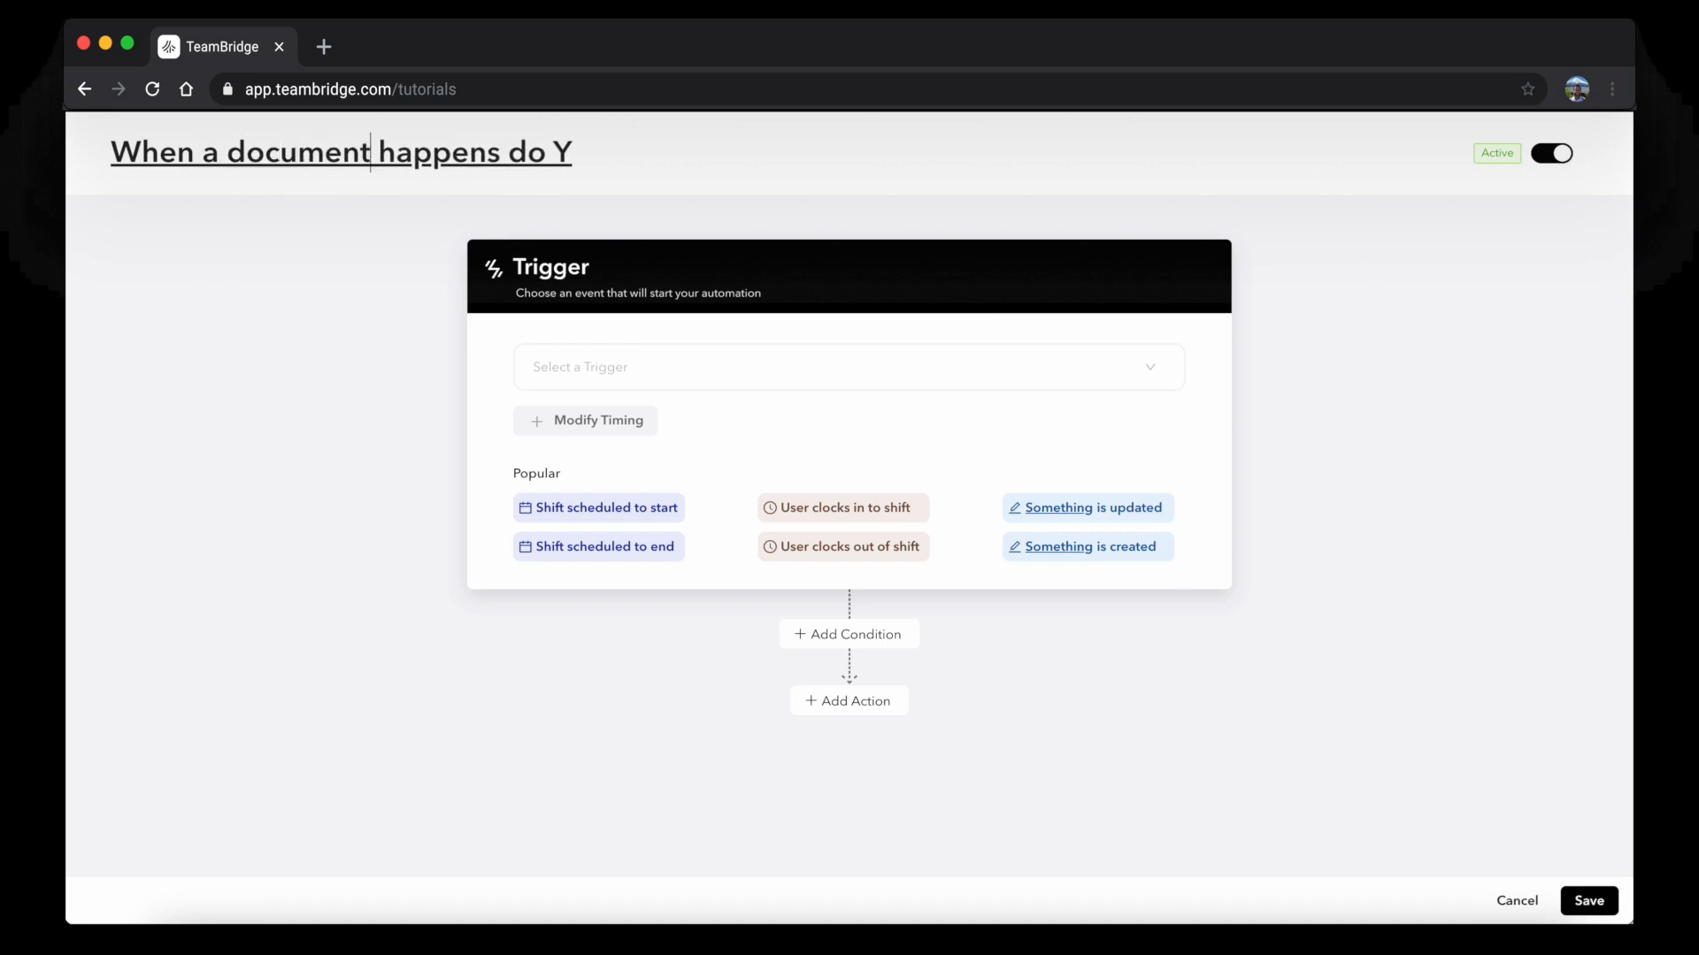
type("loaded")
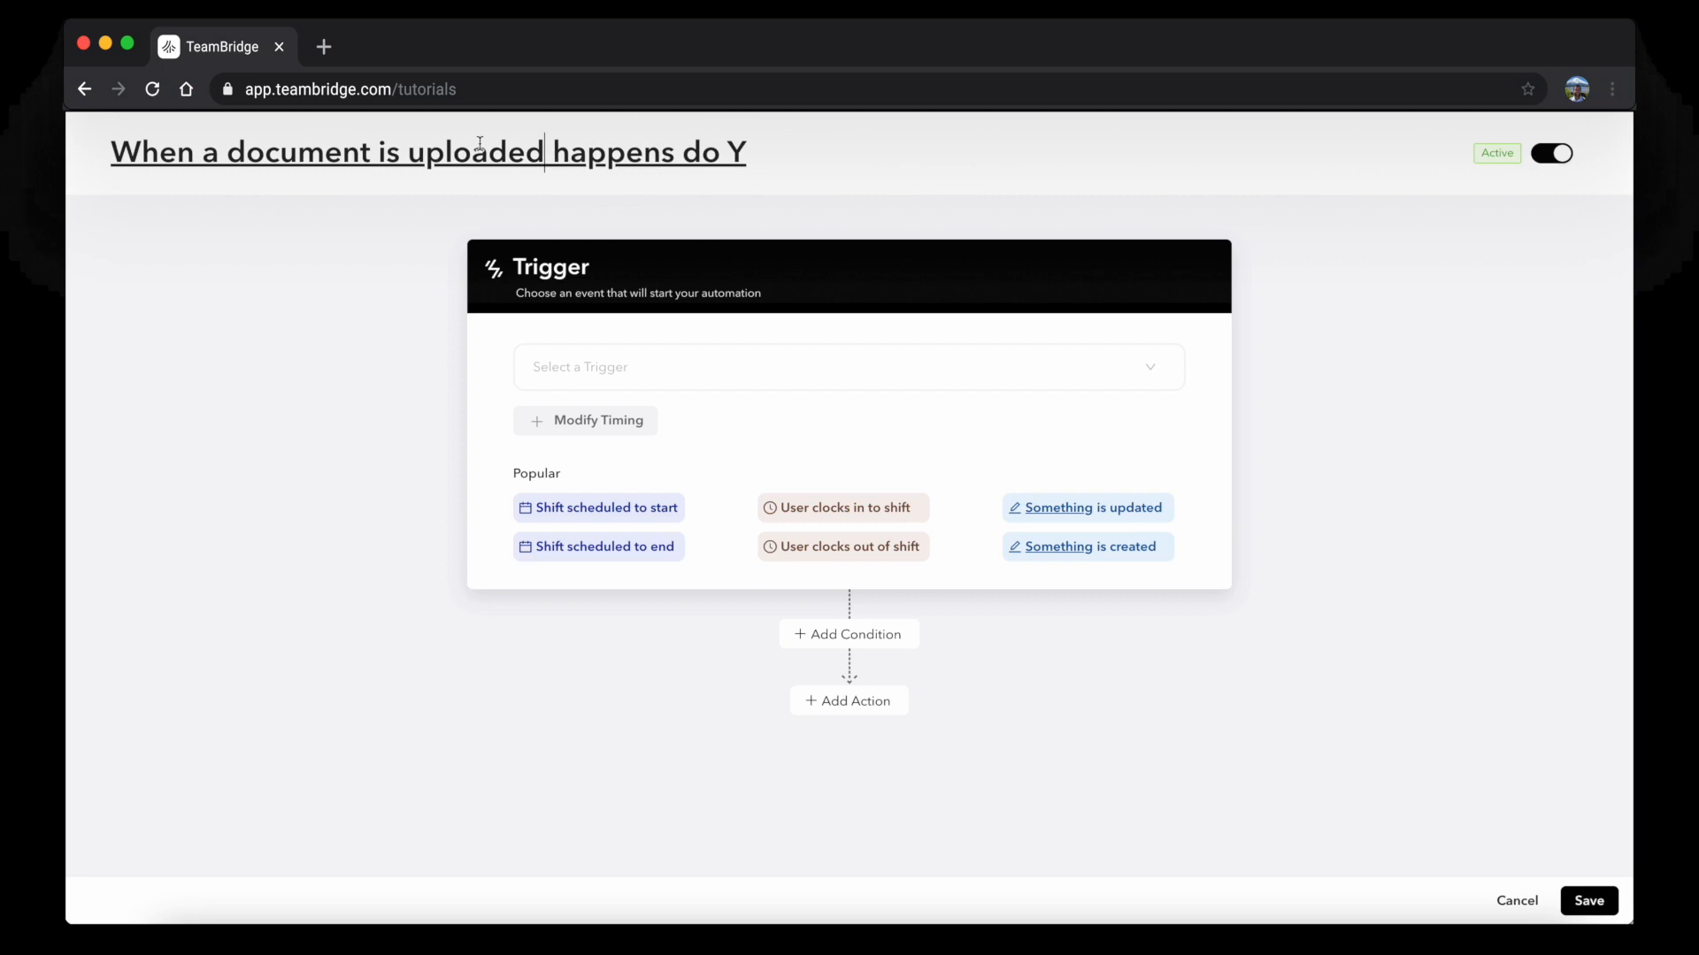
left_click_drag(746, 152, 559, 150)
key("BackSpace")
type("noti")
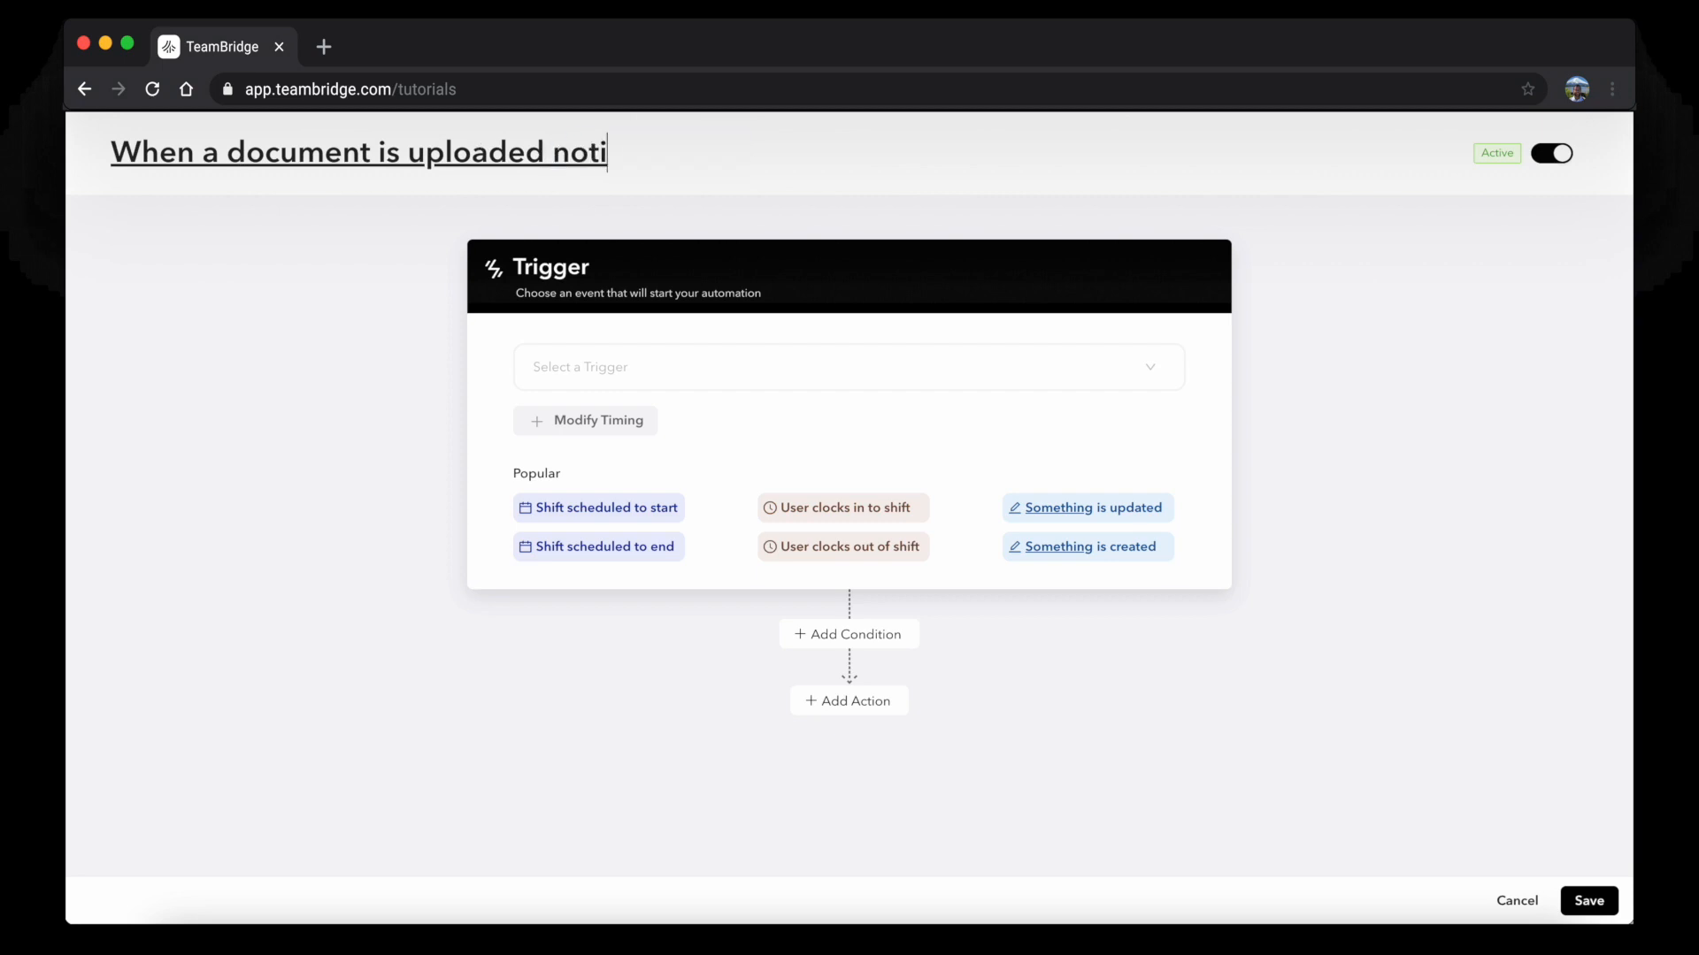
type("fy admins")
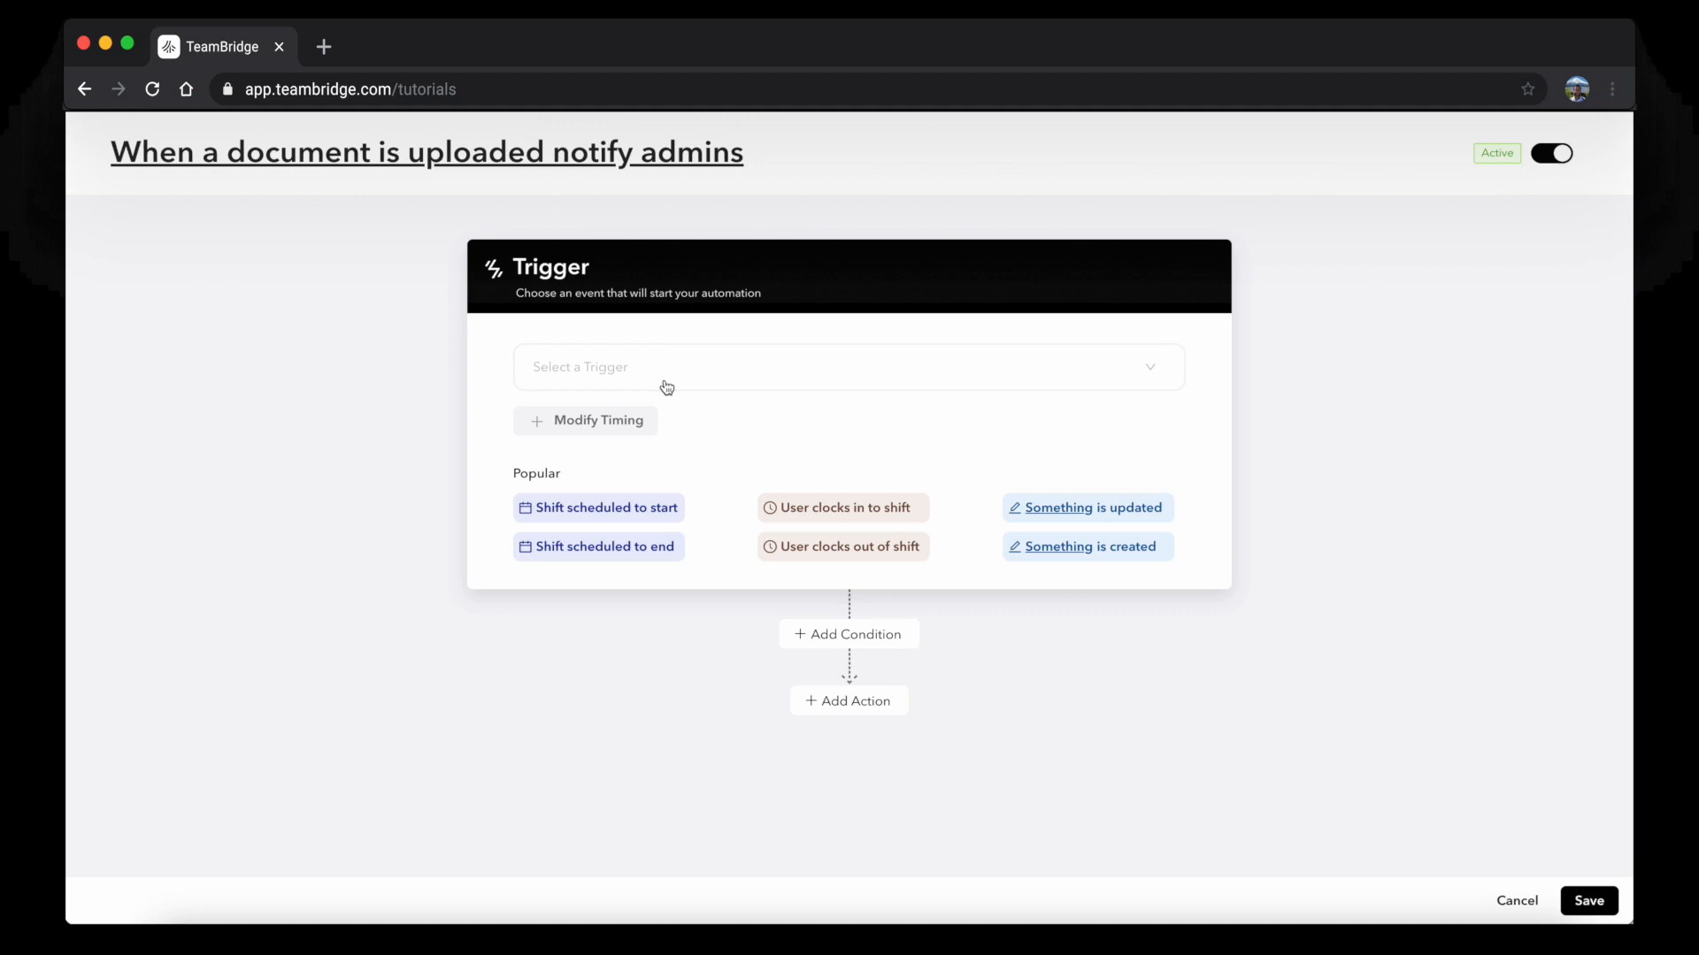
Set the draft automation's trigger to Documents > File is updated
left_click(664, 380)
left_click(679, 478)
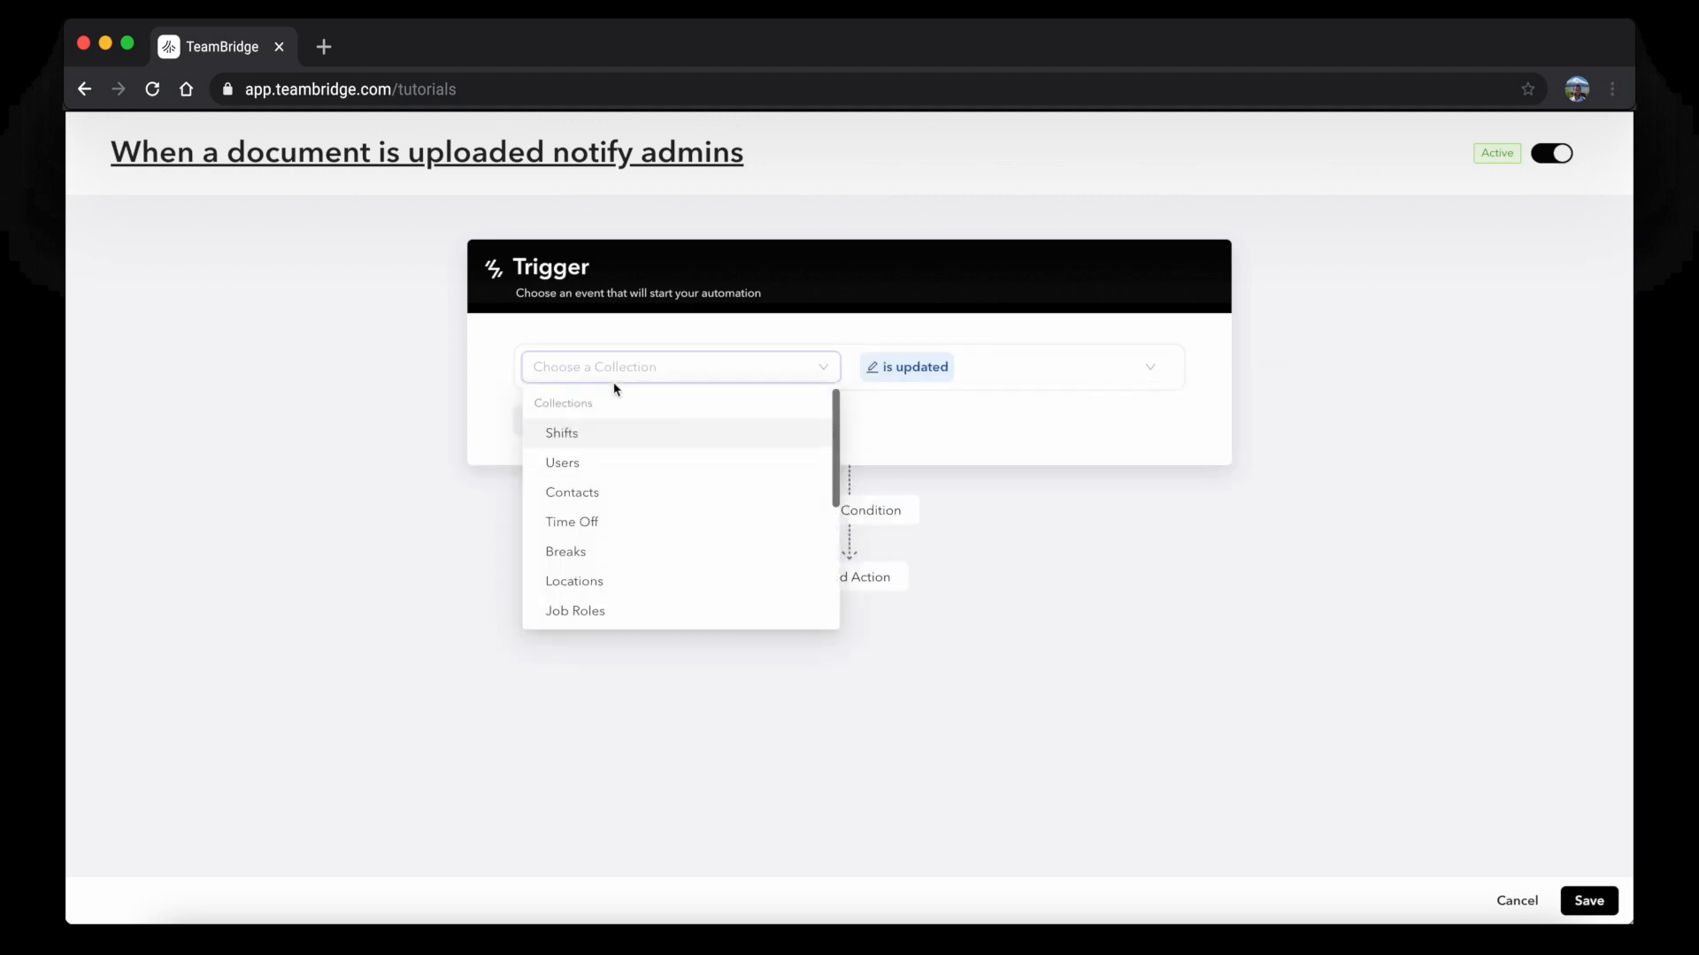
scroll(598, 524, "down", 3)
left_click(599, 607)
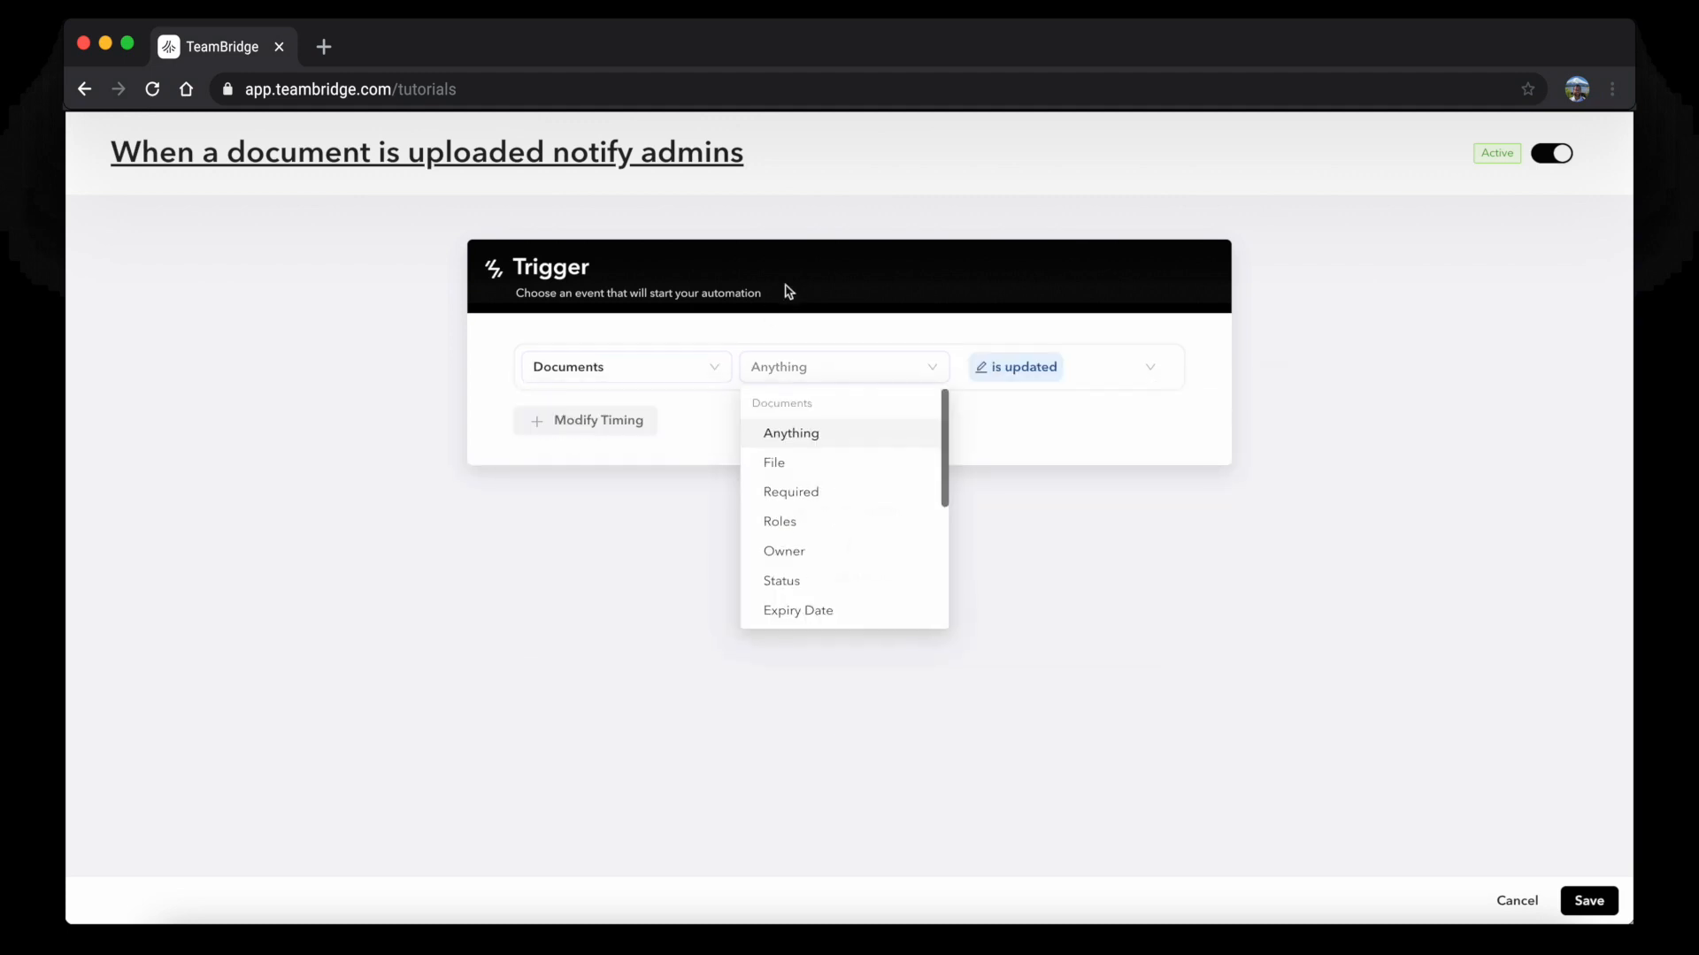
left_click(791, 464)
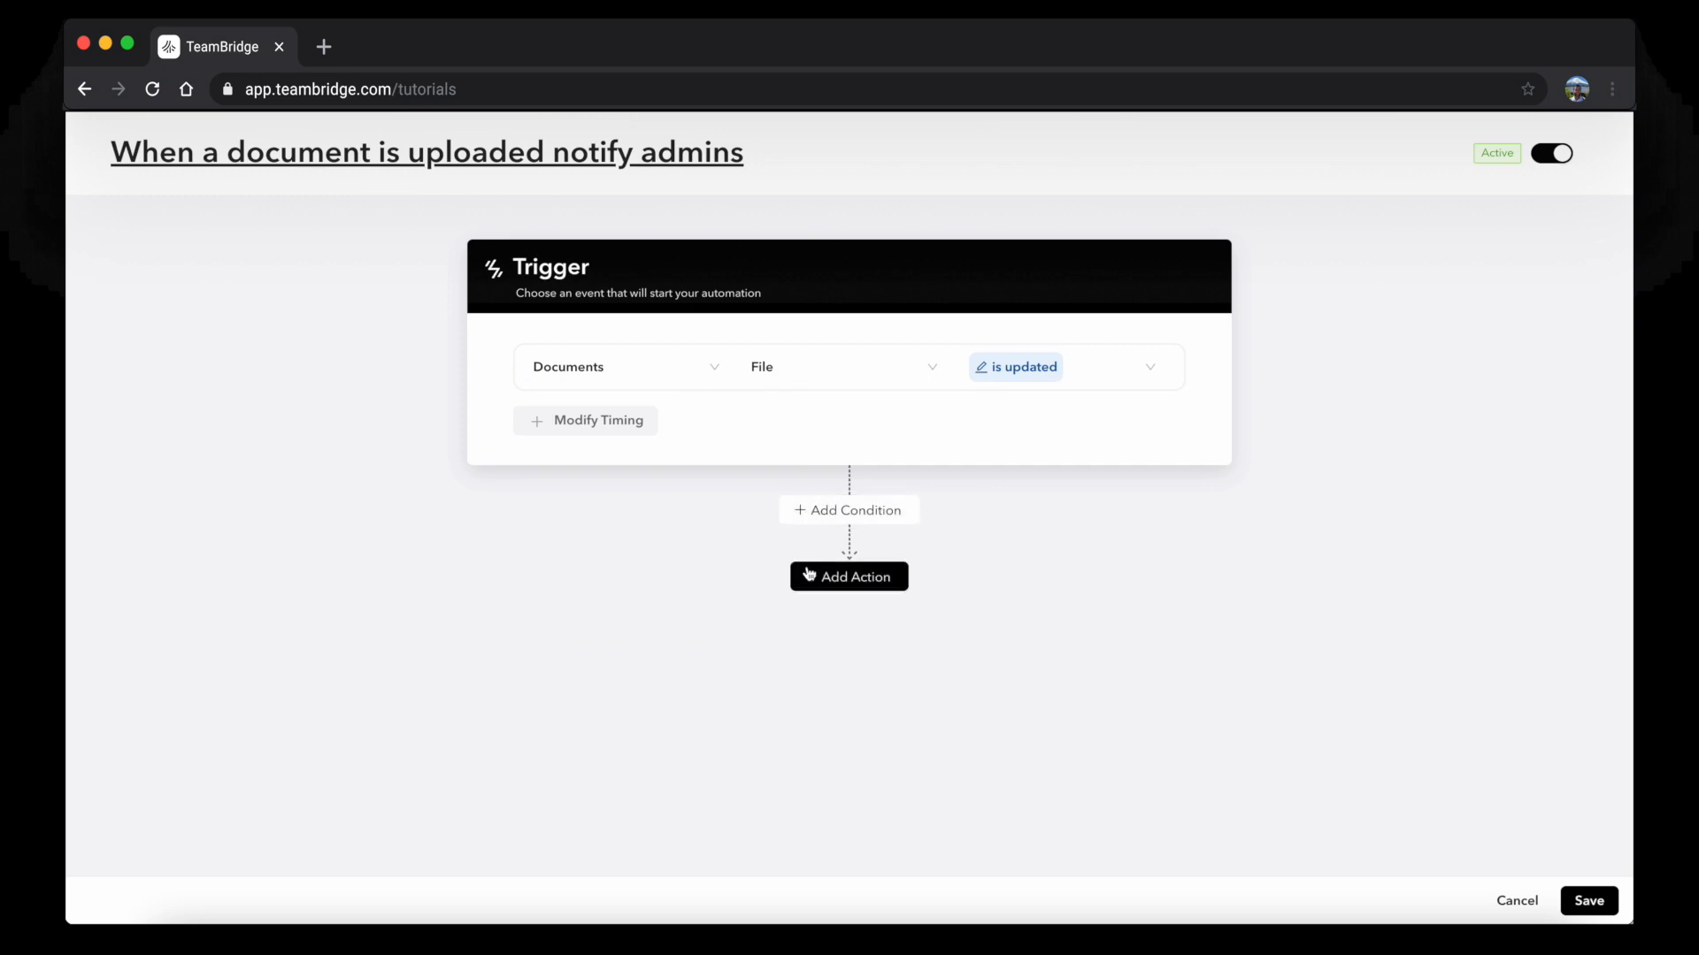
Add a Send email action, then cancel the draft unsaved and close the automations overlay
left_click(850, 576)
left_click(640, 704)
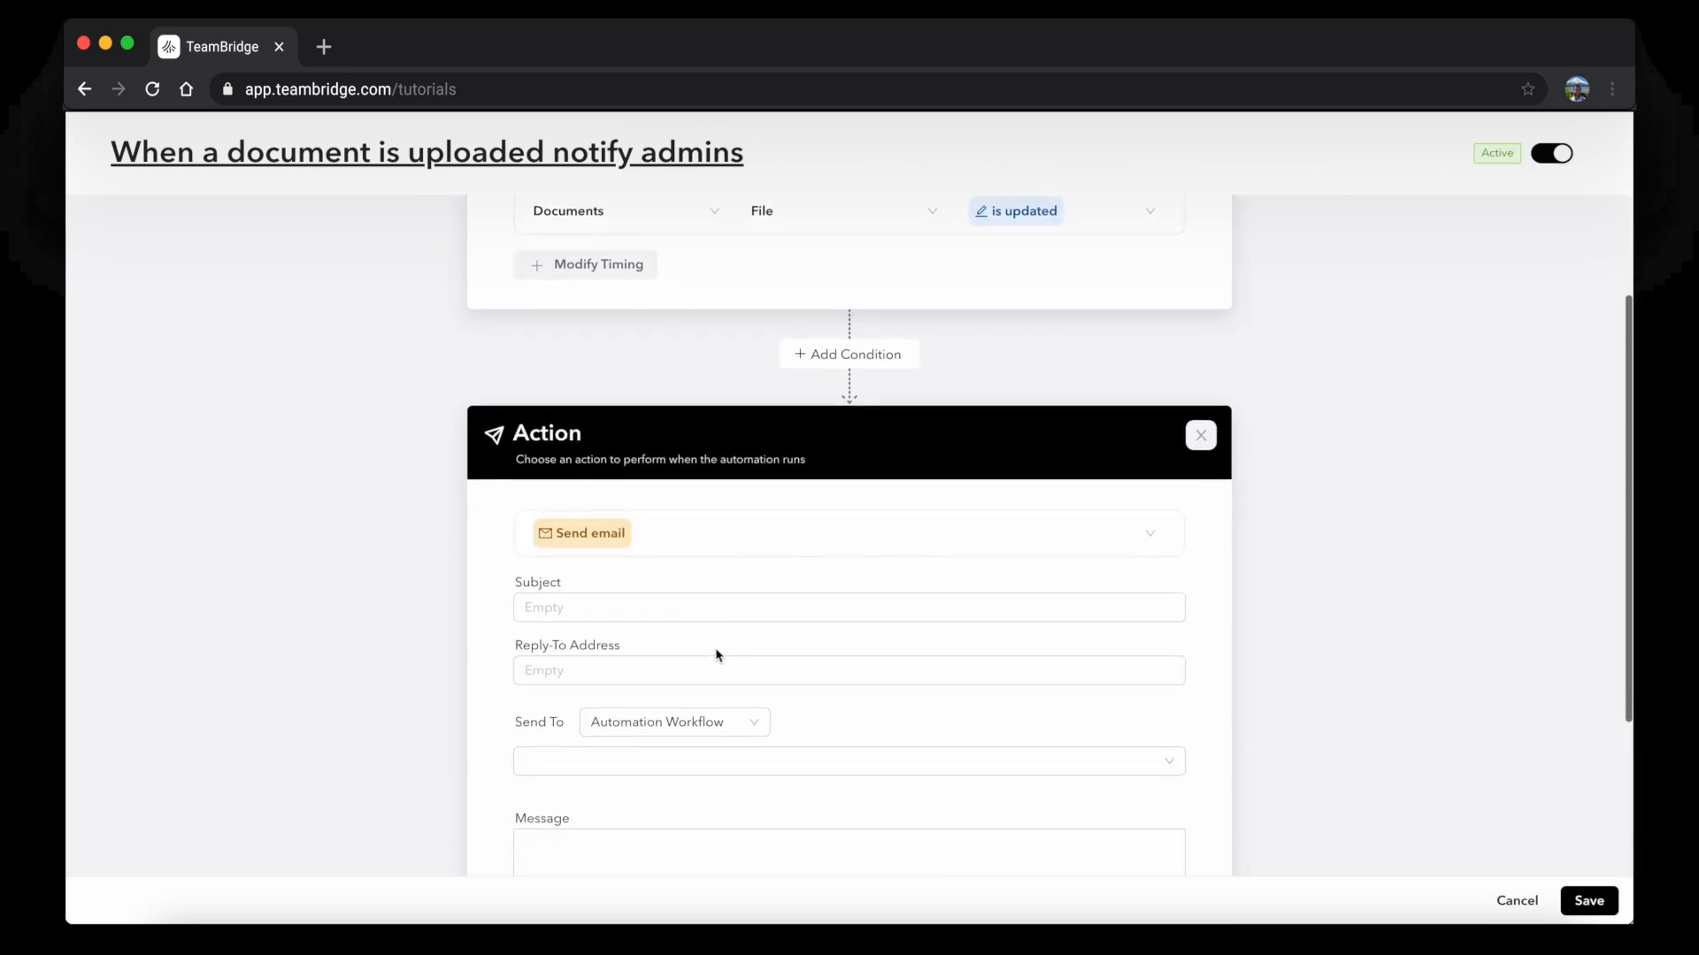
left_click(626, 723)
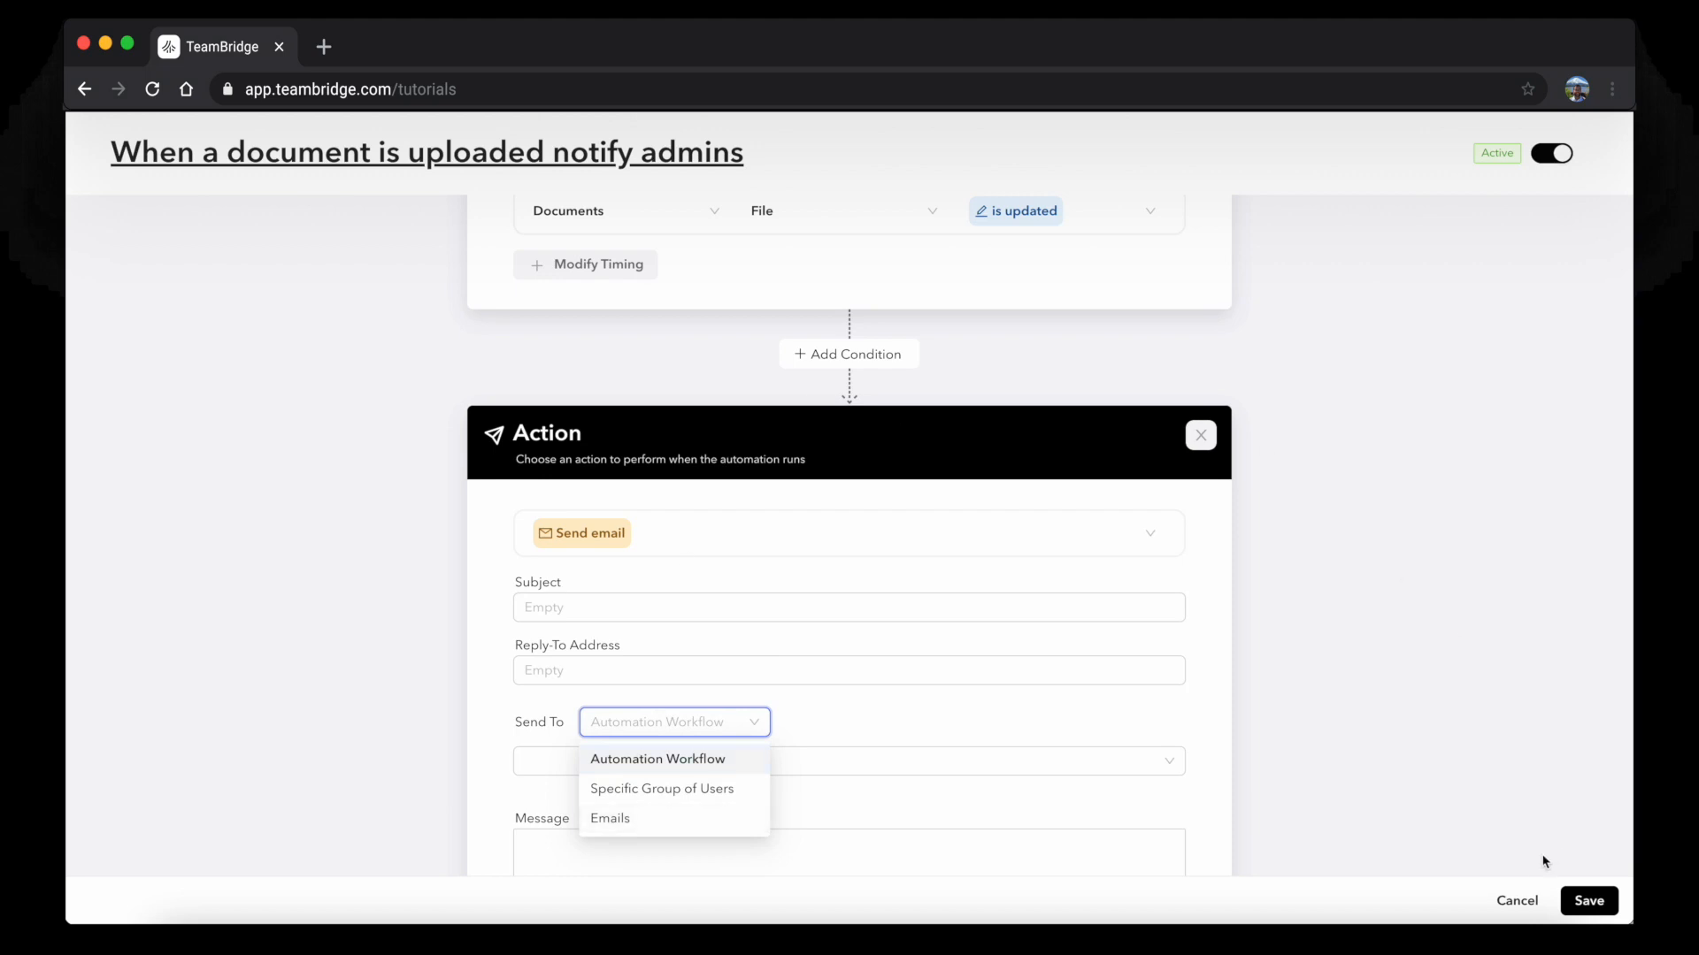
left_click(1516, 901)
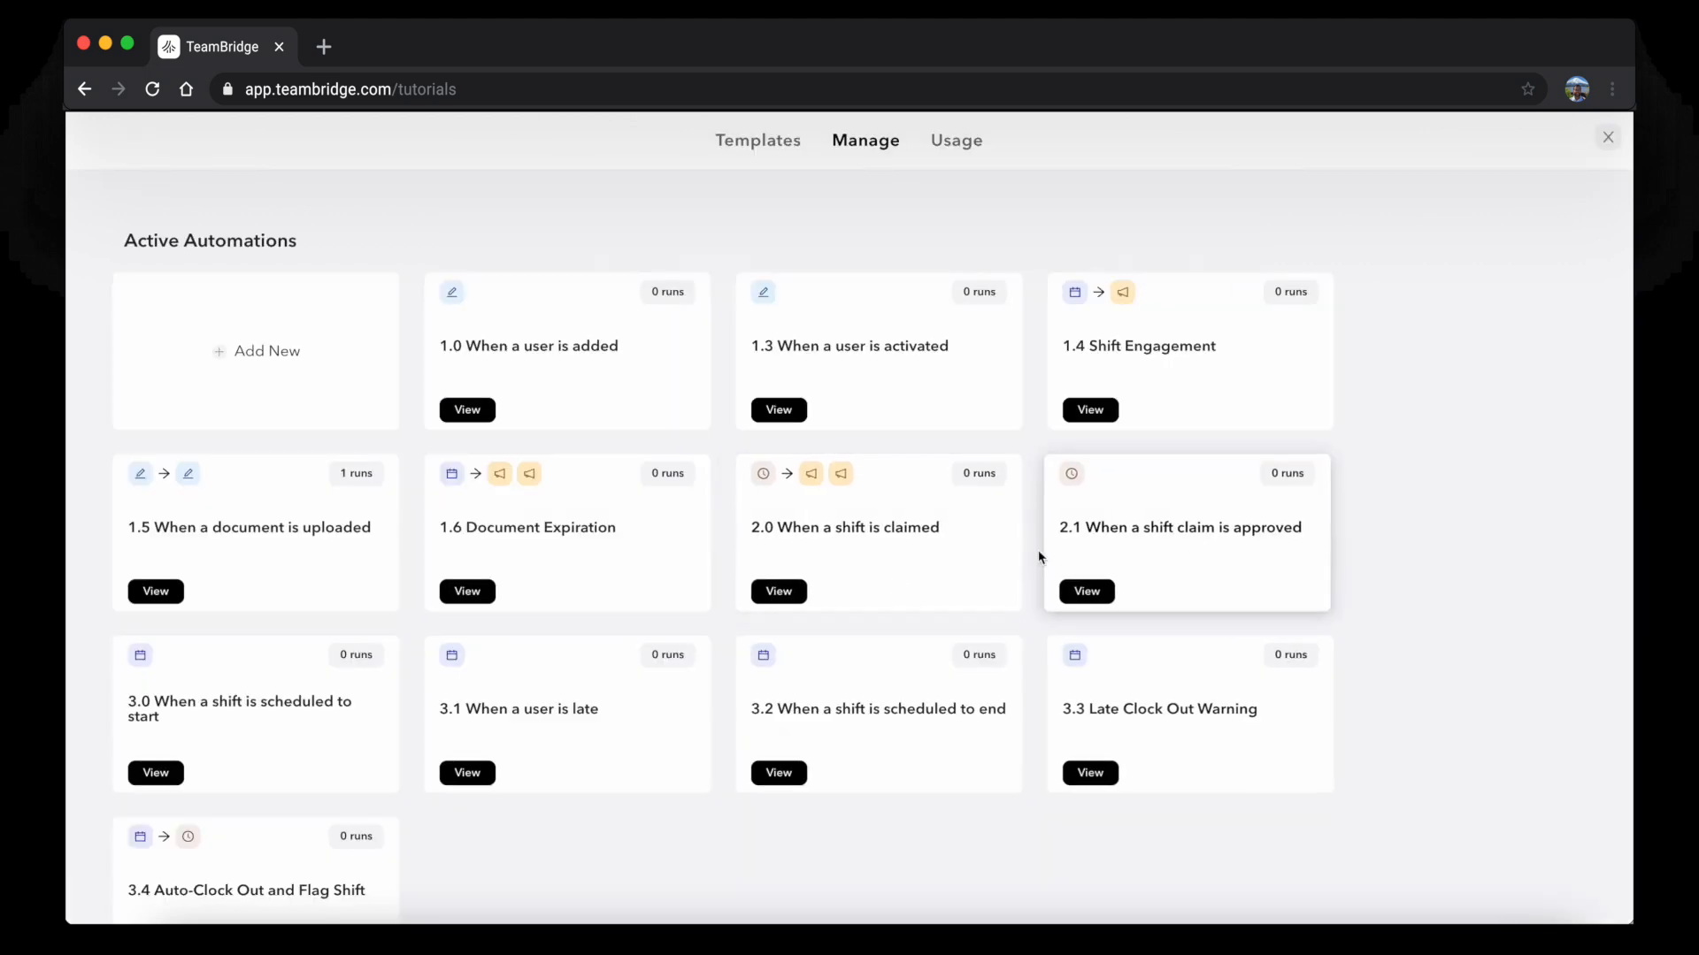
left_click(1607, 137)
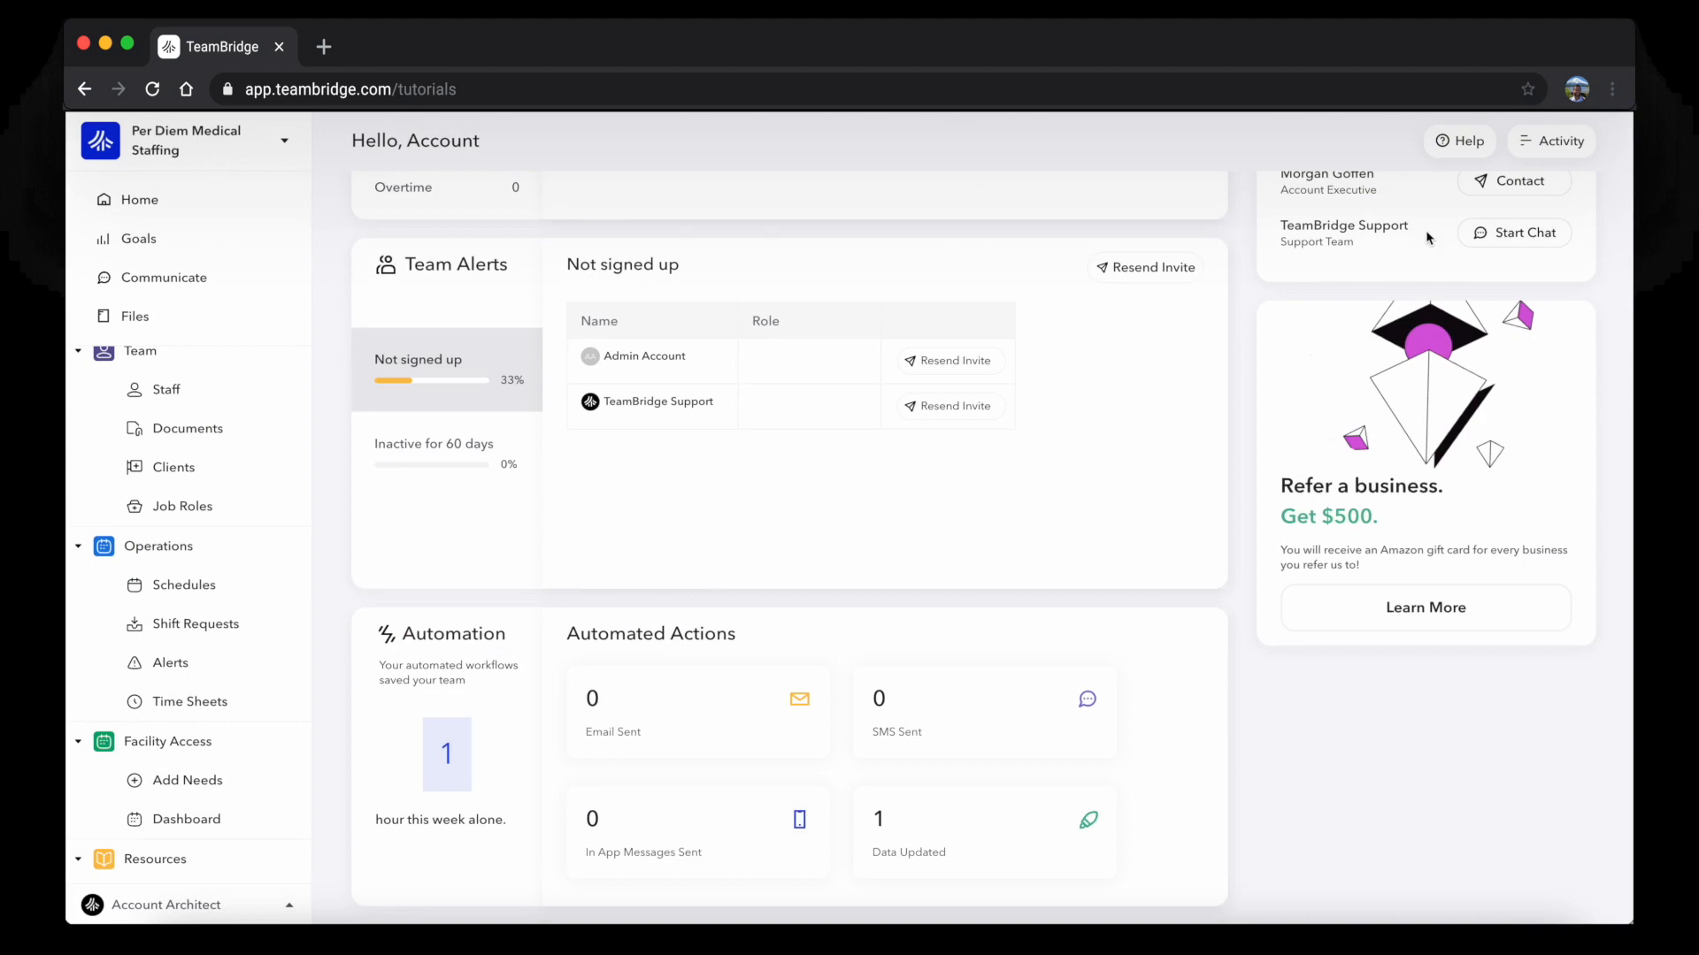
Look over a staff member's profile on the Staff table, then close it
scroll(583, 638, "up", 10)
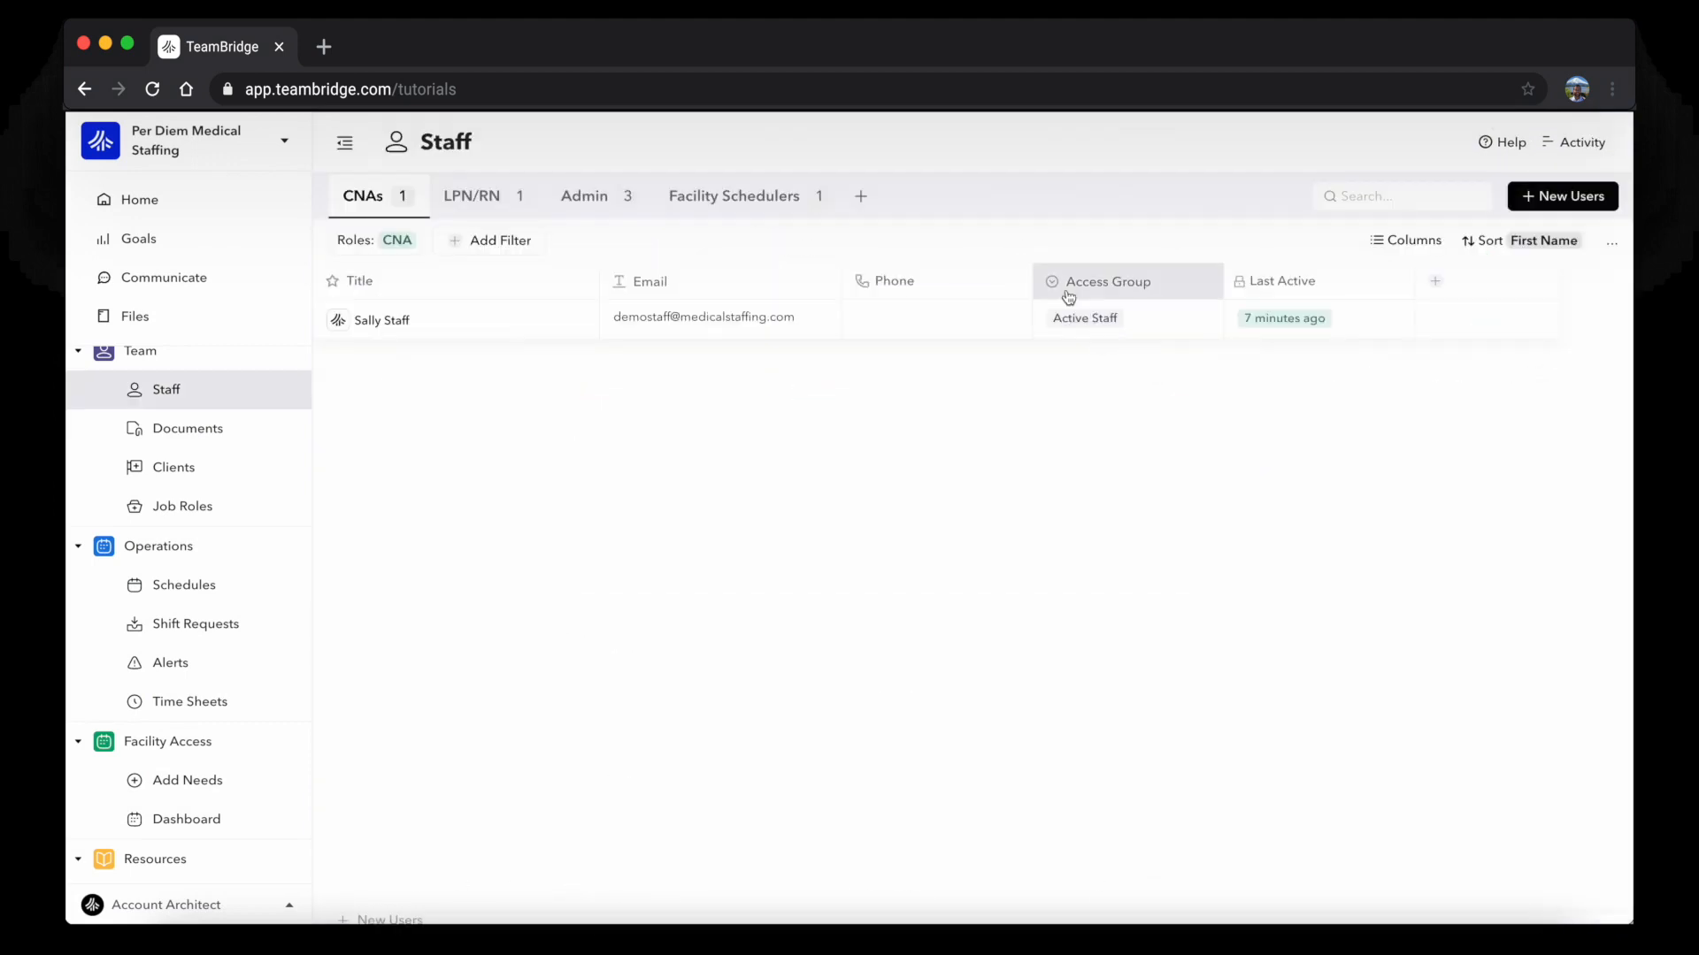
left_click(566, 321)
scroll(675, 531, "down", 5)
scroll(672, 534, "up", 5)
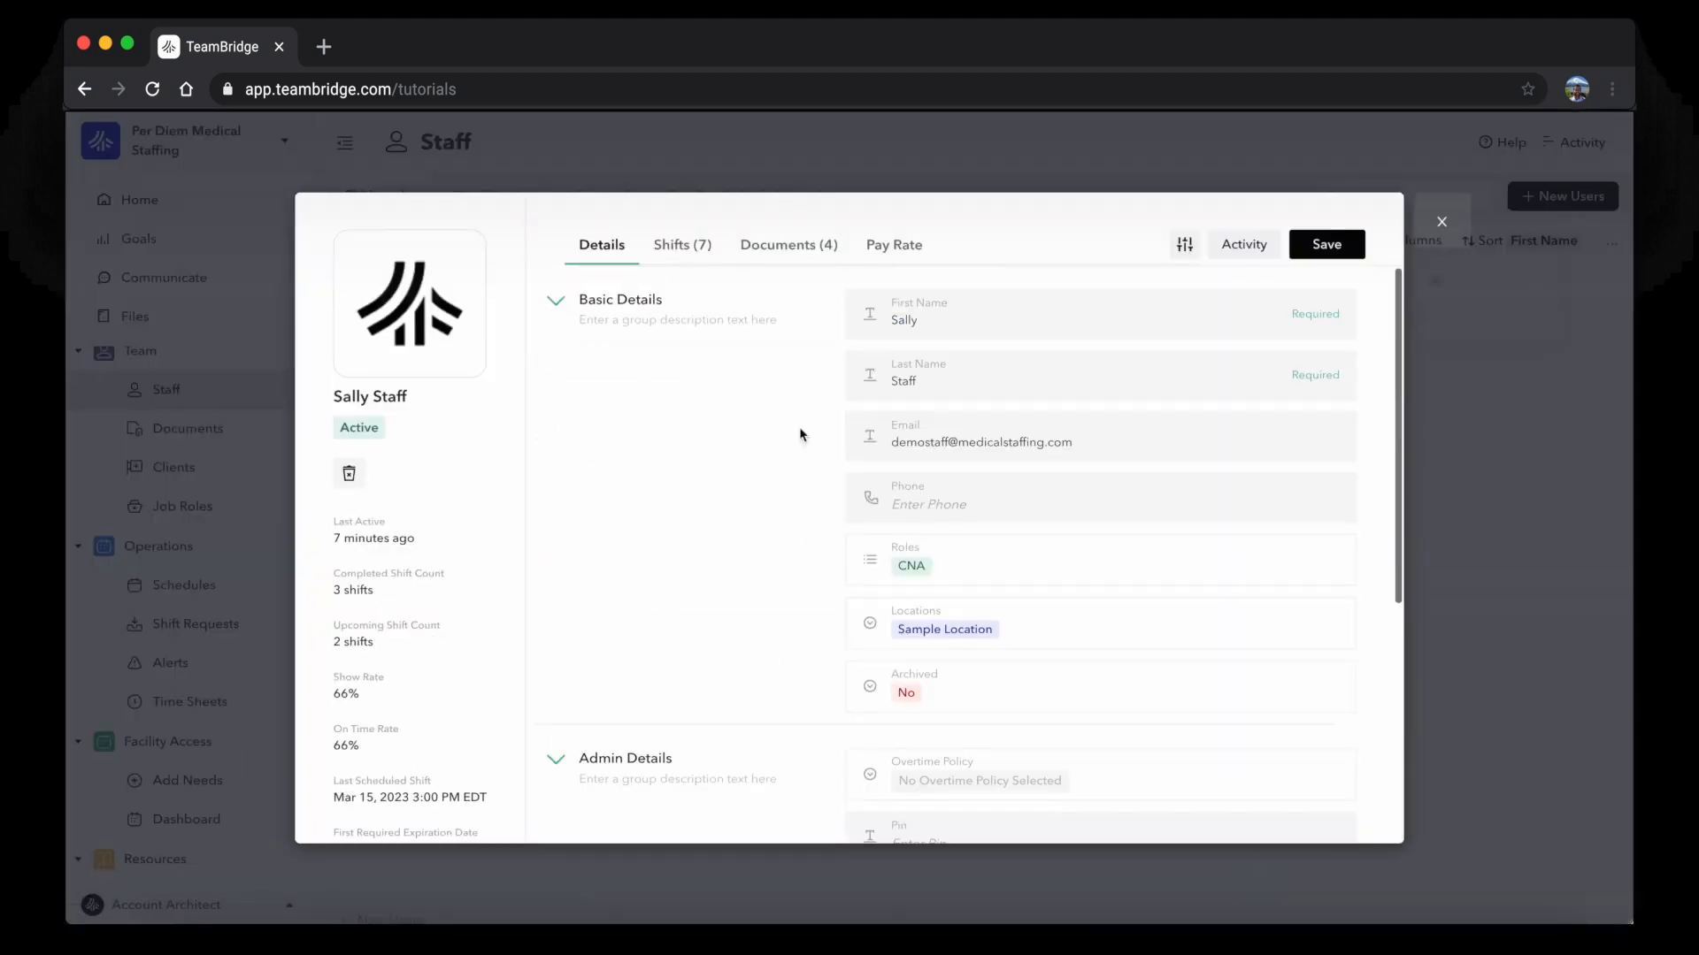
left_click(1441, 222)
Create a new Single Select column named Actions on the Staff table
left_click(1439, 298)
type("Acti")
left_click(739, 544)
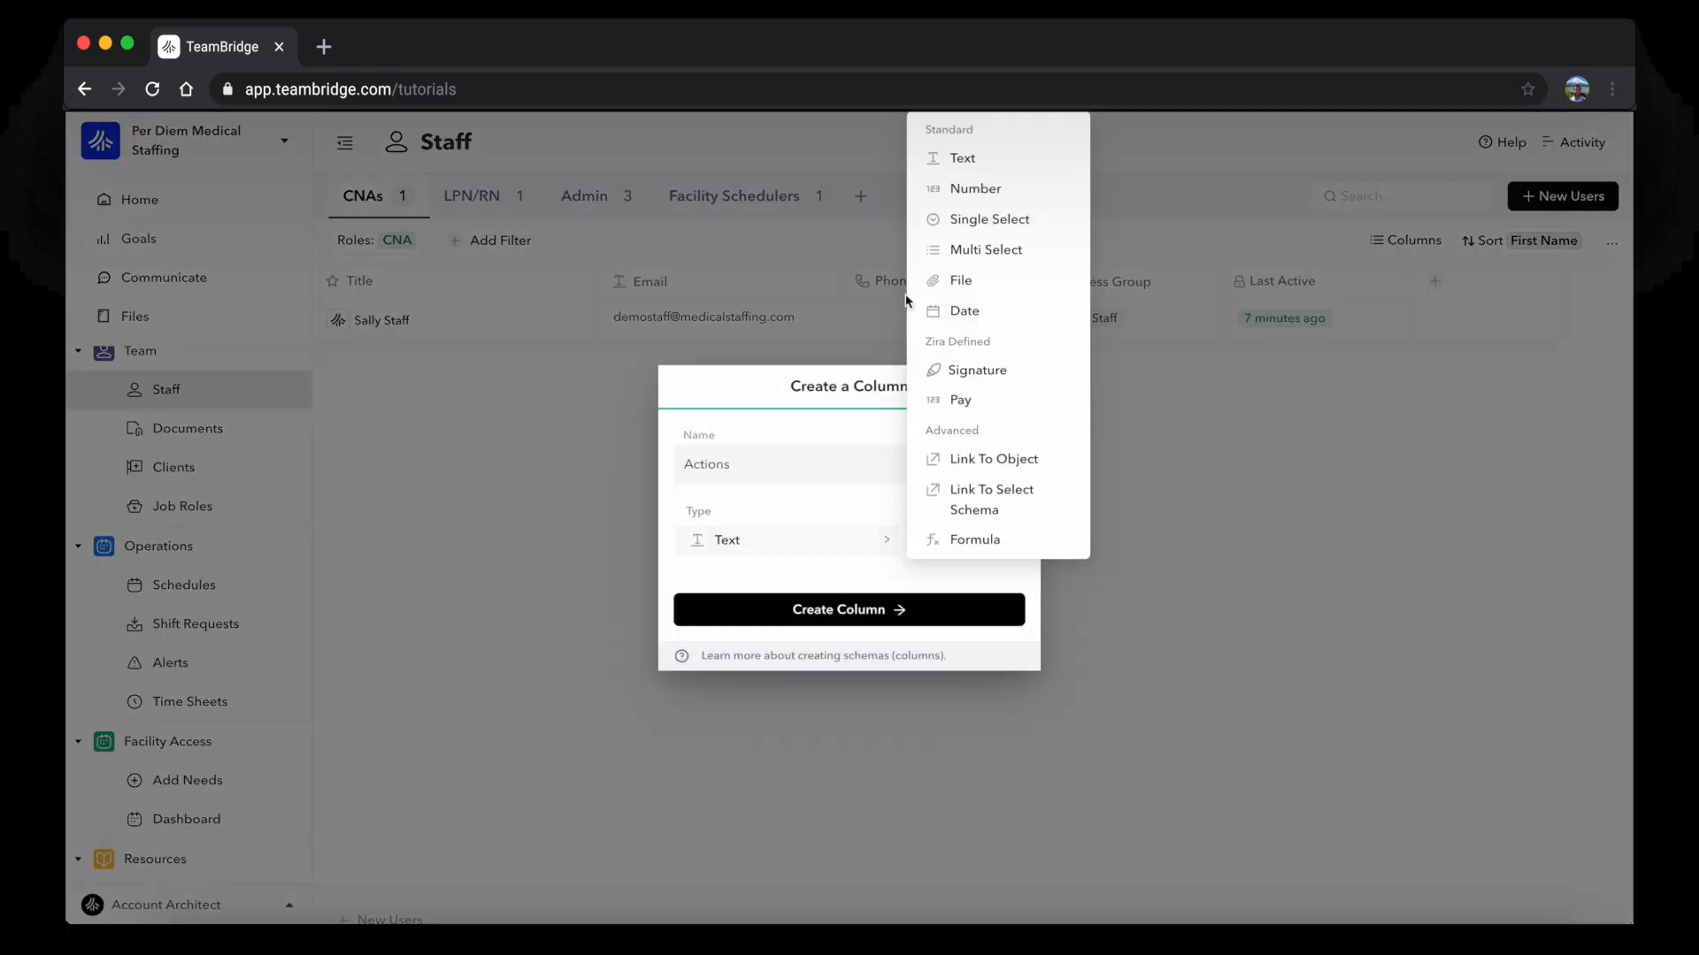
left_click(951, 221)
left_click(821, 610)
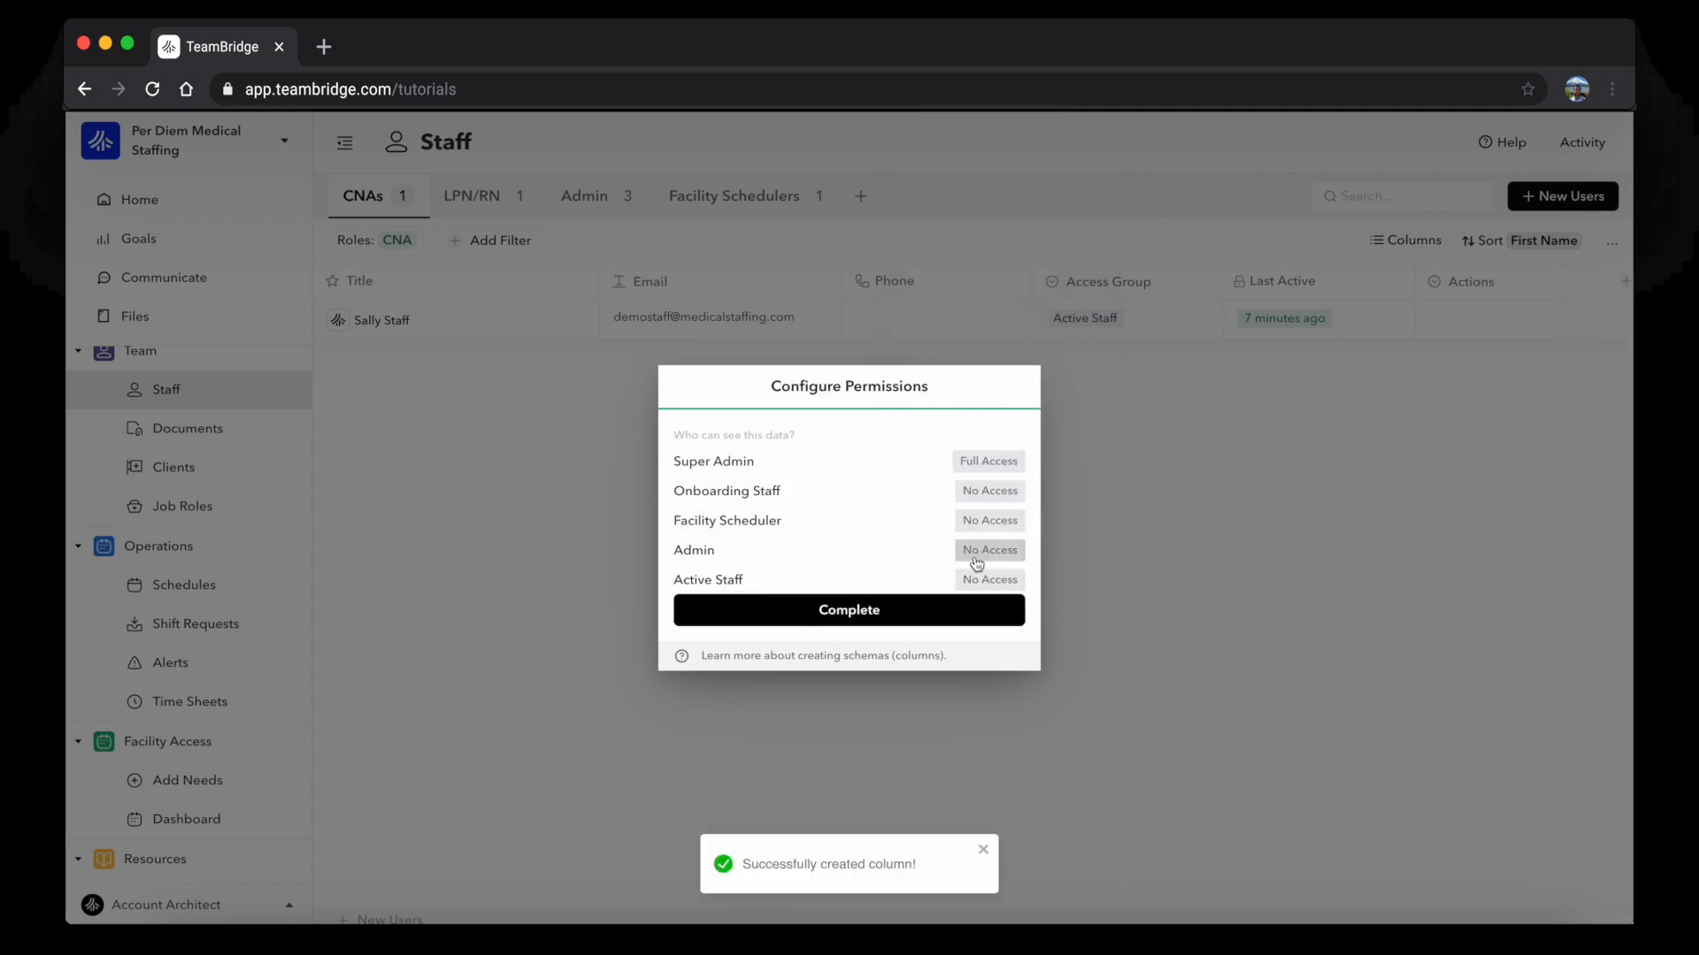
Grant Admin Full Access to the Actions column and complete the permissions
left_click(980, 555)
left_click(1088, 762)
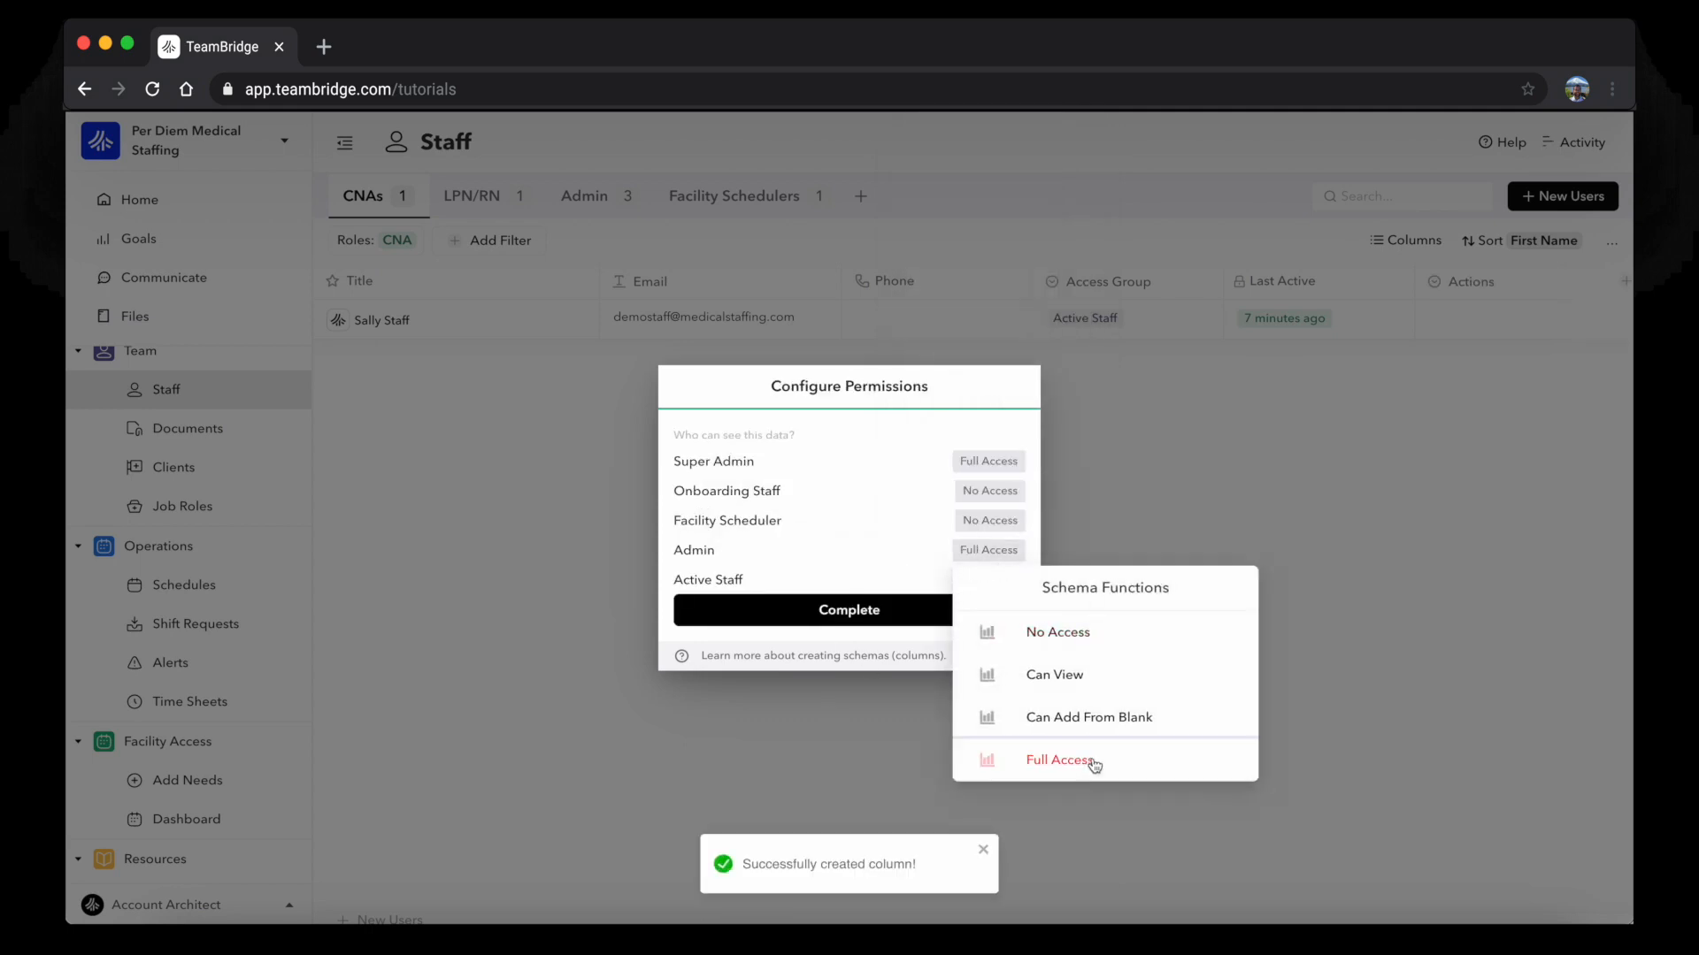
left_click(892, 605)
left_click(1469, 321)
Enter Send Invite as the staff member's Actions value
type("Sedn")
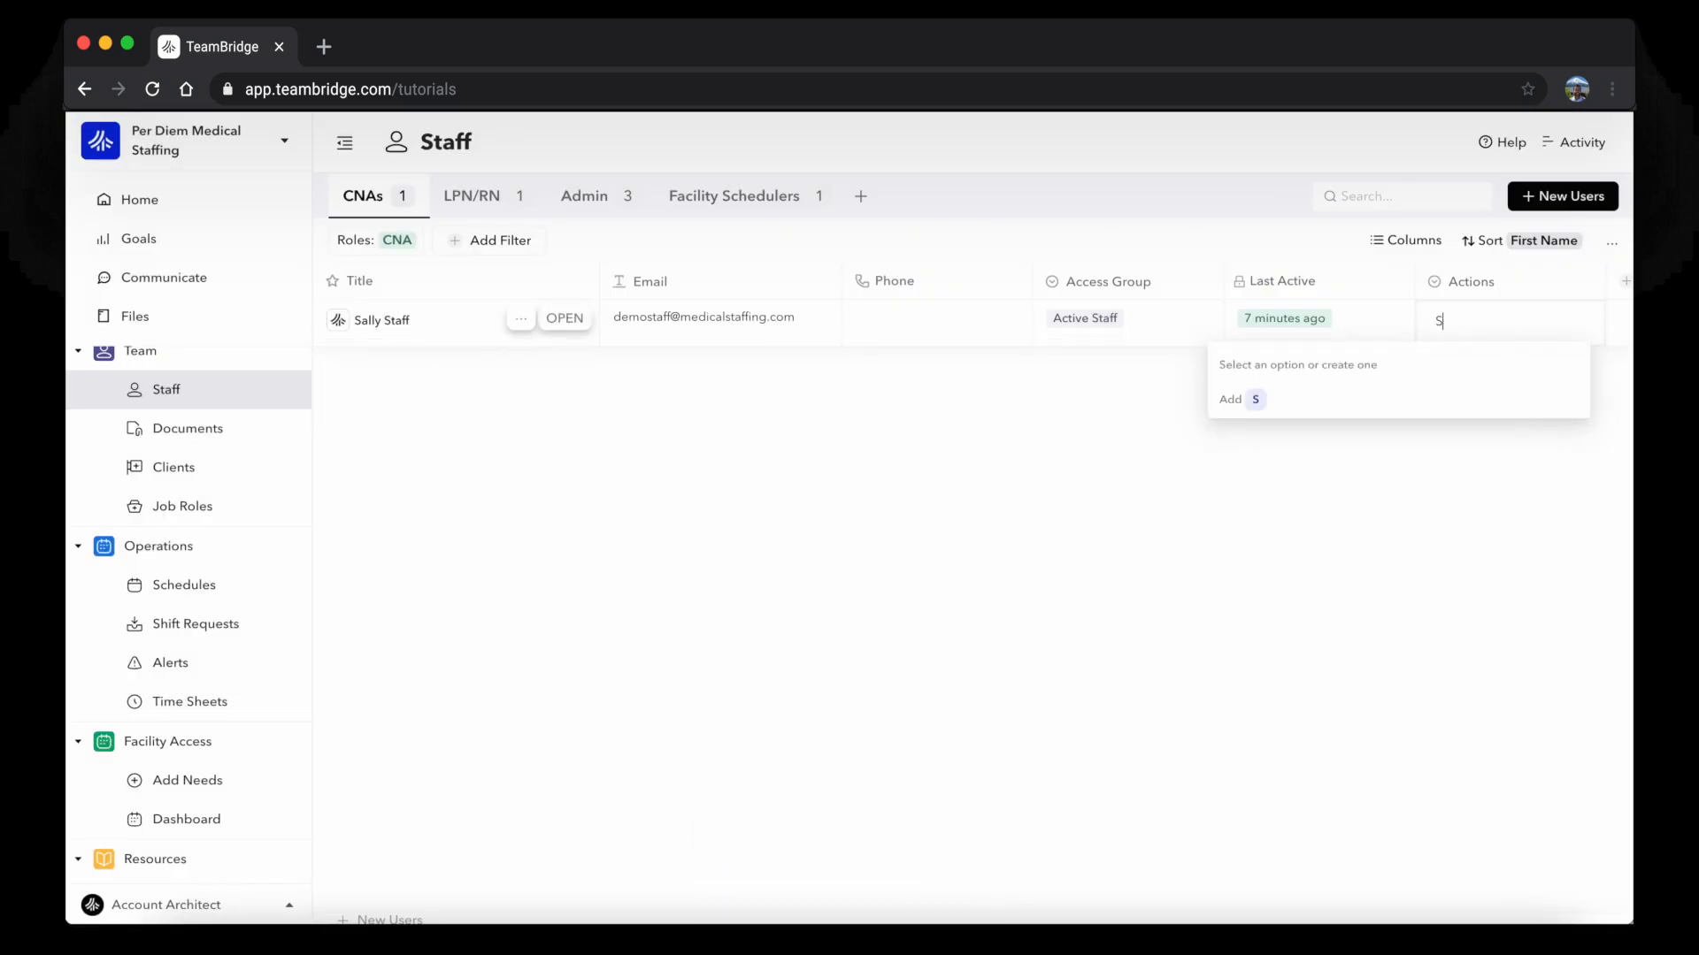
key("BackSpace")
type("nd Invite")
key("Return")
Add an Invite Sent option to Actions, keeping the value set to Send Invite
left_click(1540, 330)
type("Invite Send")
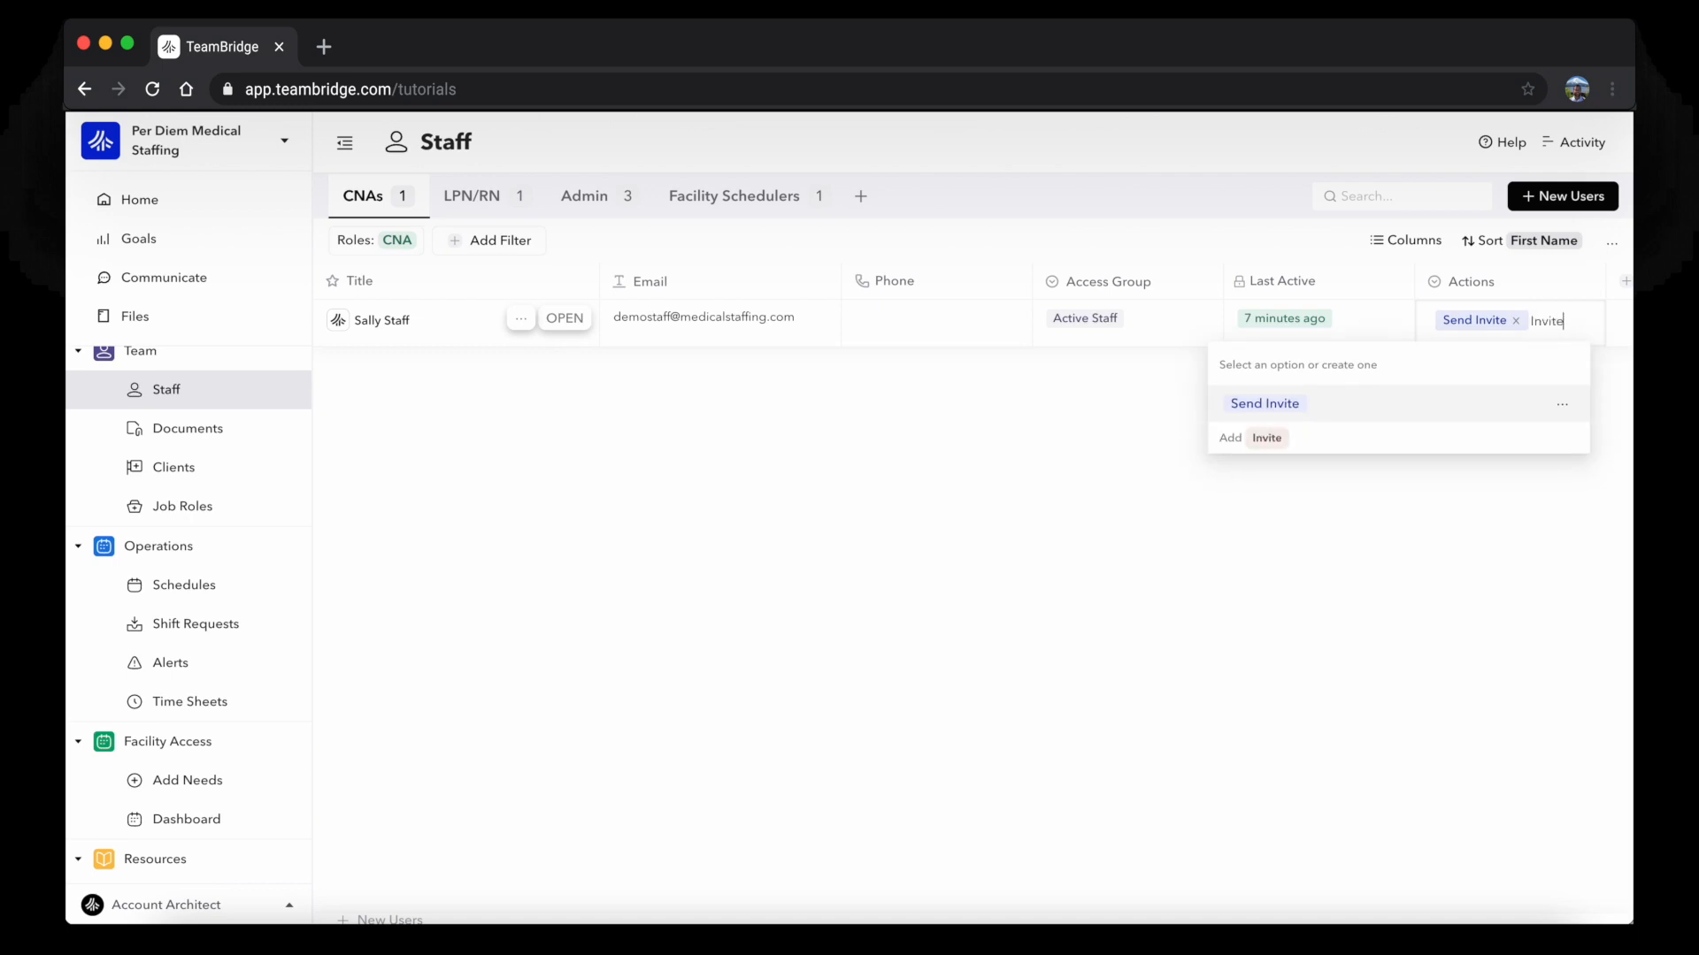
key("BackSpace")
type("t")
key("Return")
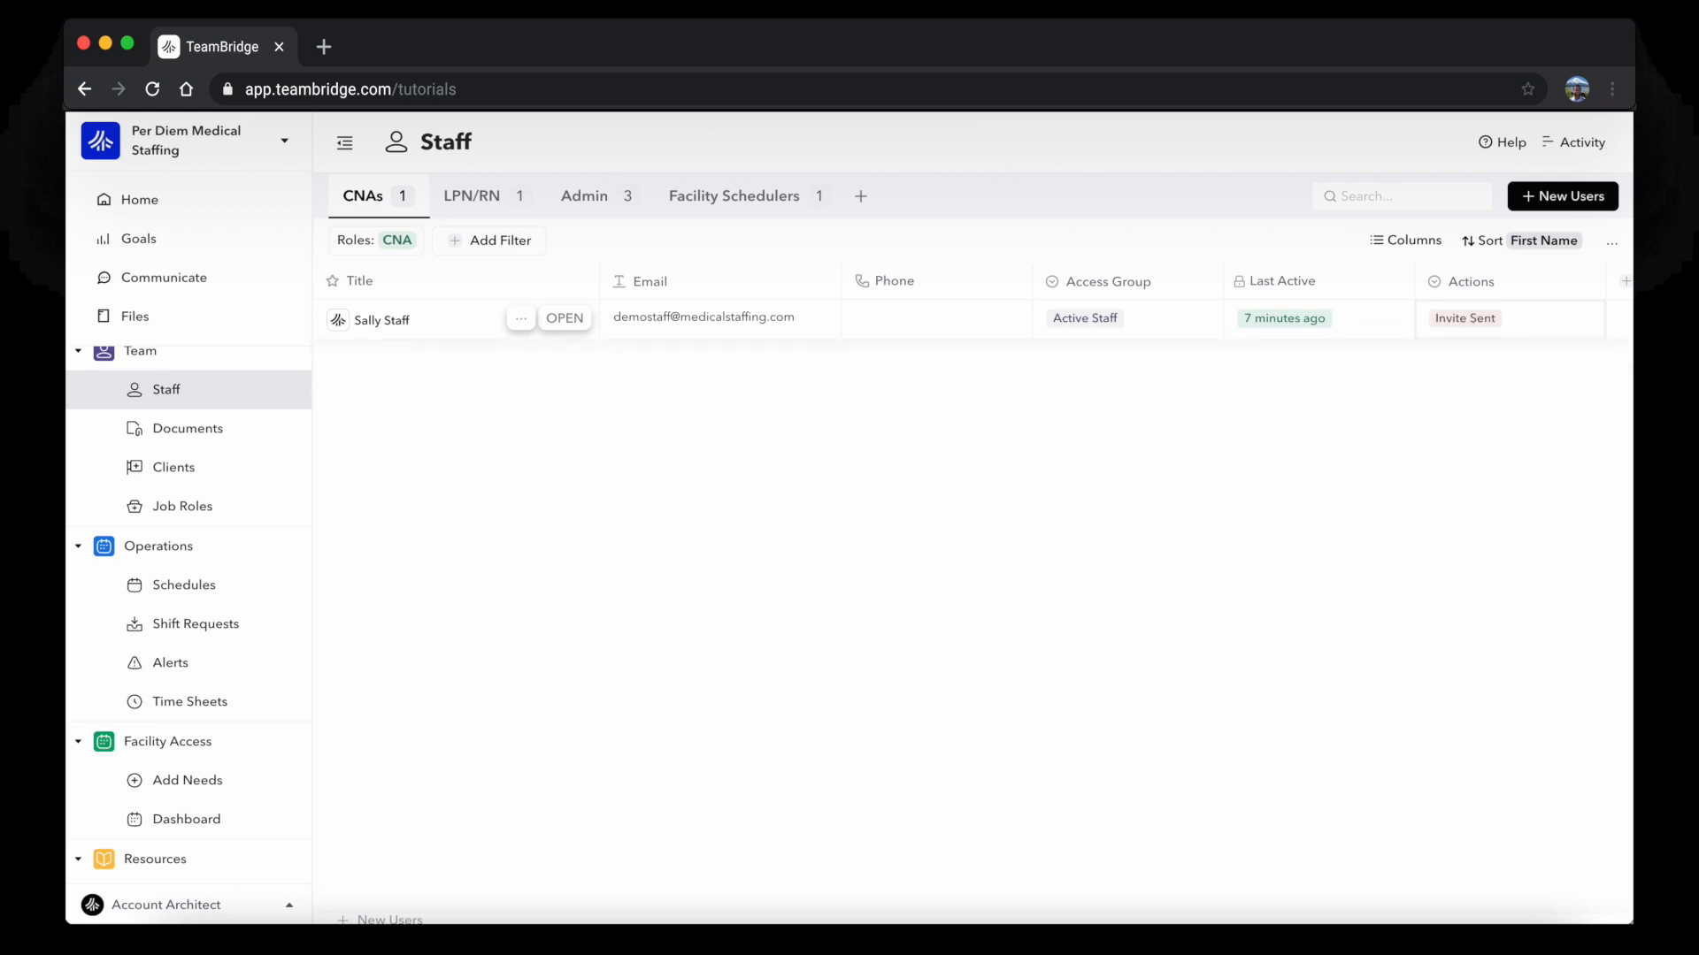
left_click(1536, 308)
left_click(1426, 403)
Make the Invite Sent option green, leaving Send Invite selected
left_click(1517, 330)
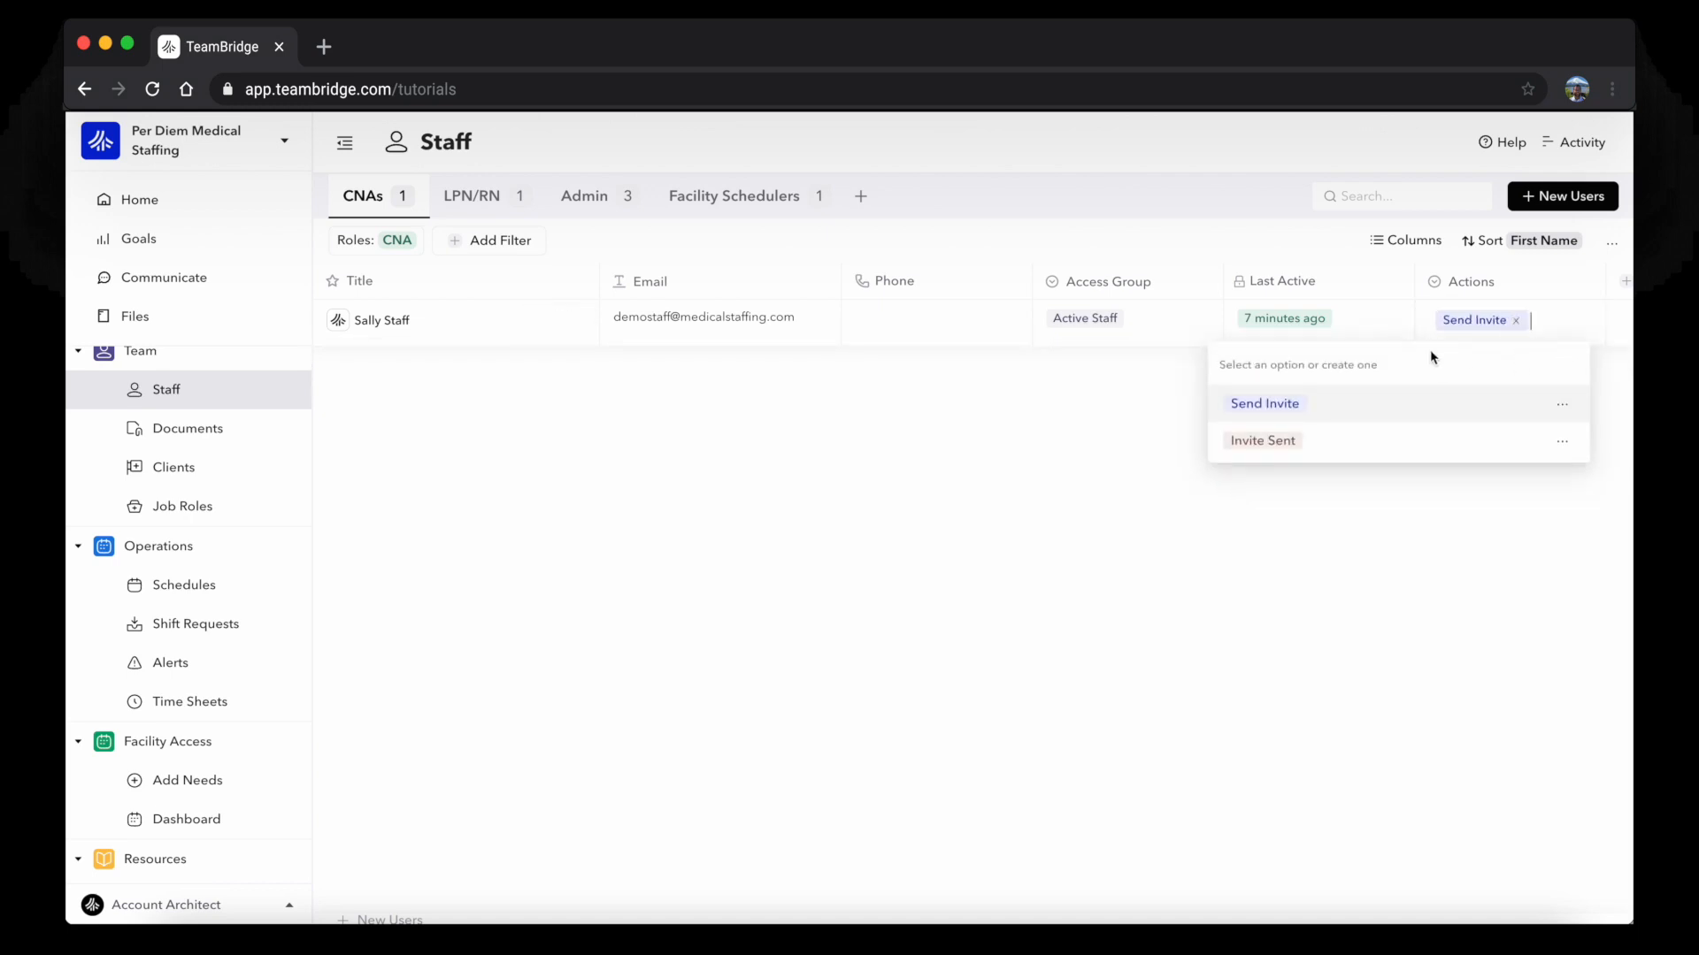
left_click(1561, 441)
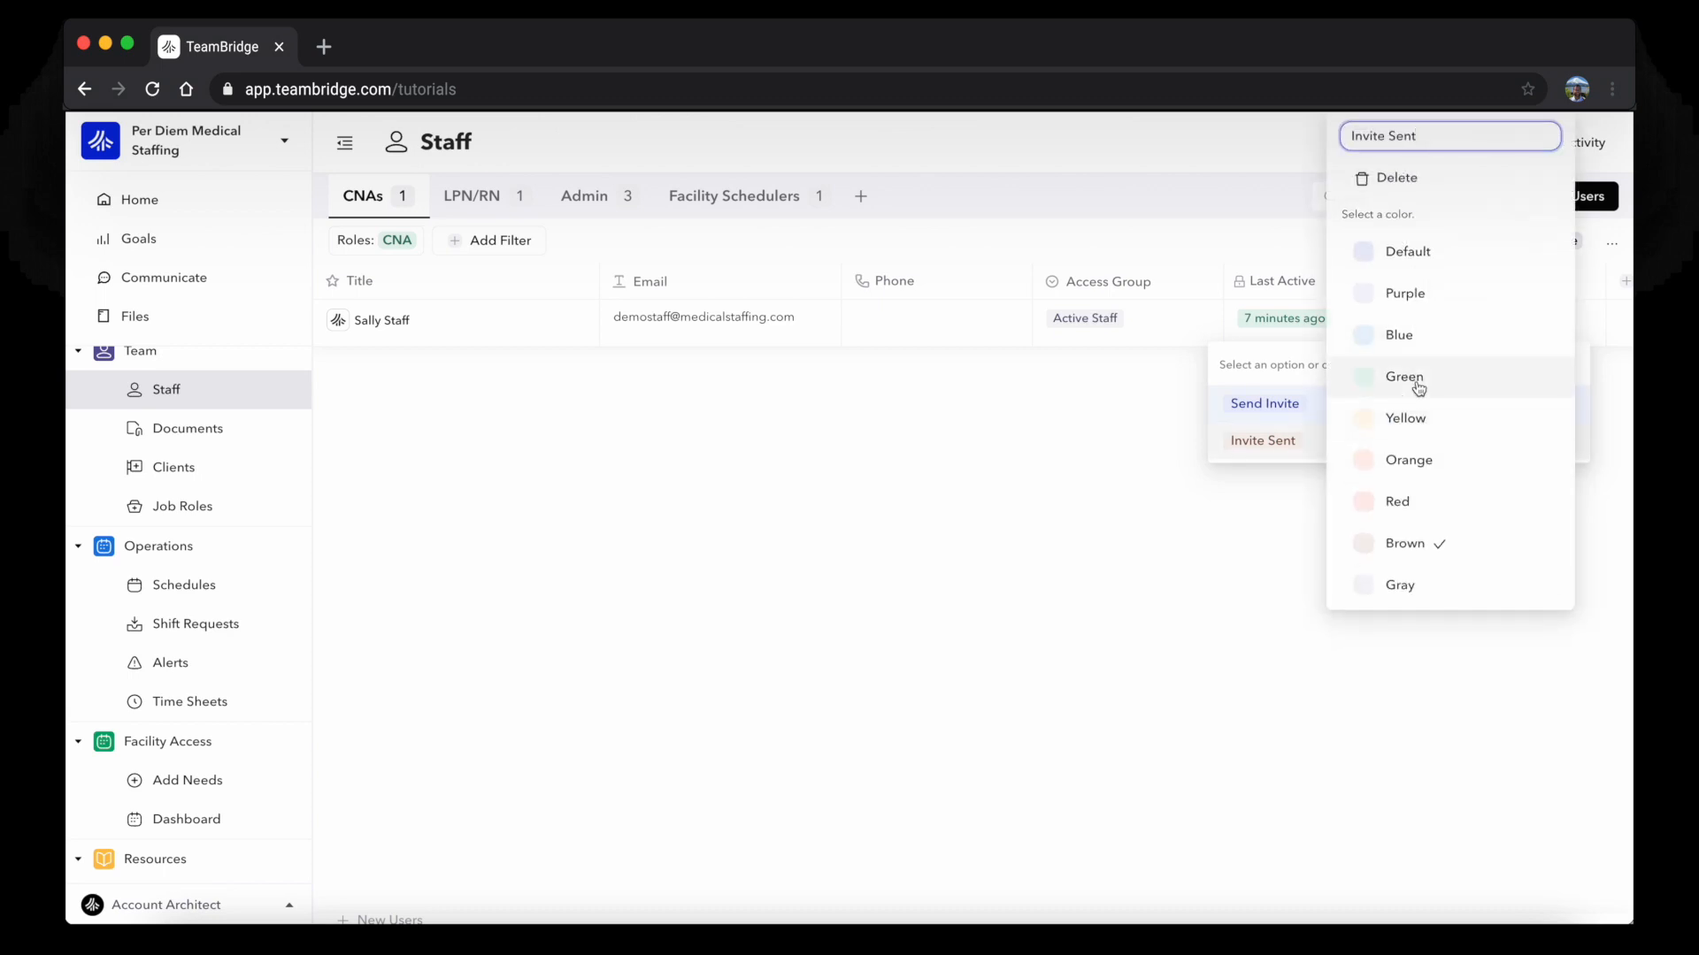
left_click(1417, 380)
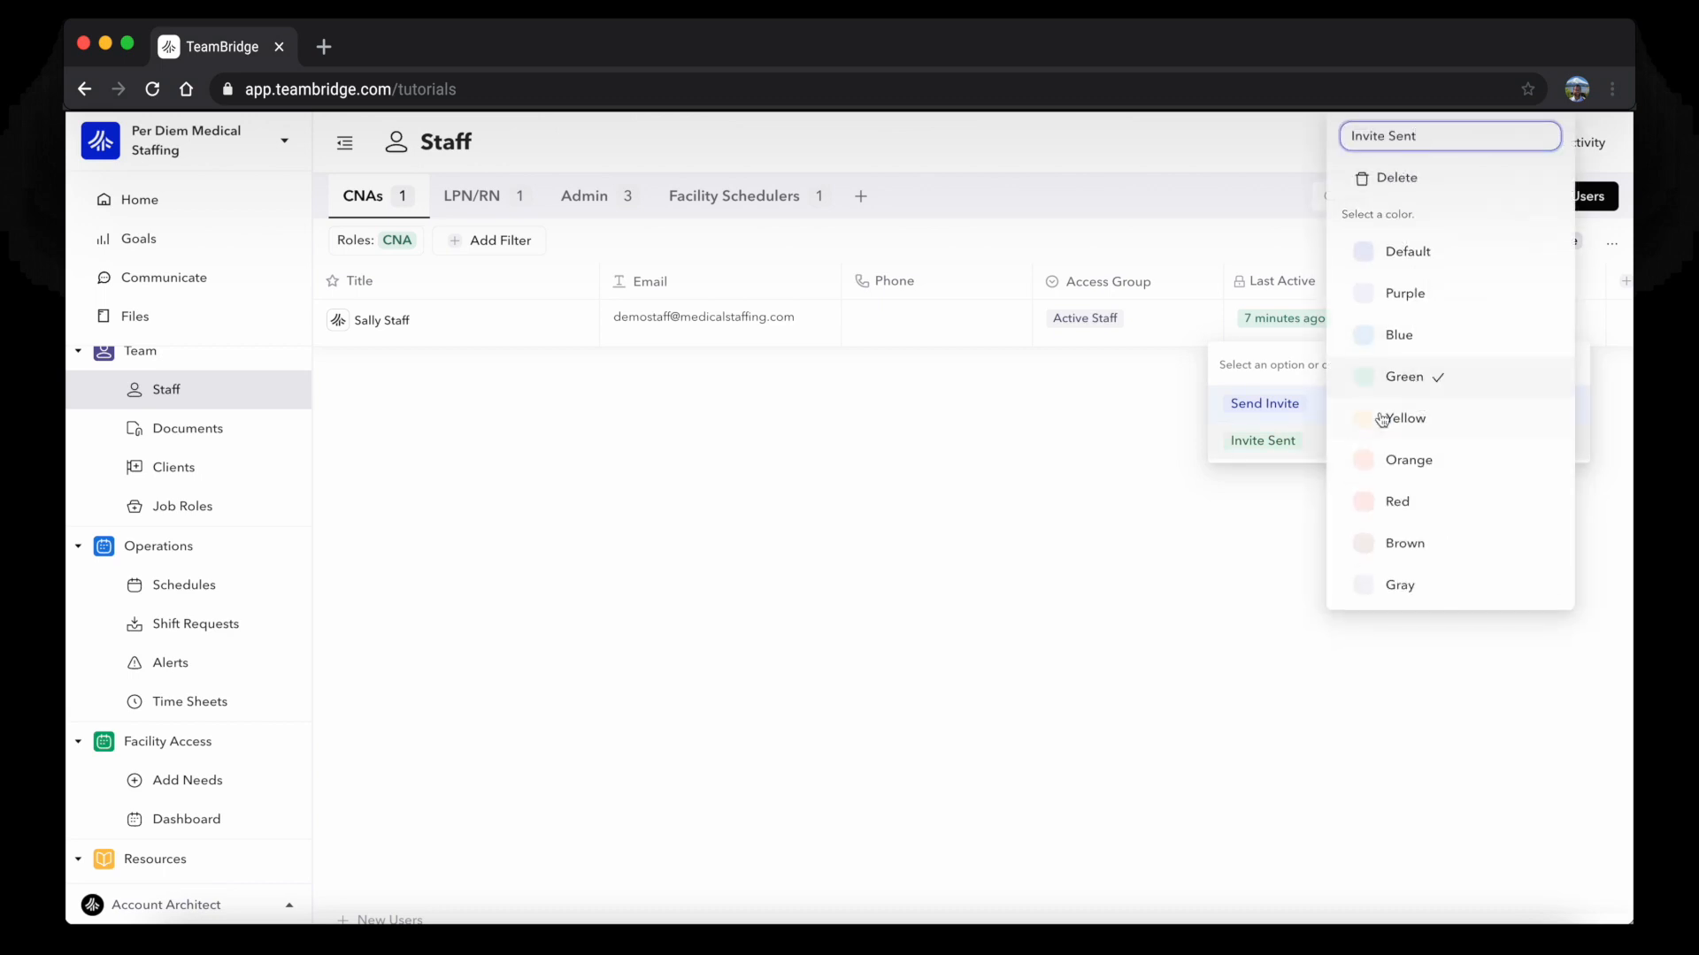
left_click(1165, 463)
left_click(1522, 313)
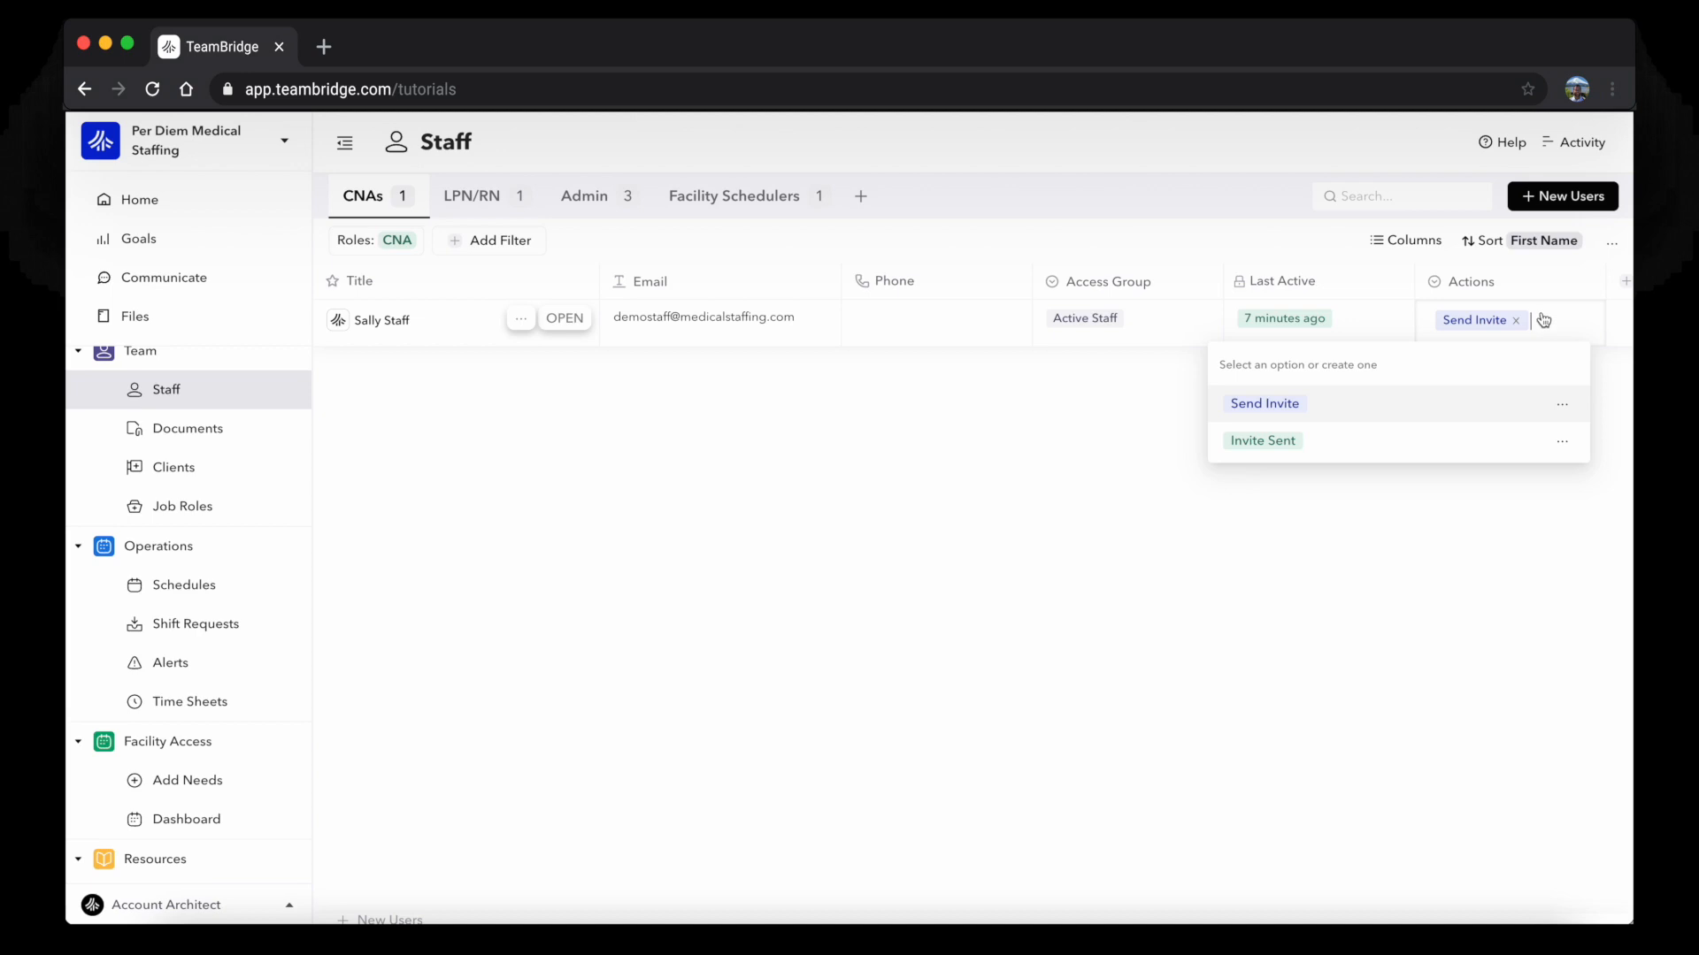
left_click(1145, 396)
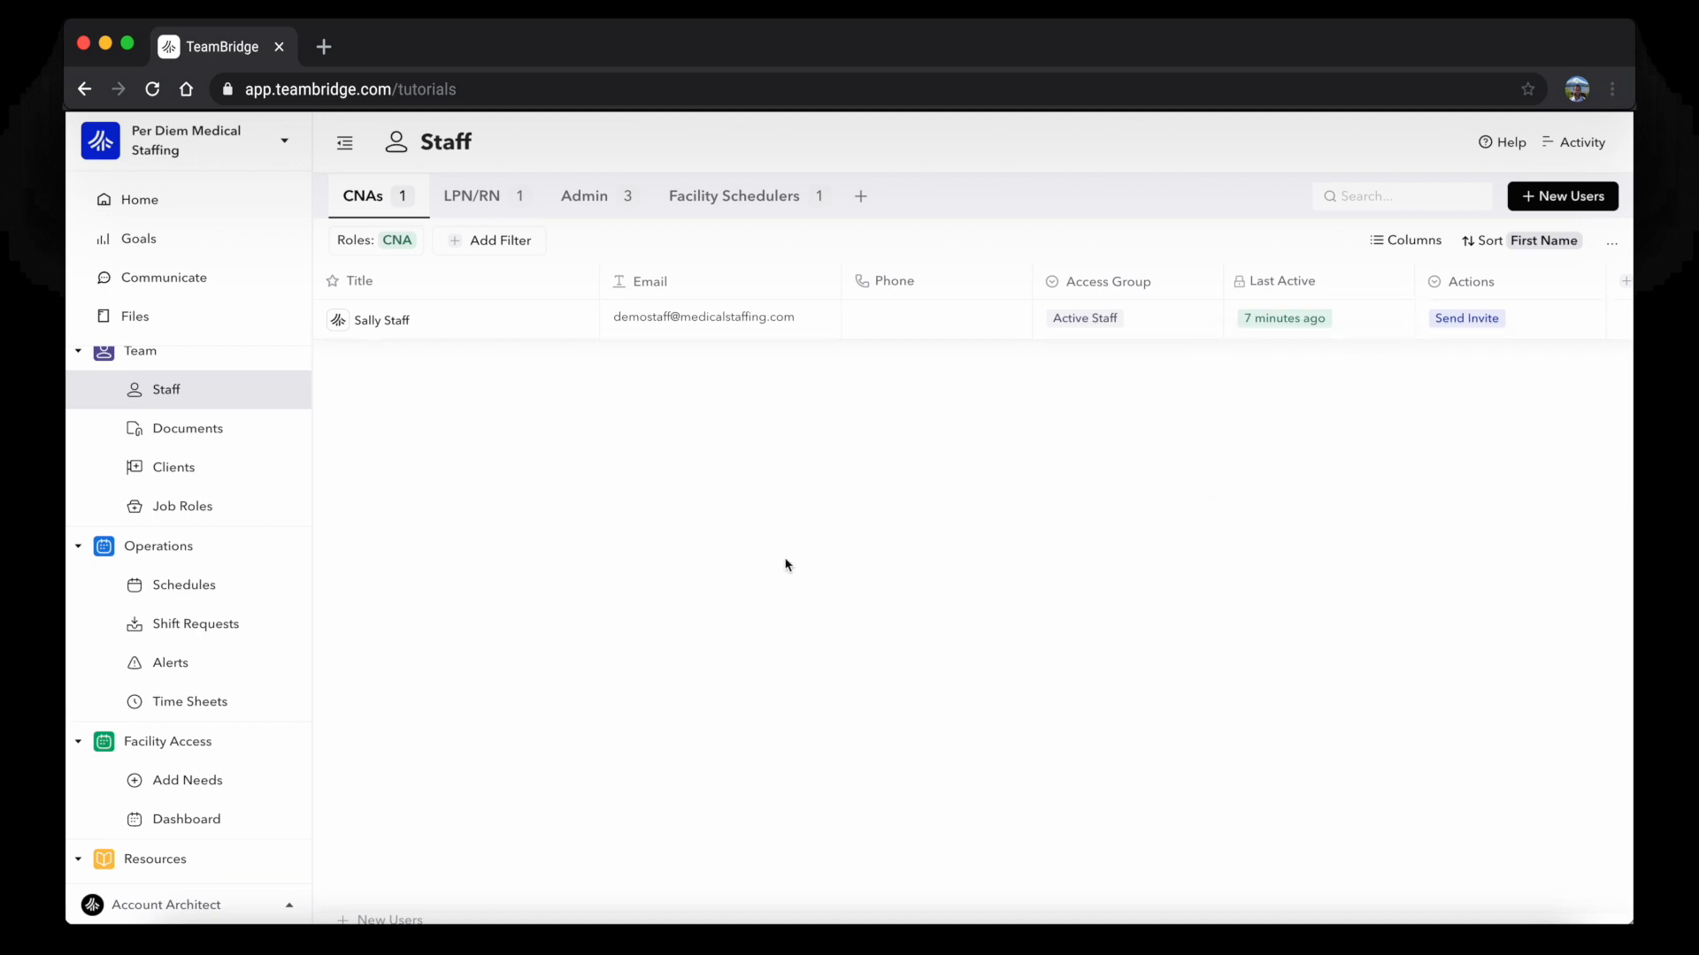
Start a new automation from Account Architect > Automations > Add New
left_click(215, 906)
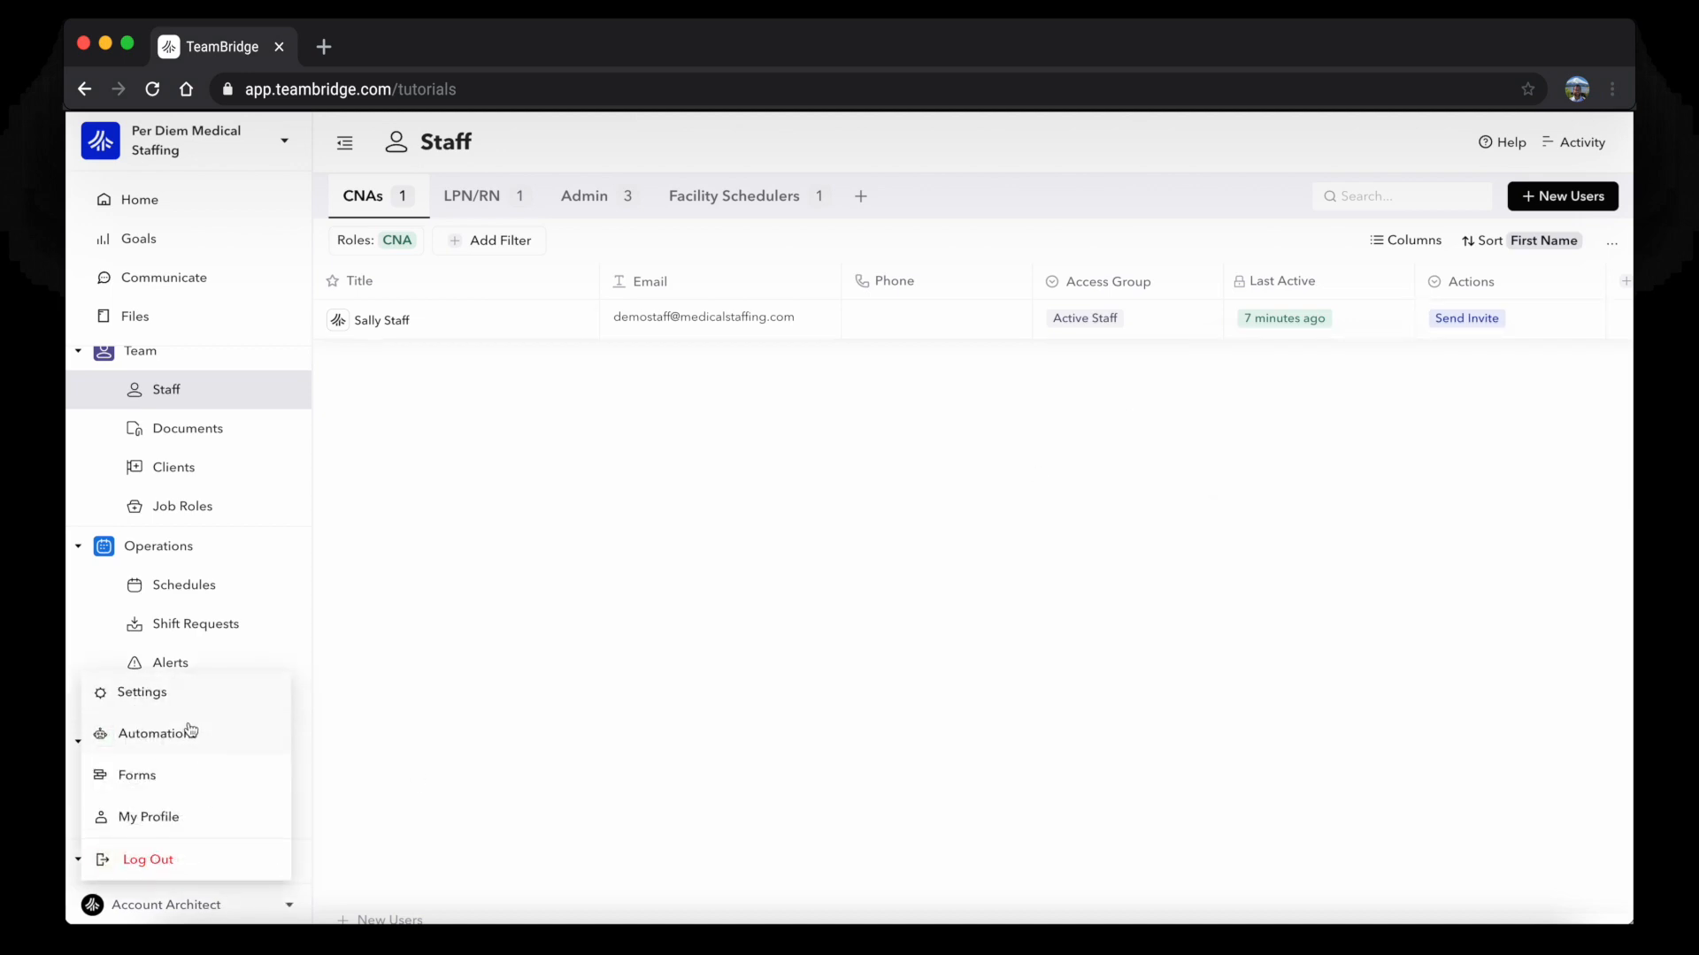
left_click(190, 731)
left_click(307, 383)
Rename the automation title to '1.0 Send Manual Invite'
left_click(357, 168)
key("super+a")
type("1.0")
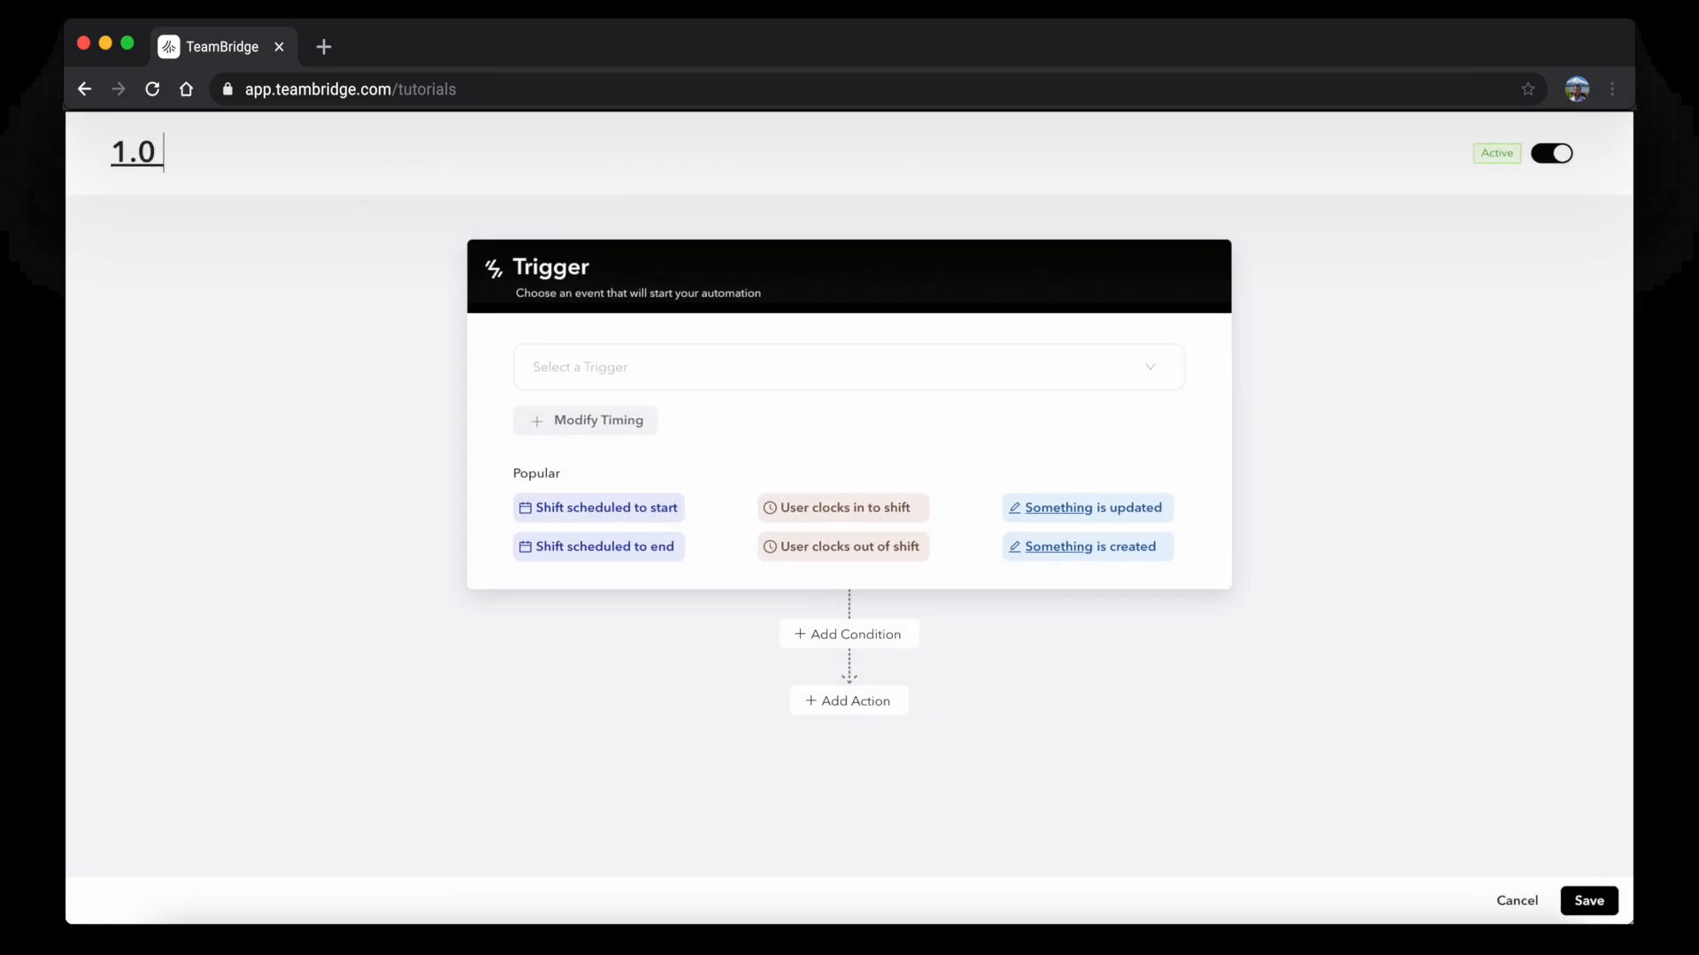
type(" Send Manualm")
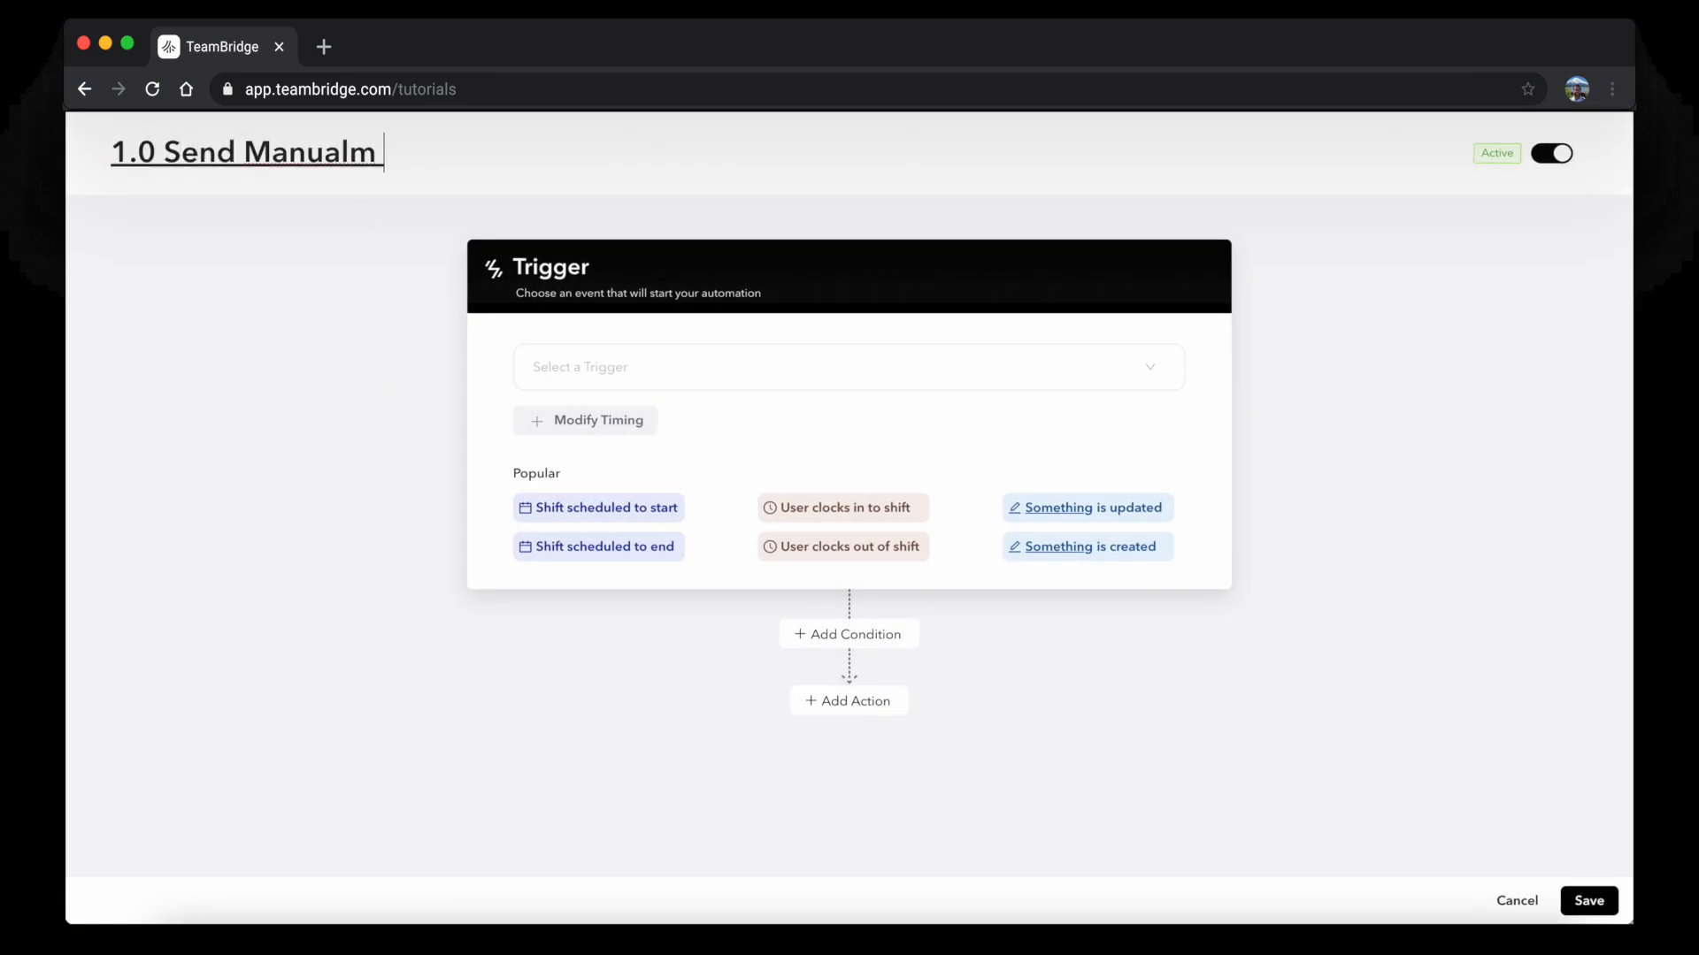
key("BackSpace")
type("Invite")
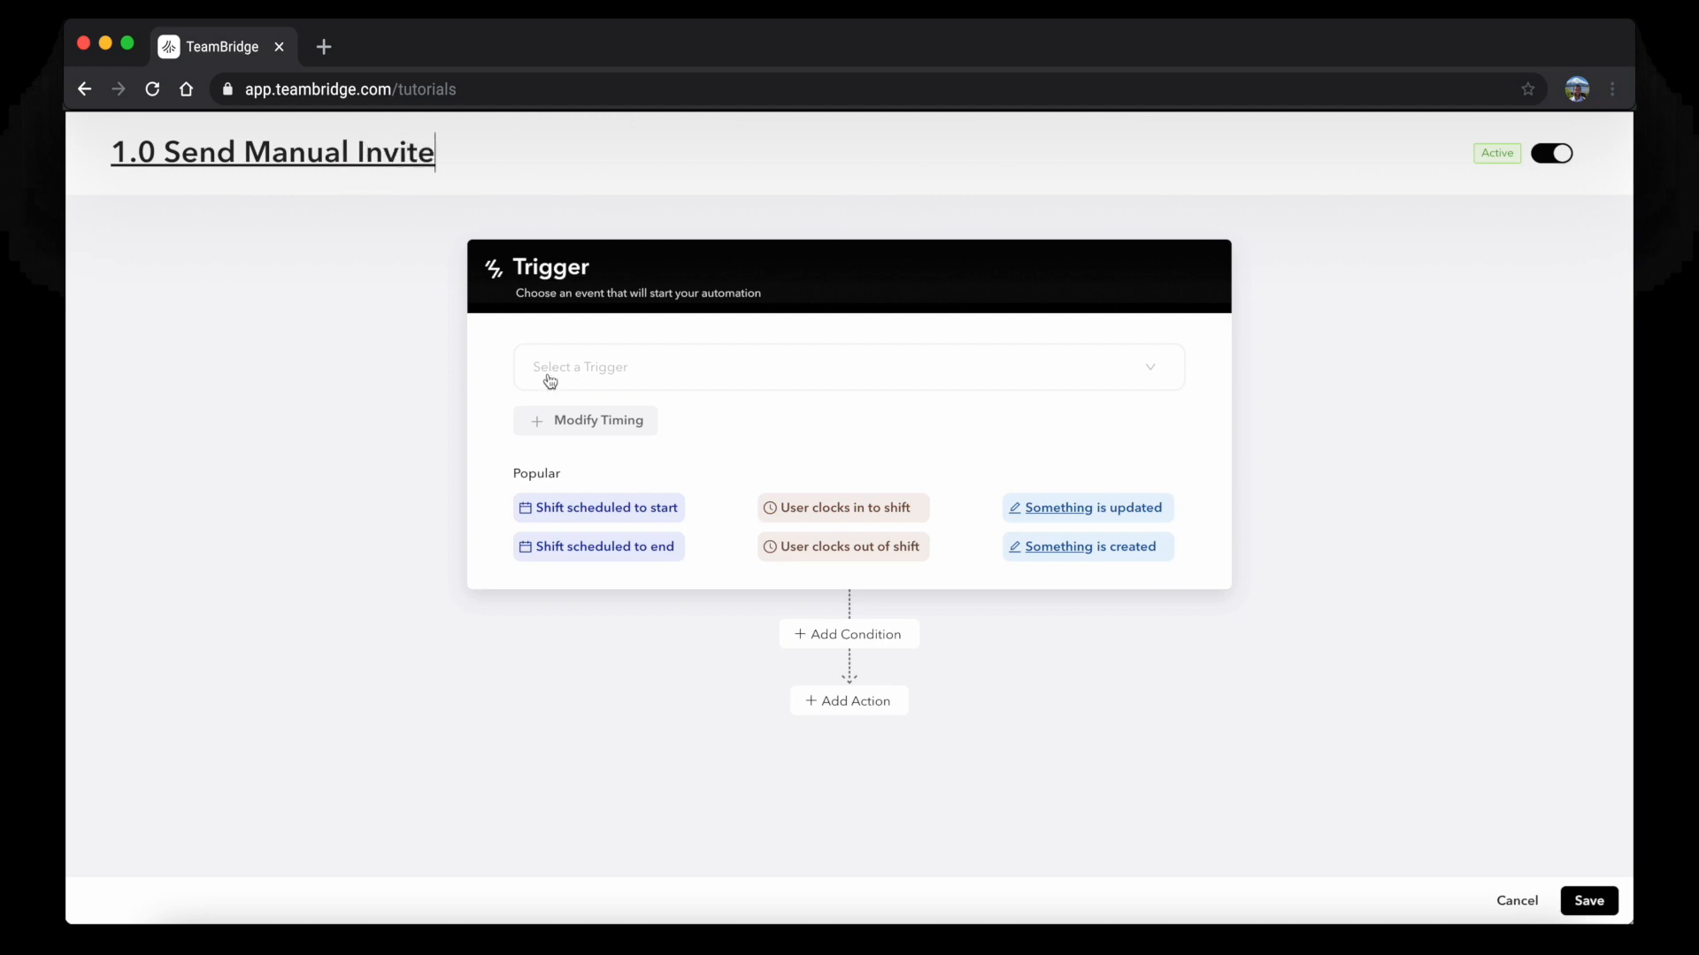
Set the trigger to Users > Actions is updated
left_click(604, 370)
left_click(629, 477)
scroll(624, 531, "down", 3)
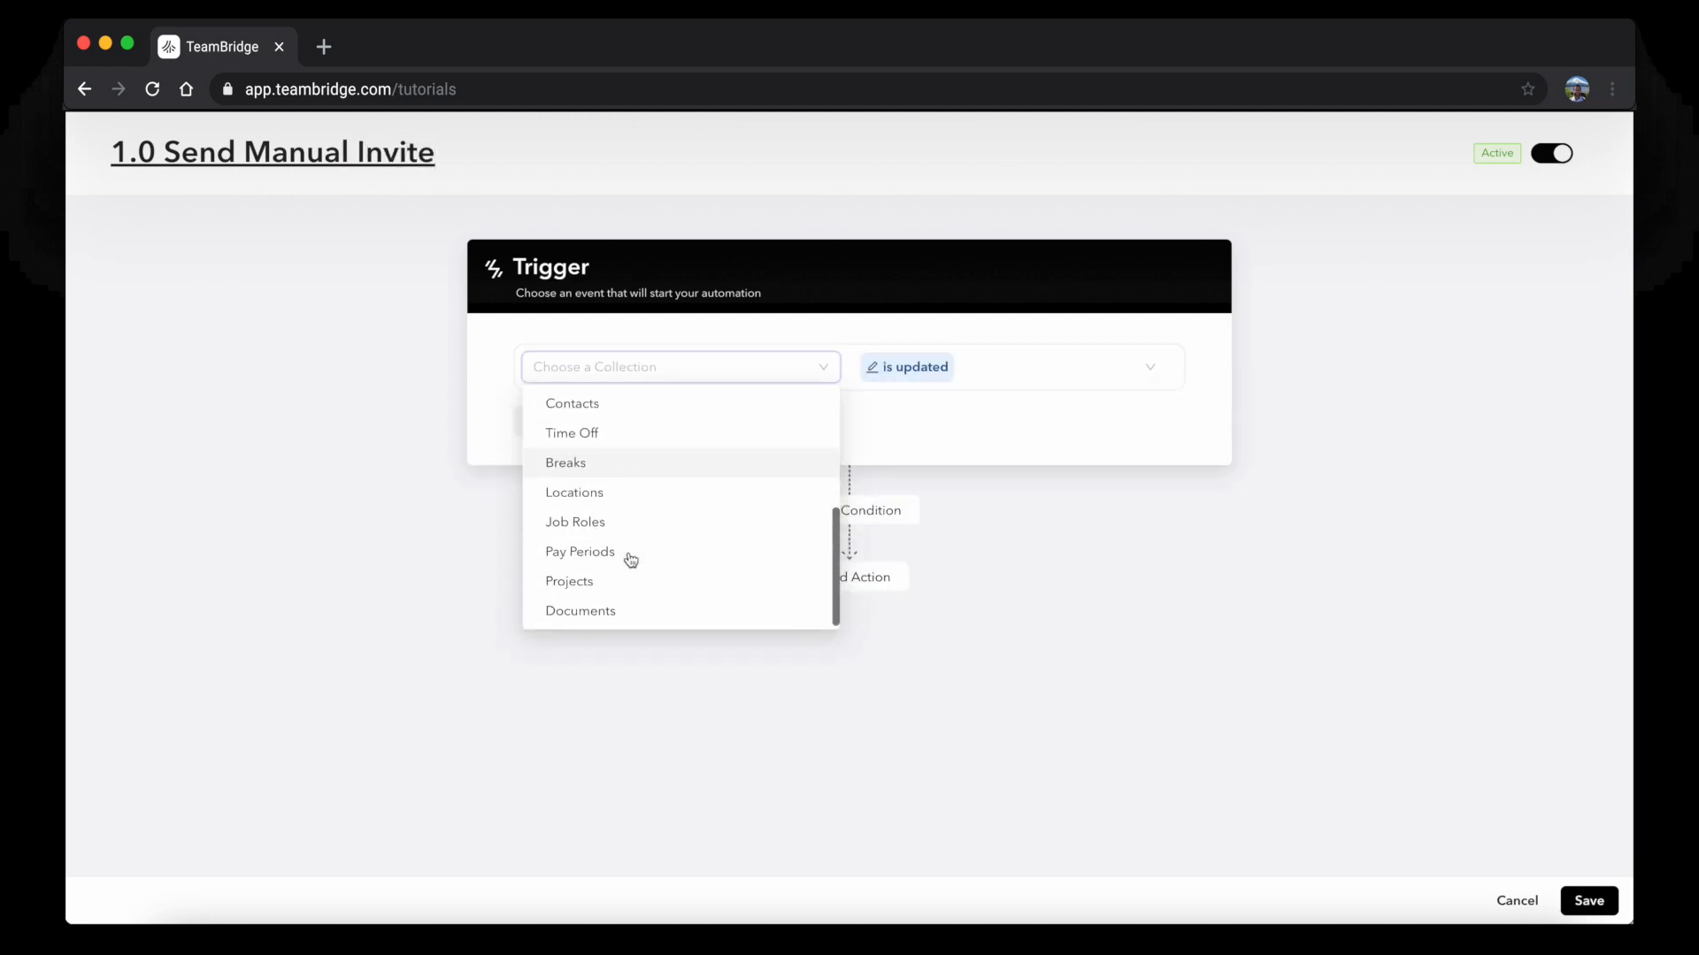
scroll(577, 400, "up", 2)
left_click(576, 456)
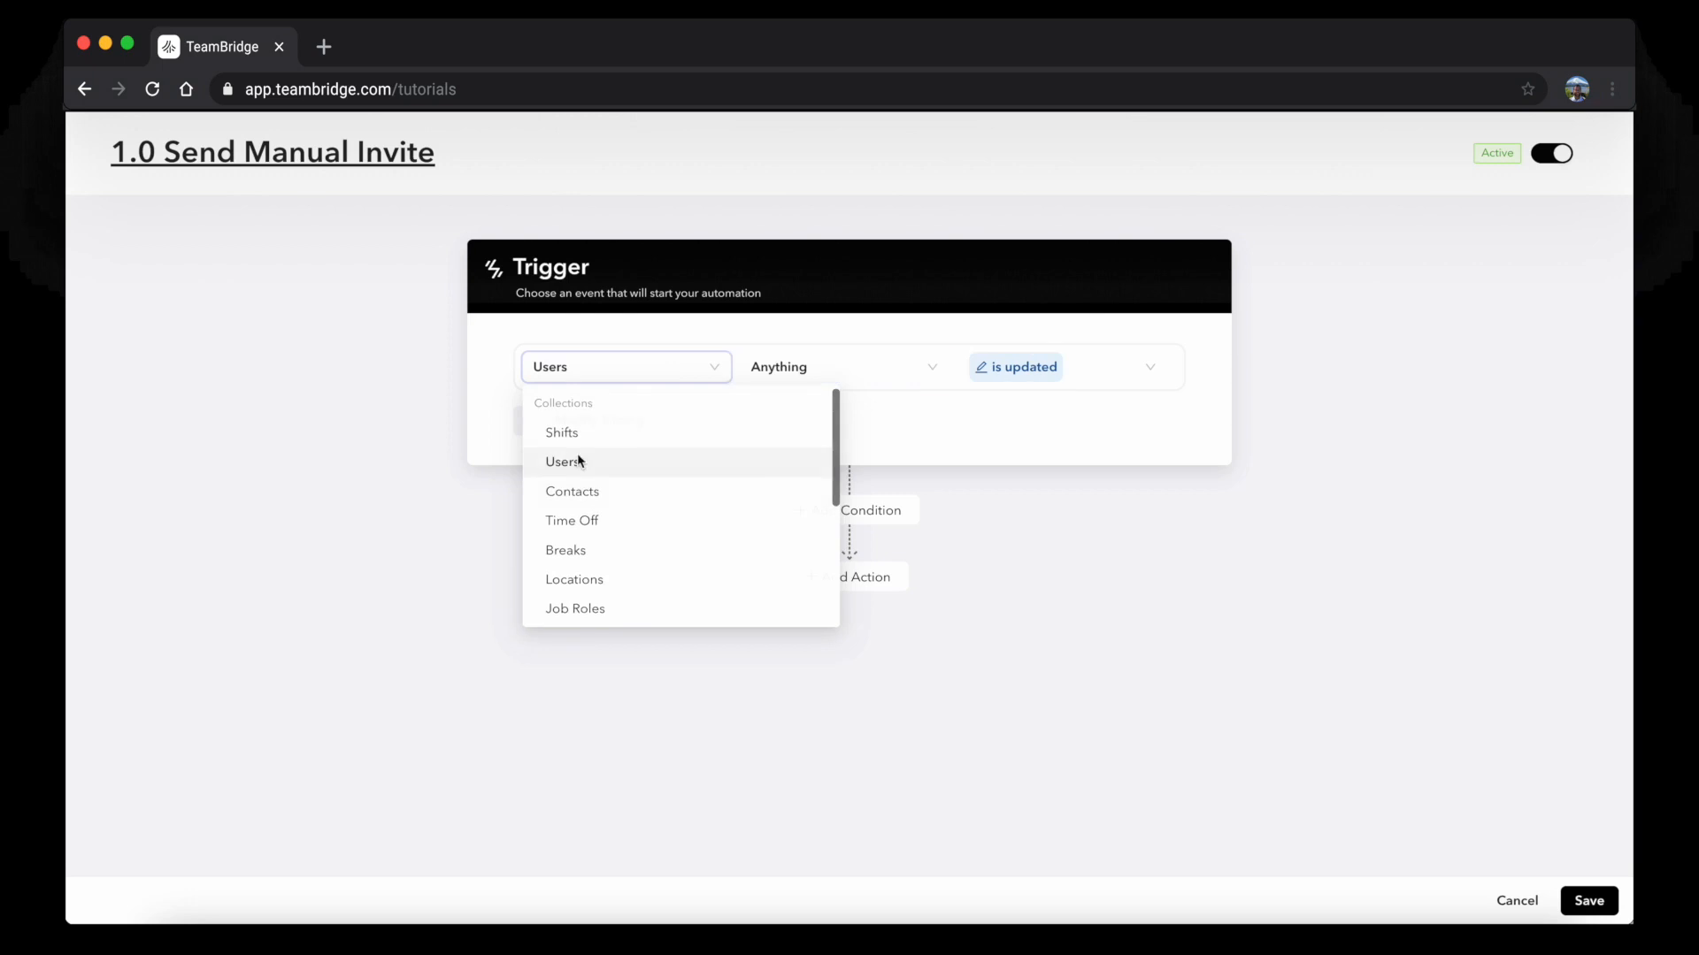
scroll(831, 447, "down", 5)
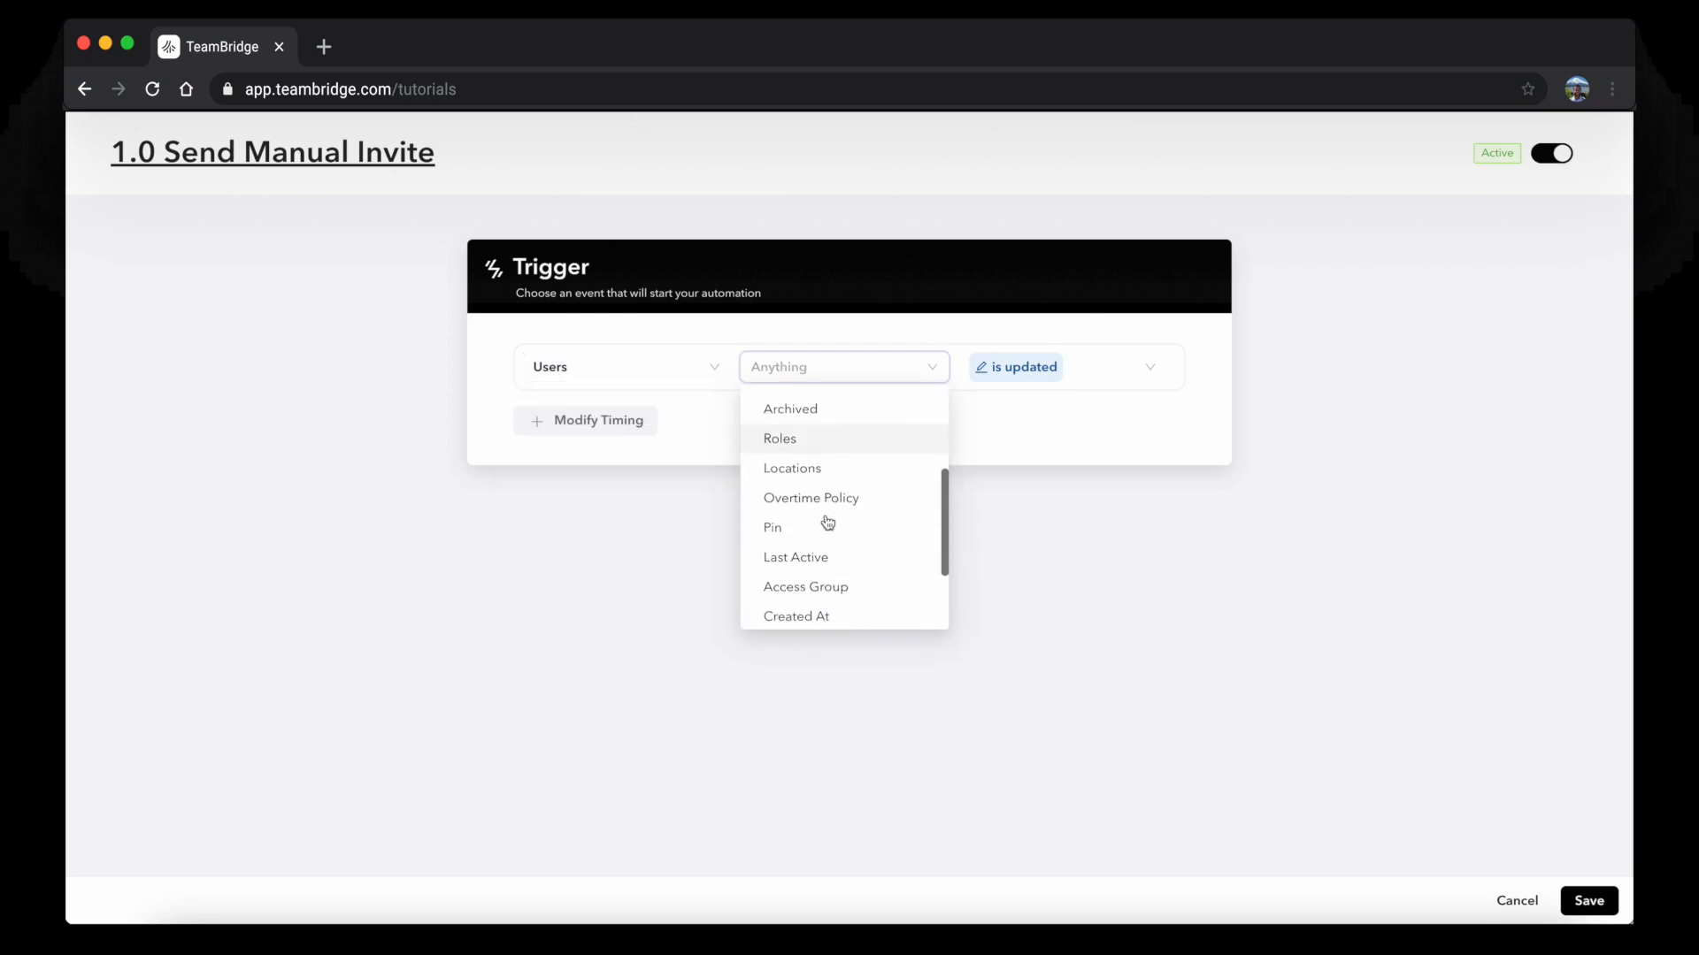
scroll(826, 566, "down", 4)
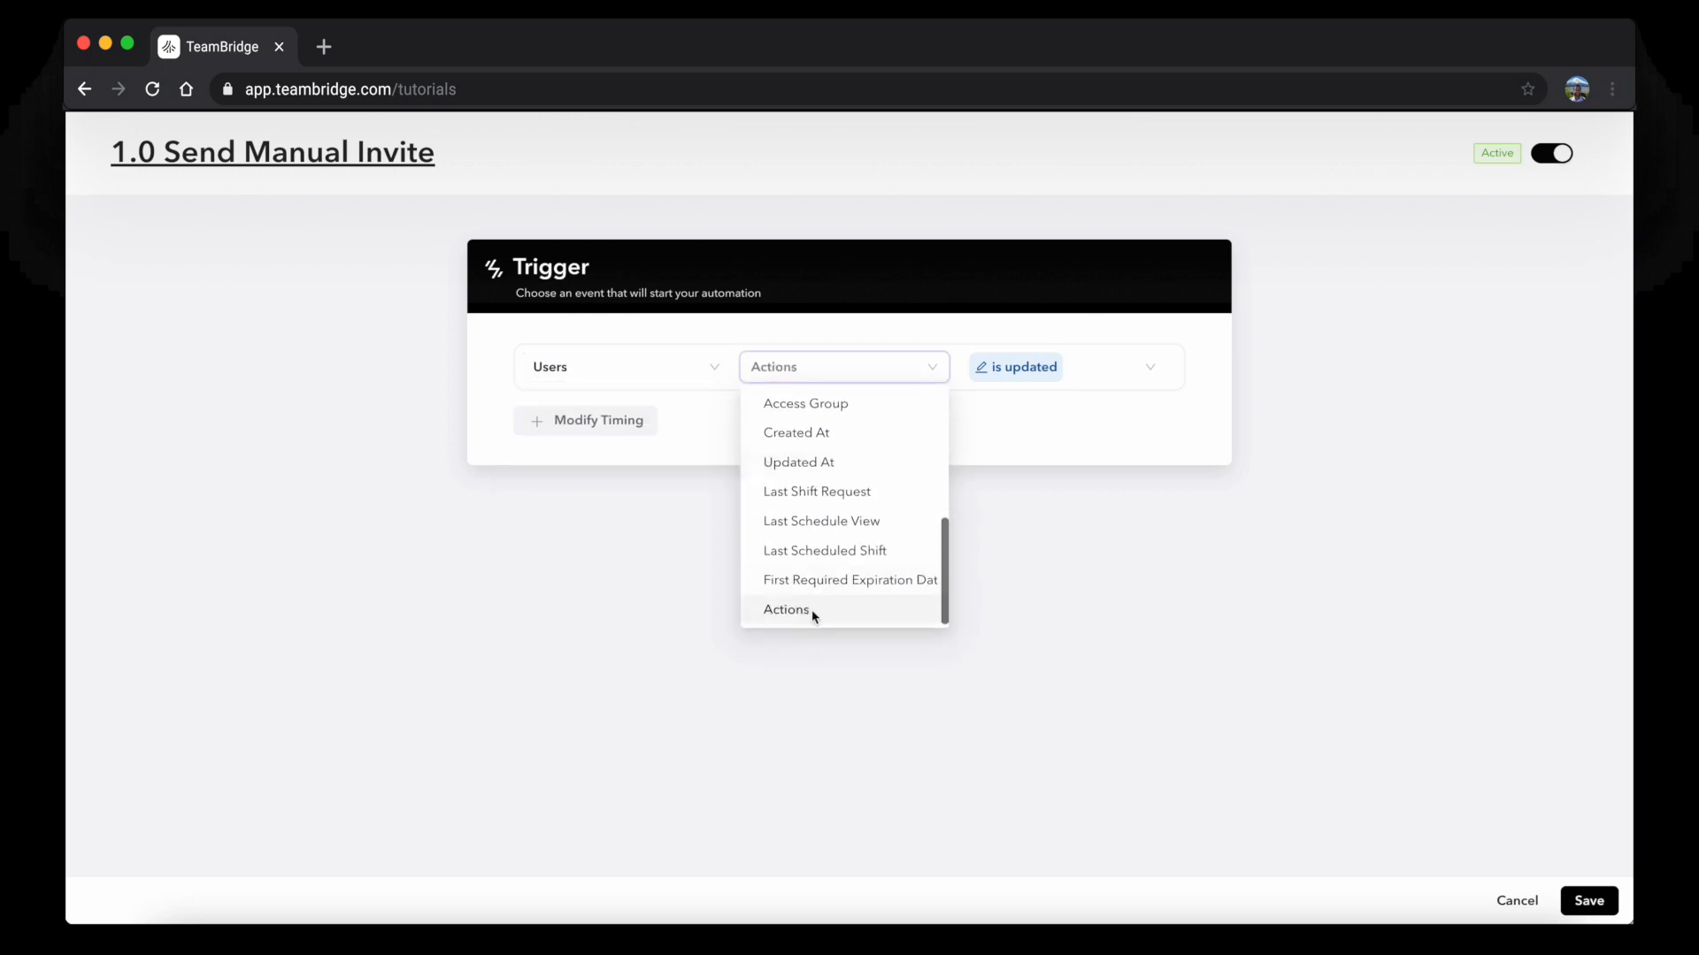
left_click(811, 608)
Add the condition Actions is Send Invite
left_click(852, 512)
left_click(705, 595)
scroll(637, 660, "down", 4)
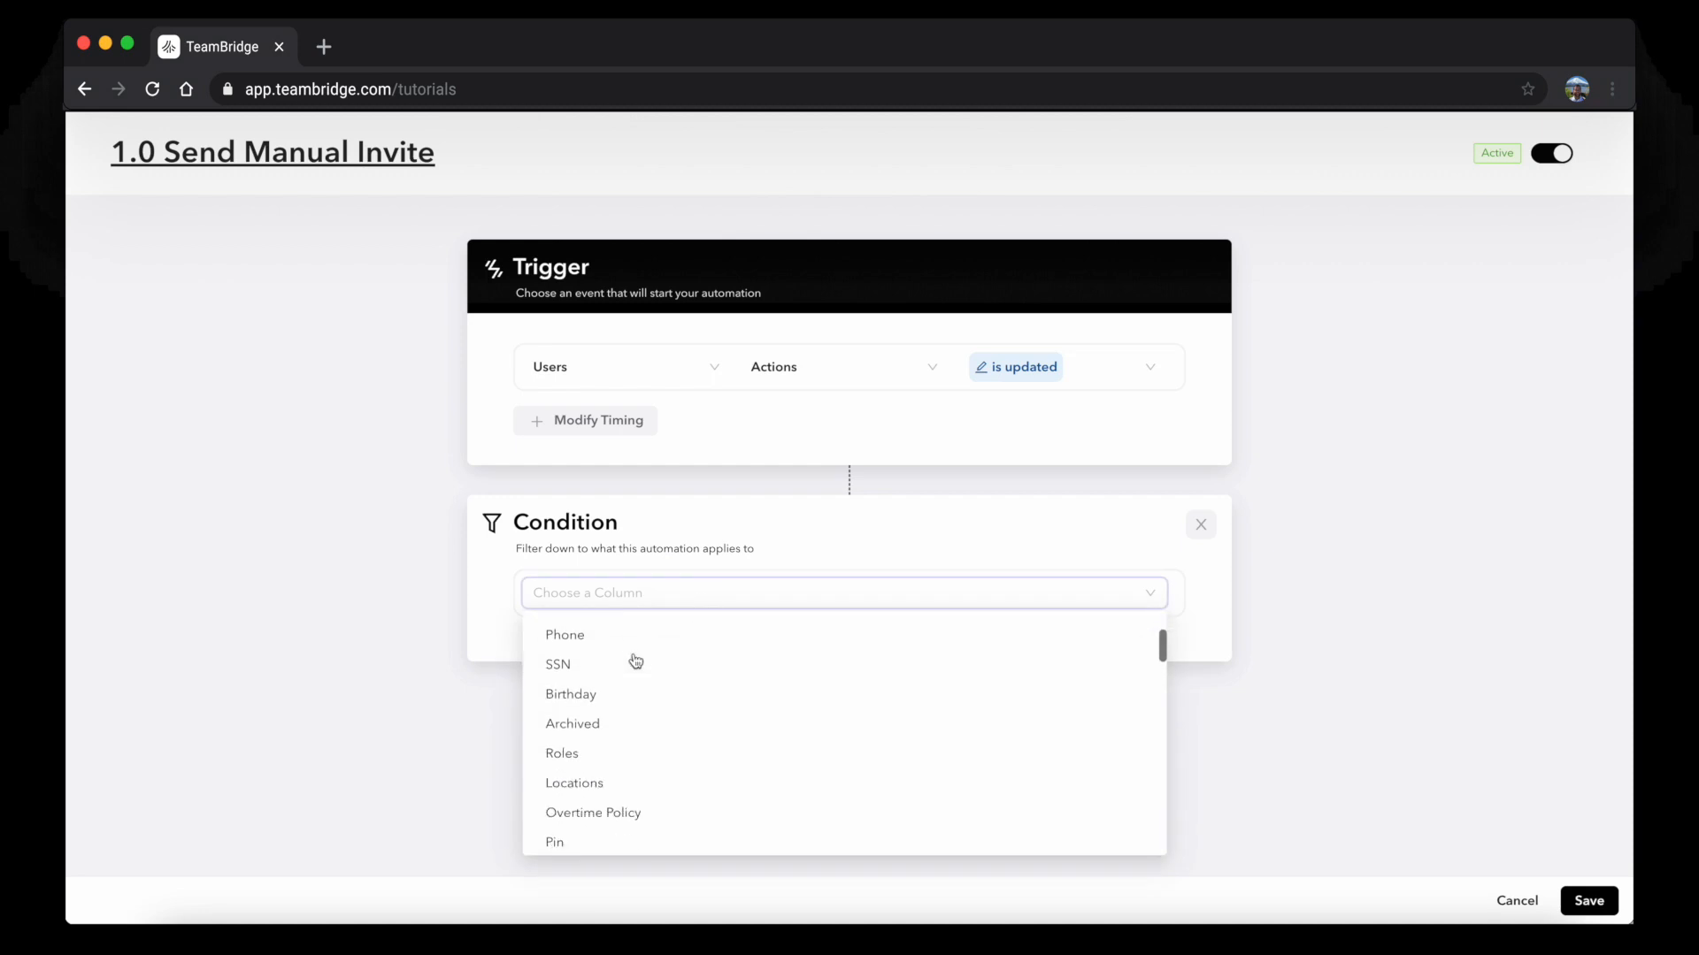
scroll(619, 814, "down", 6)
left_click(621, 801)
left_click(1050, 592)
left_click(1014, 631)
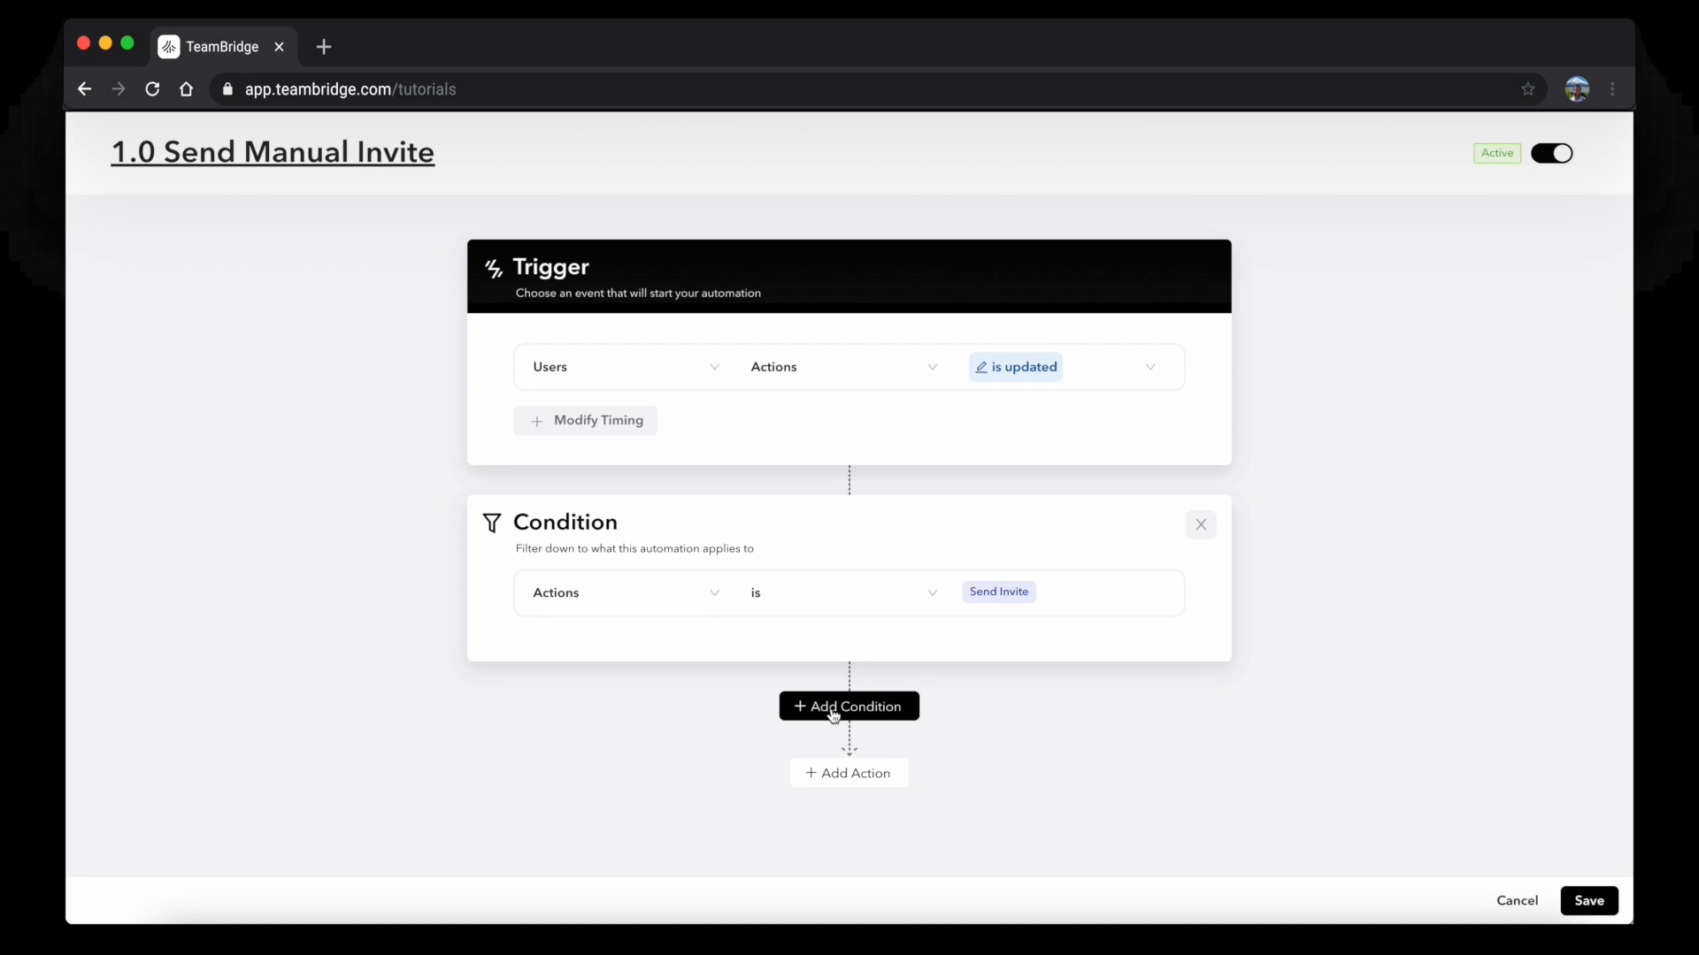
Add a Send SMS to User action to the automation
left_click(828, 771)
left_click(625, 747)
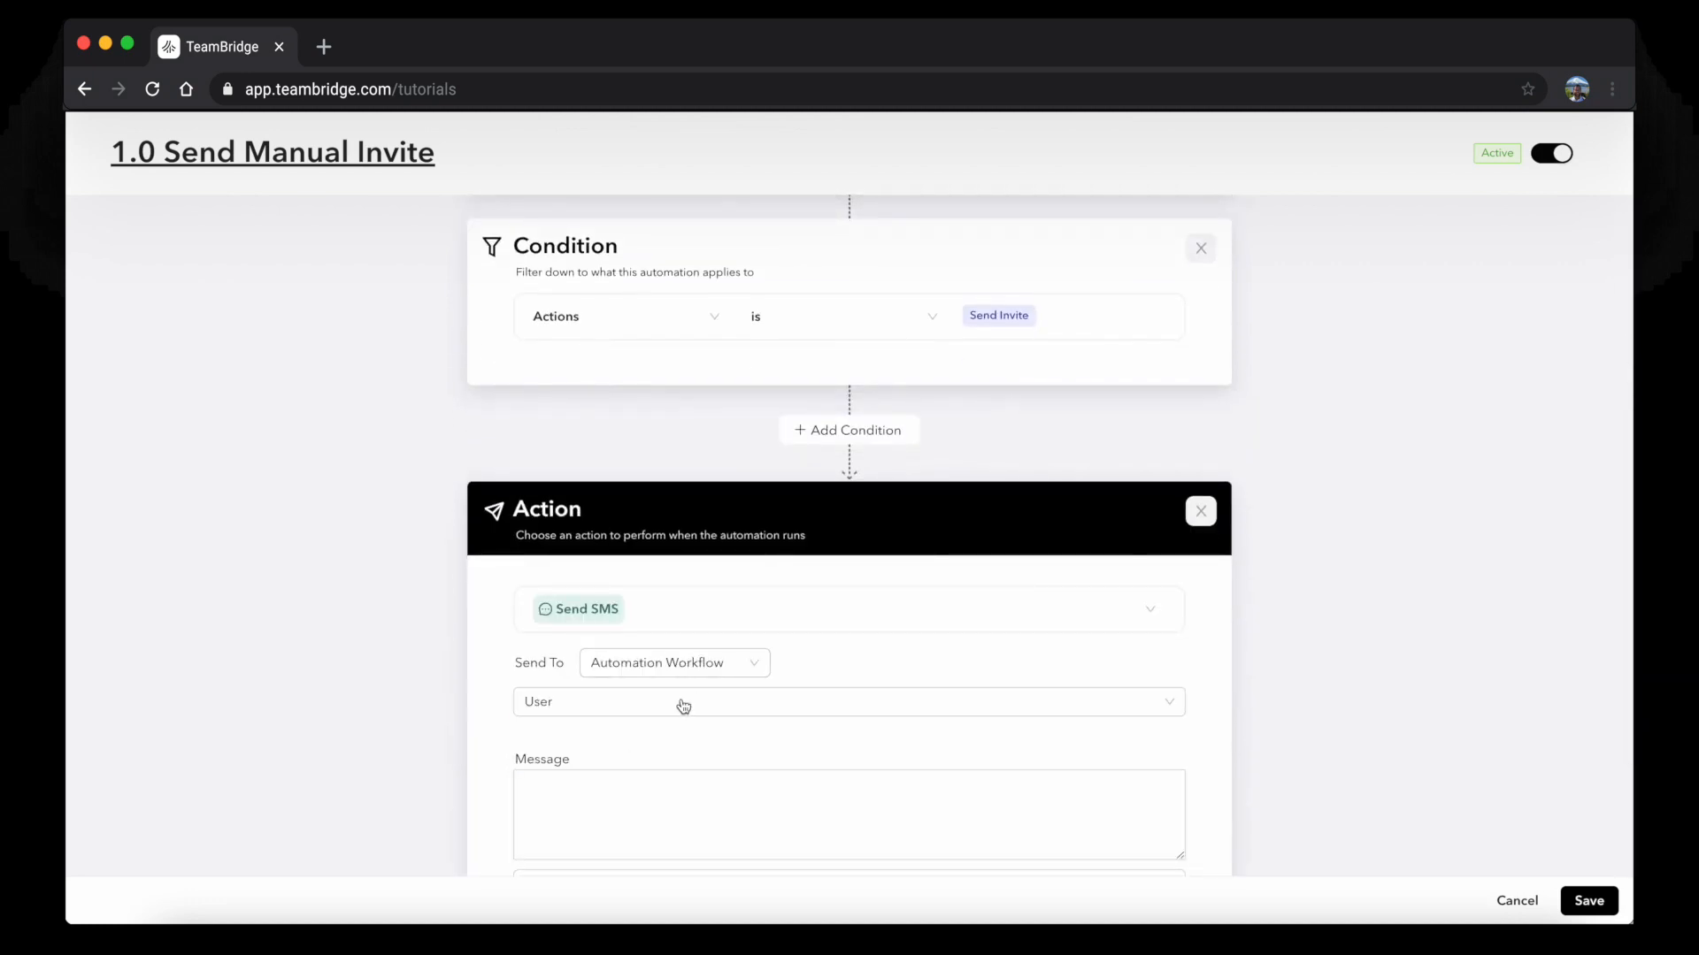
scroll(683, 705, "down", 1)
scroll(620, 719, "down", 1)
left_click(633, 725)
type("We")
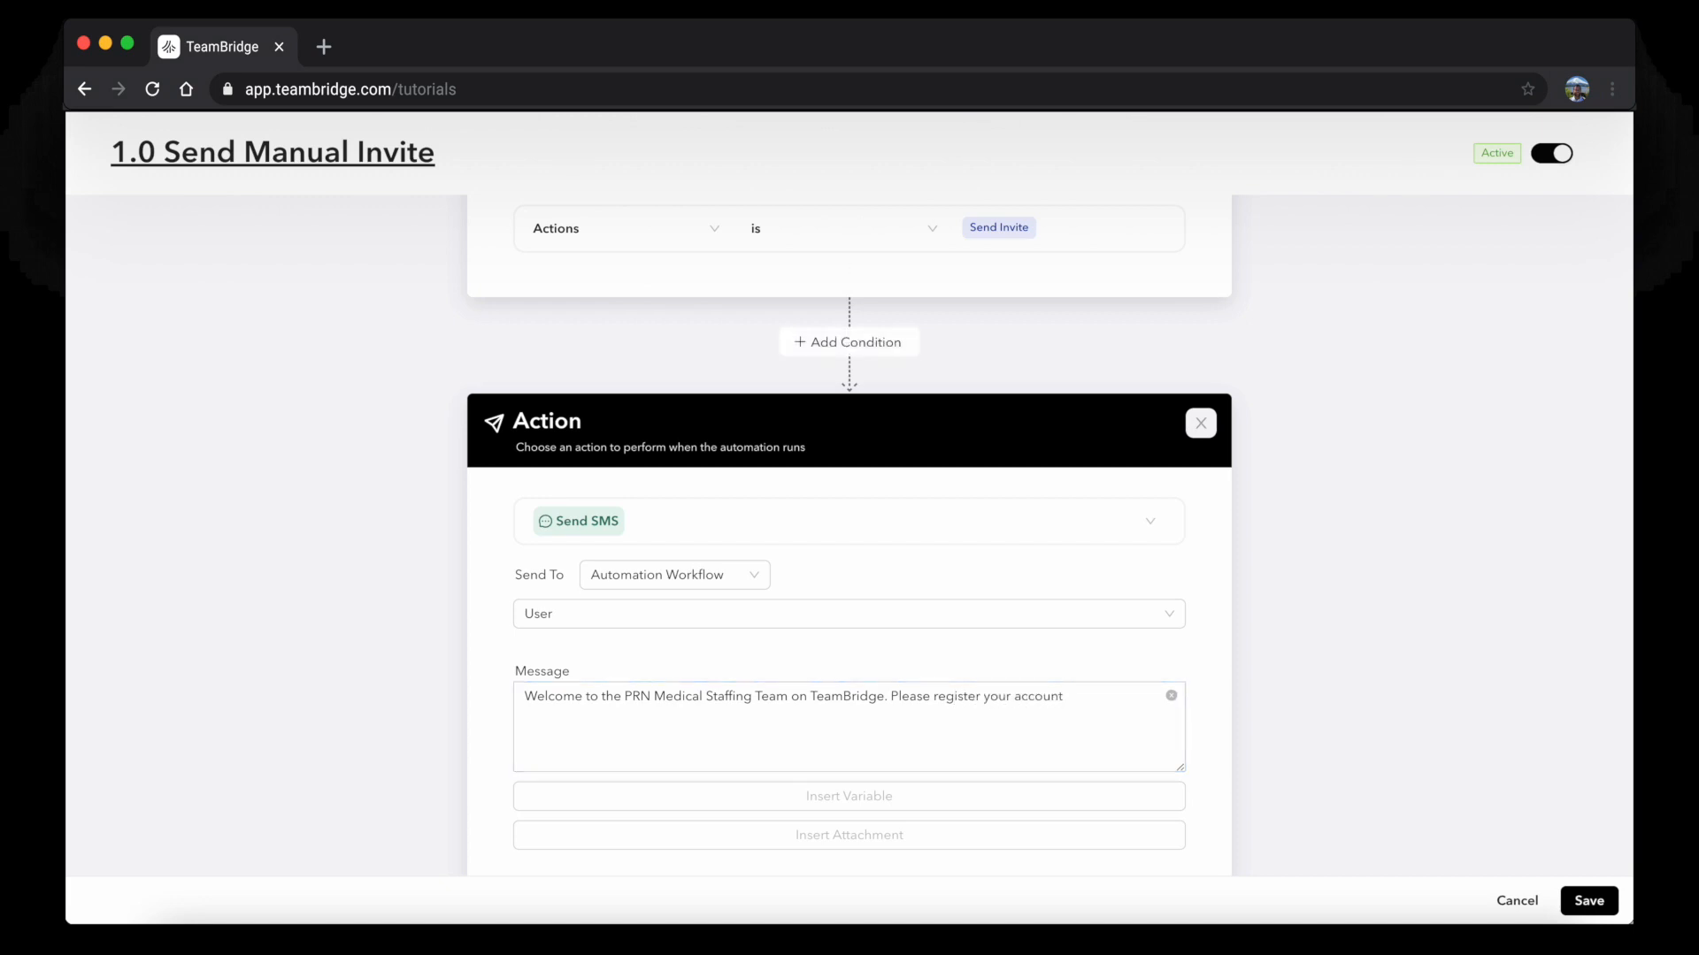
key("BackSpace")
key("BackSpace")
key("BackSpace")
key("BackSpace")
key("BackSpace")
key("BackSpace")
key("BackSpace")
key("BackSpace")
key("BackSpace")
key("BackSpace")
key("BackSpace")
key("BackSpace")
key("BackSpace")
key("BackSpace")
key("BackSpace")
key("BackSpace")
key("BackSpace")
key("BackSpace")
key("BackSpace")
key("BackSpace")
type("download th")
type("gist")
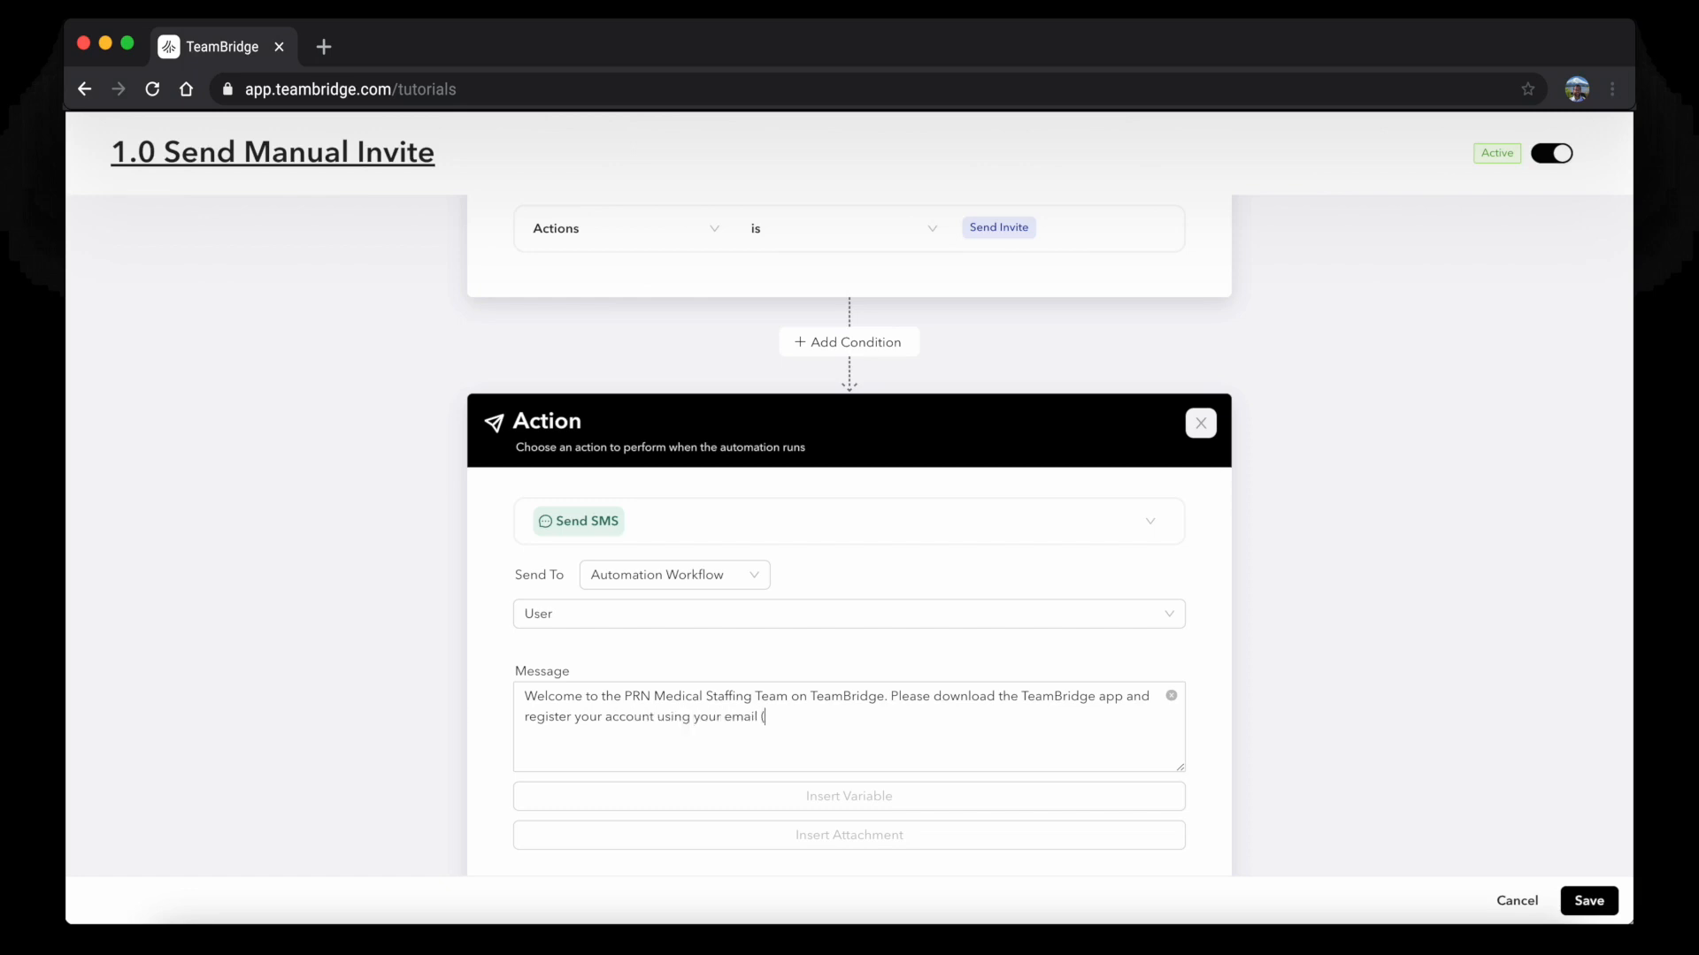
left_click(971, 796)
left_click(743, 637)
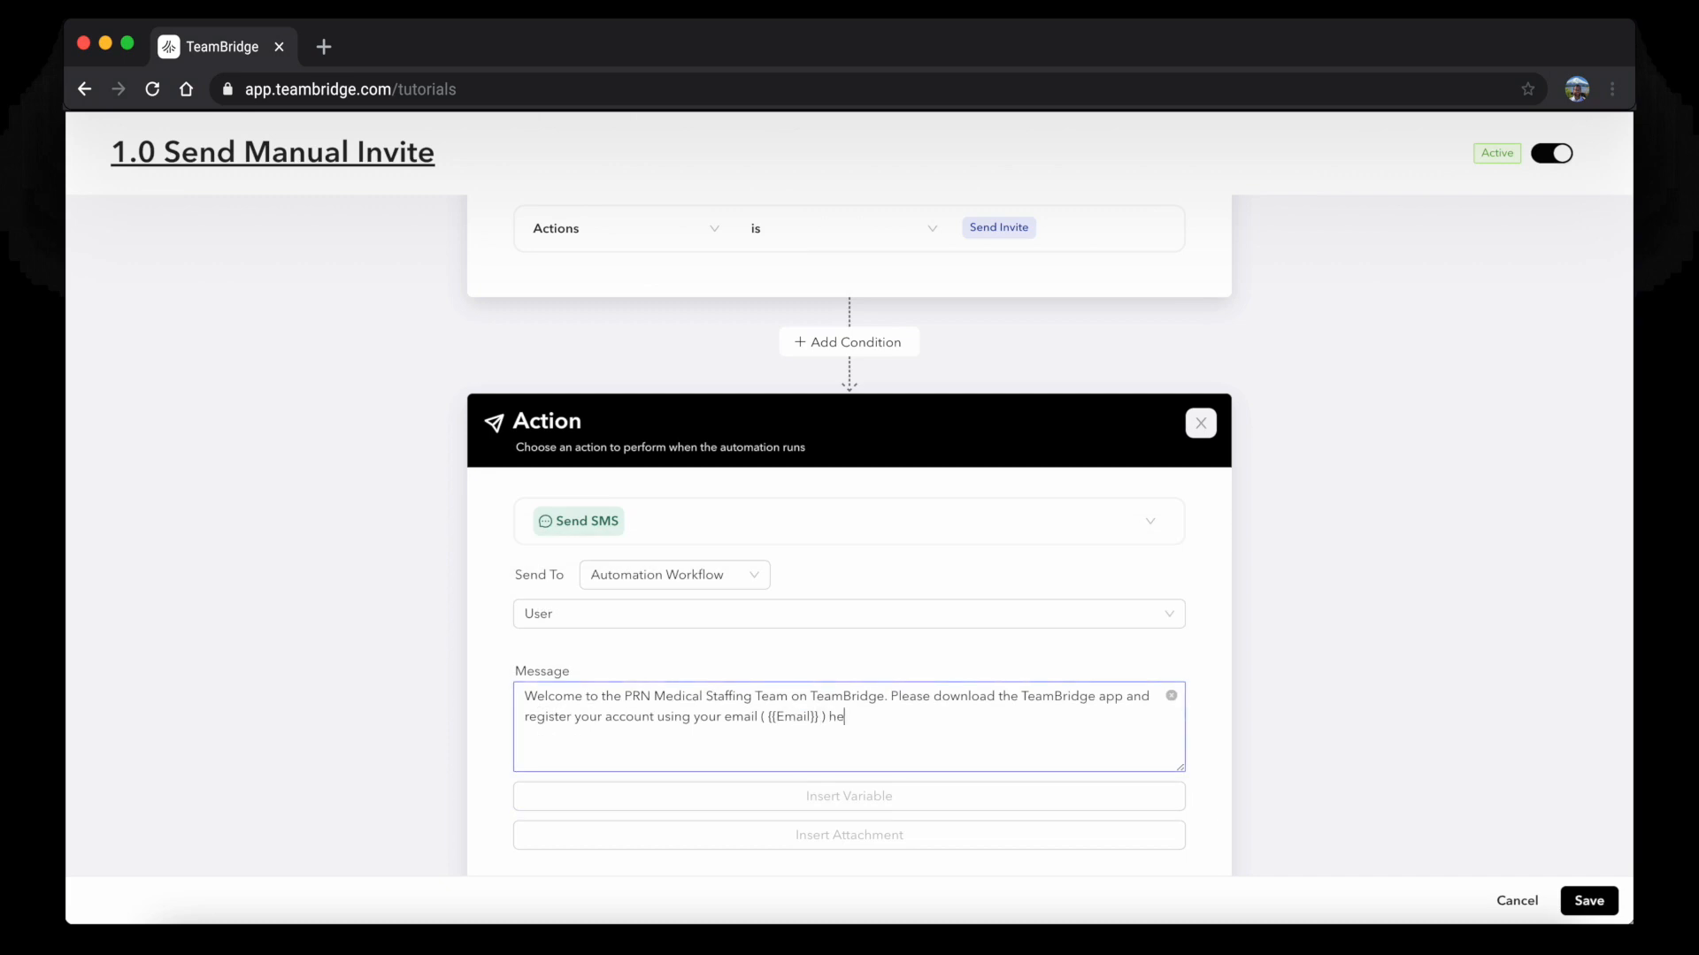
type("https://tbridge.link/download")
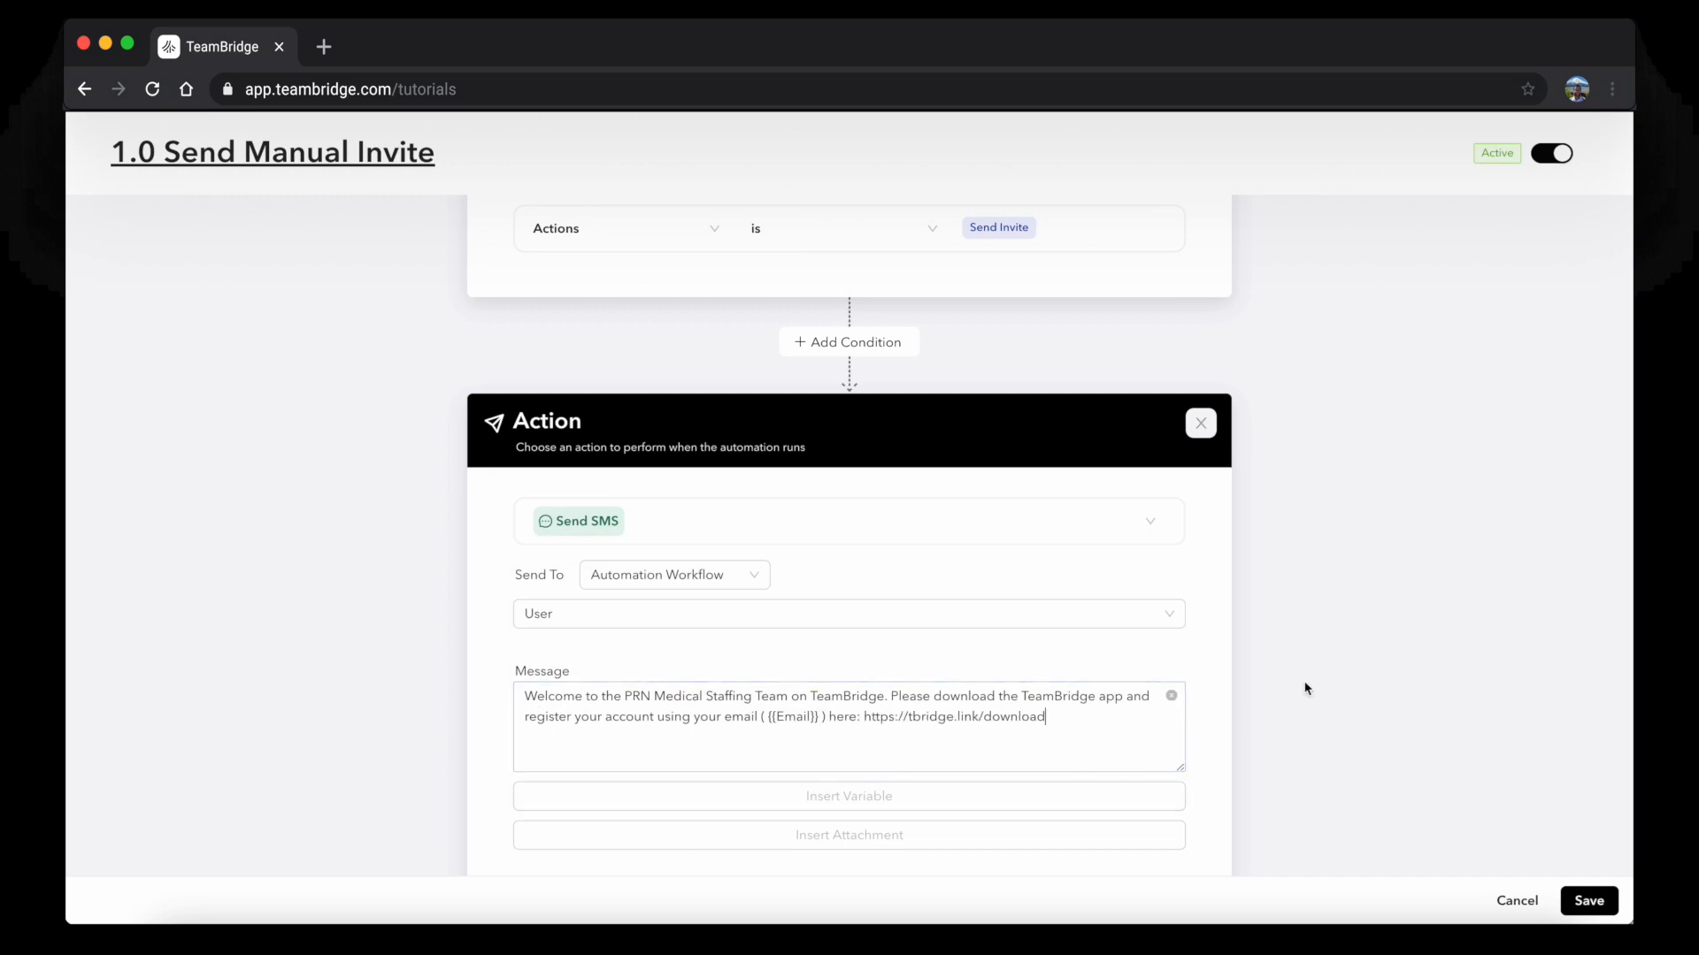
scroll(1305, 688, "down", 1)
scroll(1305, 688, "down", 1)
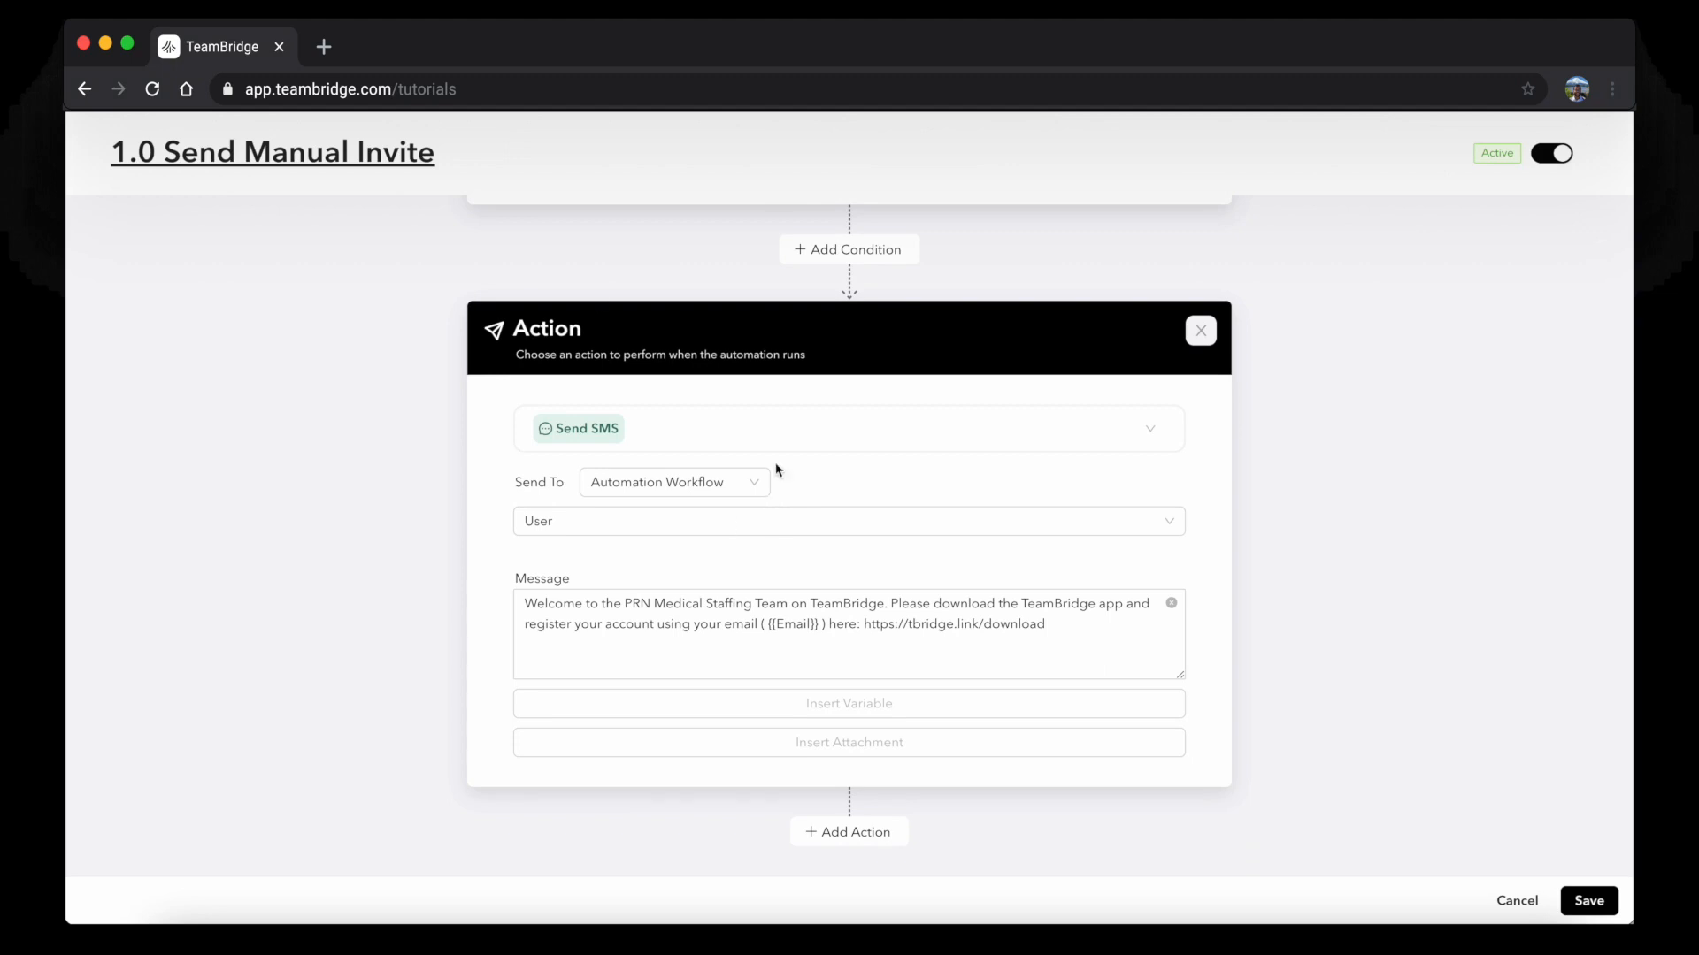
Add a Modify action that sets the user's Actions to Invite Sent
left_click(848, 832)
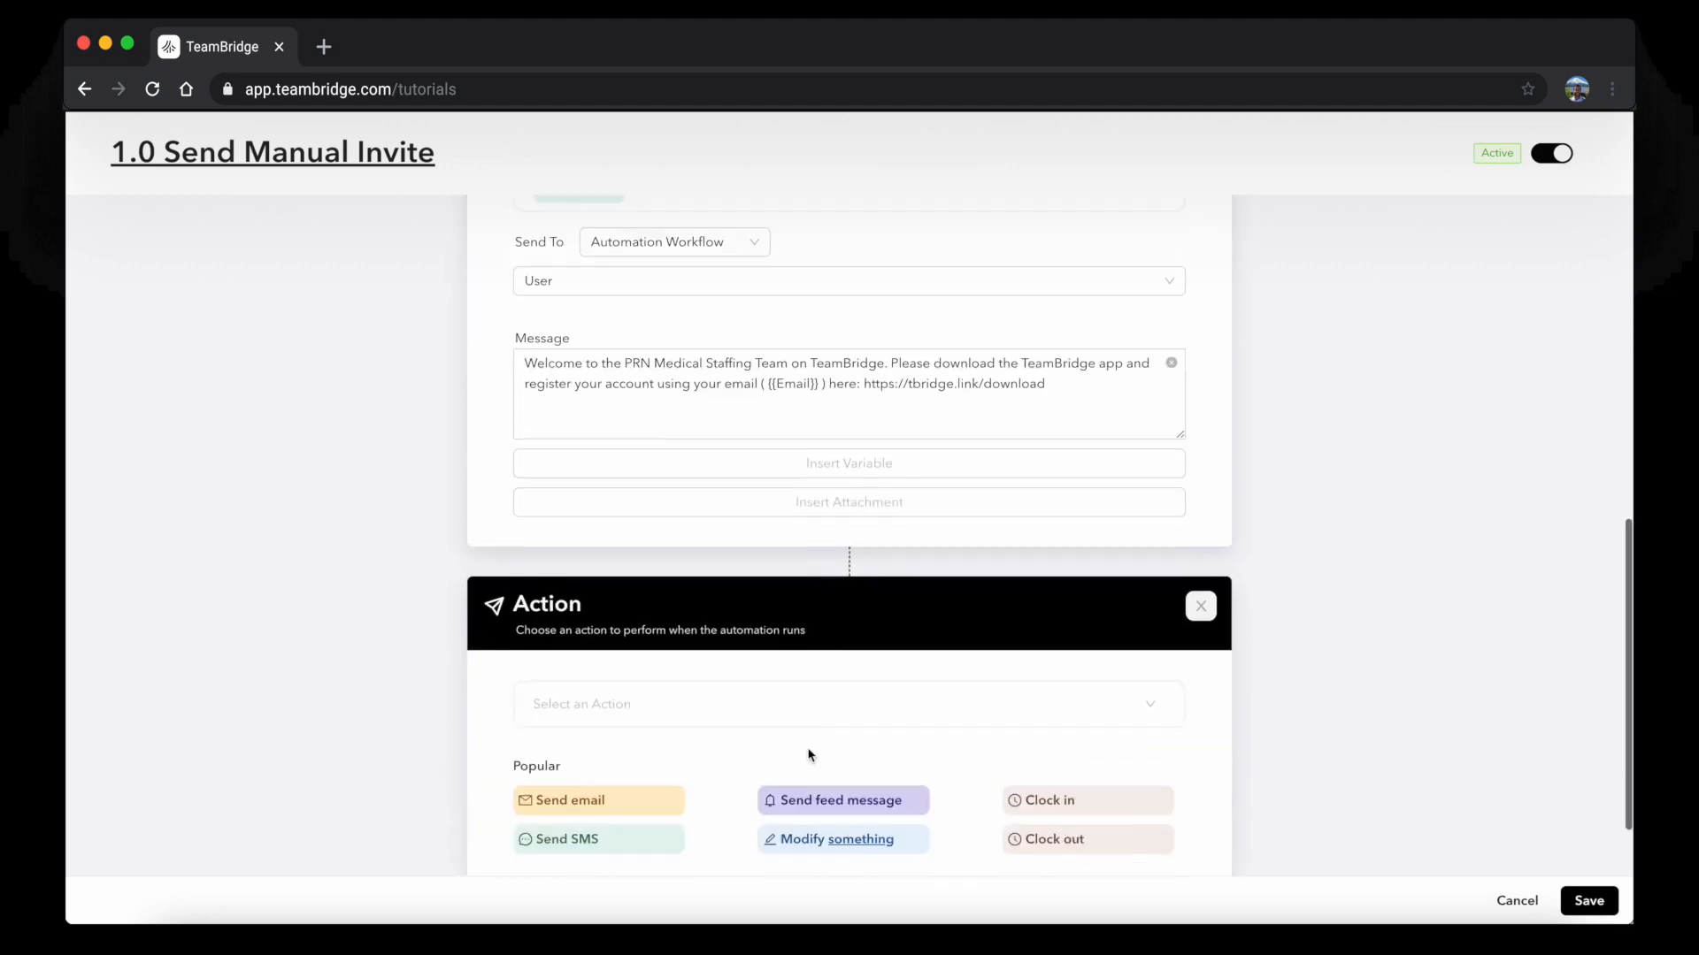
left_click(841, 746)
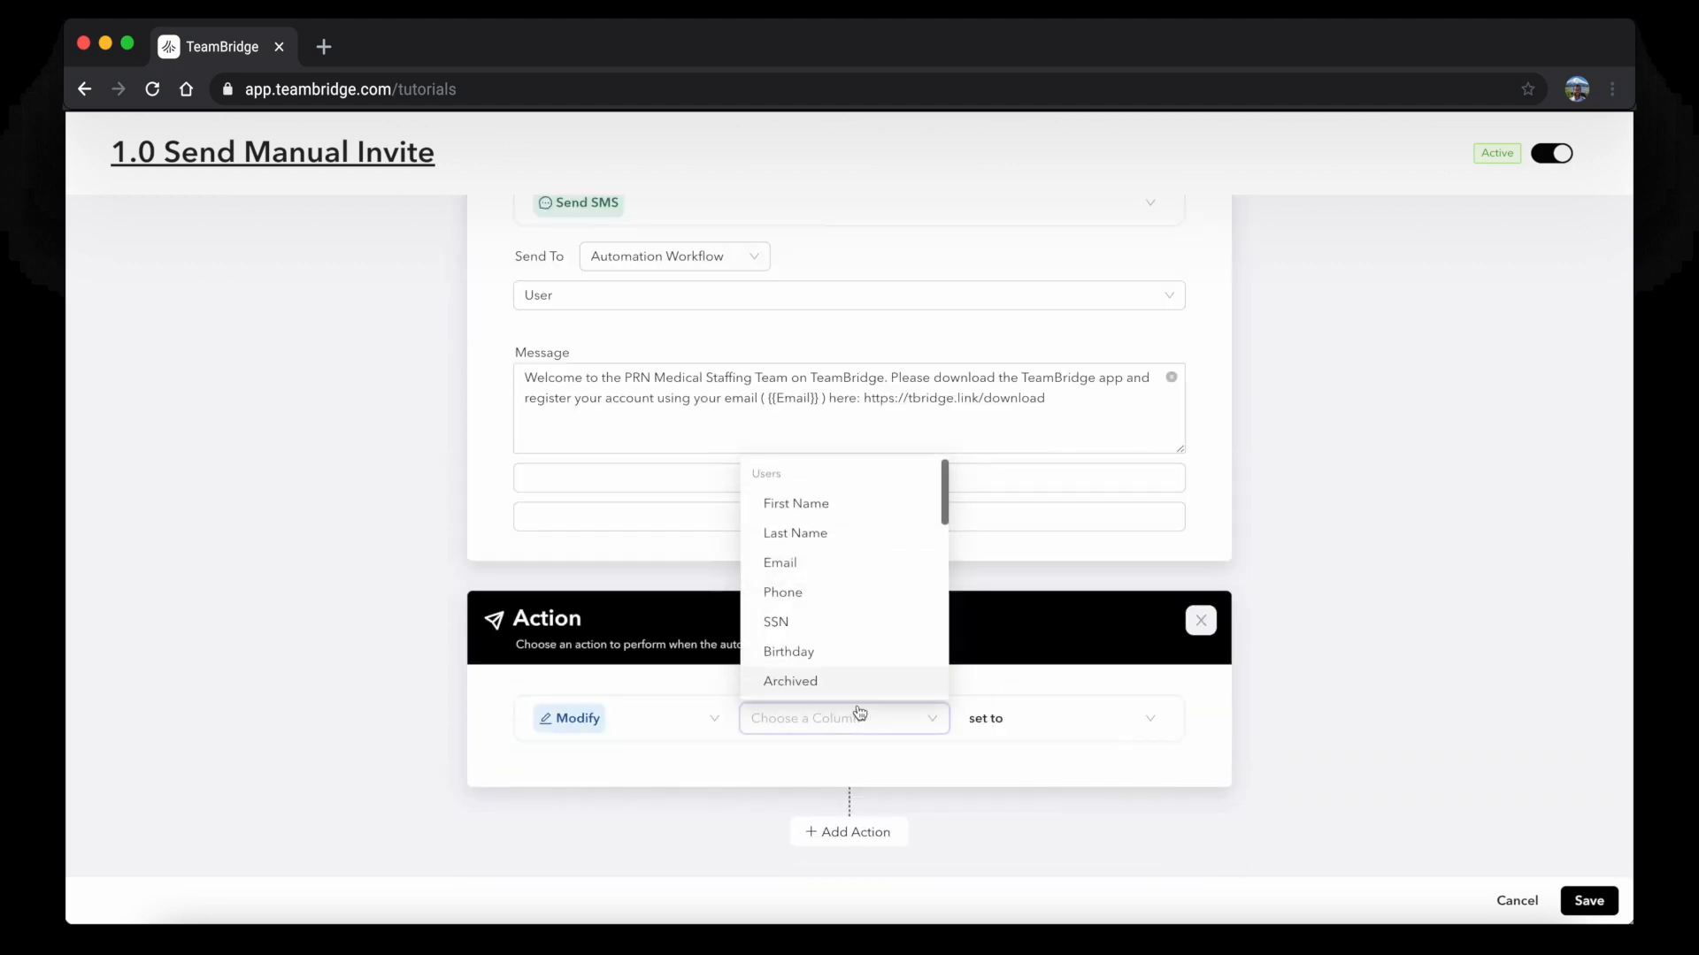
scroll(845, 606, "down", 10)
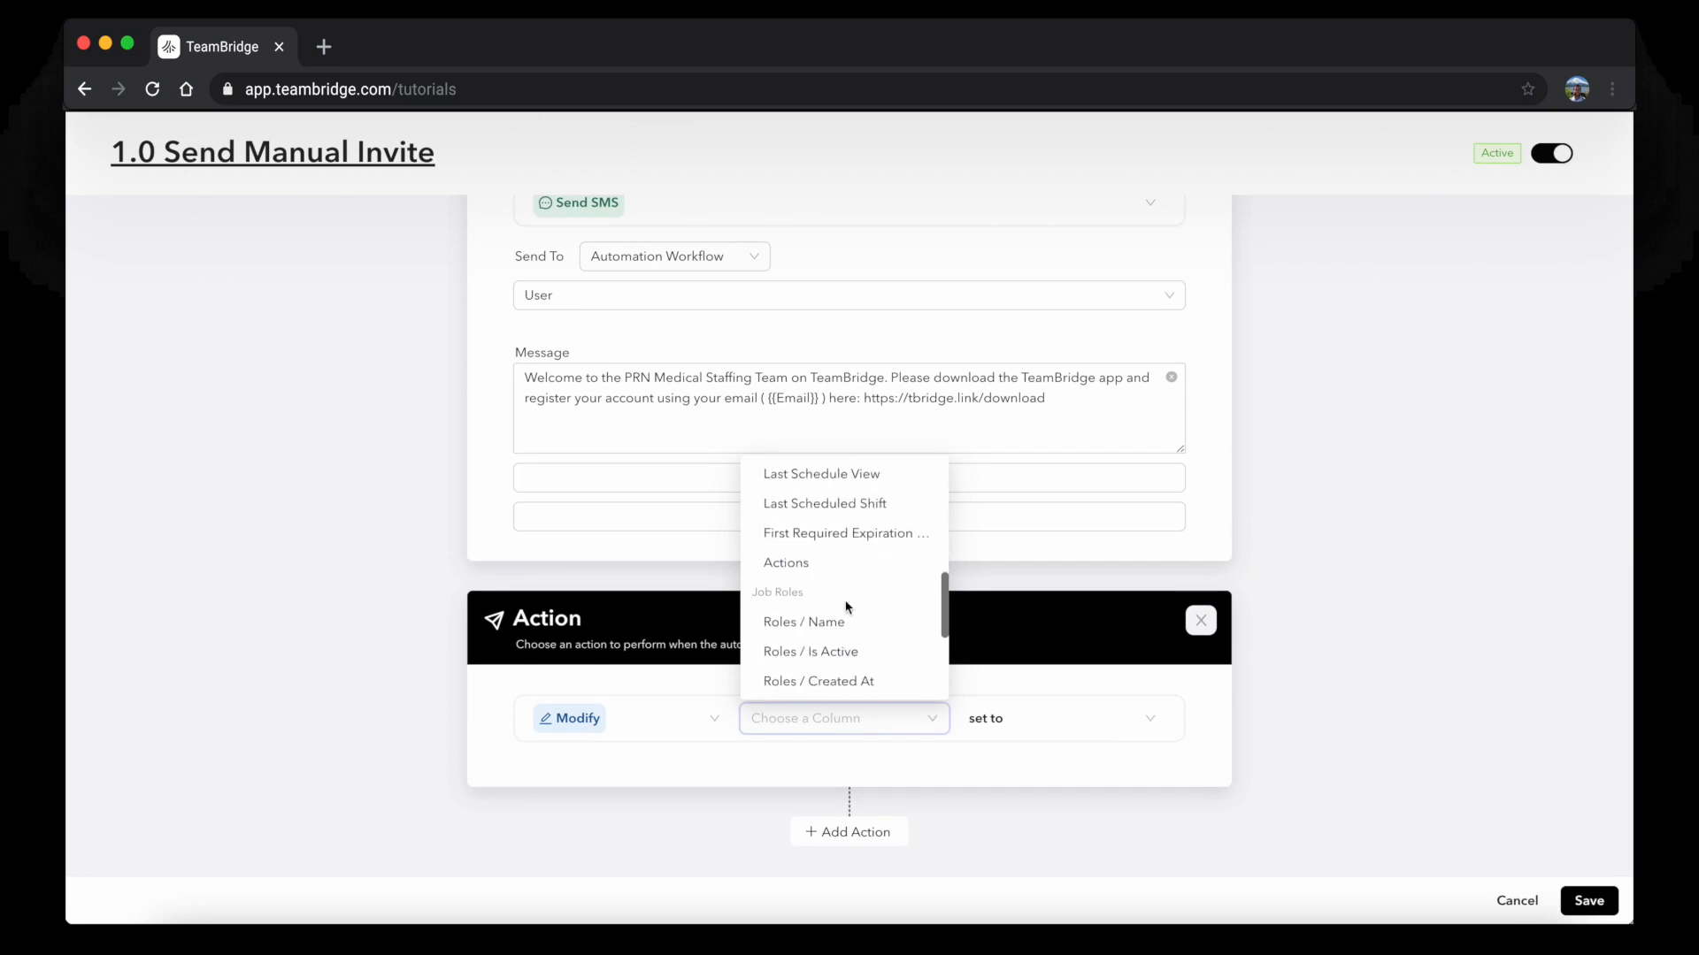
left_click(800, 566)
left_click(1066, 790)
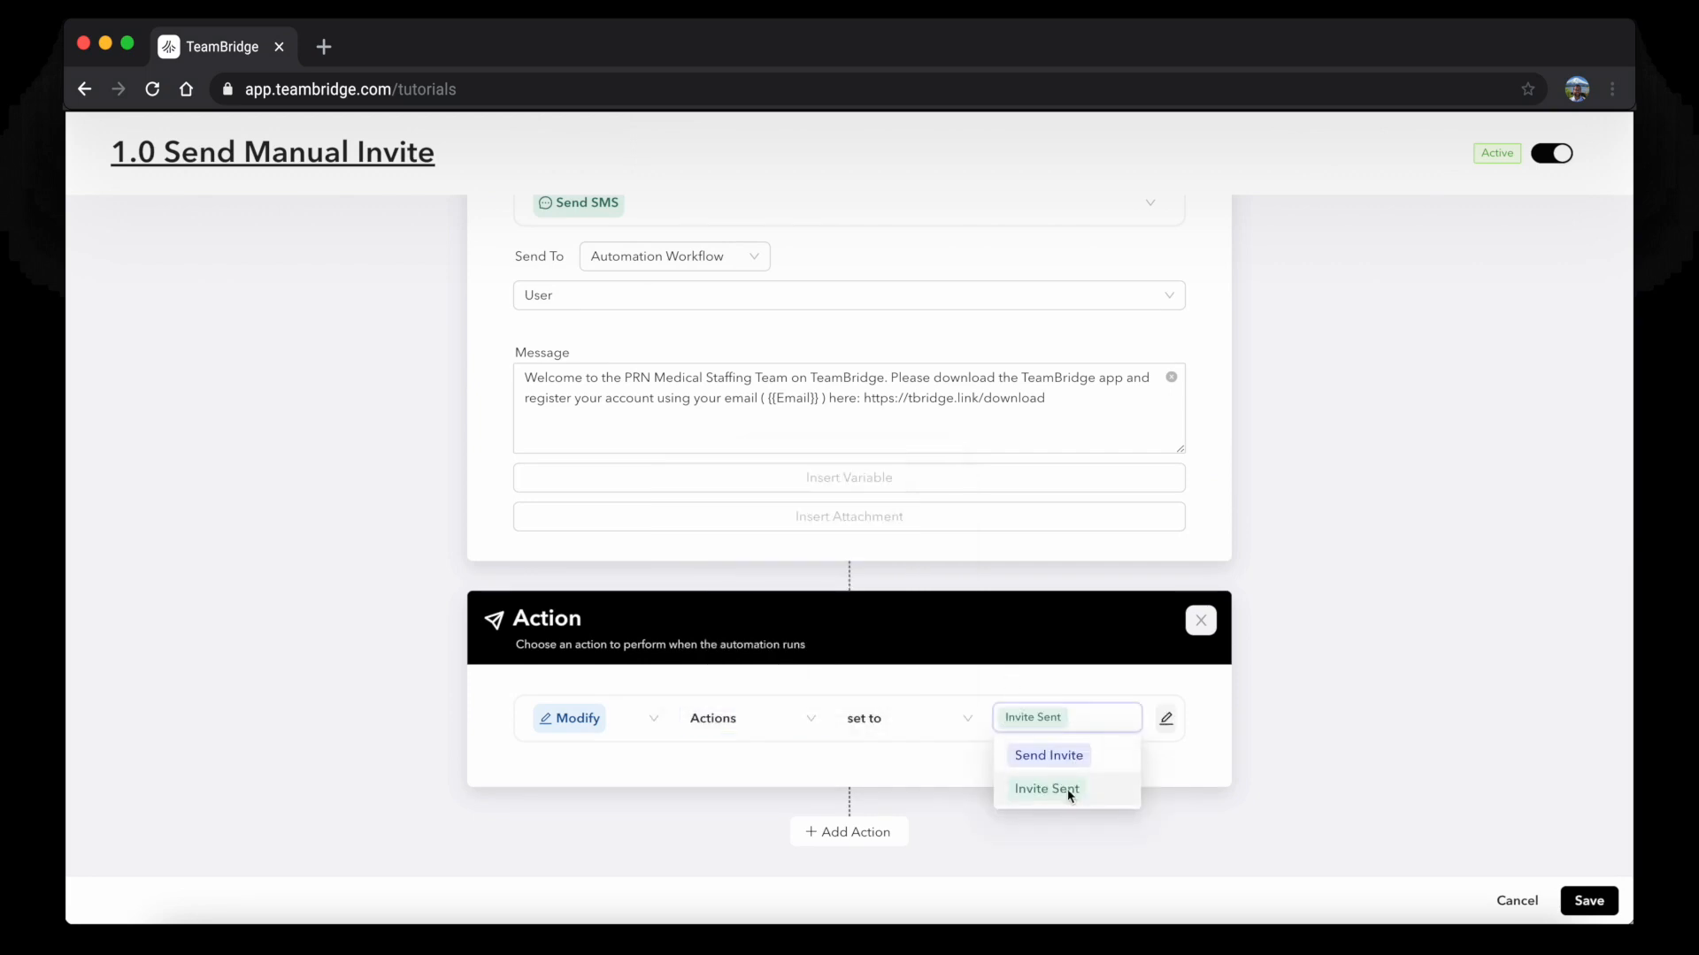
scroll(1284, 657, "up", 3)
scroll(1285, 660, "up", 3)
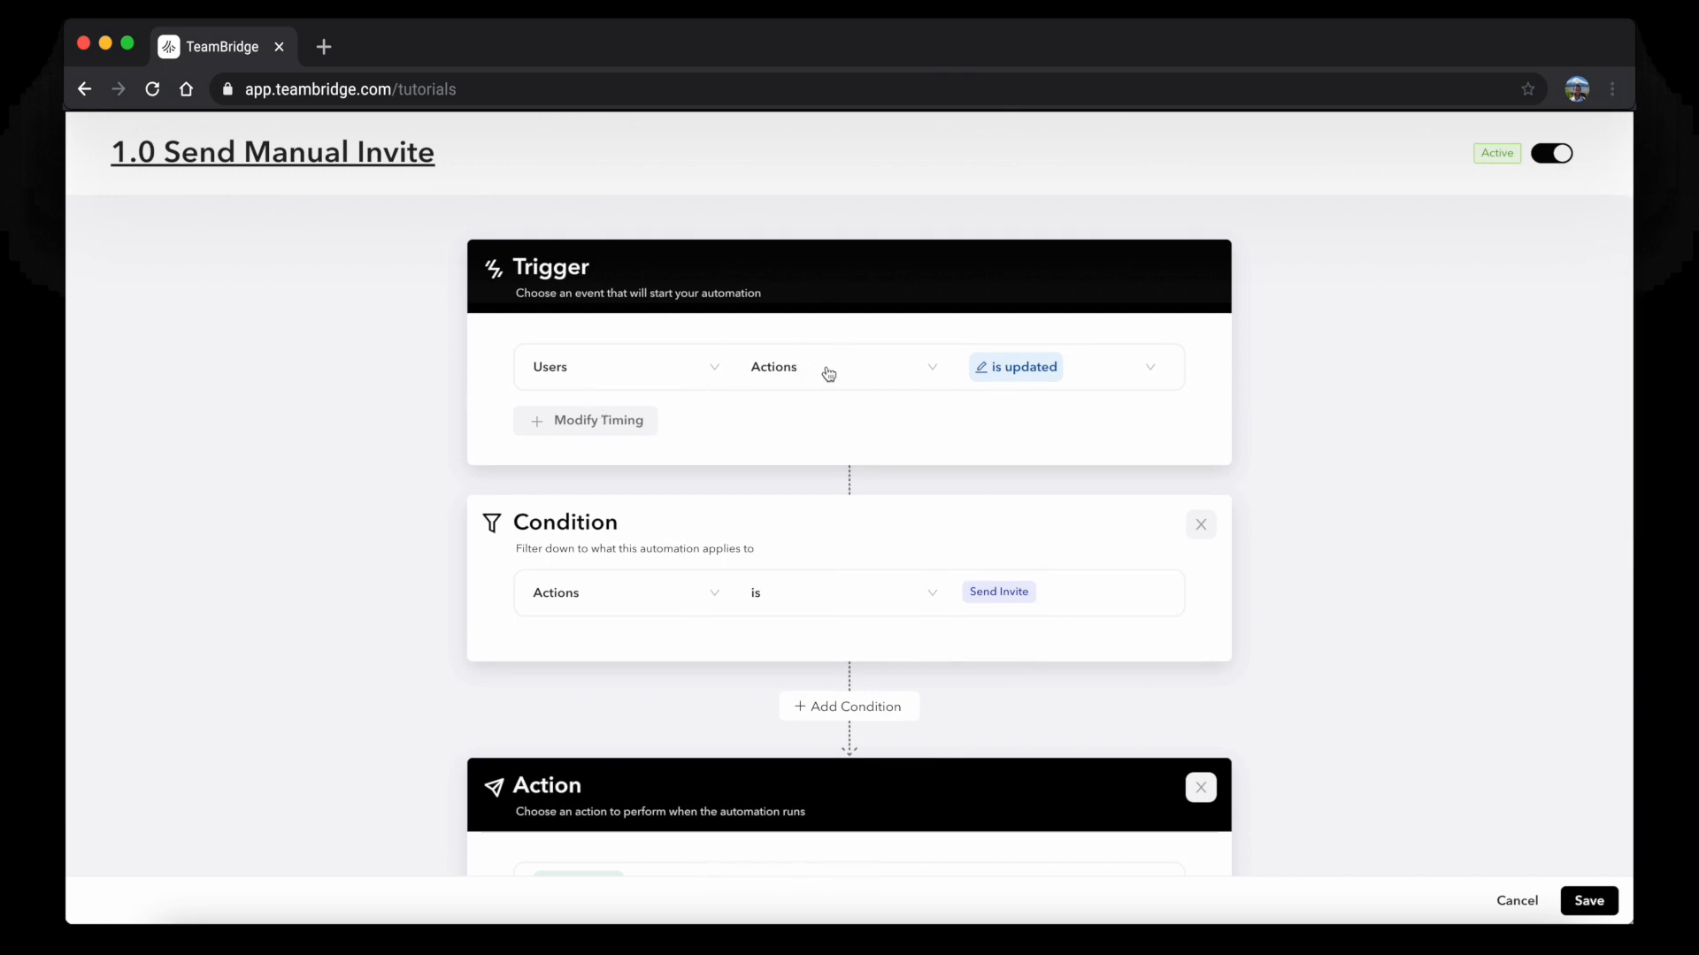
Select and copy the SMS welcome message text
scroll(686, 528, "down", 1)
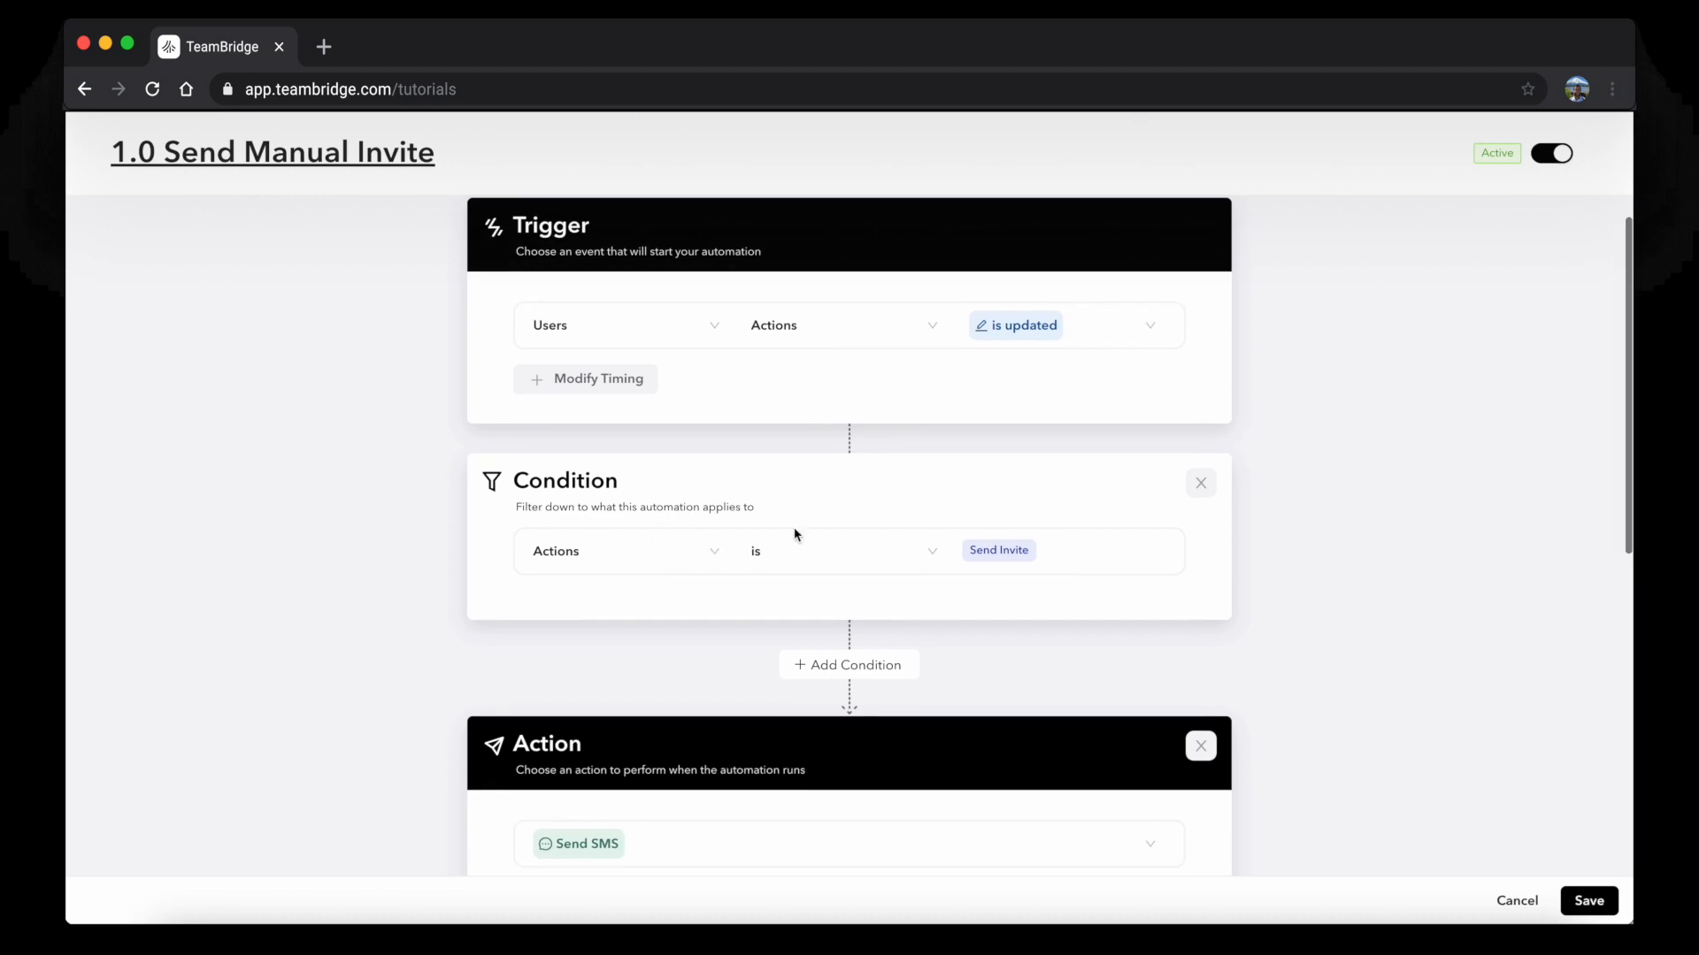
scroll(1034, 538, "down", 5)
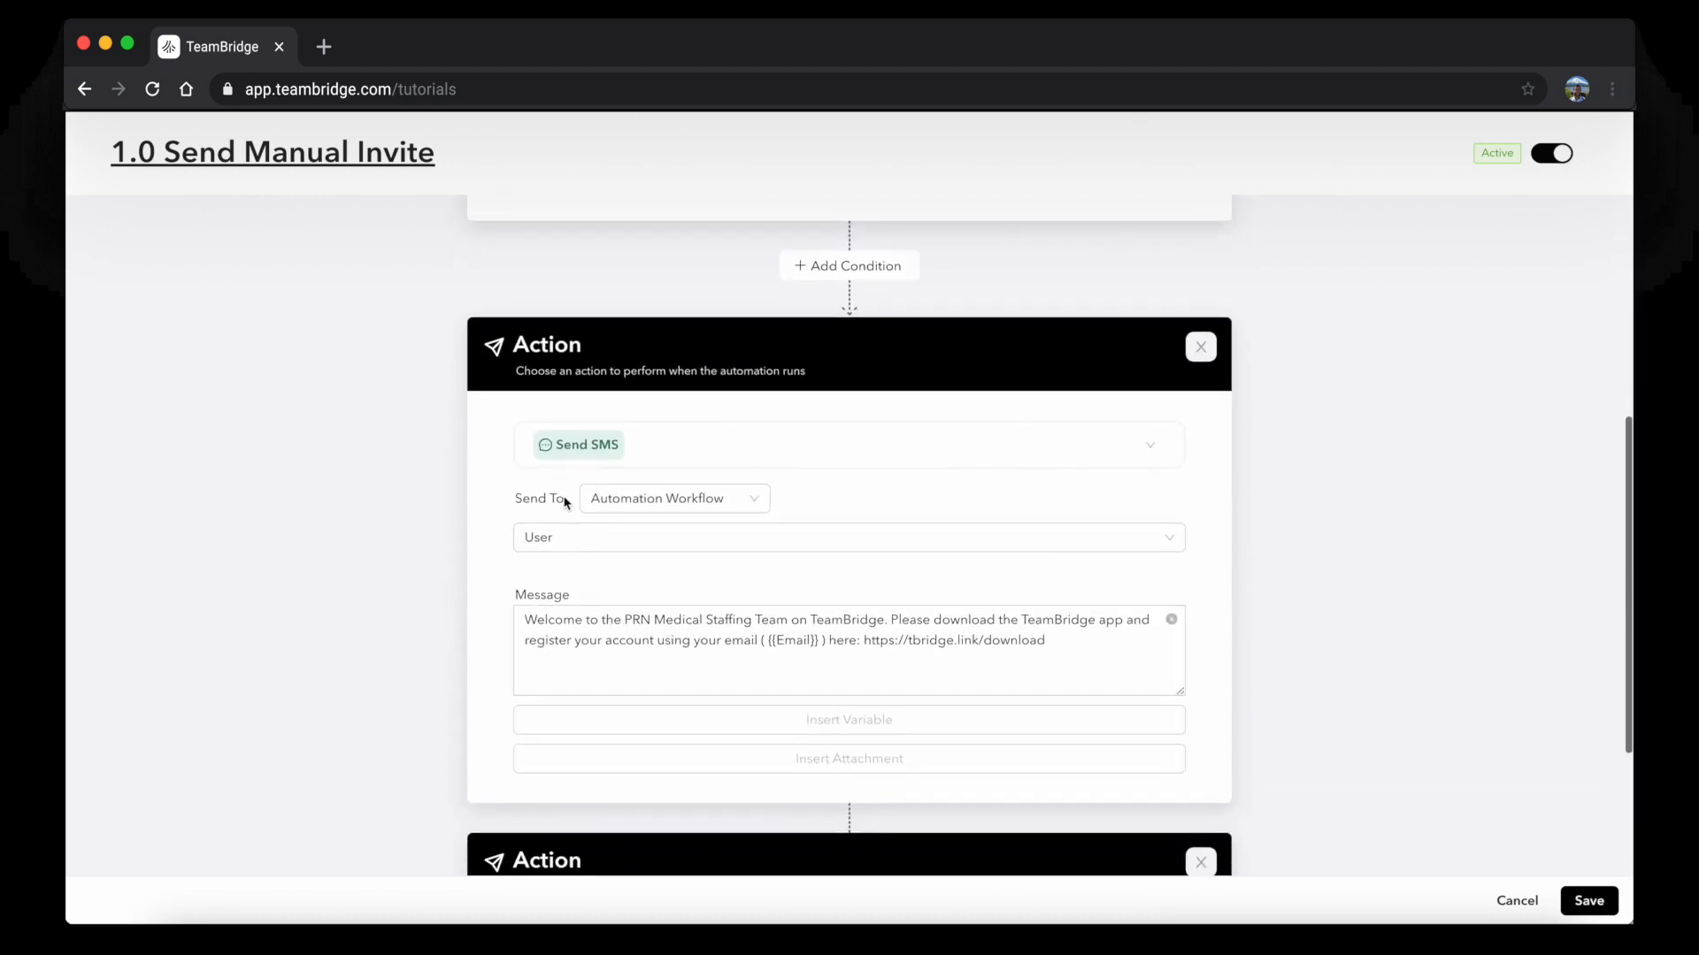
scroll(595, 495, "down", 1)
scroll(595, 491, "down", 1)
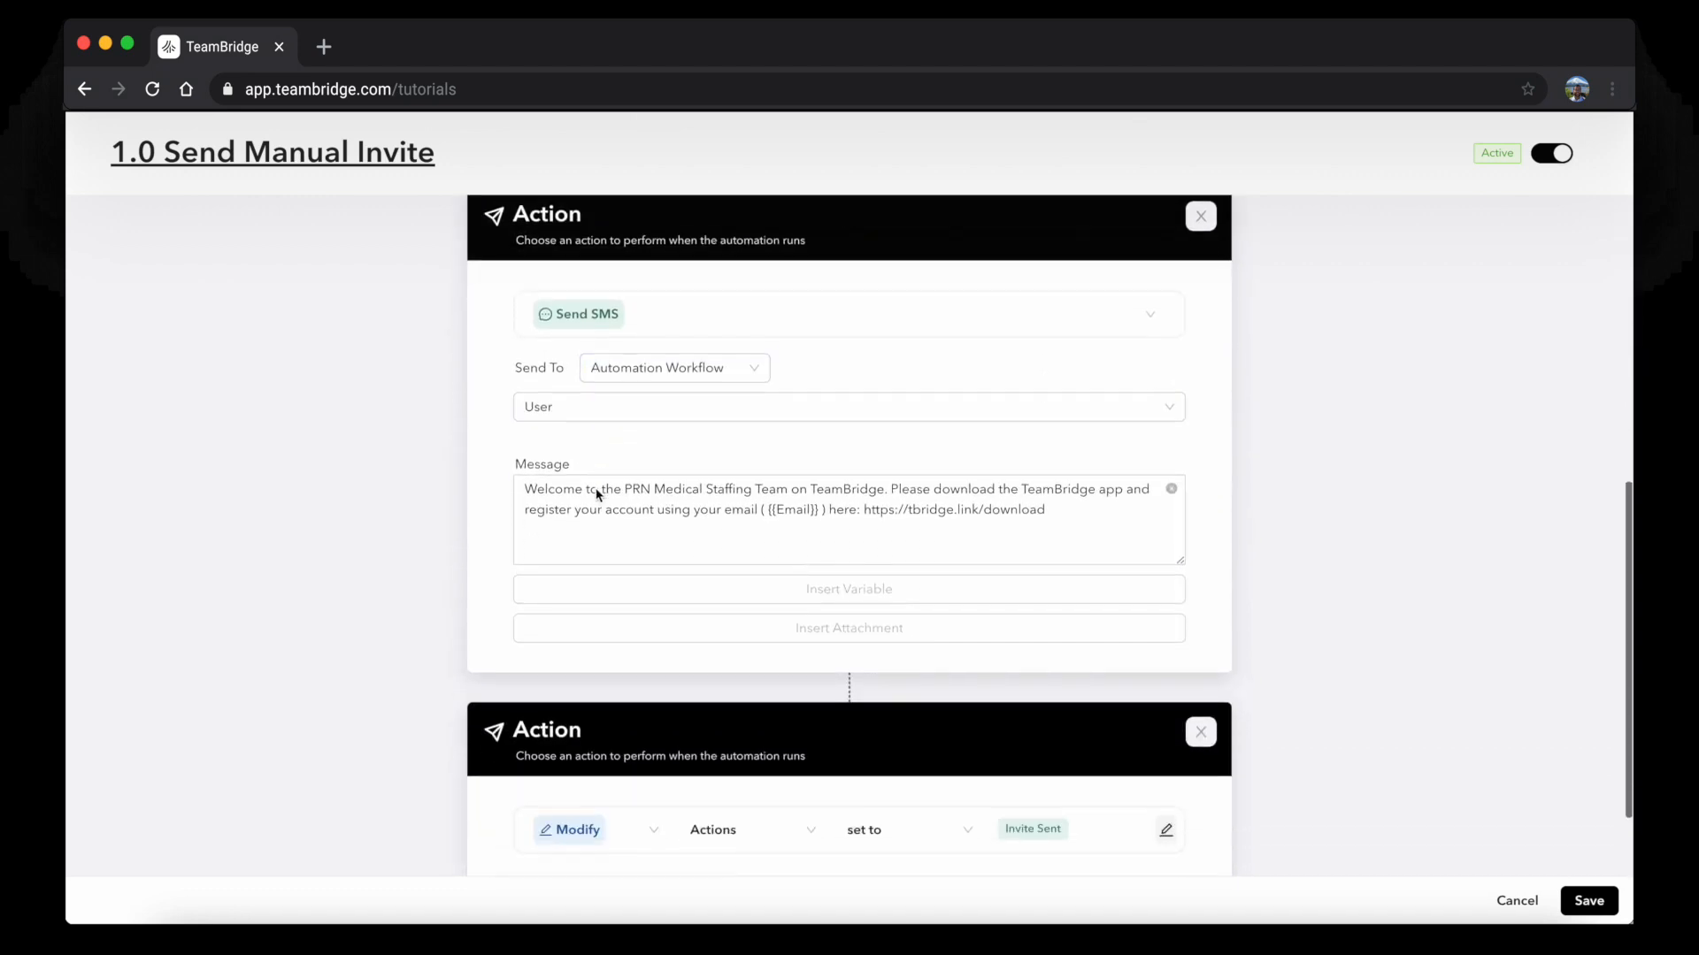
scroll(940, 501, "down", 2)
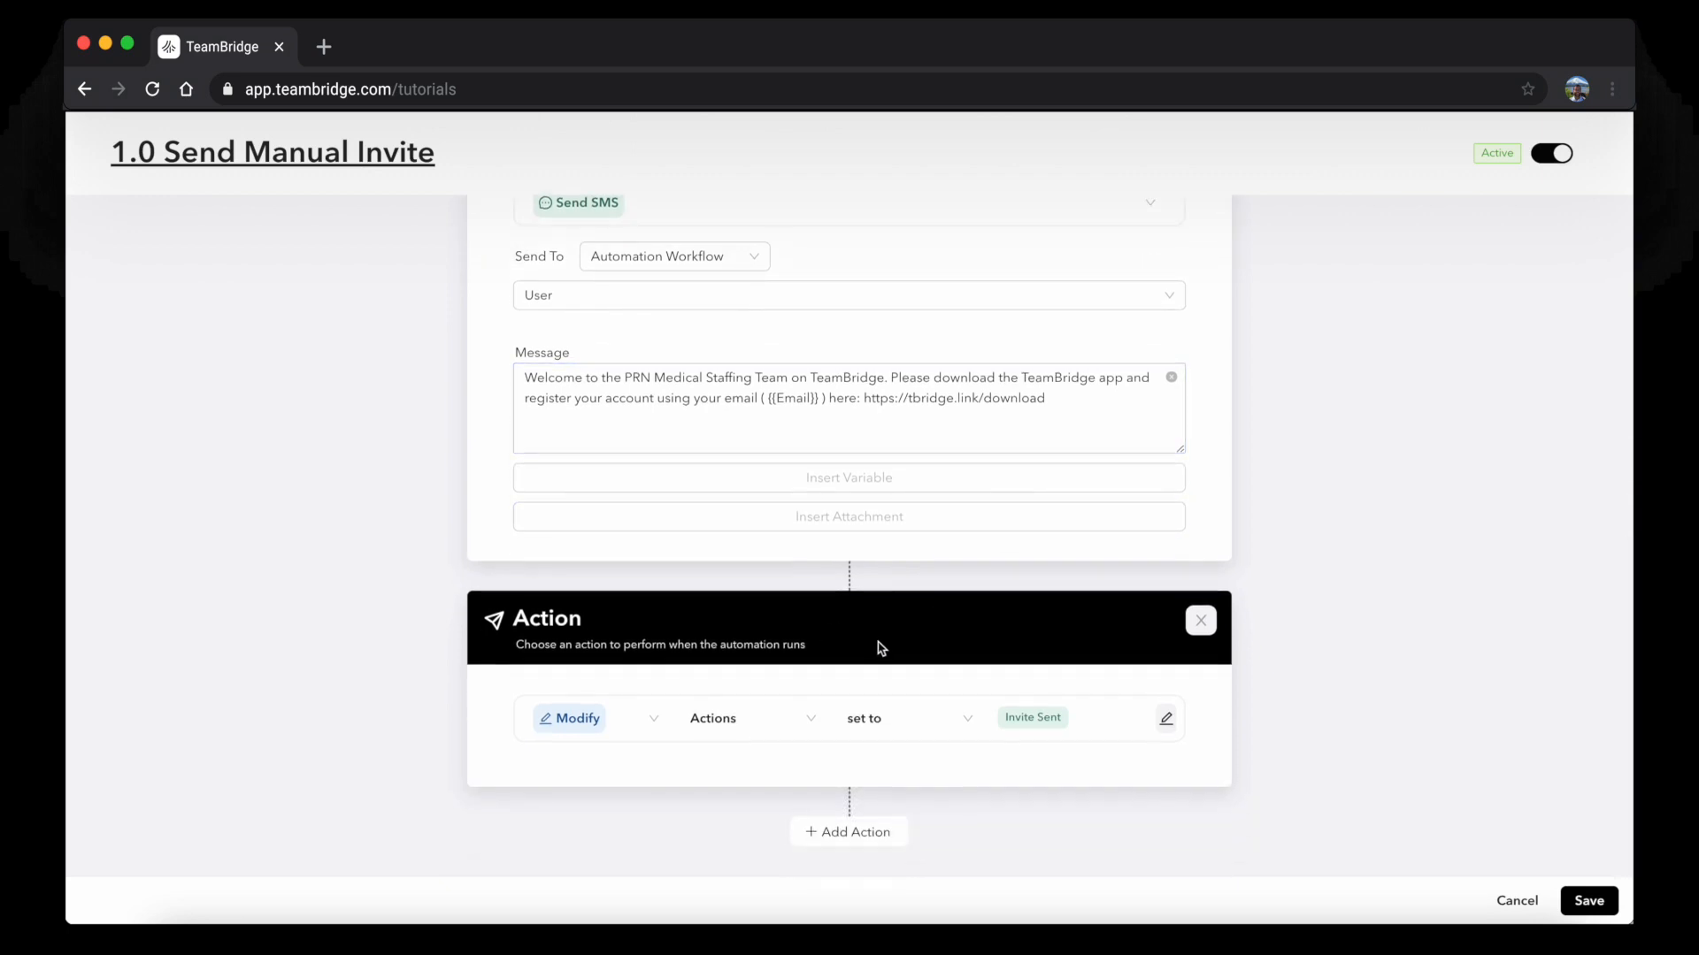
scroll(877, 651, "up", 1)
triple_click(844, 423)
key("super+c")
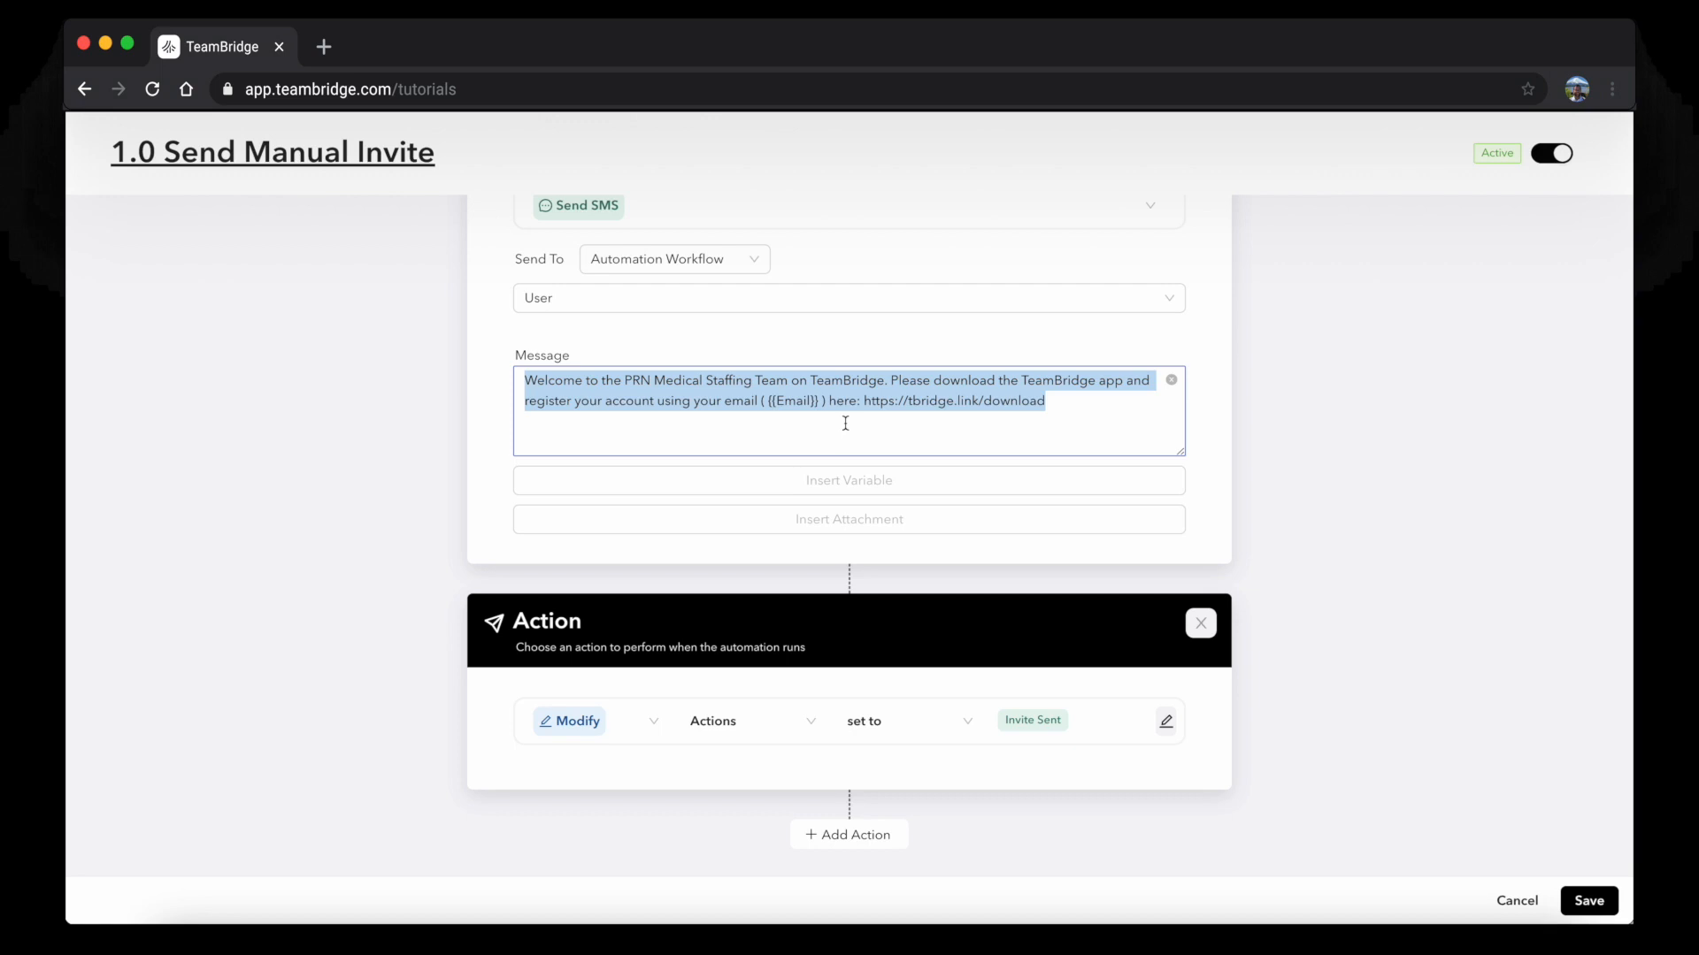
Add a Send email action with subject 'Welcome to the Team!' and the pasted message, then save
left_click(848, 831)
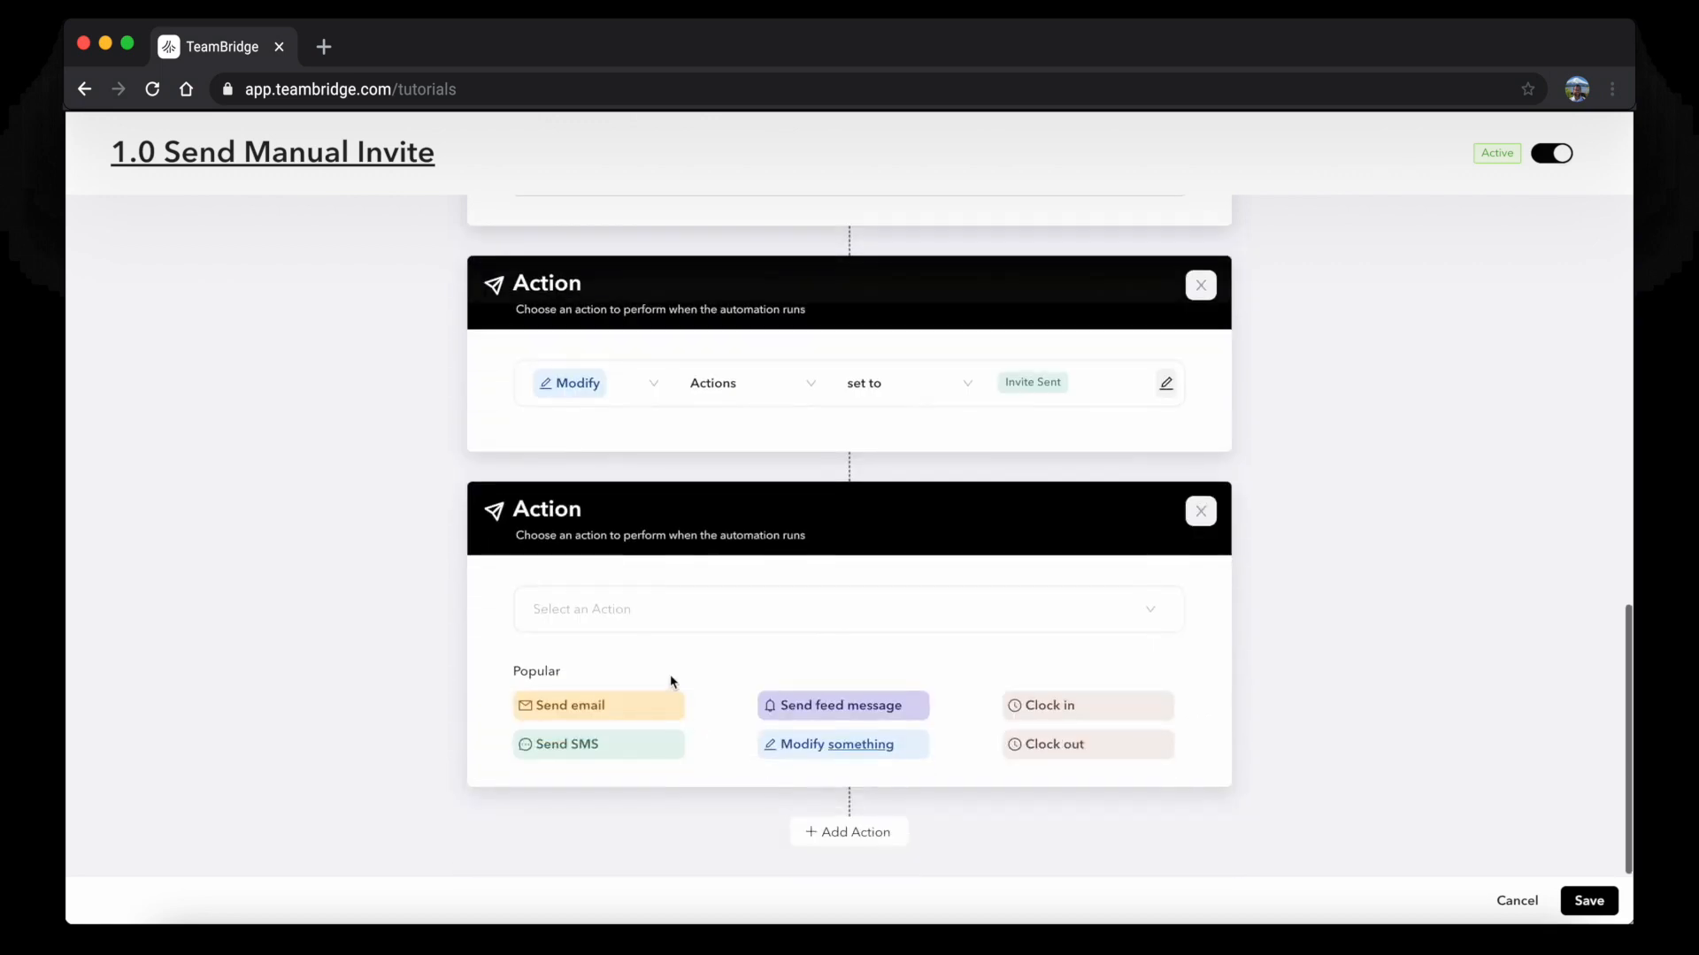
left_click(633, 704)
scroll(619, 778, "down", 2)
left_click(580, 569)
type("Welcome to the T")
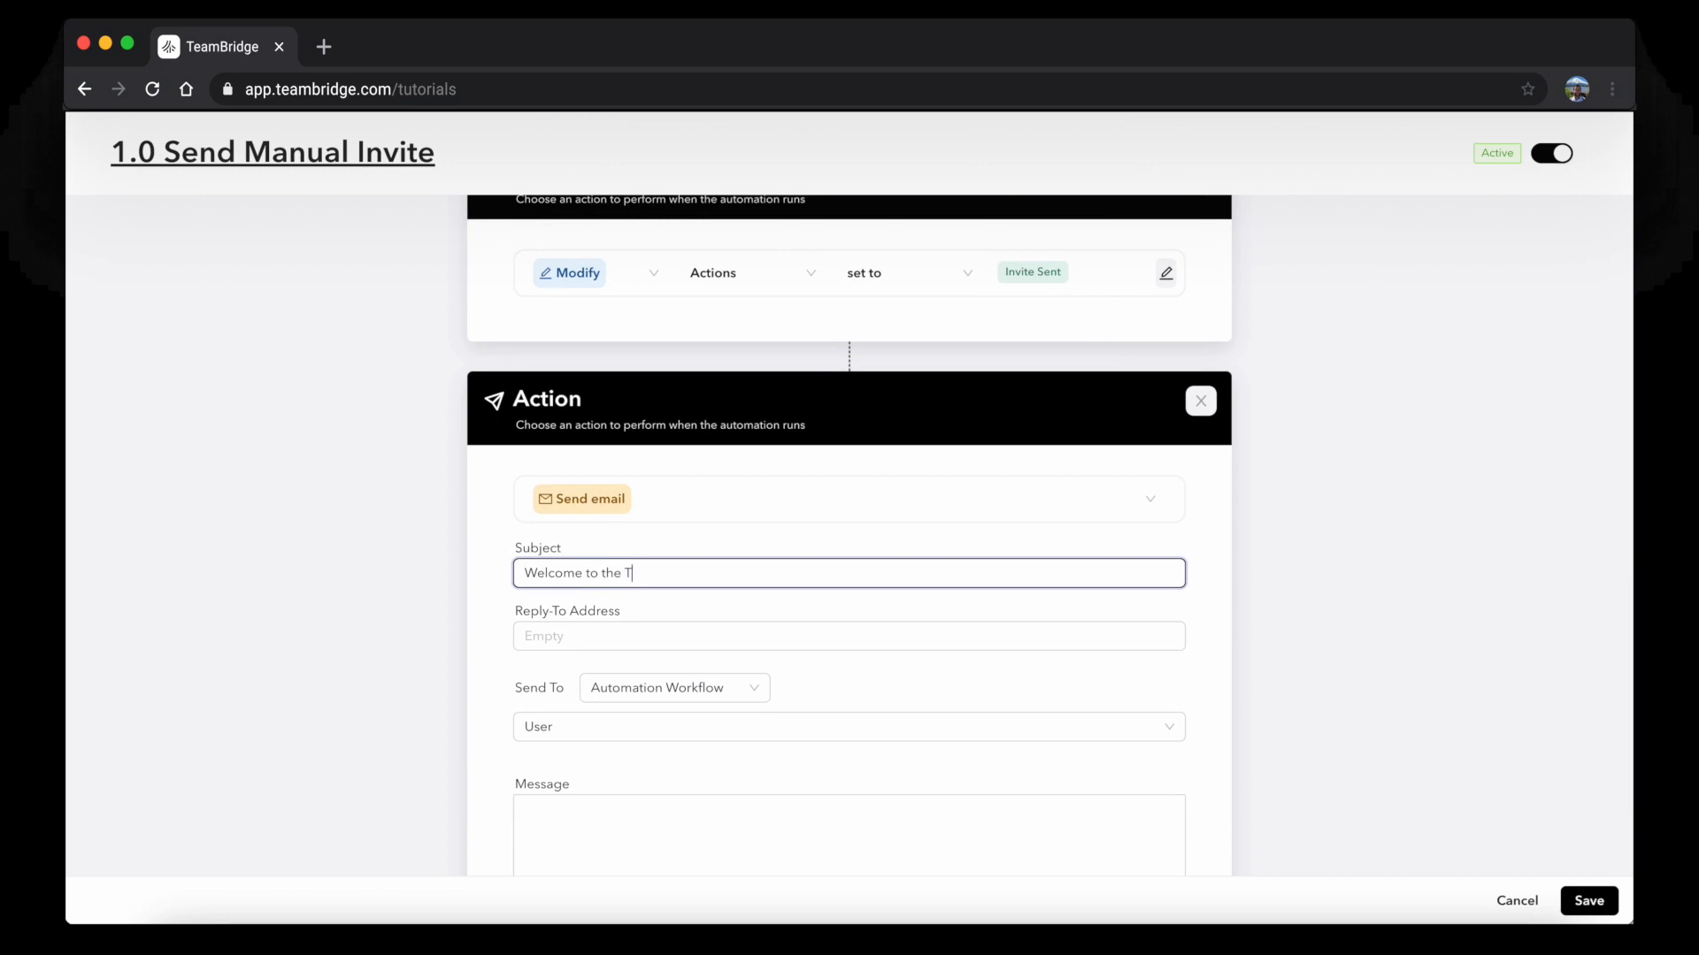
type("eam!")
scroll(607, 638, "down", 3)
left_click(610, 679)
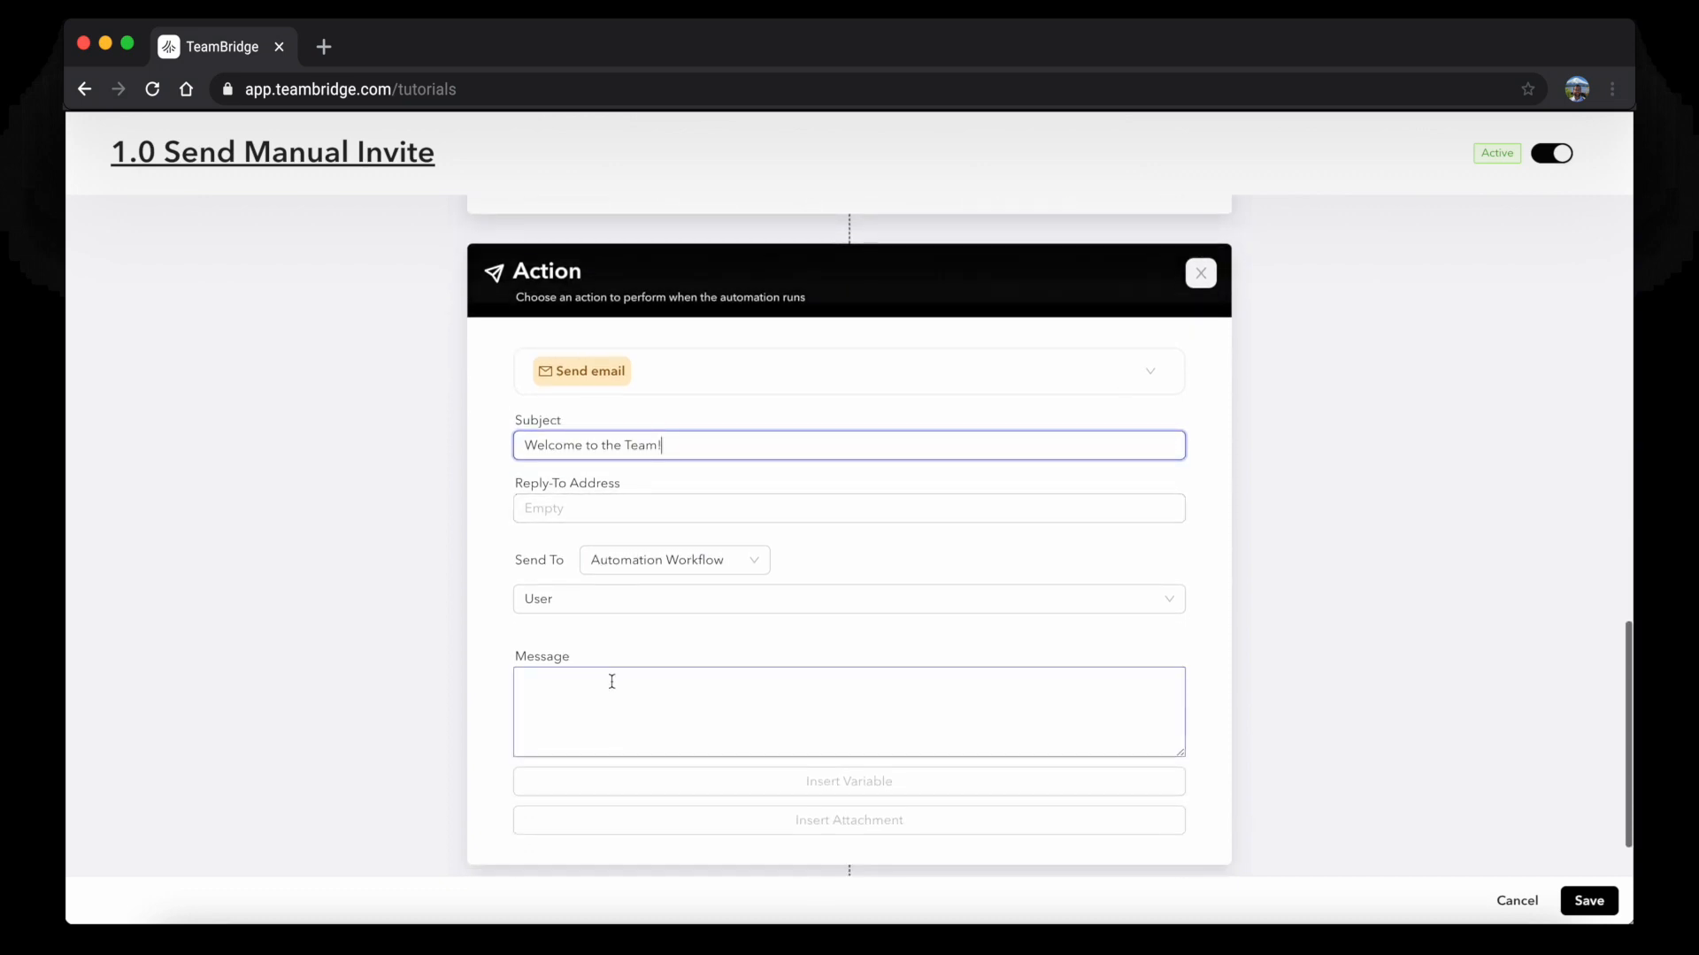
key("super+v")
left_click(394, 716)
scroll(394, 717, "up", 3)
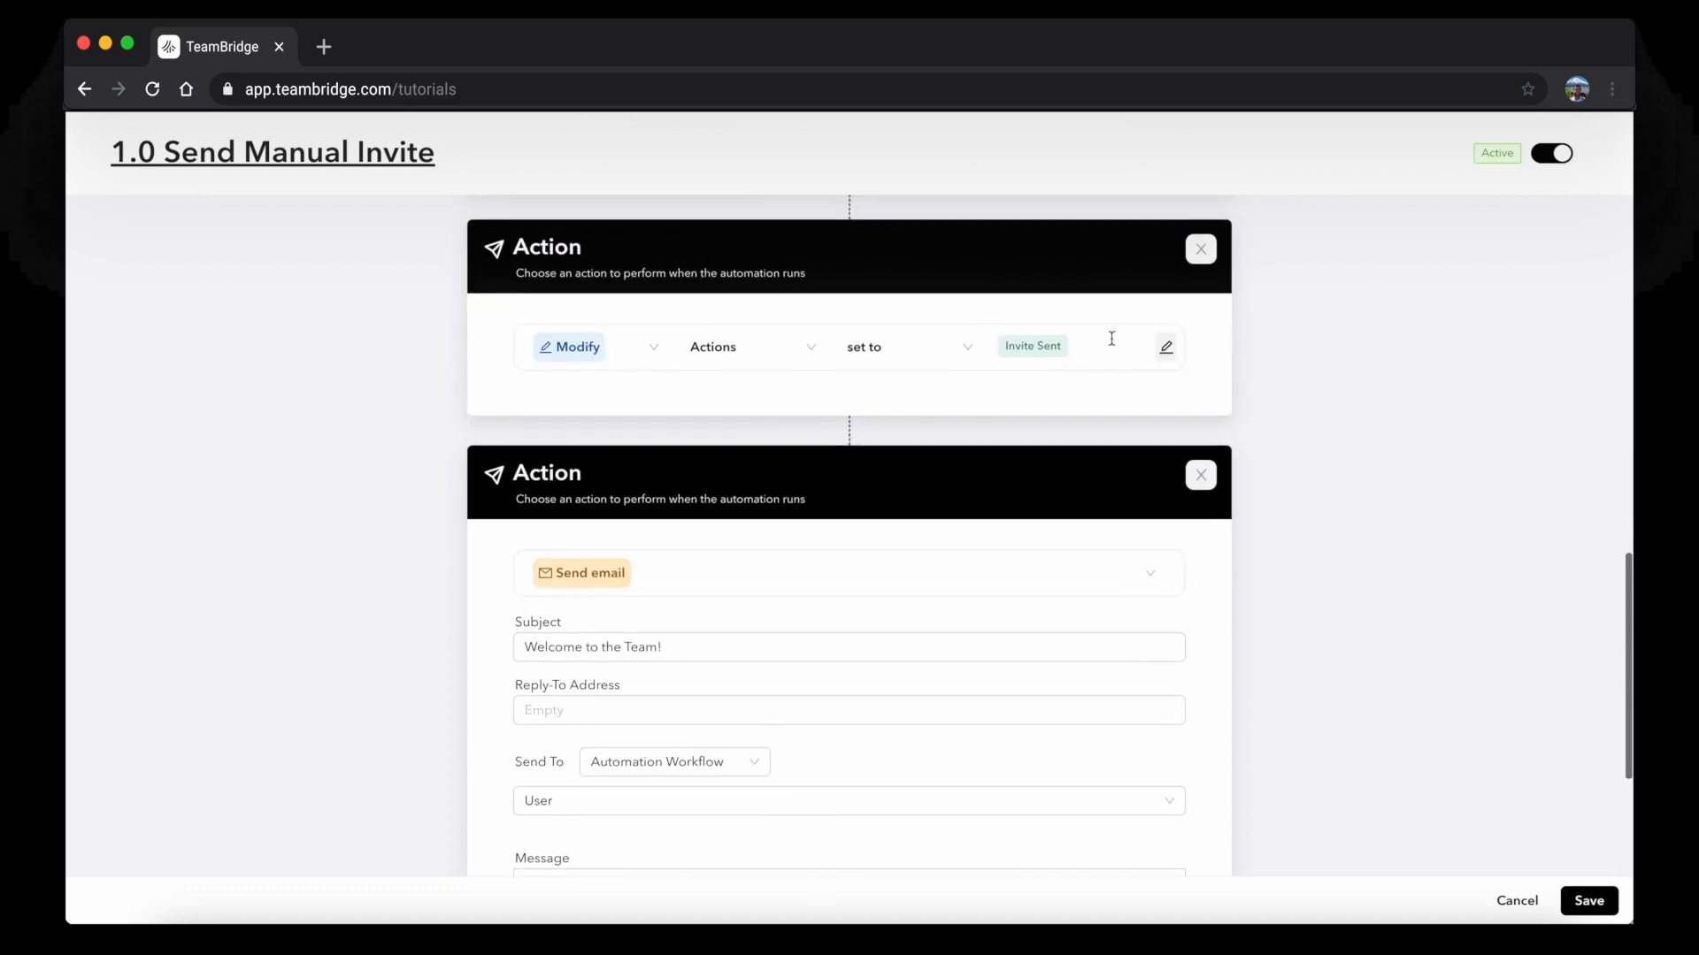
left_click(1587, 900)
Set the facility scheduler's Actions to Send Invite on the Facility Schedulers tab
left_click(1607, 137)
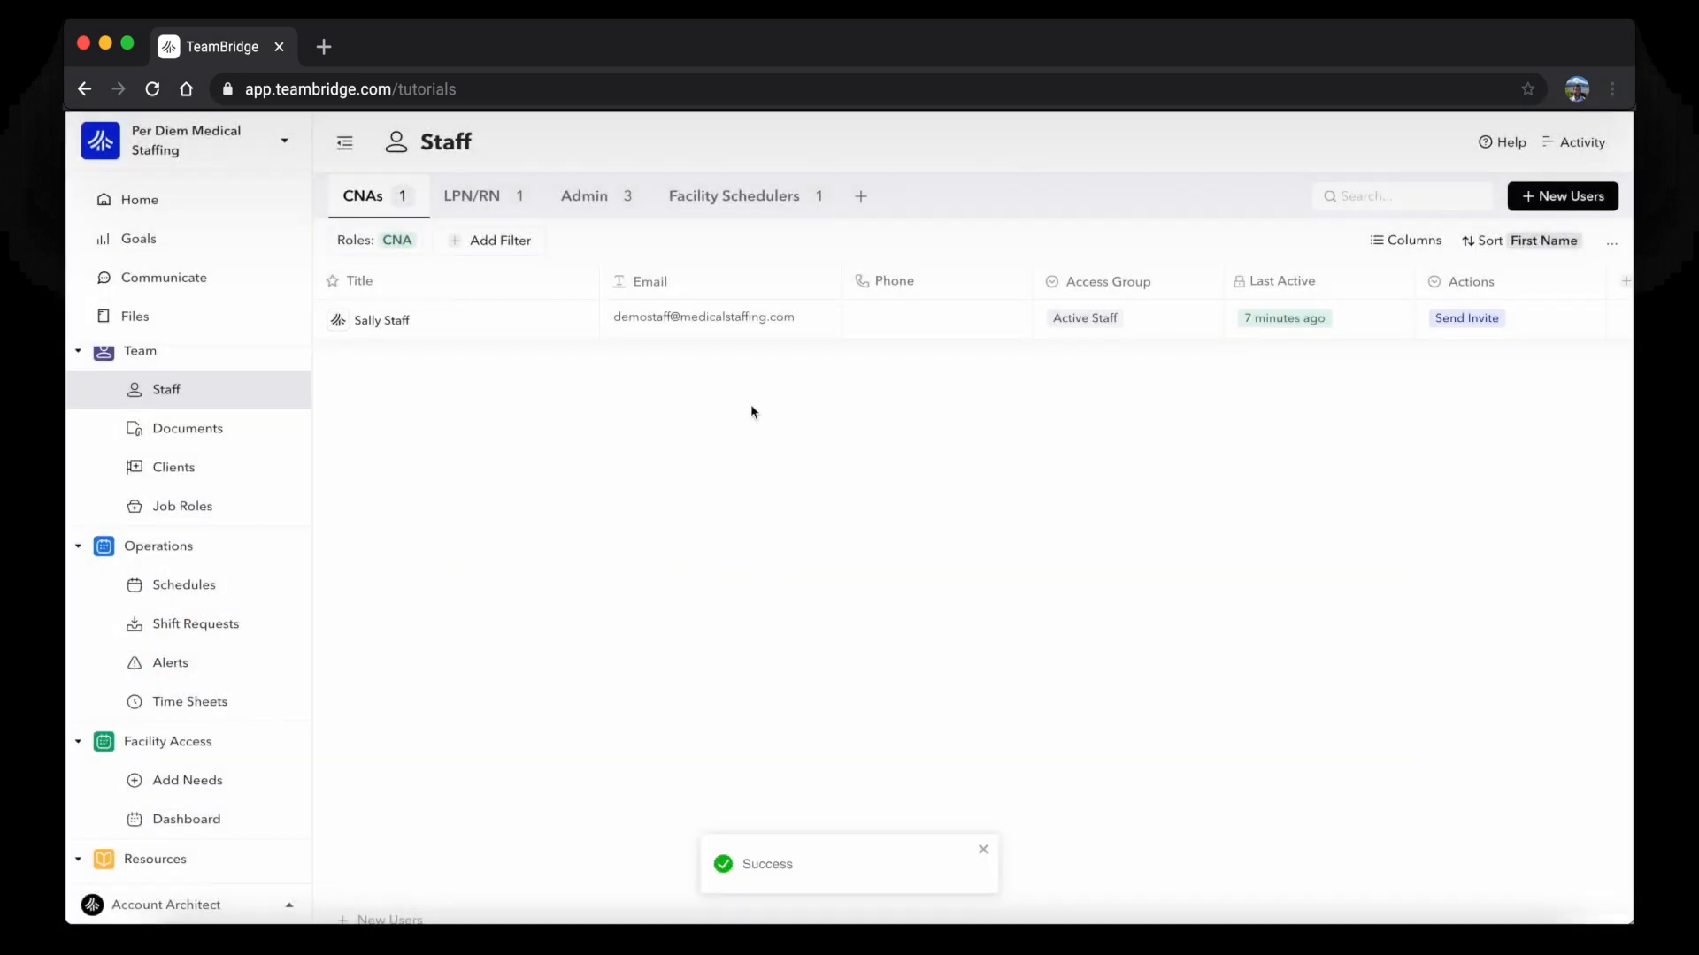
left_click(513, 202)
left_click(585, 196)
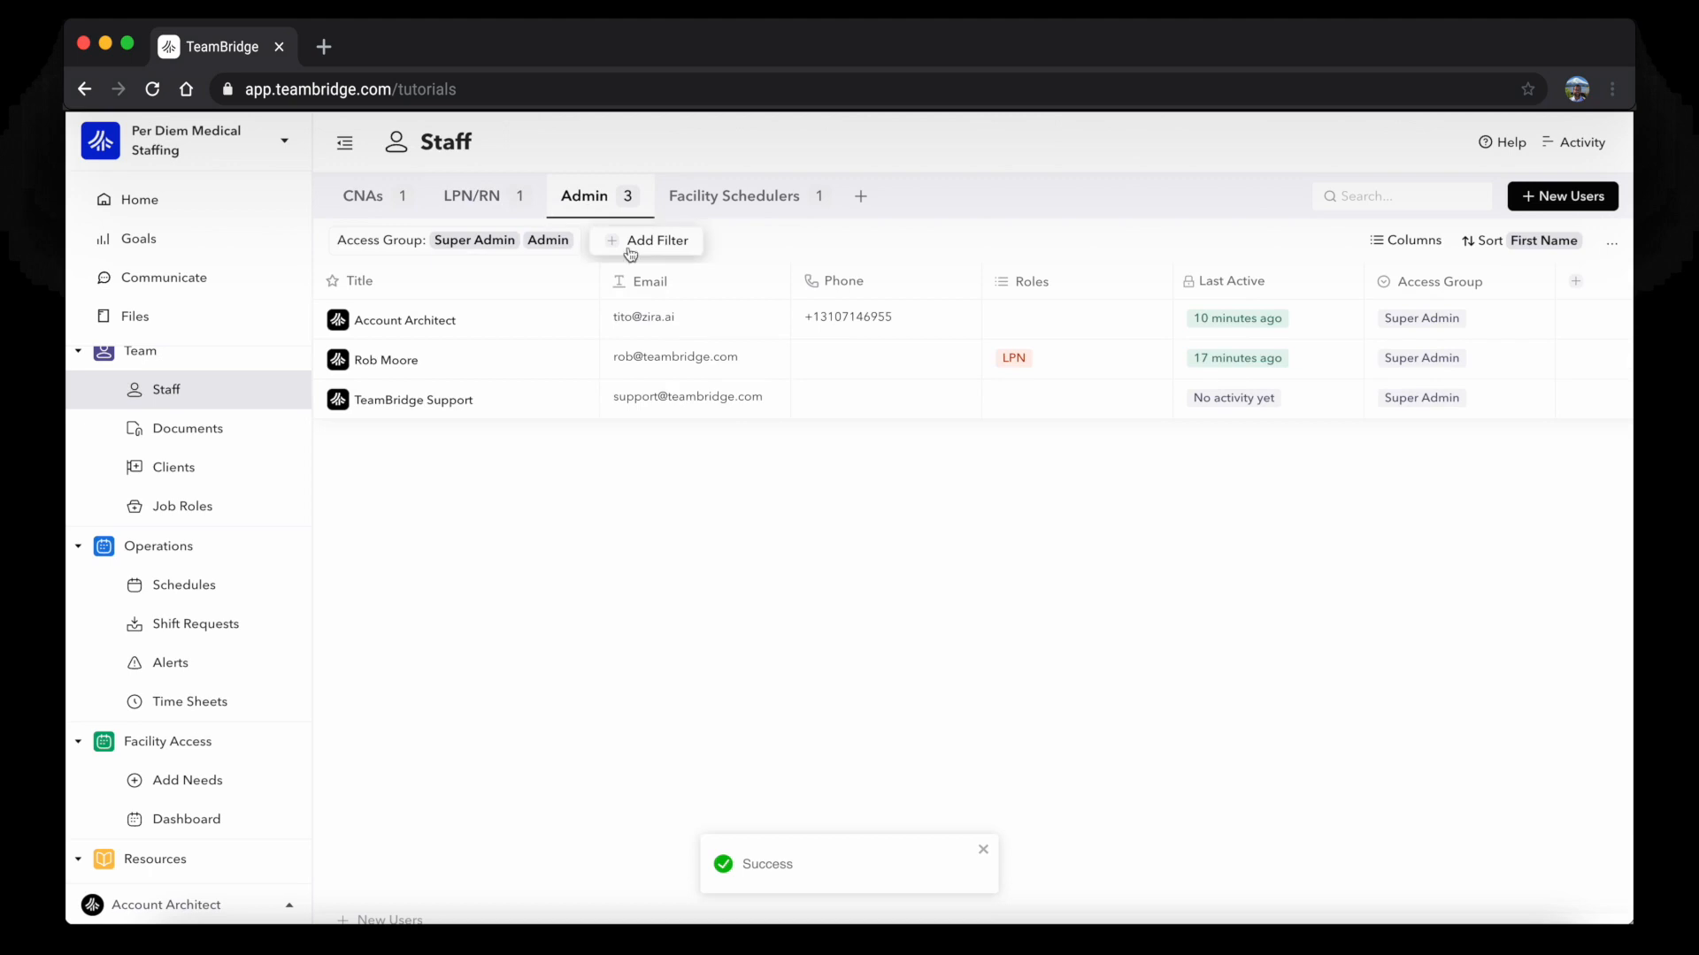
left_click(733, 196)
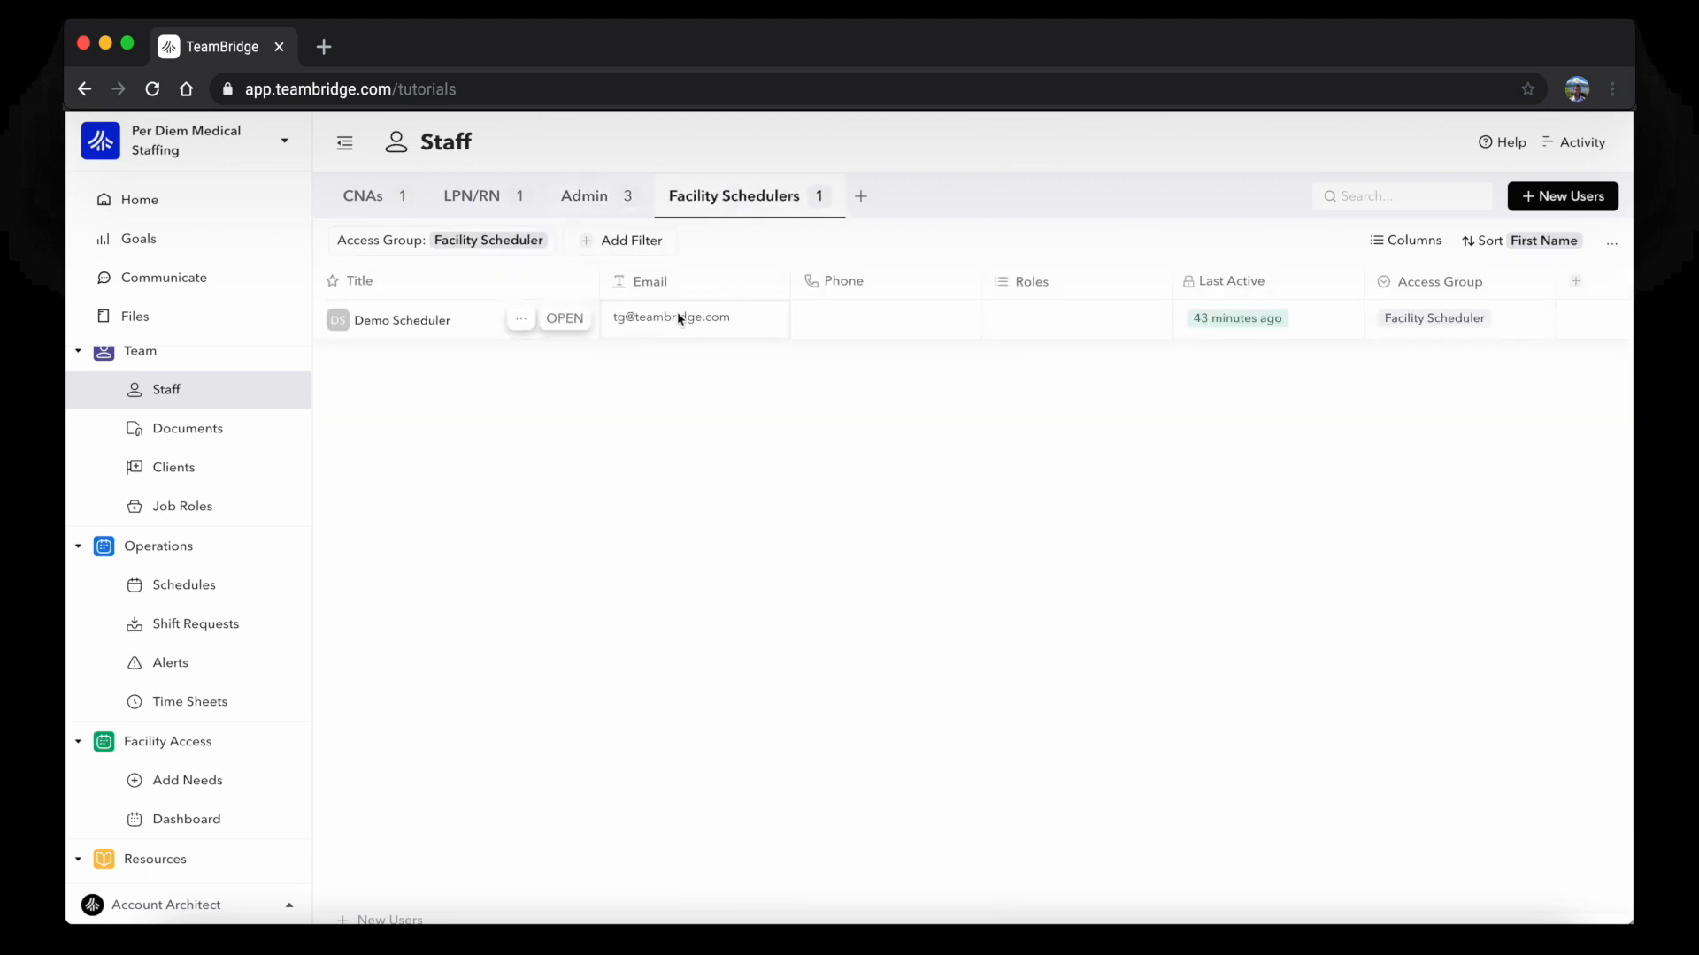
scroll(678, 317, "right", 2)
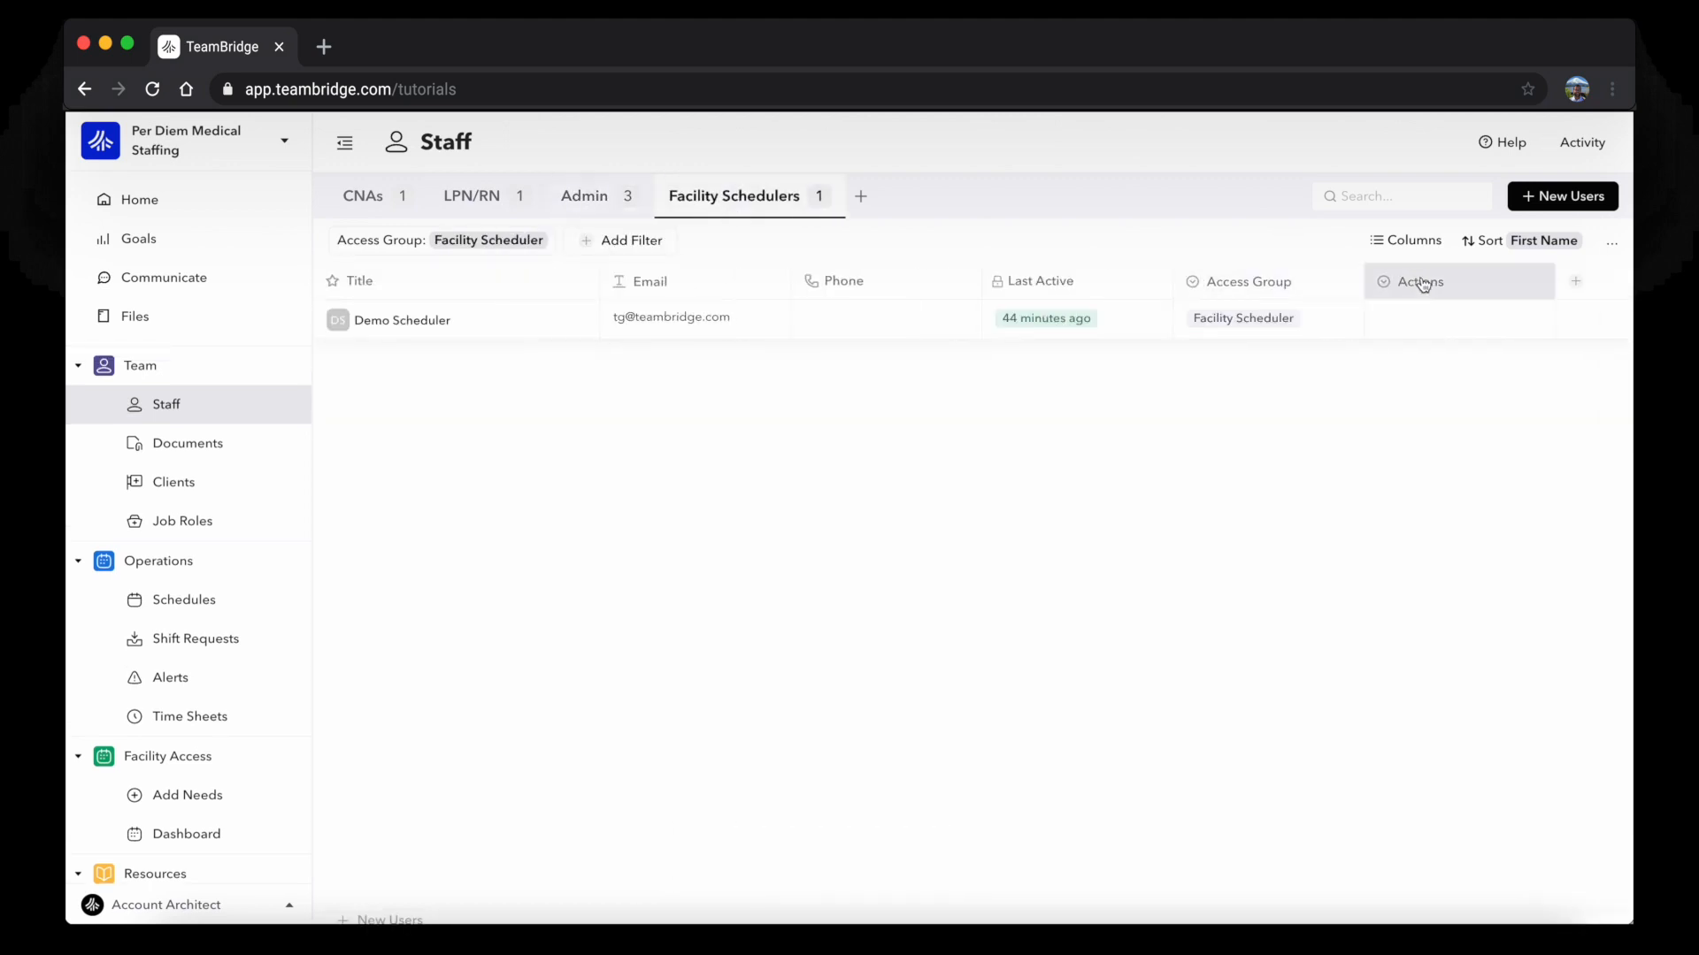
left_click(1398, 321)
left_click(1331, 406)
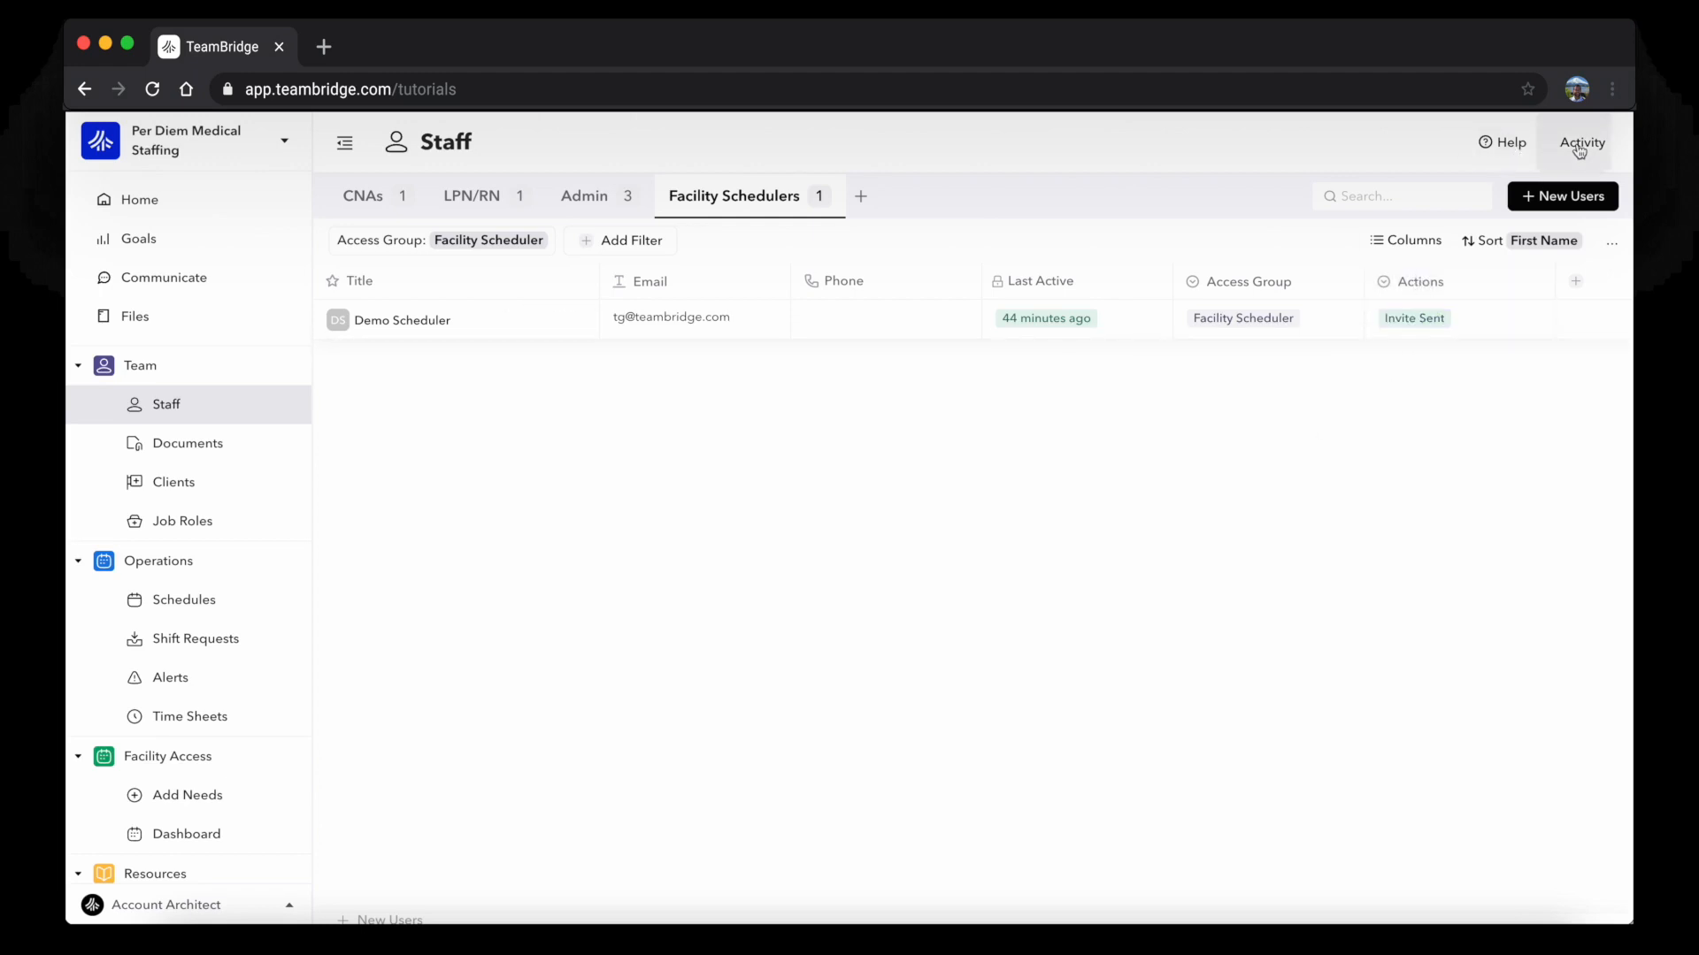
Expand the Activity feed entries to confirm the Invite Sent status and the sent email
left_click(1553, 153)
left_click(1539, 485)
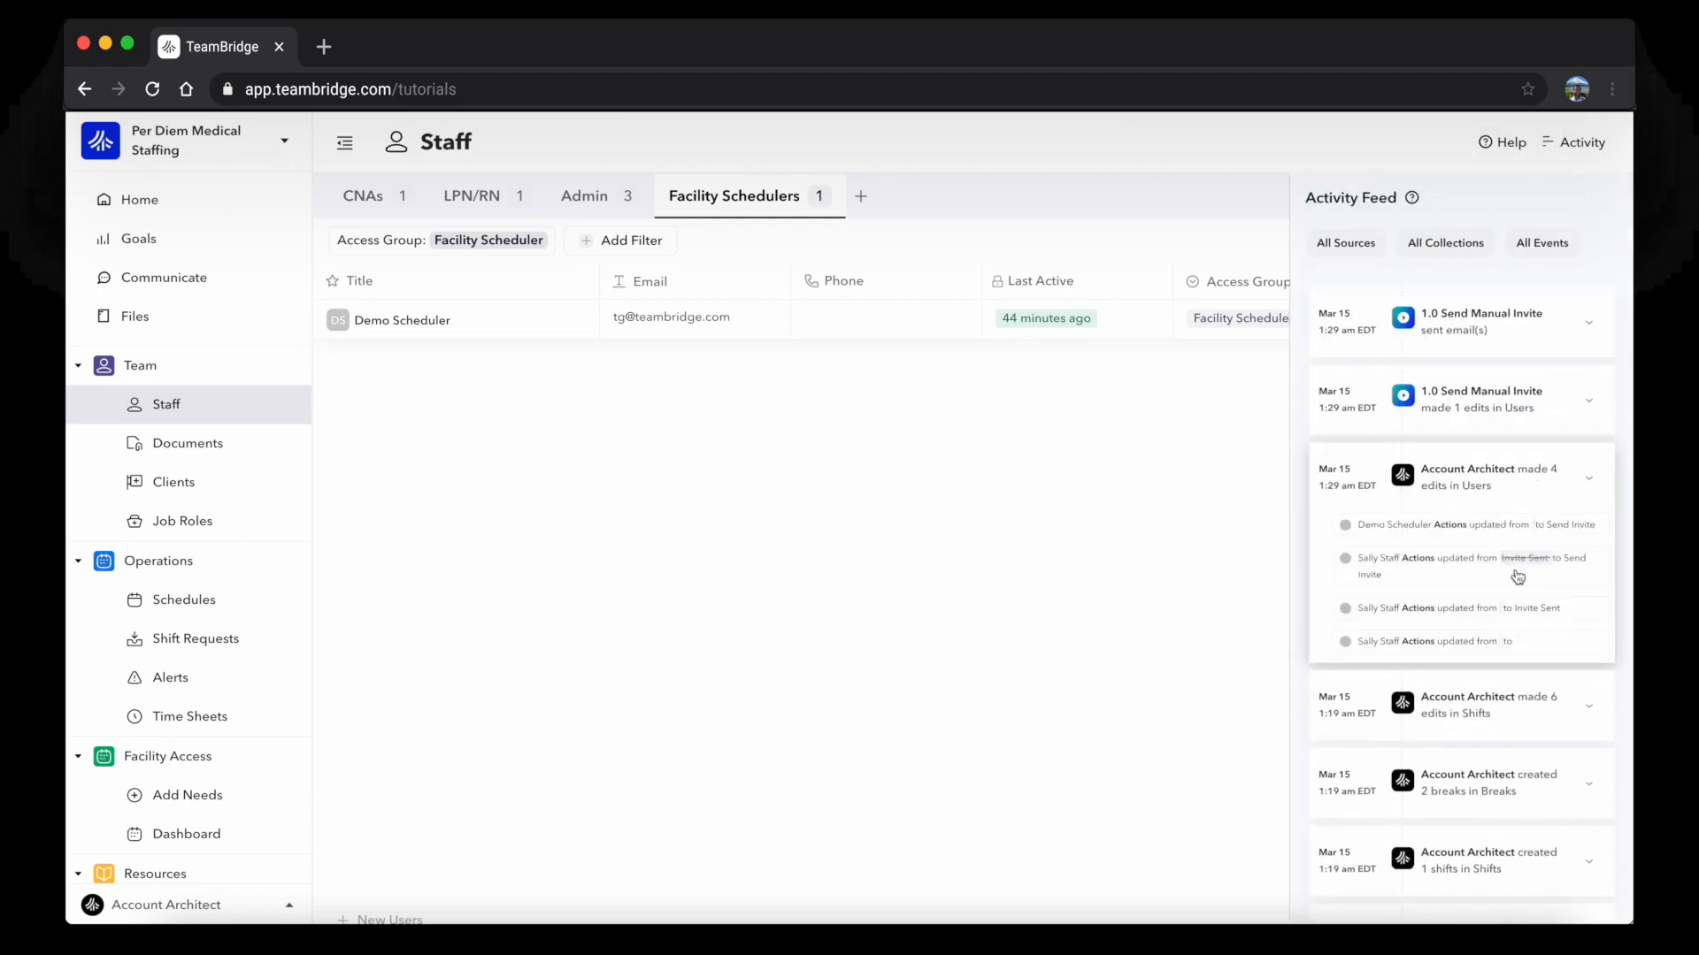
left_click(1511, 384)
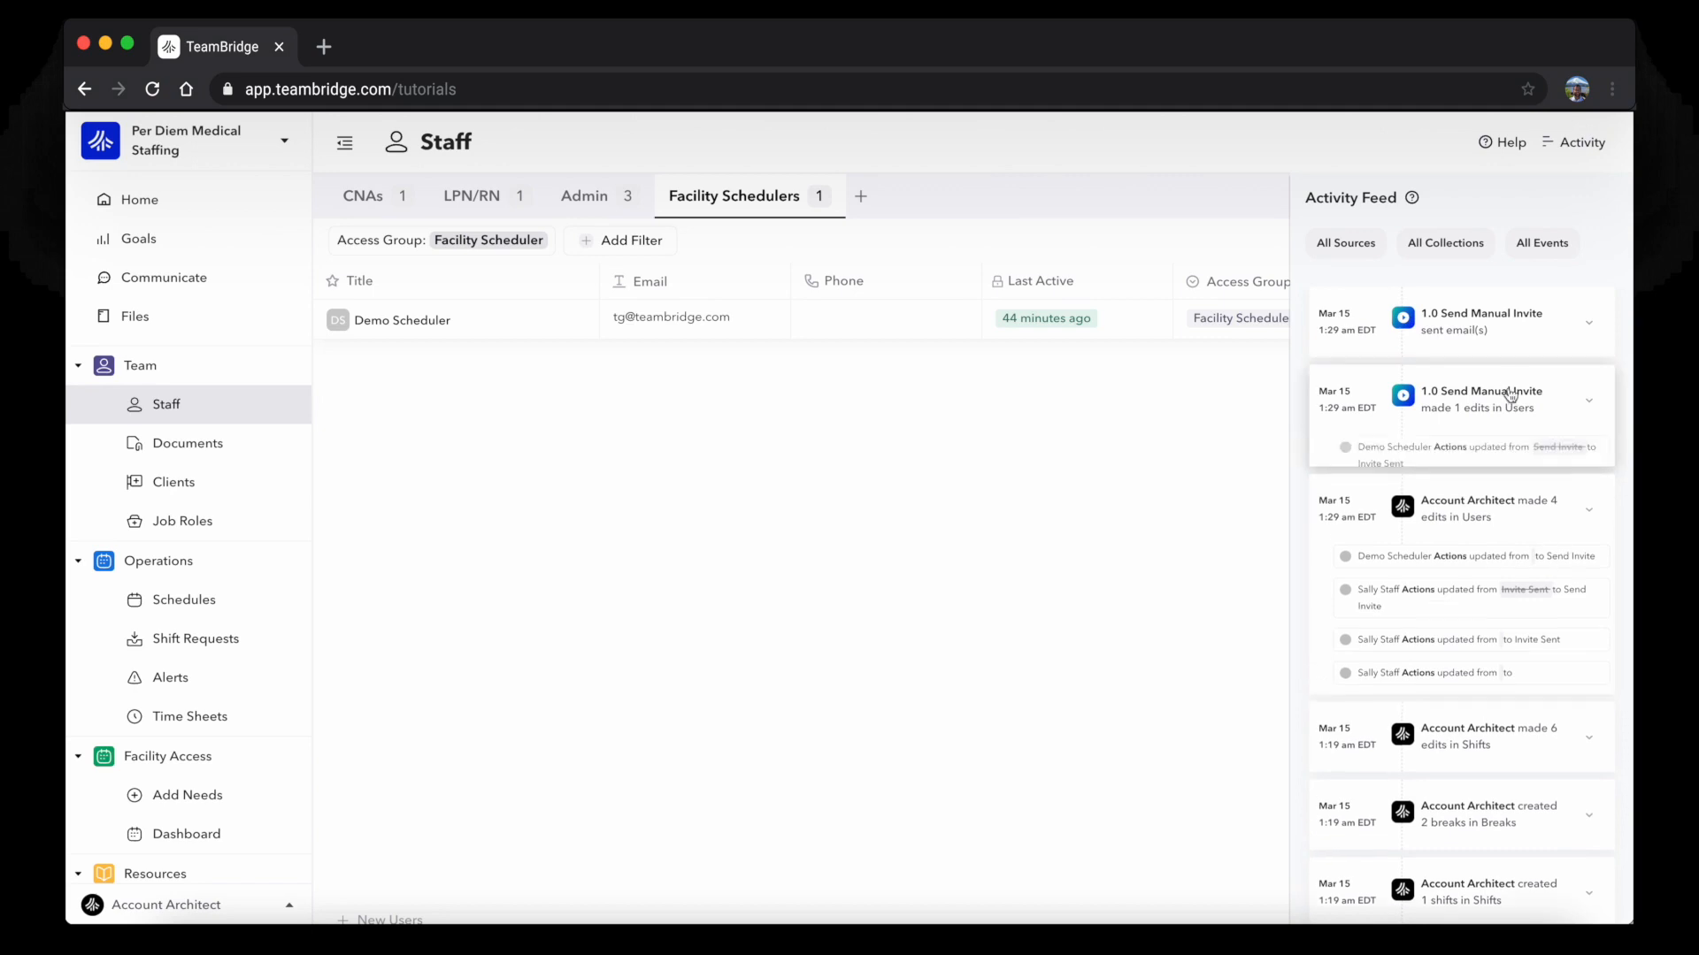
left_click(1439, 329)
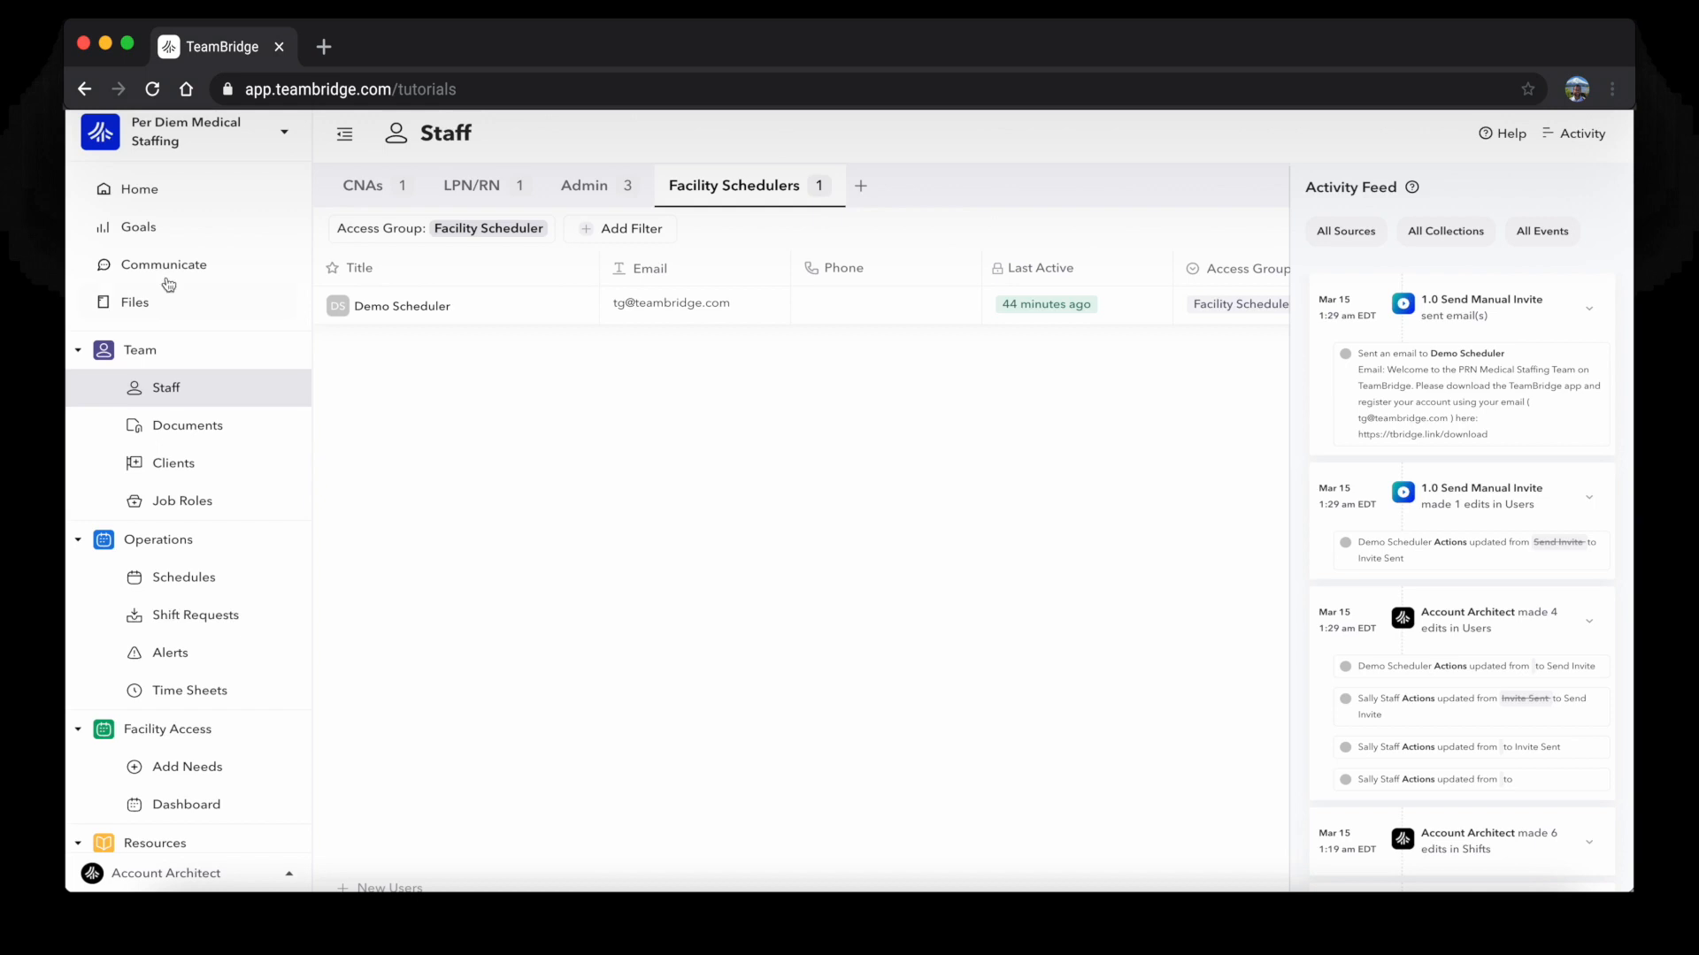
Go from Home to Account > Automations and open 1.0 Send Manual Invite
left_click(147, 191)
scroll(635, 451, "down", 5)
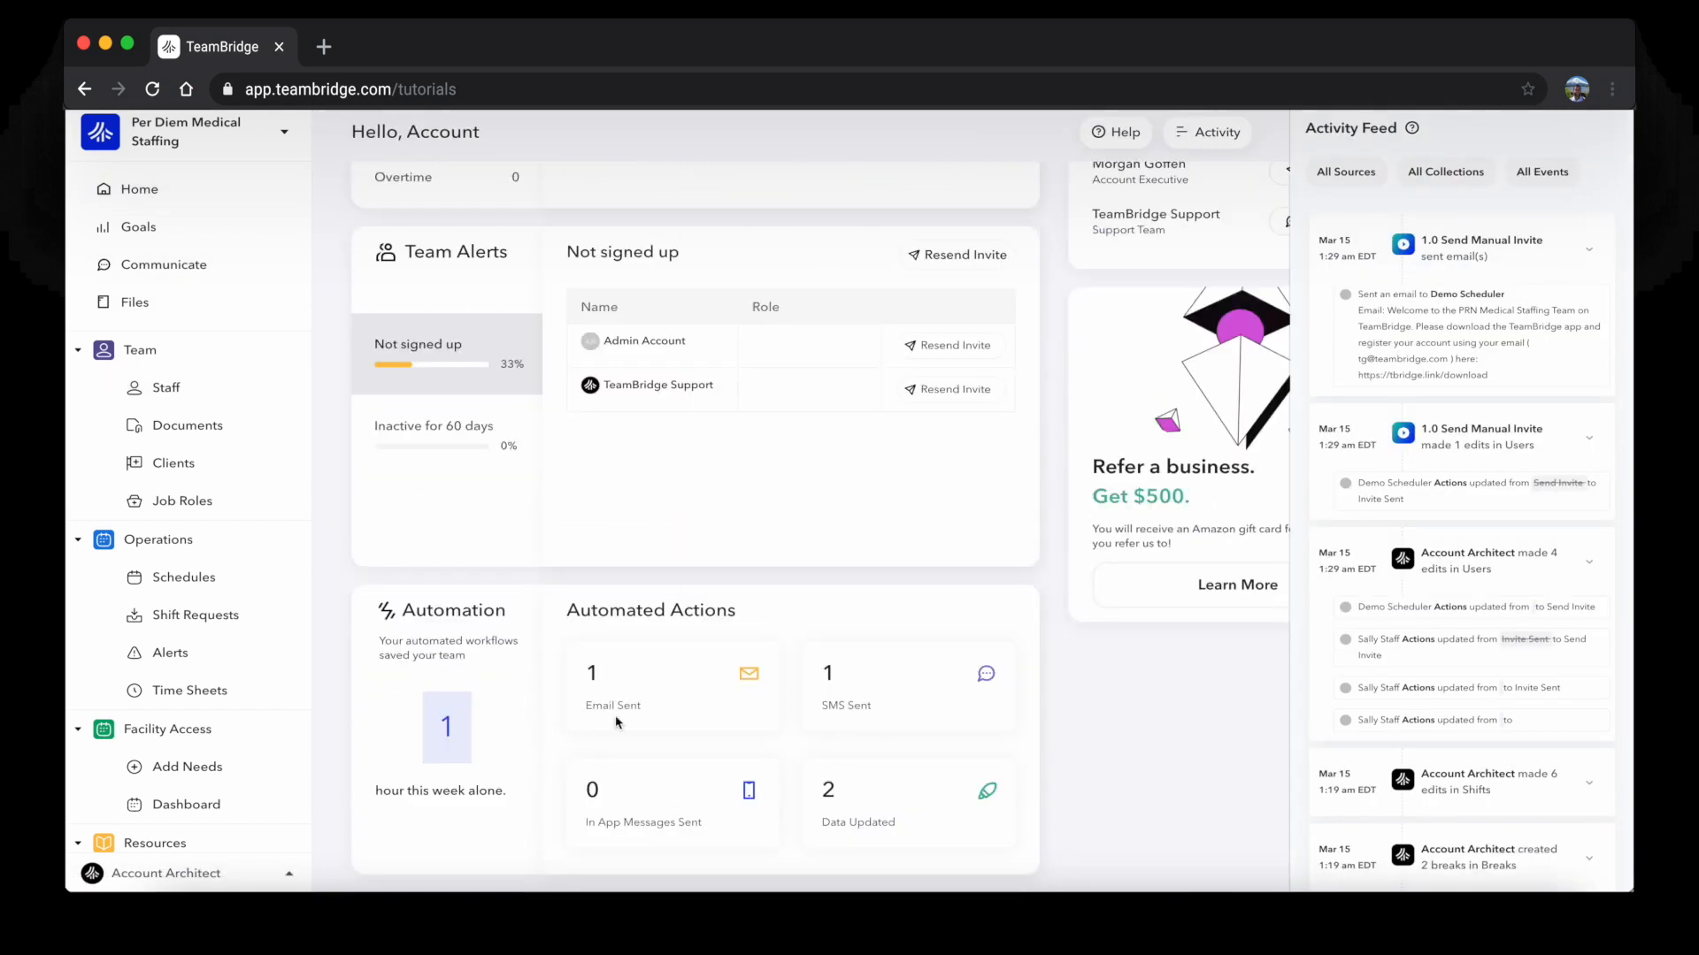
left_click(122, 883)
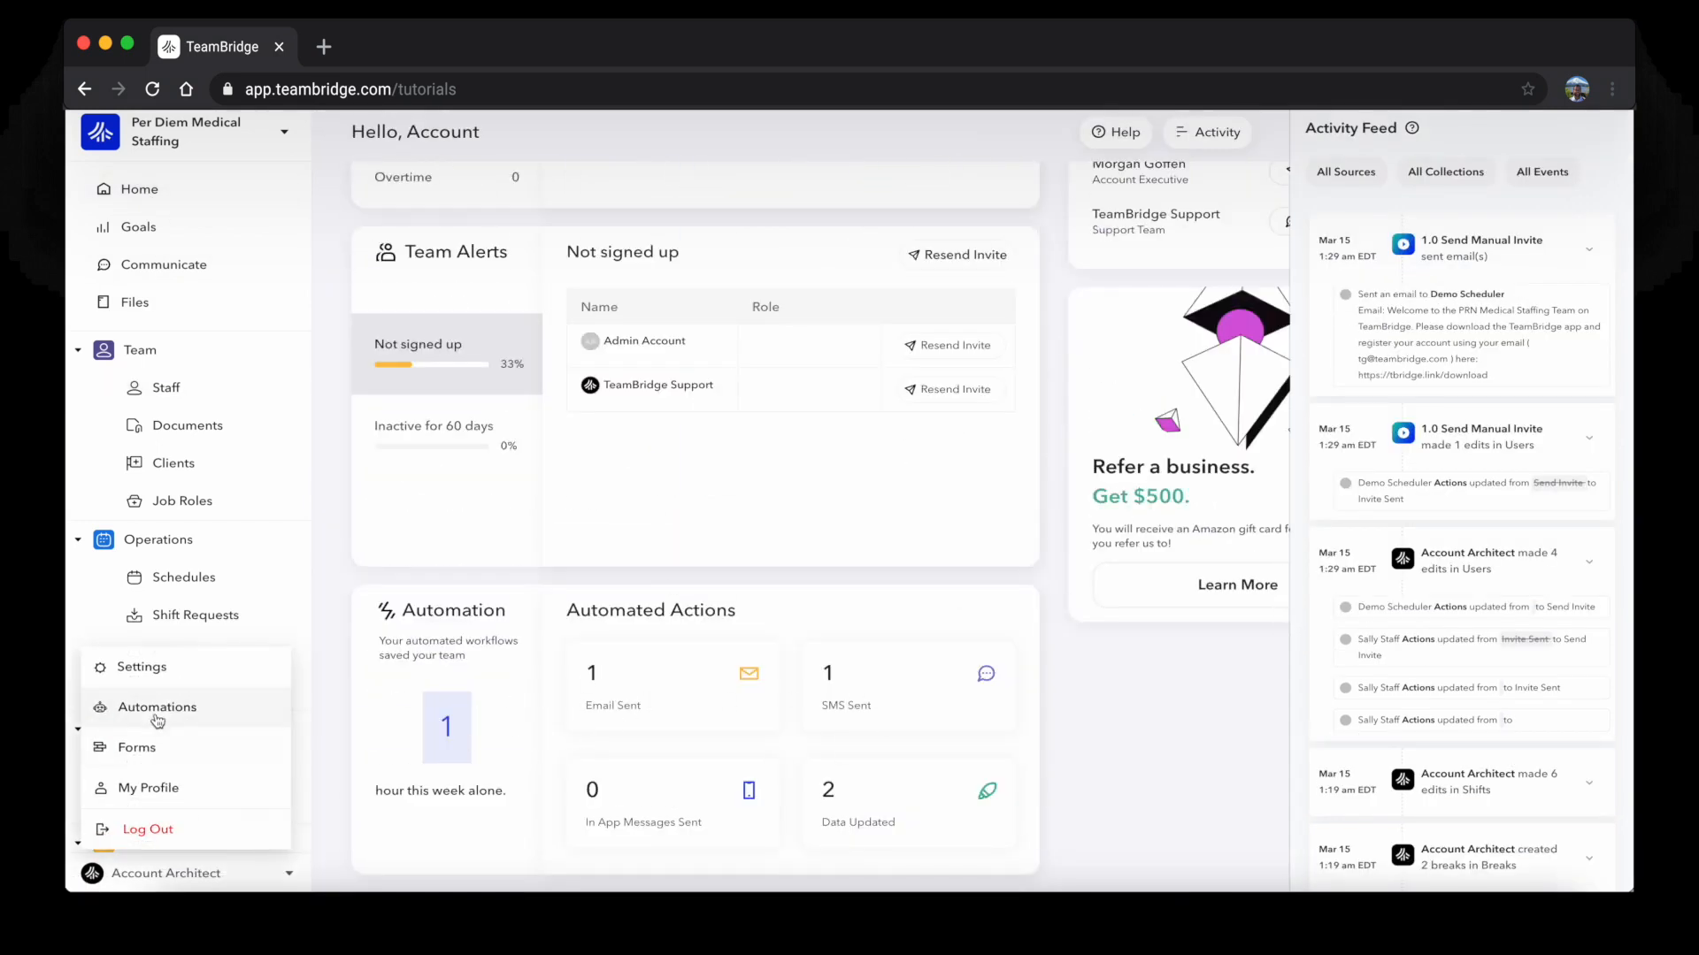
left_click(152, 708)
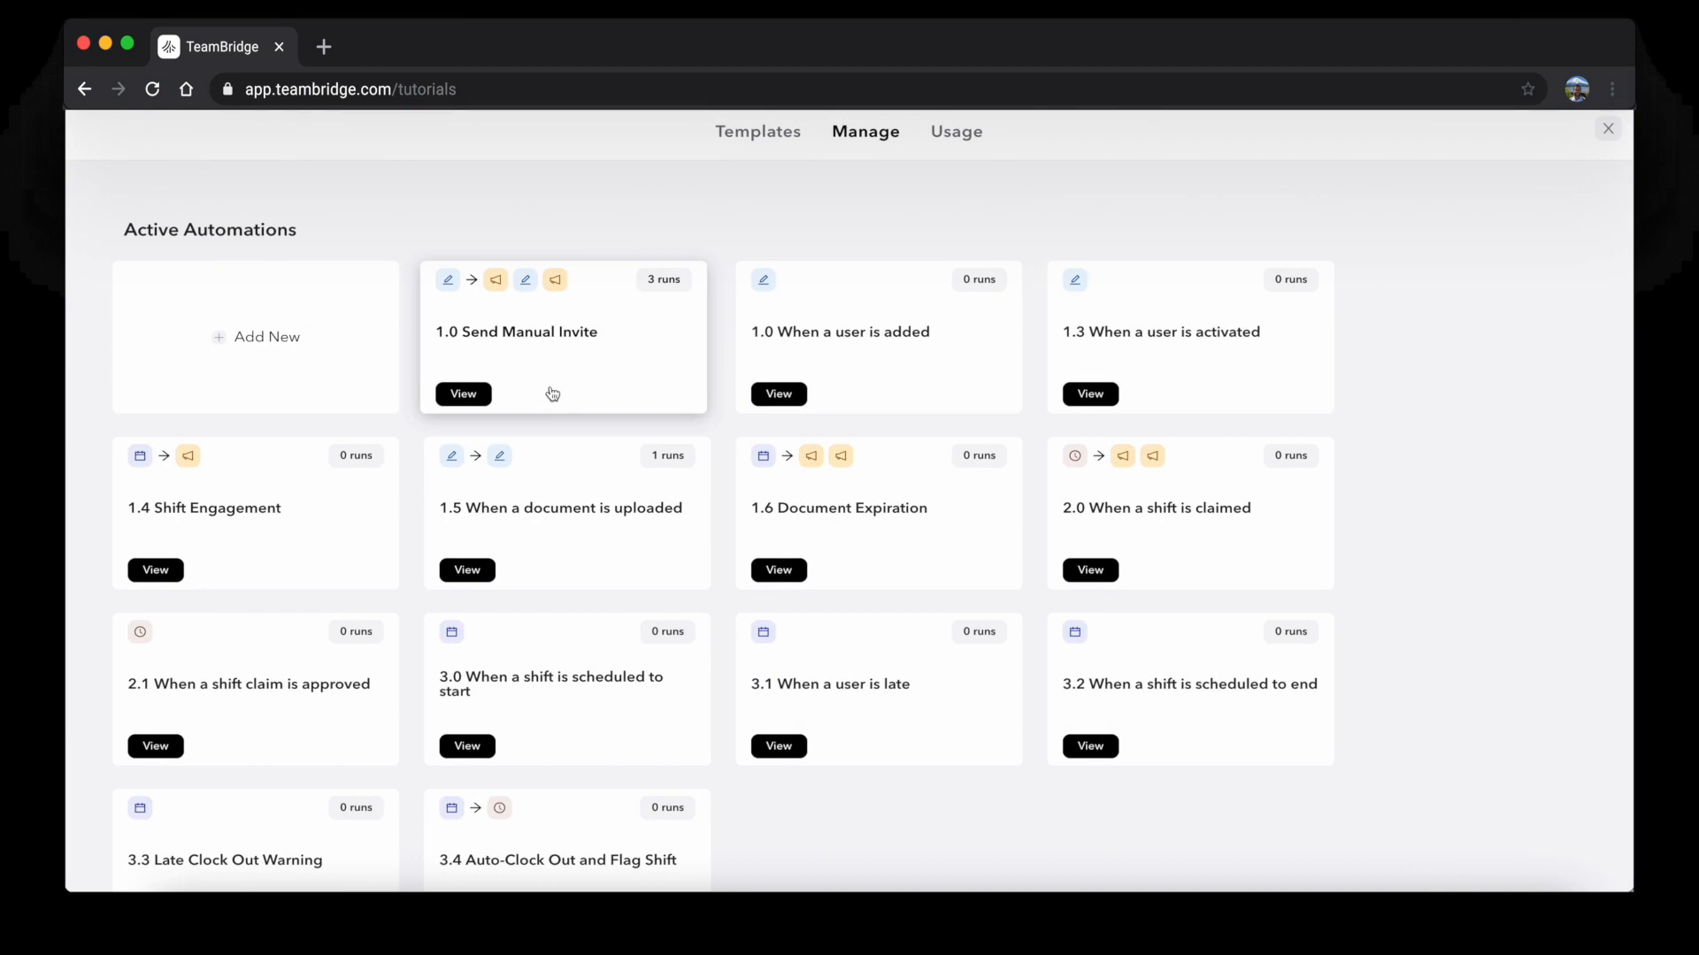
left_click(597, 347)
Review the automation's run history, checking the email run, then cancel out
left_click(1421, 145)
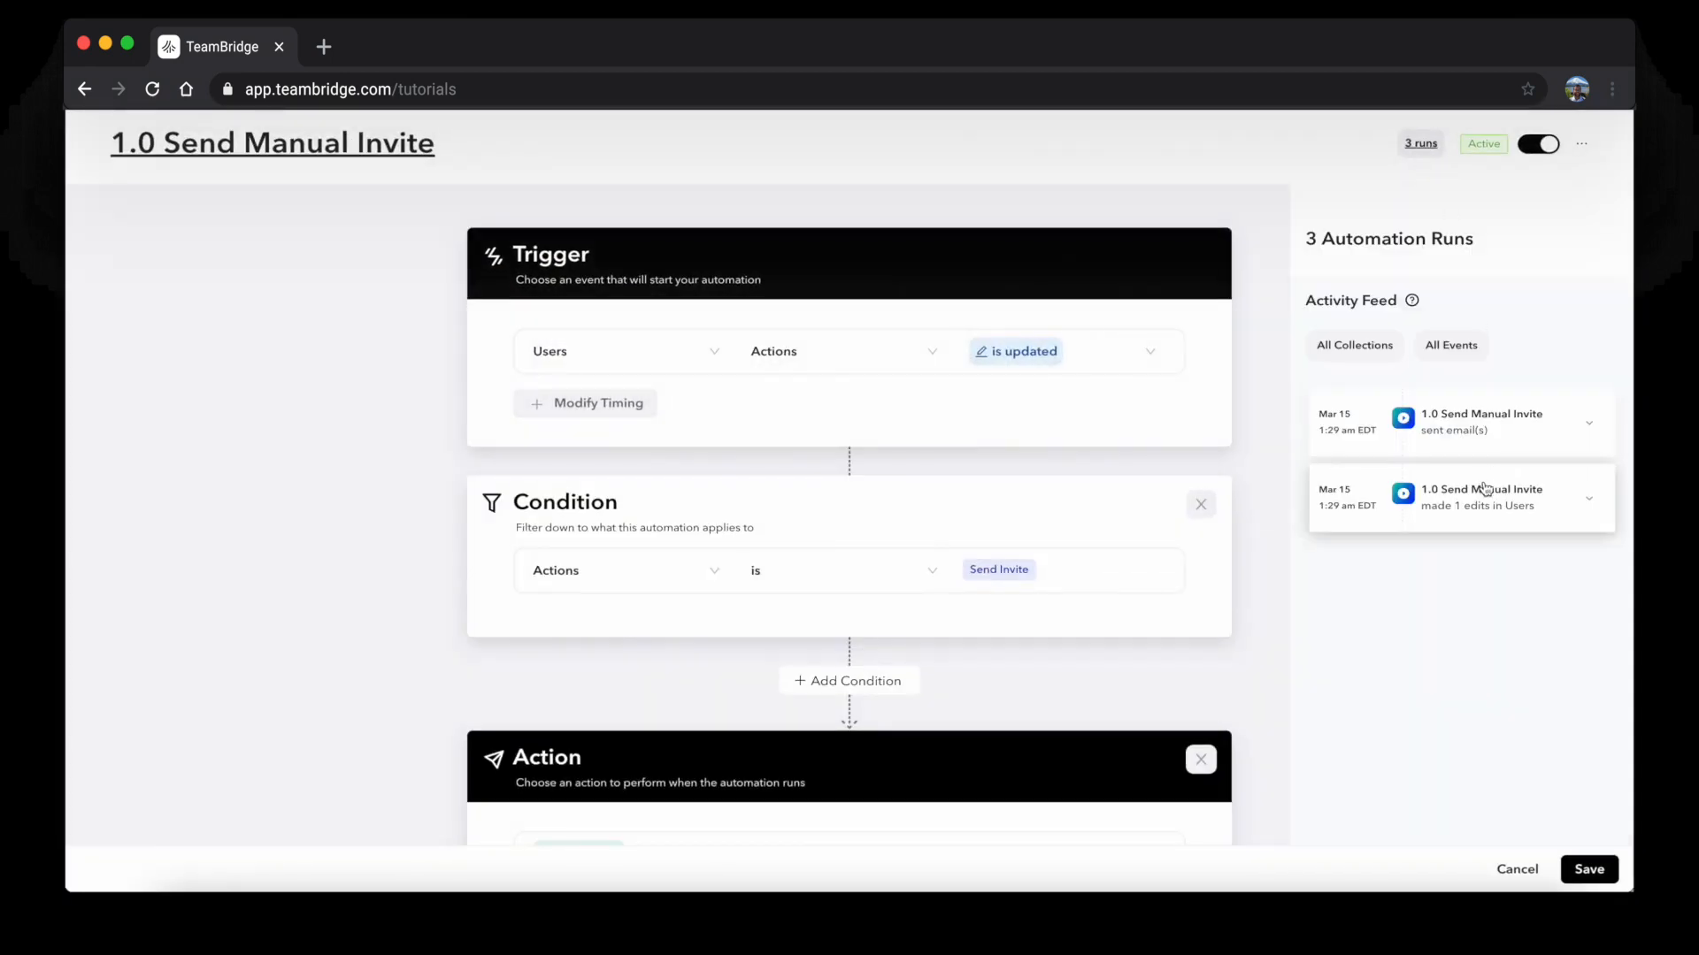
left_click(1479, 445)
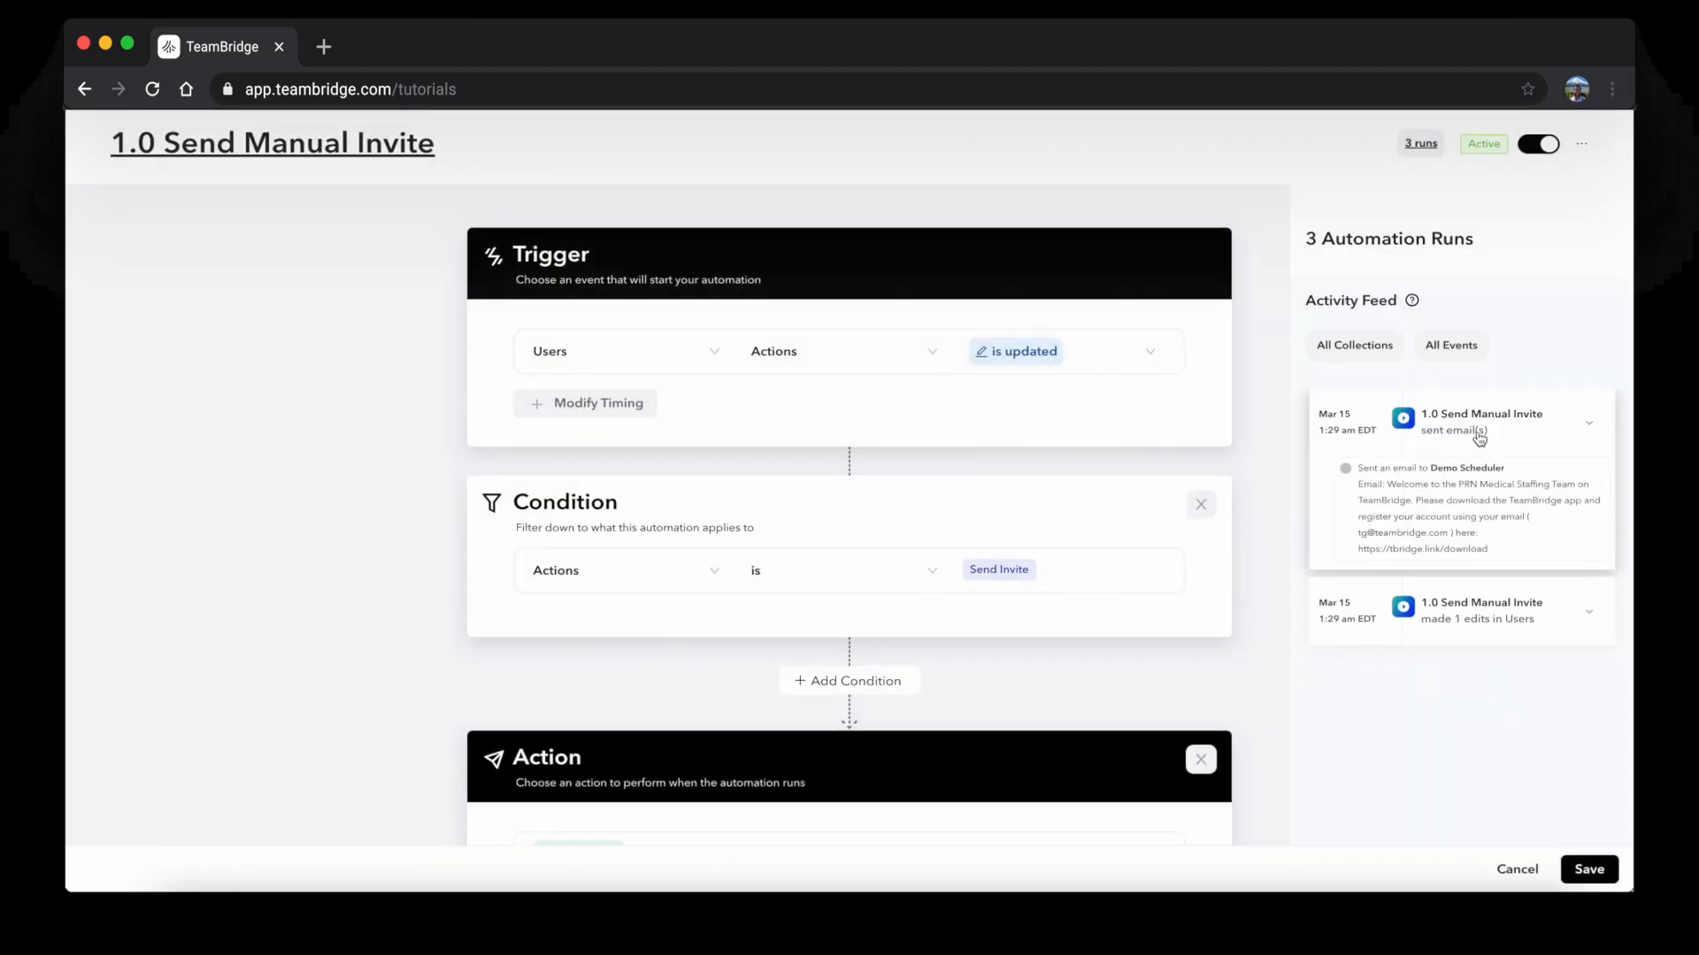
left_click(1480, 432)
left_click(1520, 865)
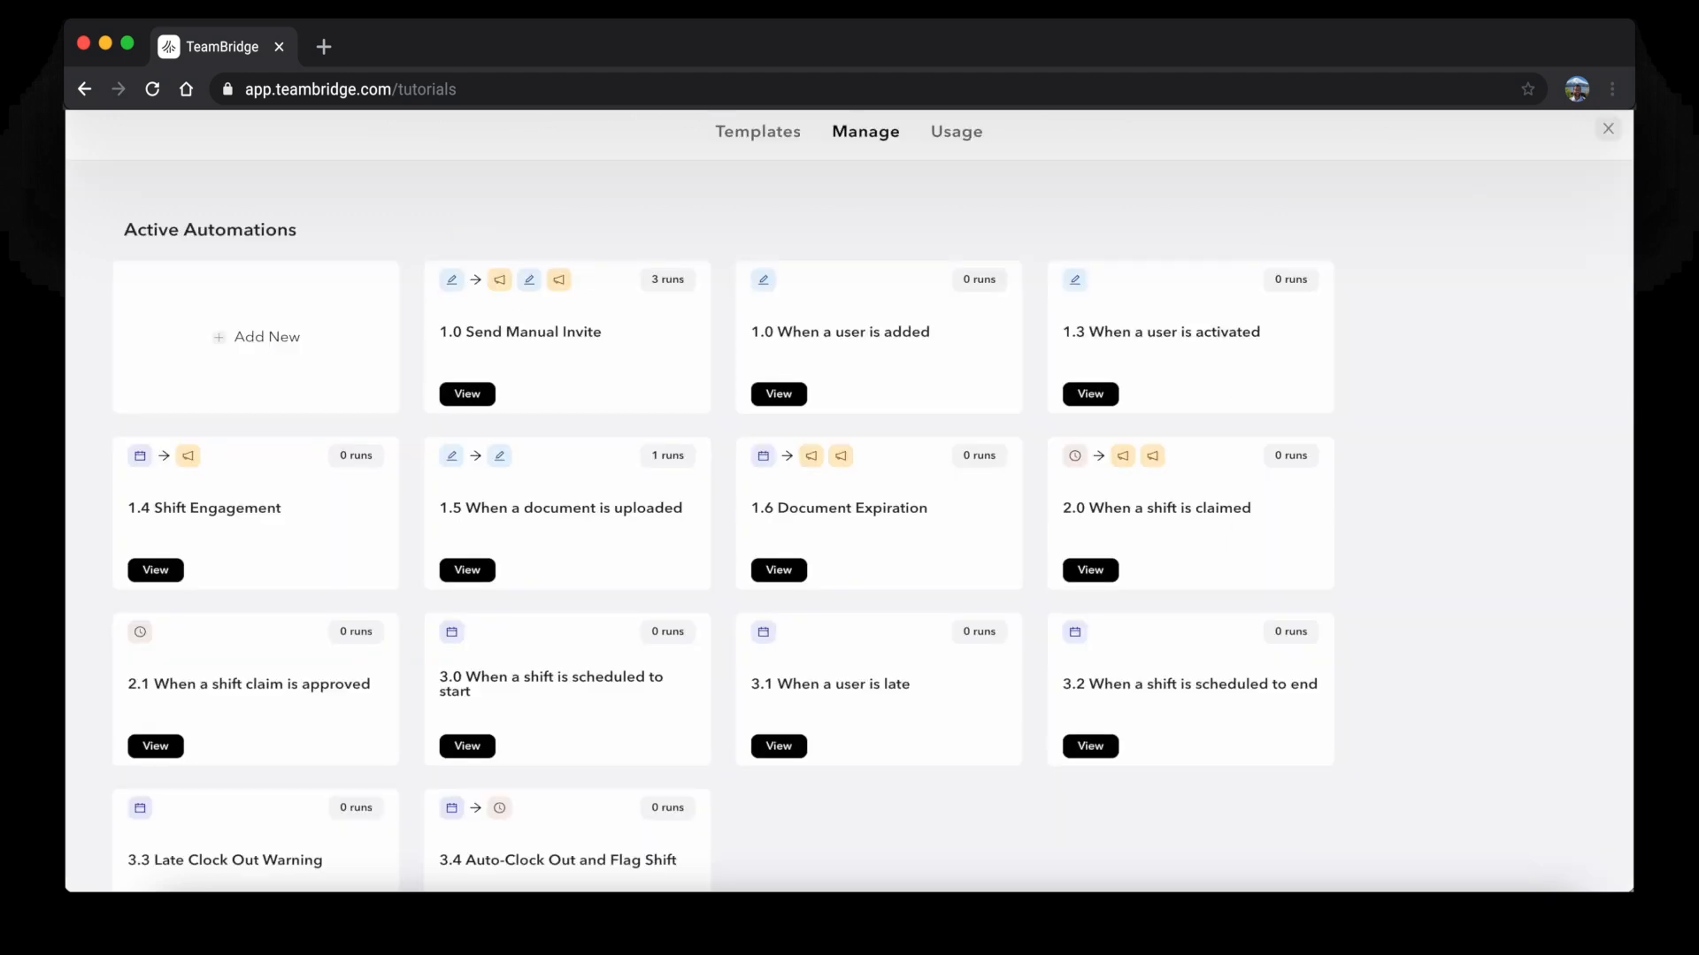